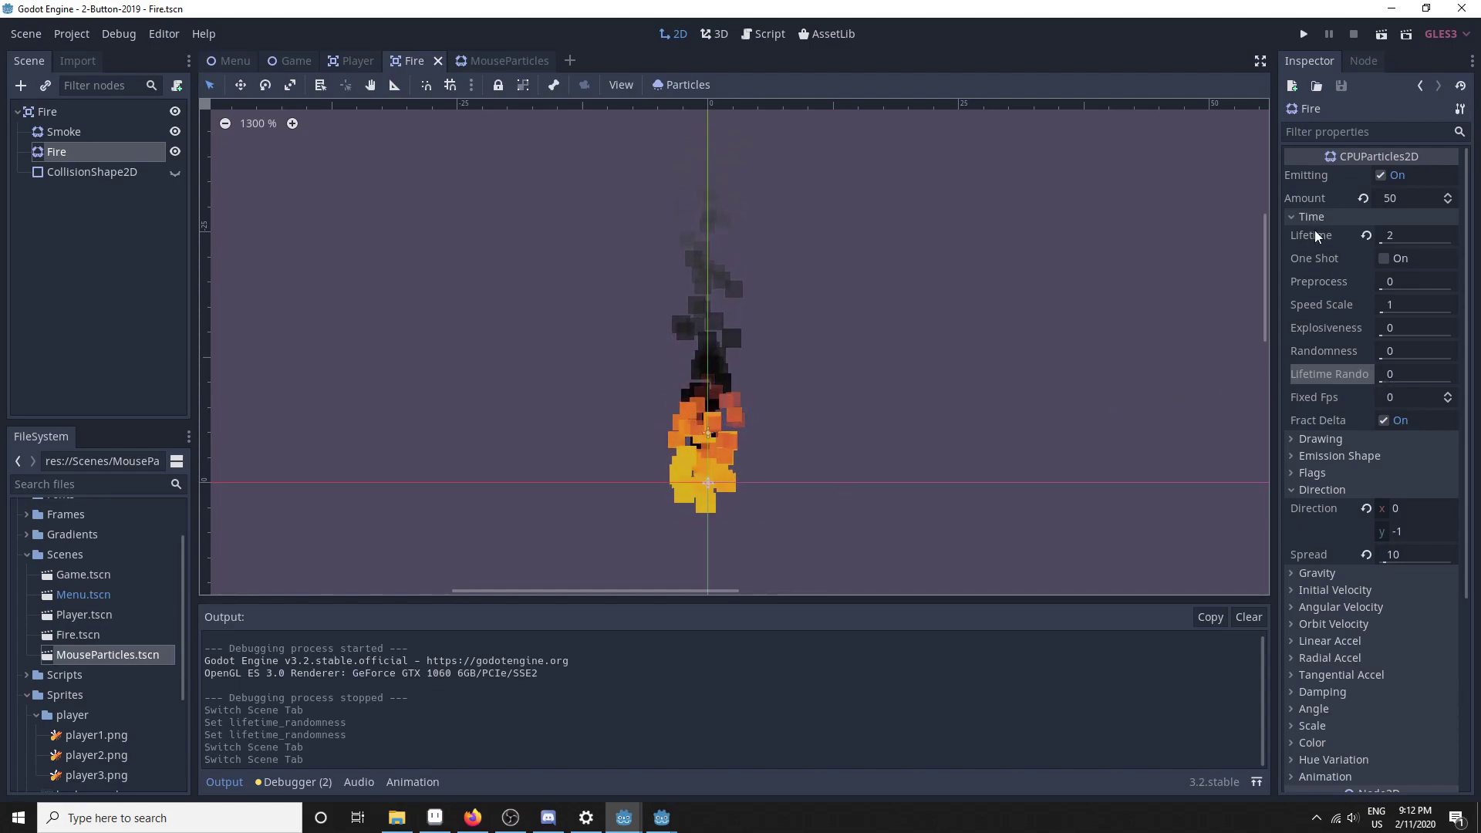
Step: Switch to the NeoMagnet project and run its game
left_click(1400, 375)
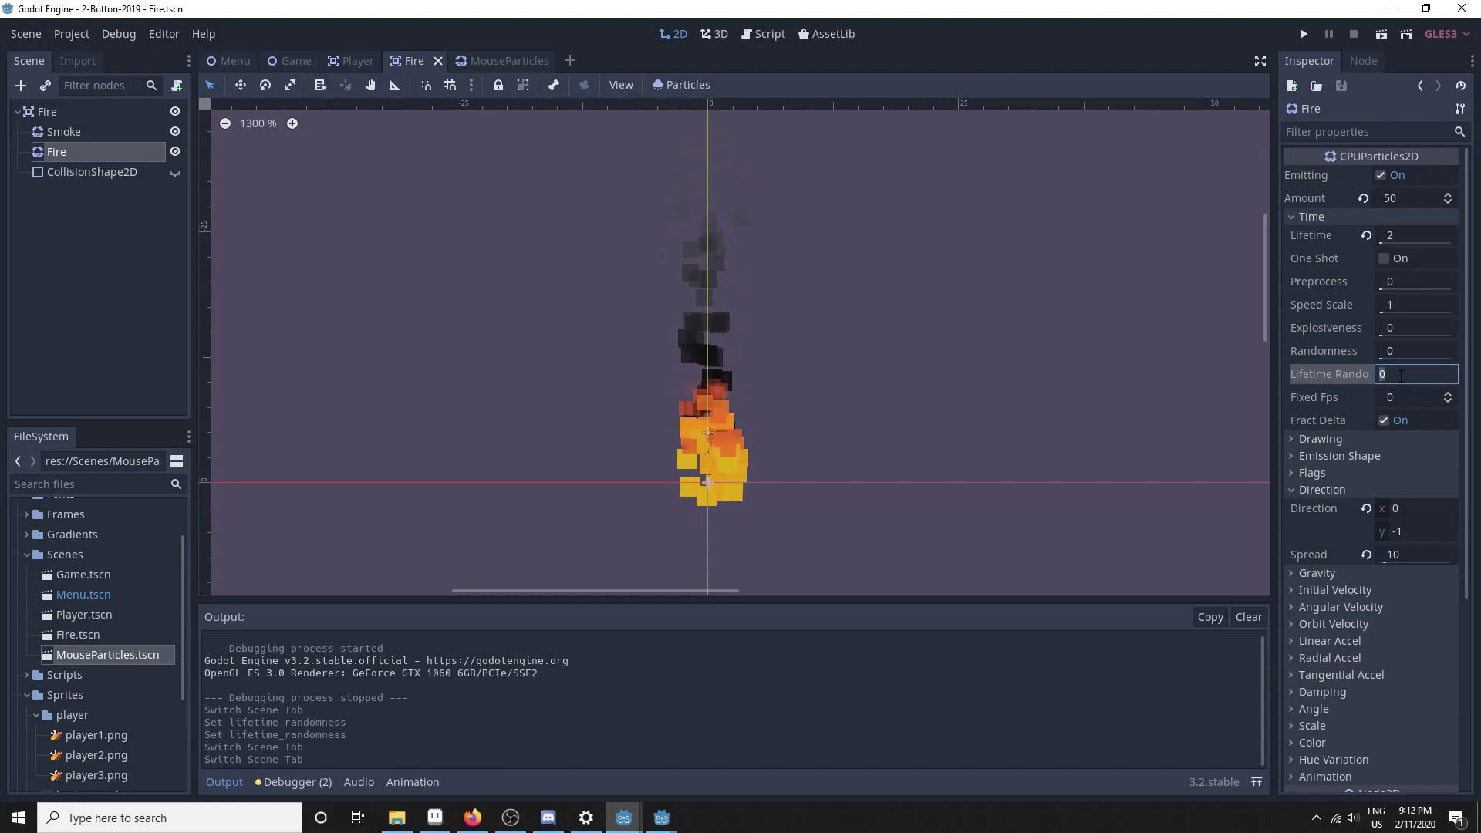
left_click(1079, 378)
mouse_move(626, 814)
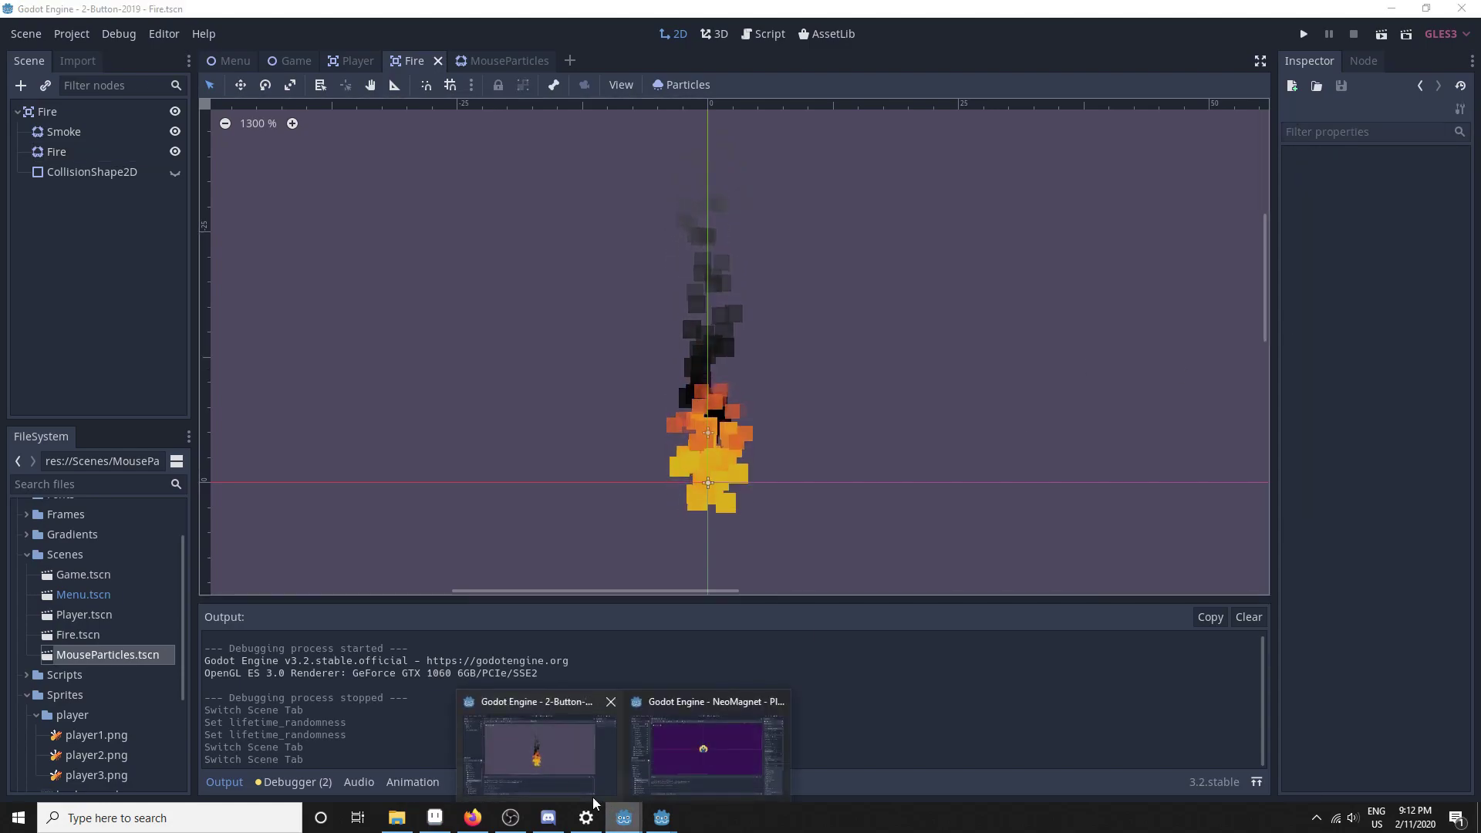
left_click(693, 755)
left_click(1303, 34)
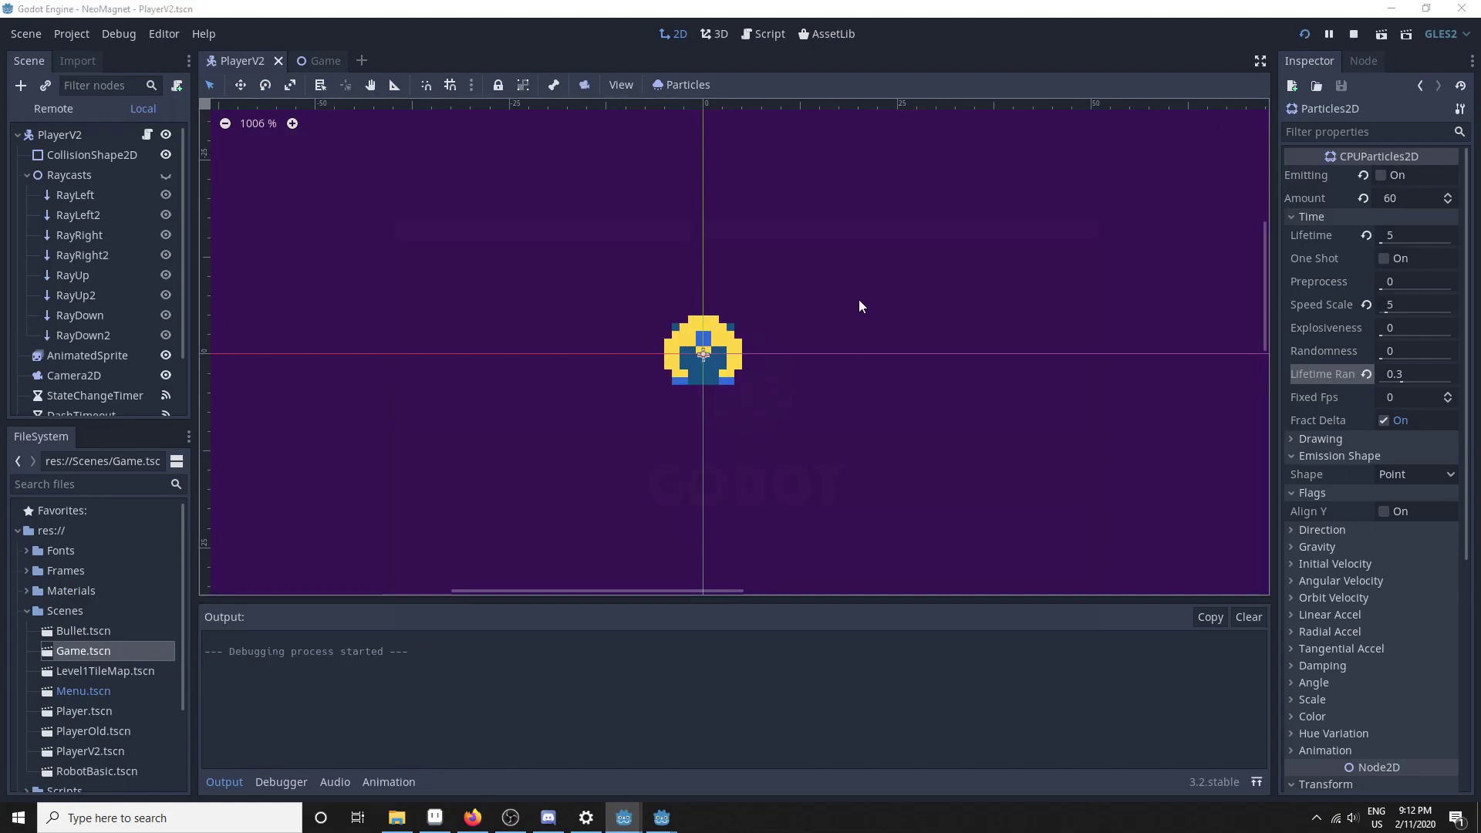
Step: Launch the player between the walls in the running game to examine its particle trail
left_click(723, 439)
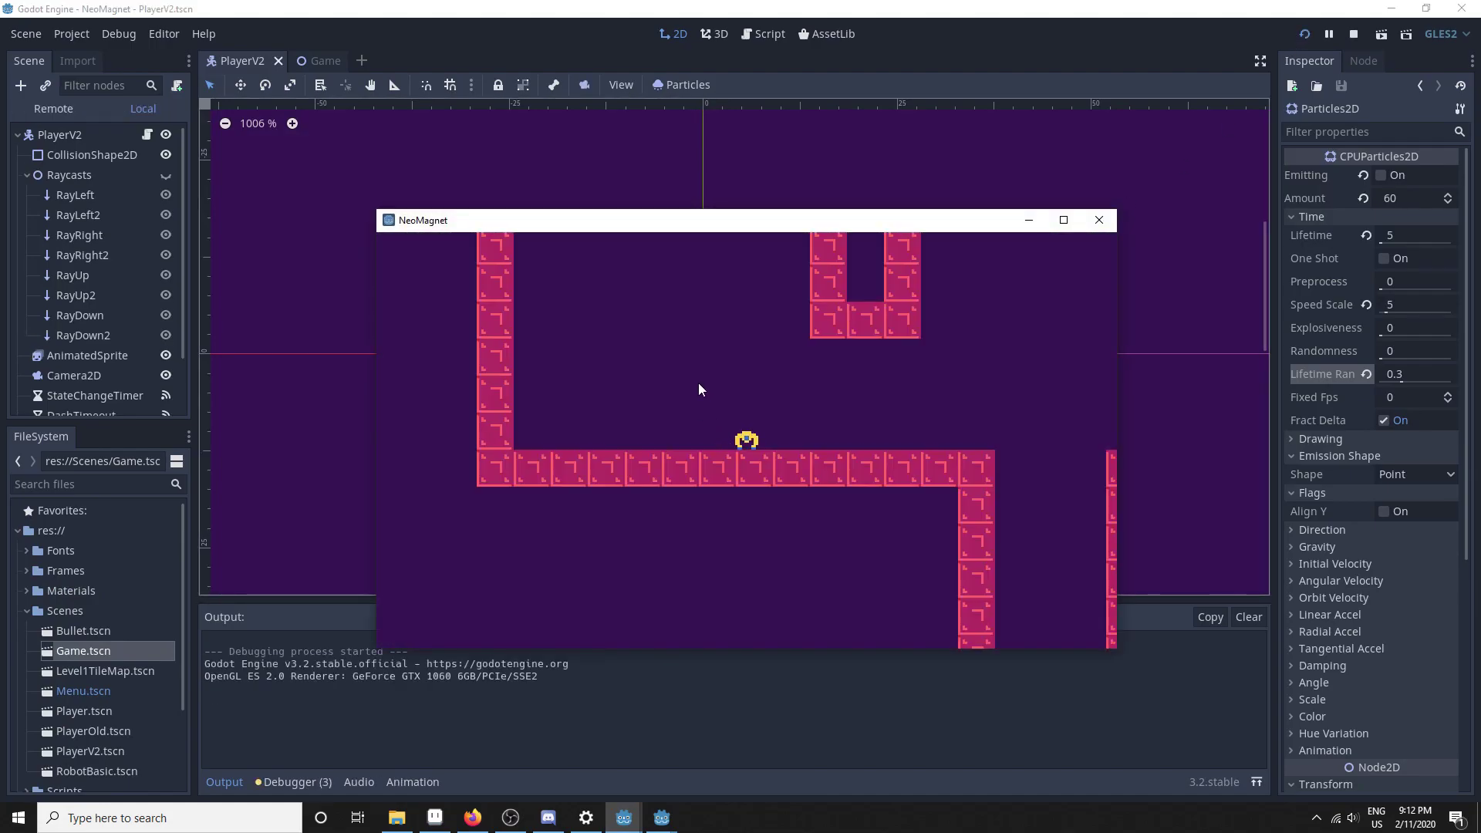
left_click(557, 342)
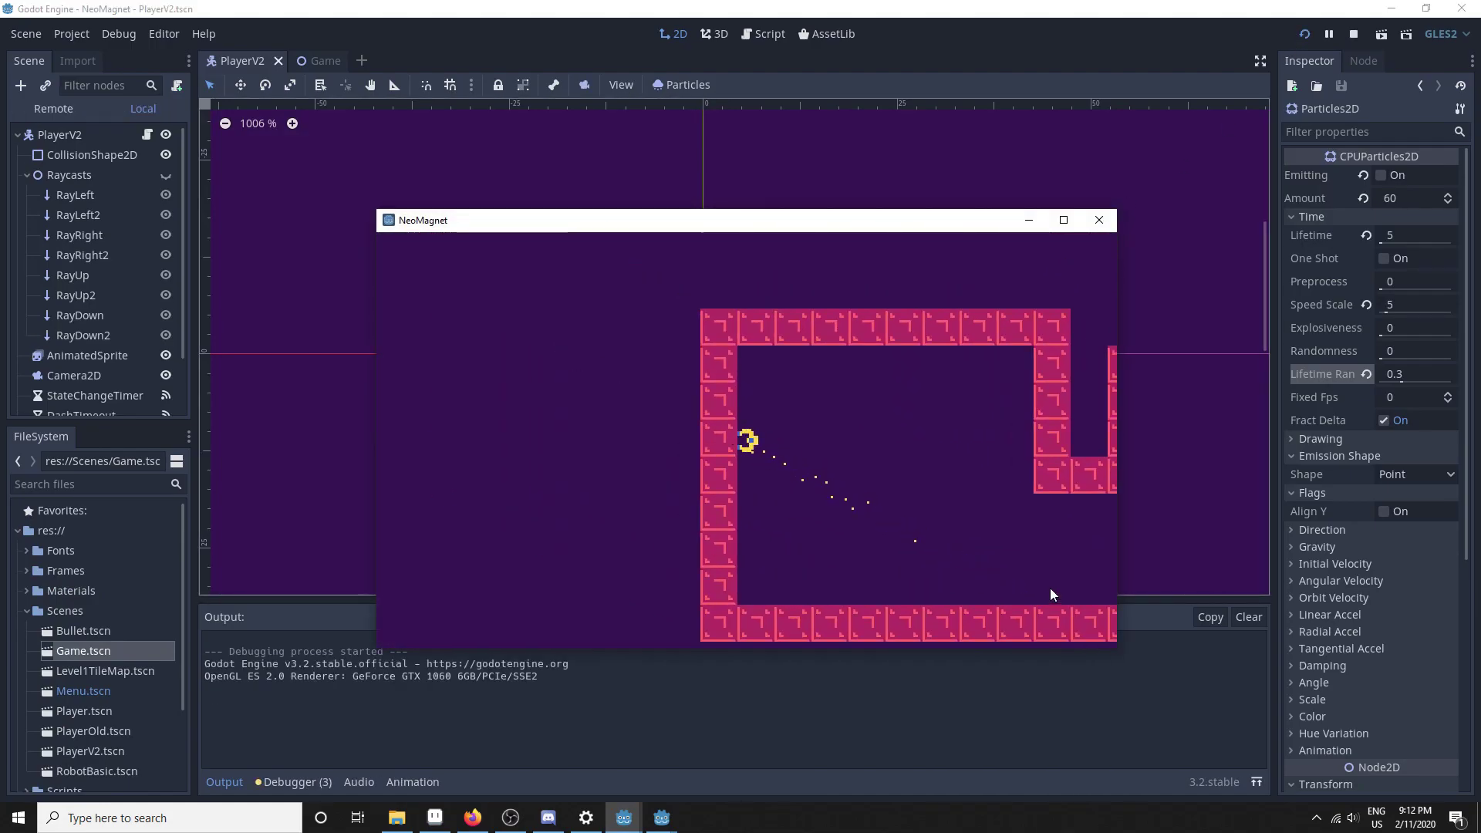
left_click(1069, 585)
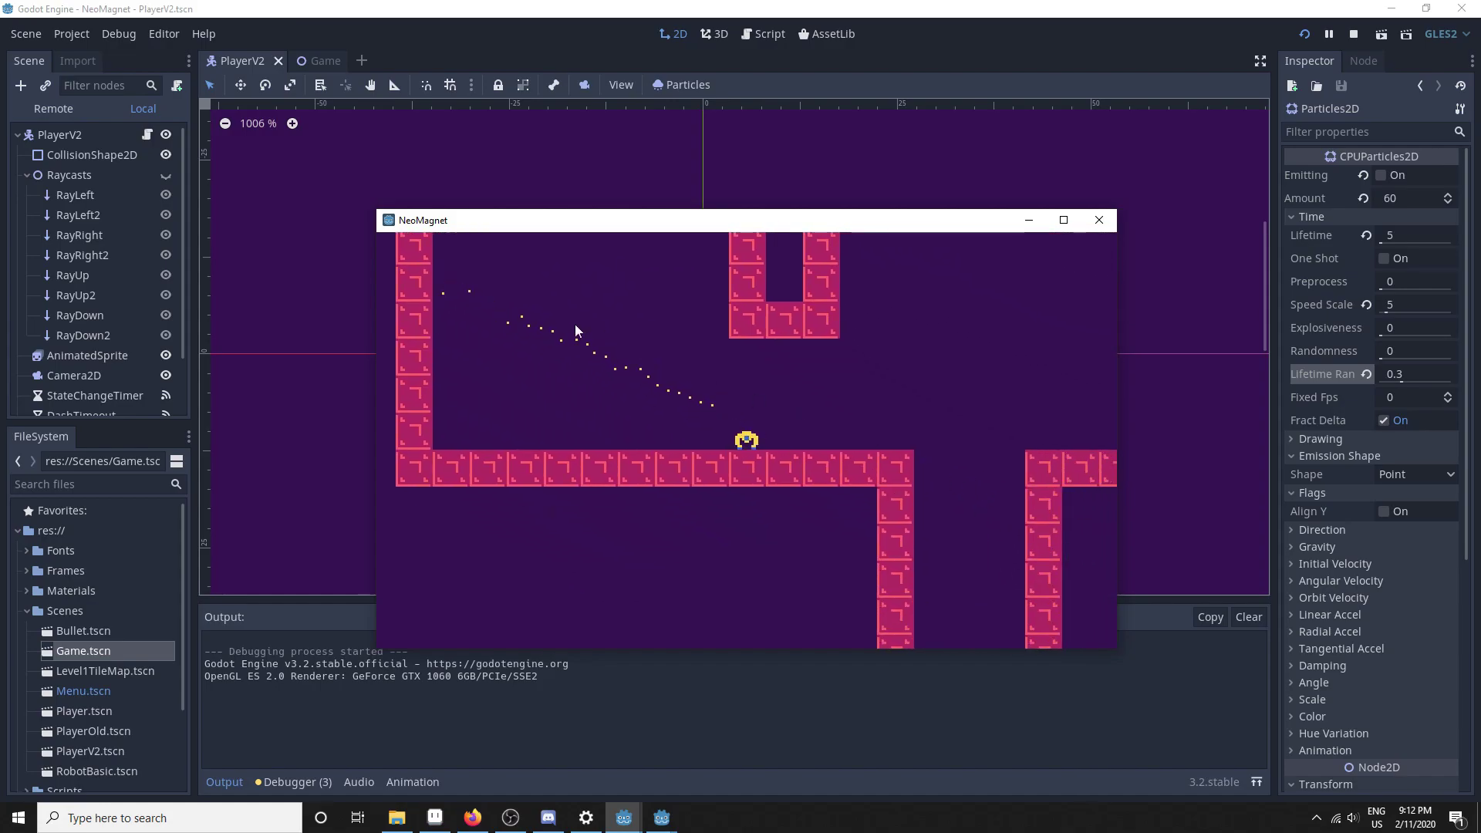
Step: Set the Lifetime Randomness of the player's Particles2D node to 0
left_click(1415, 373)
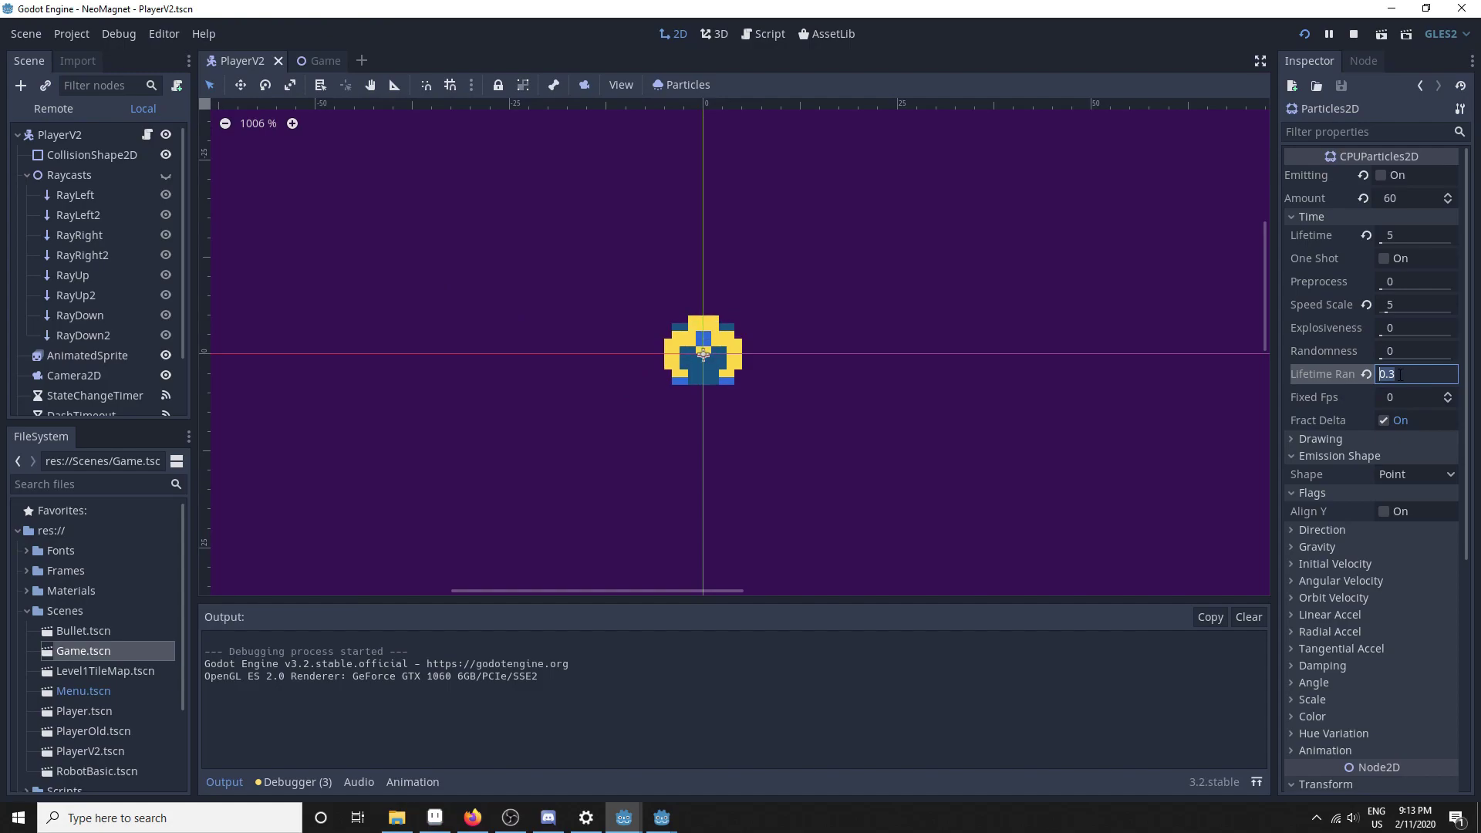
type("0")
key("Return")
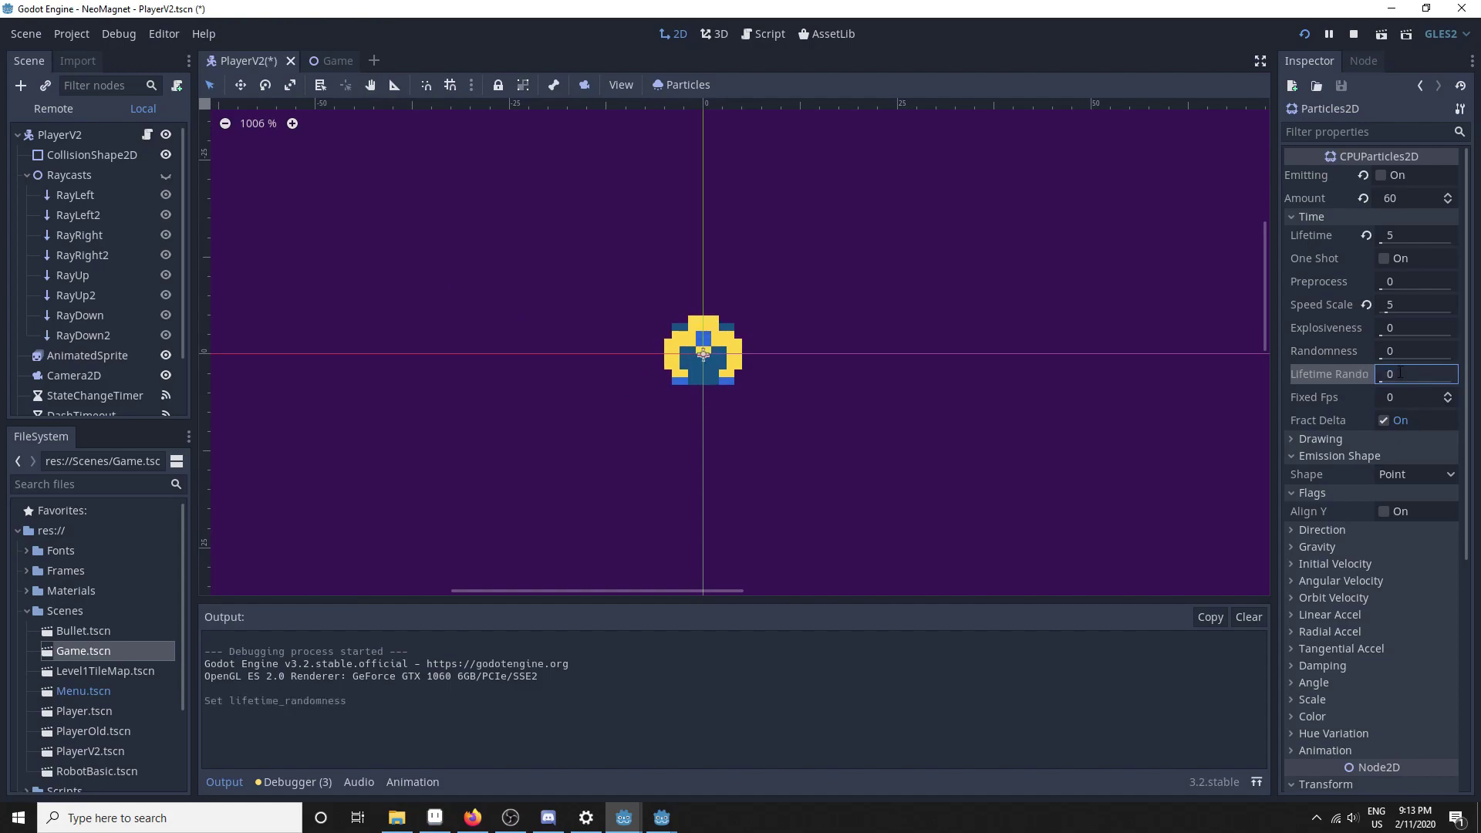
Step: Rerun the NeoMagnet game and launch the player back and forth to examine its particle trail without lifetime randomness
left_click(1304, 34)
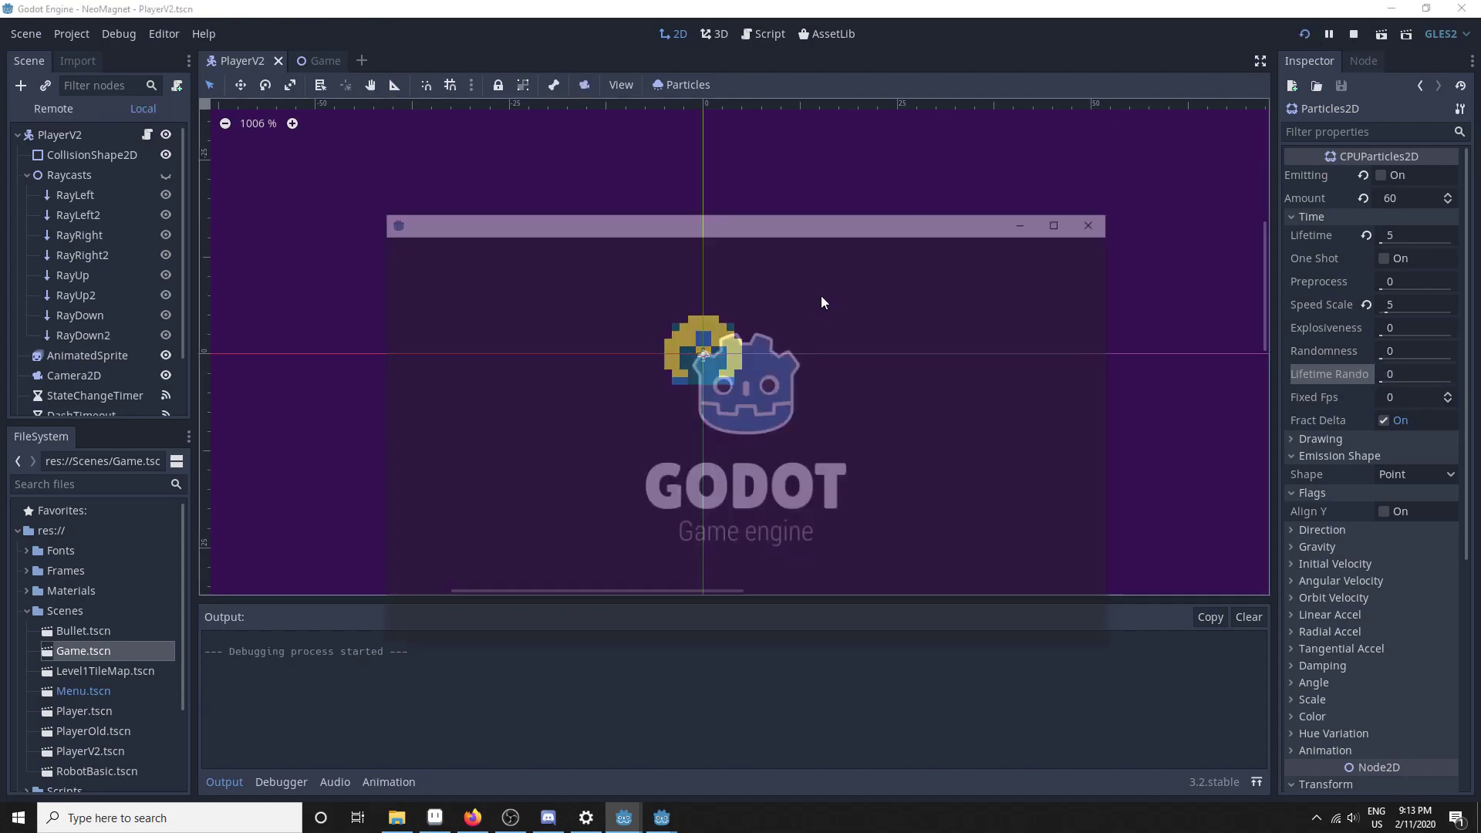
left_click(745, 416)
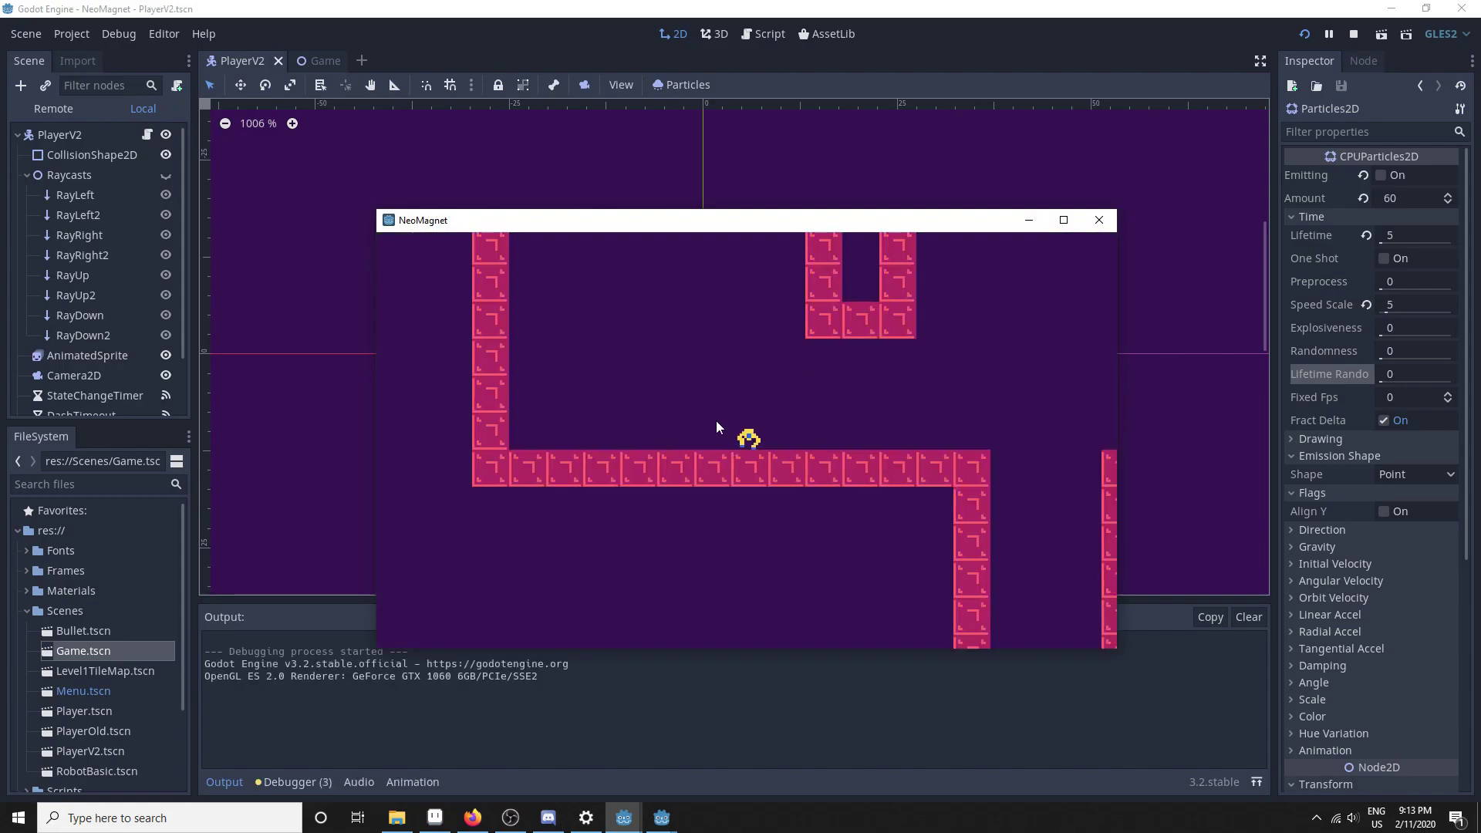
left_click(556, 336)
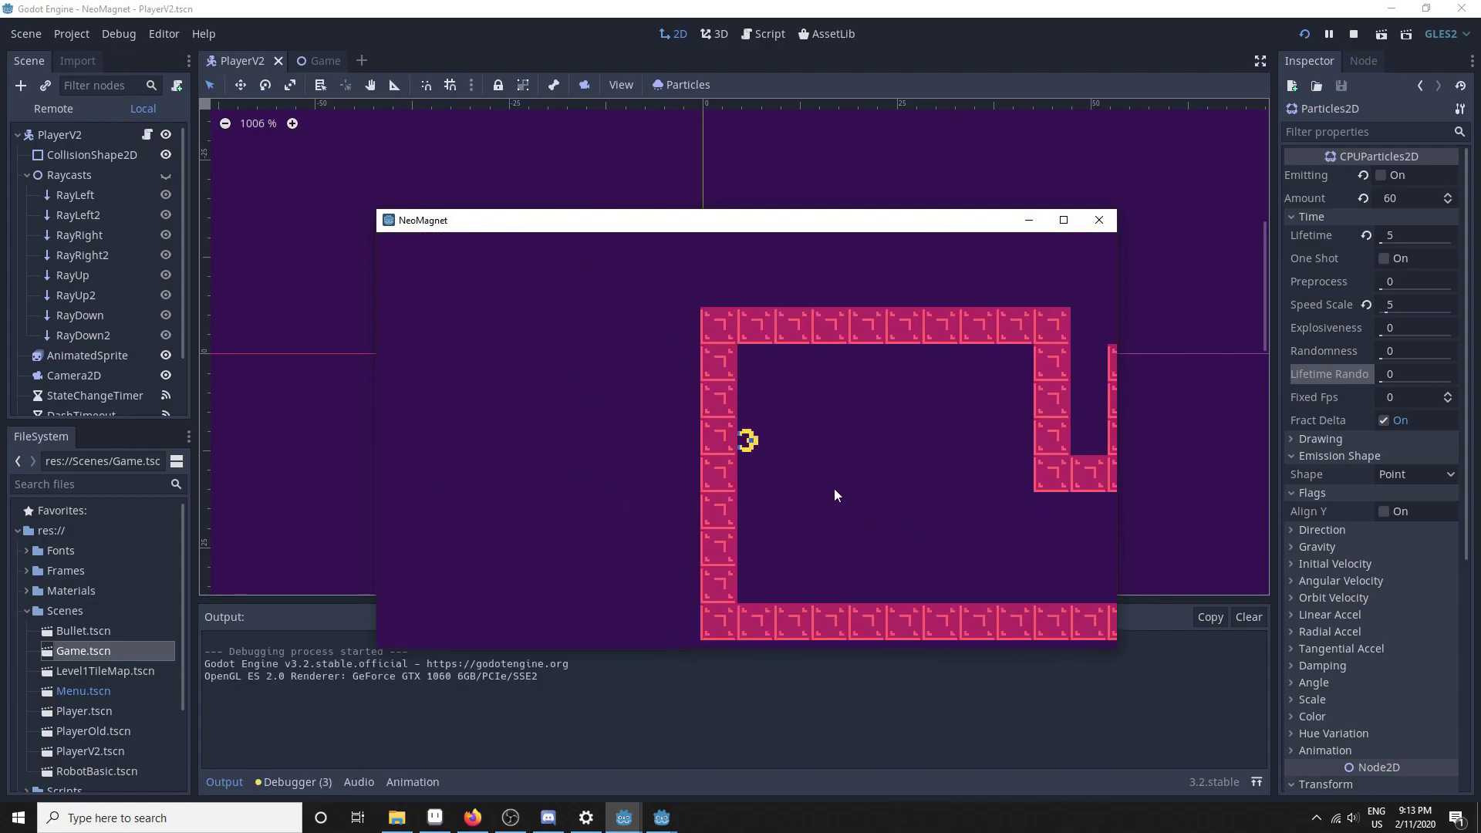
left_click_drag(1056, 562, 447, 318)
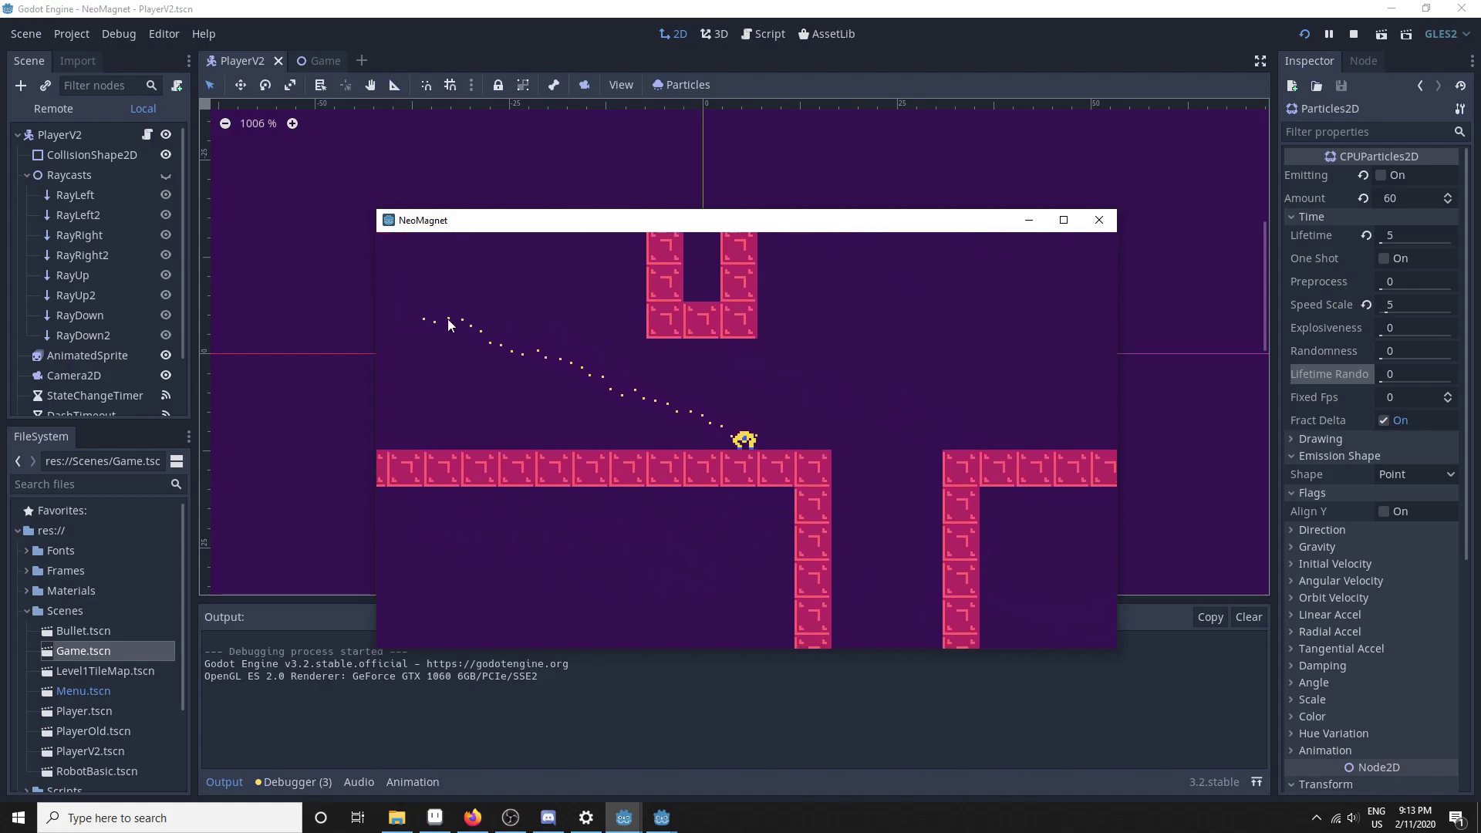
left_click(502, 352)
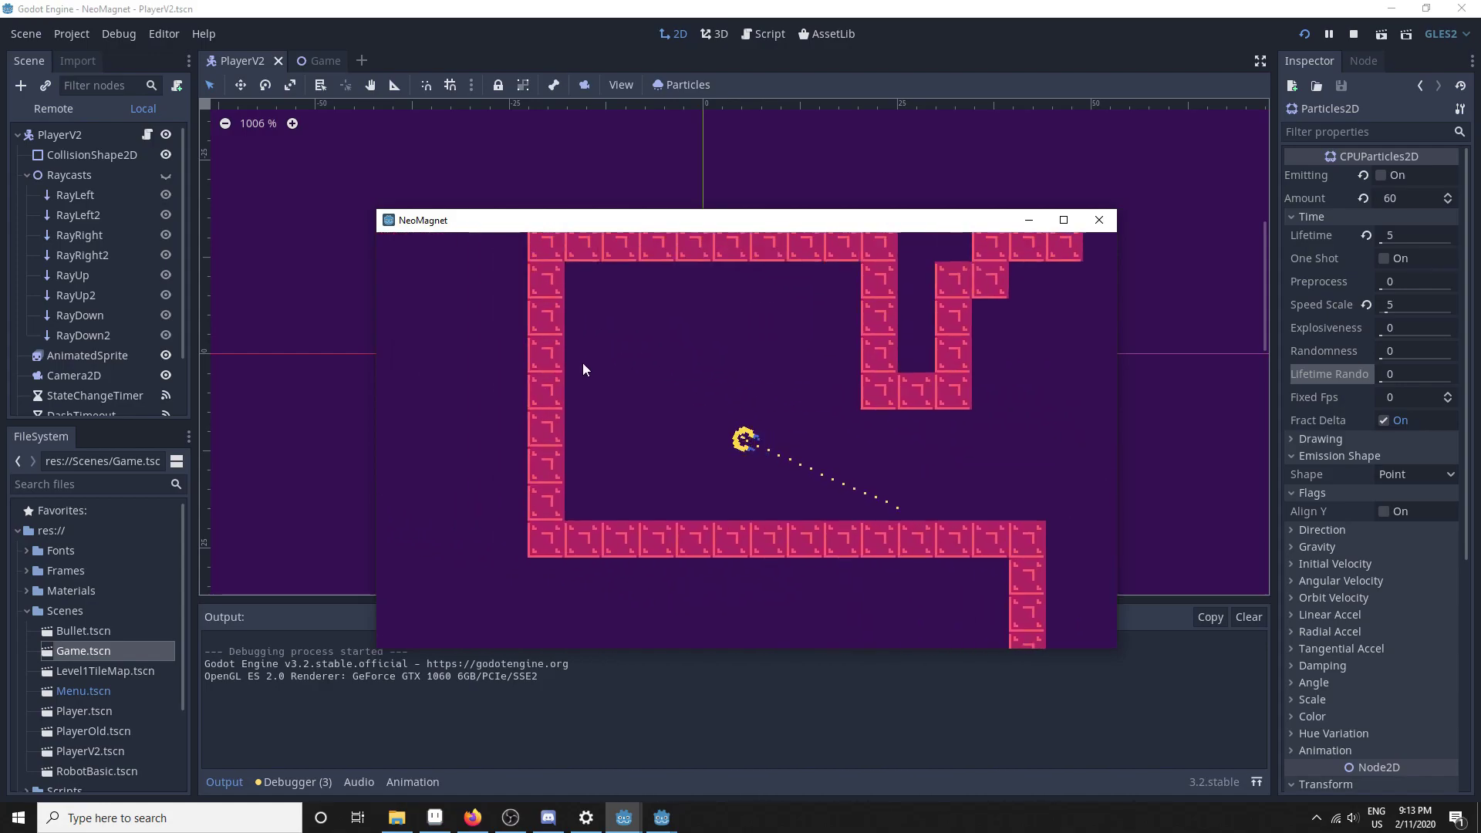
mouse_move(581, 362)
left_mouse_down()
mouse_move(992, 550)
mouse_move(961, 502)
mouse_move(724, 390)
left_mouse_up()
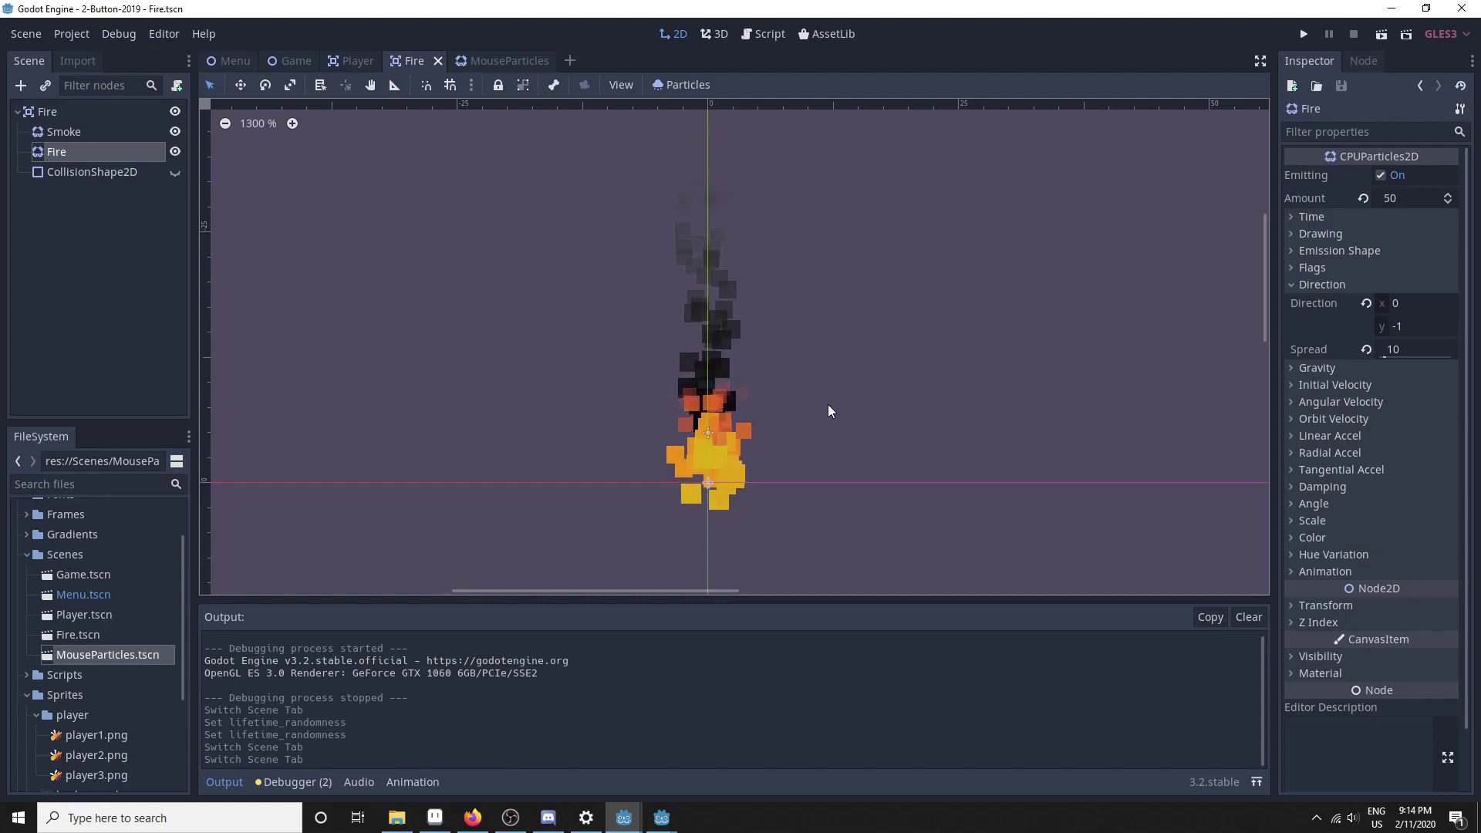
Step: Review the Fire emitter's Direction properties and switch to the other 2-Button project window
left_click(1314, 282)
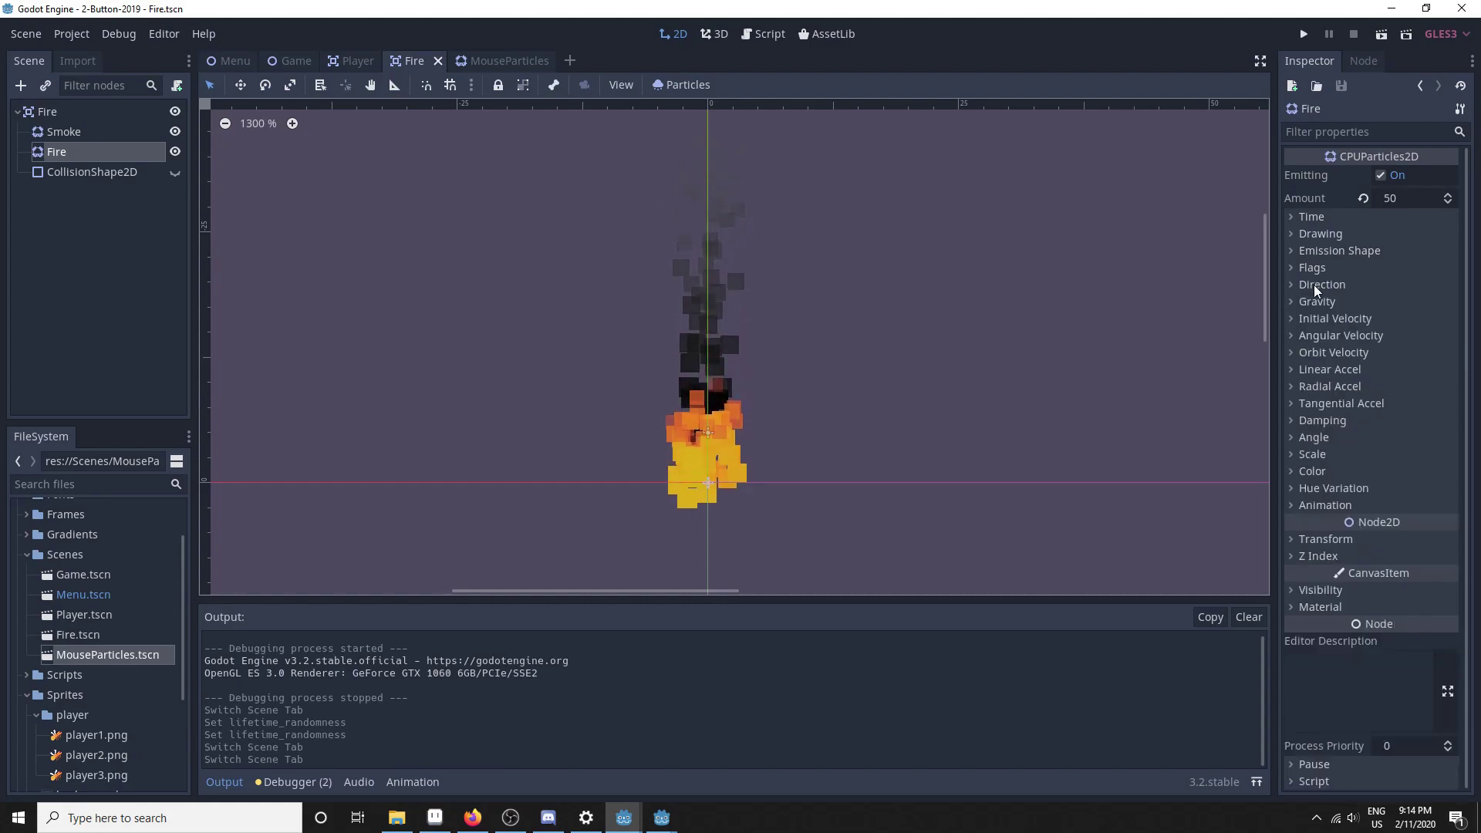
left_click(1312, 284)
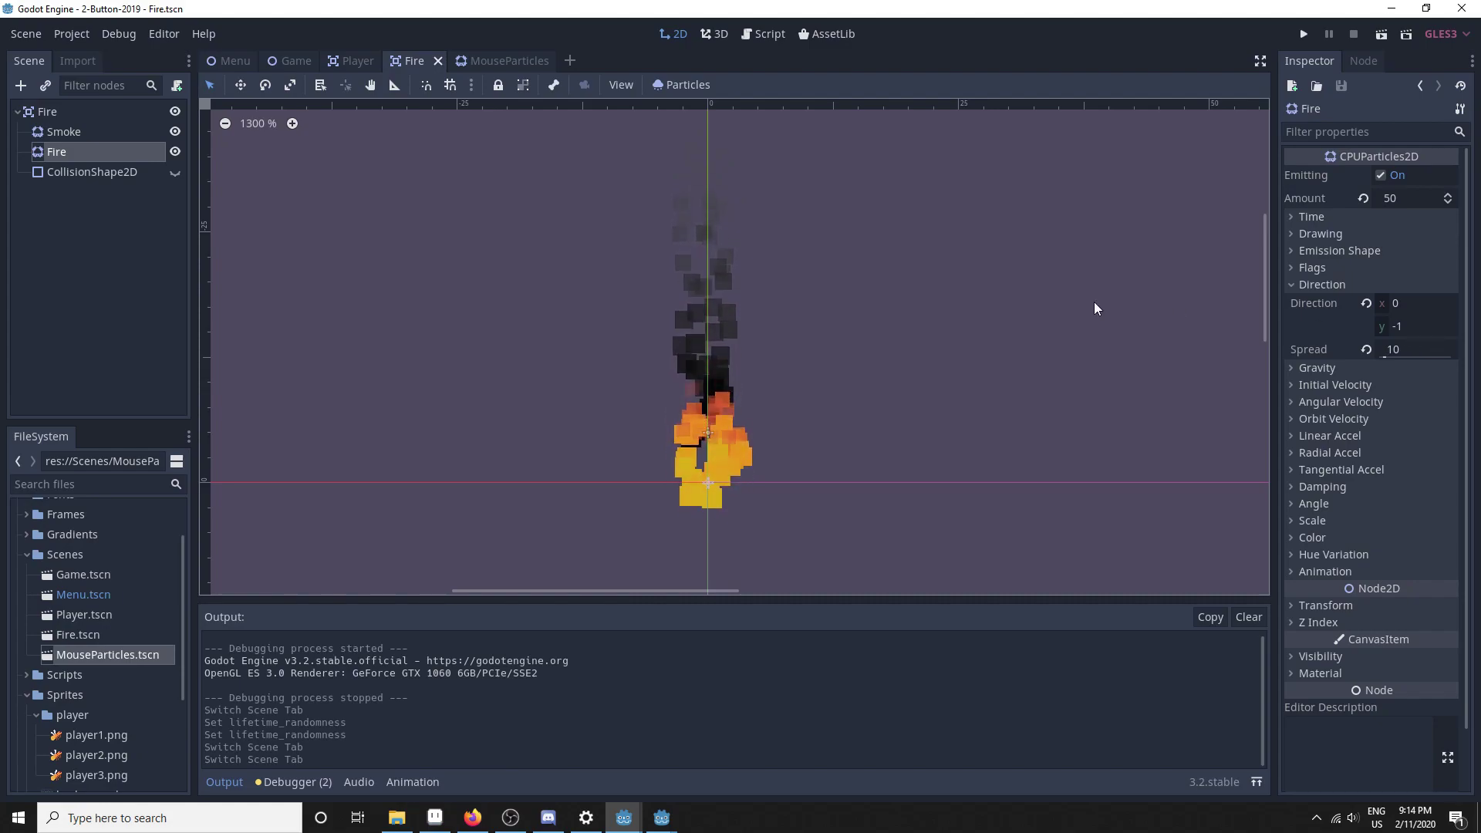
mouse_move(662, 817)
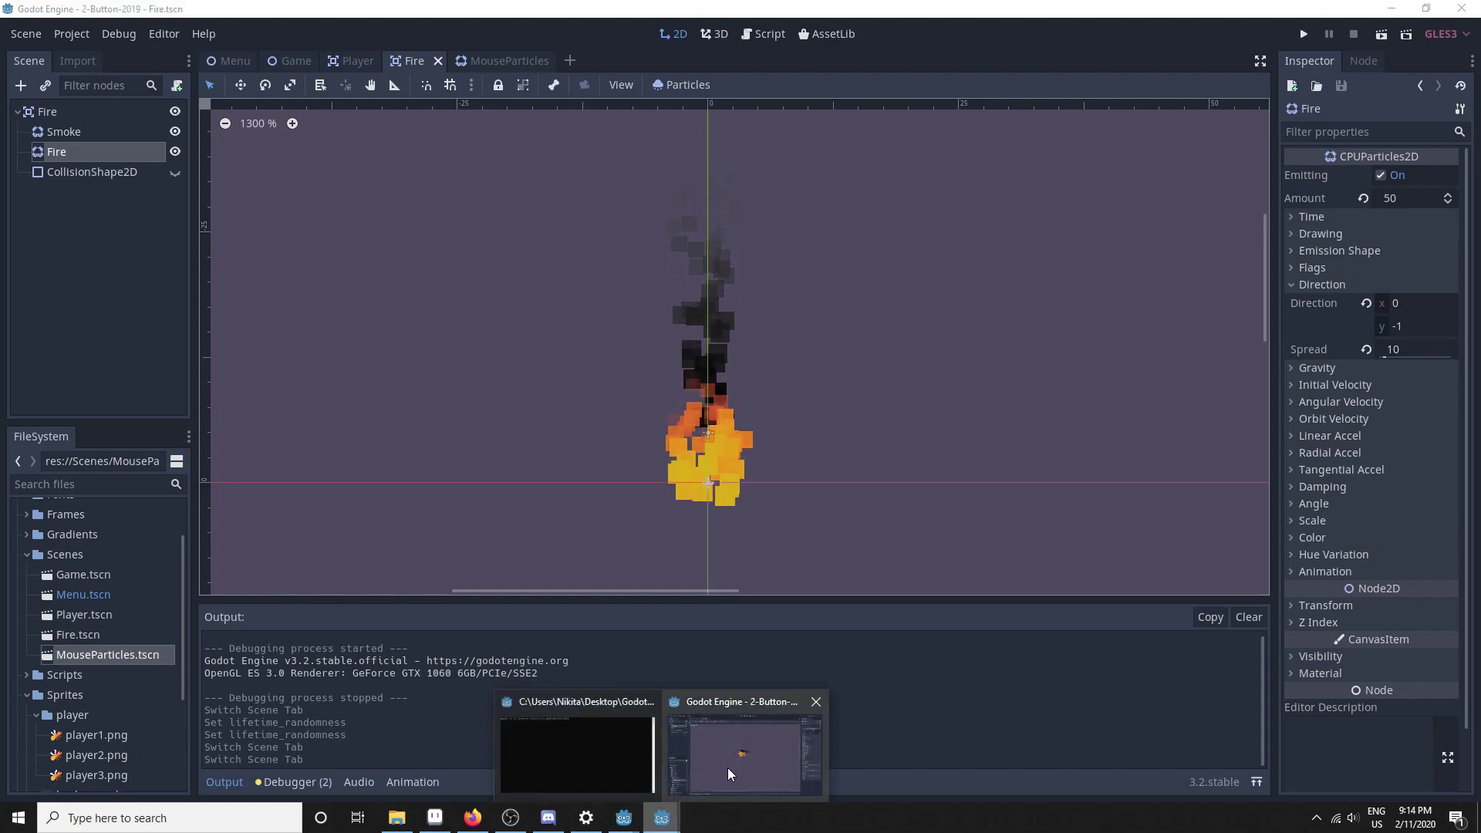
left_click(733, 741)
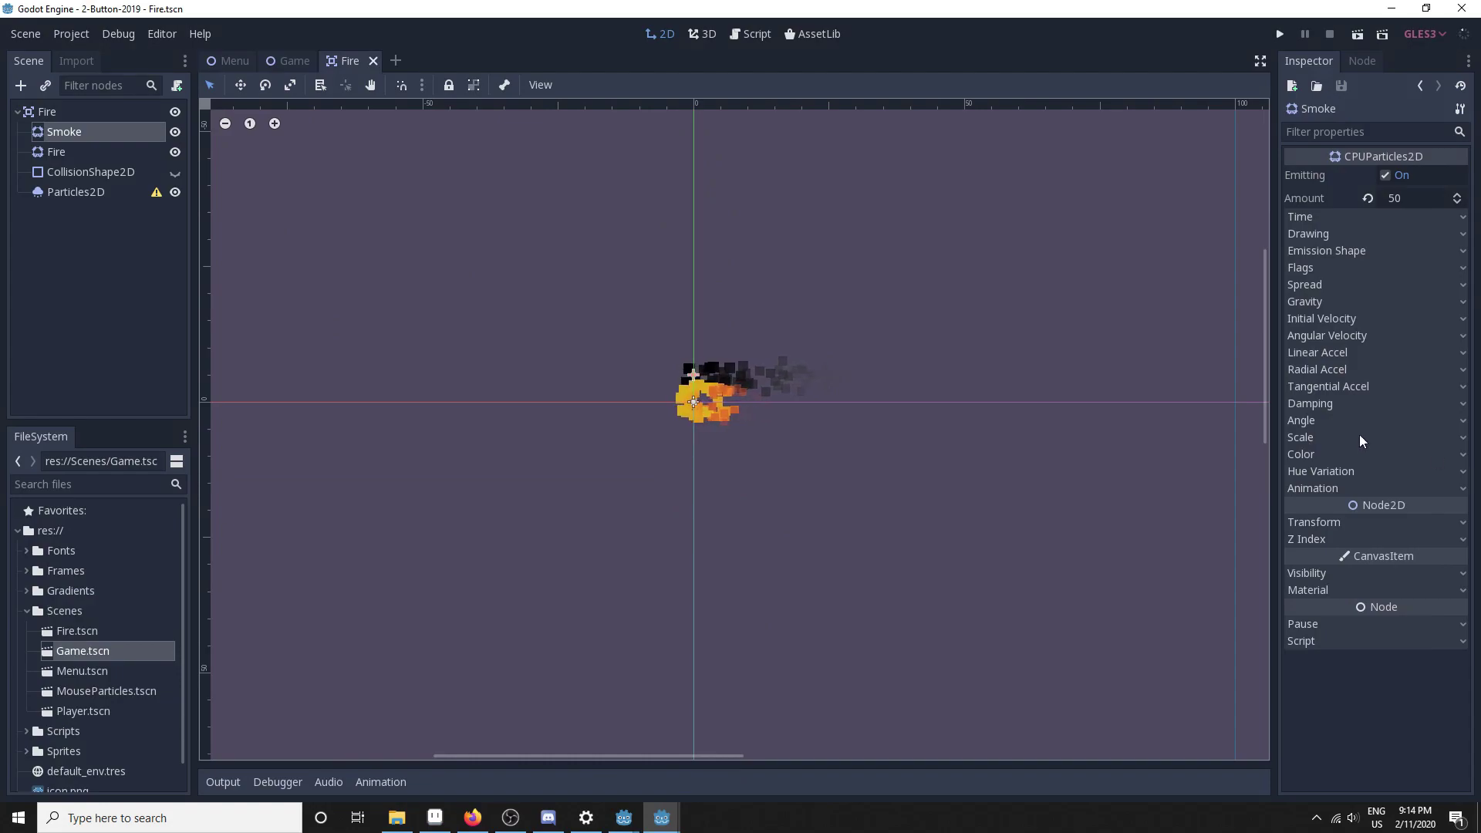
Step: Set the Smoke emitter's rotation to -90 degrees so it emits upward
left_click(1319, 522)
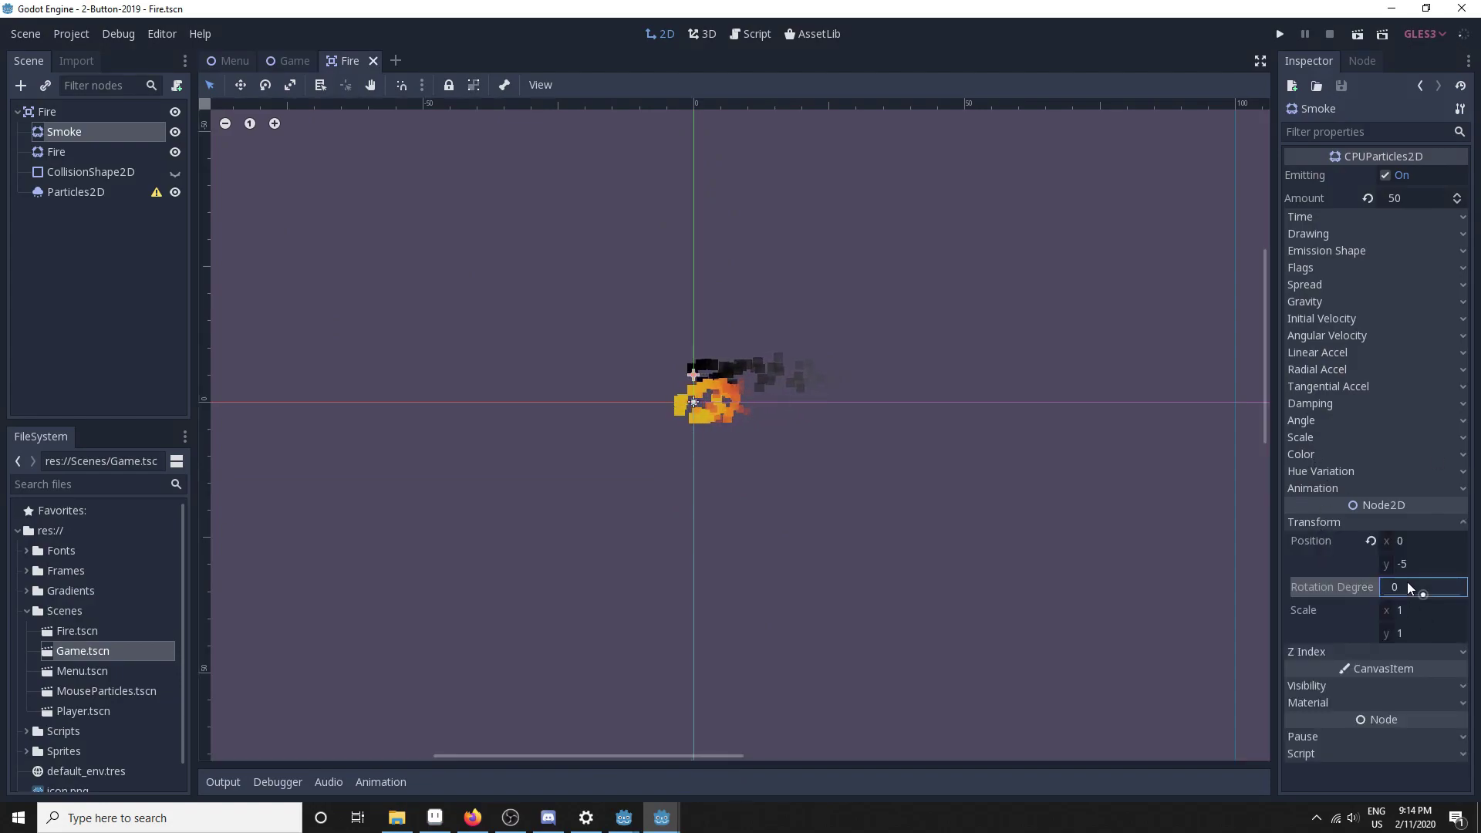
left_click(1408, 584)
type("0")
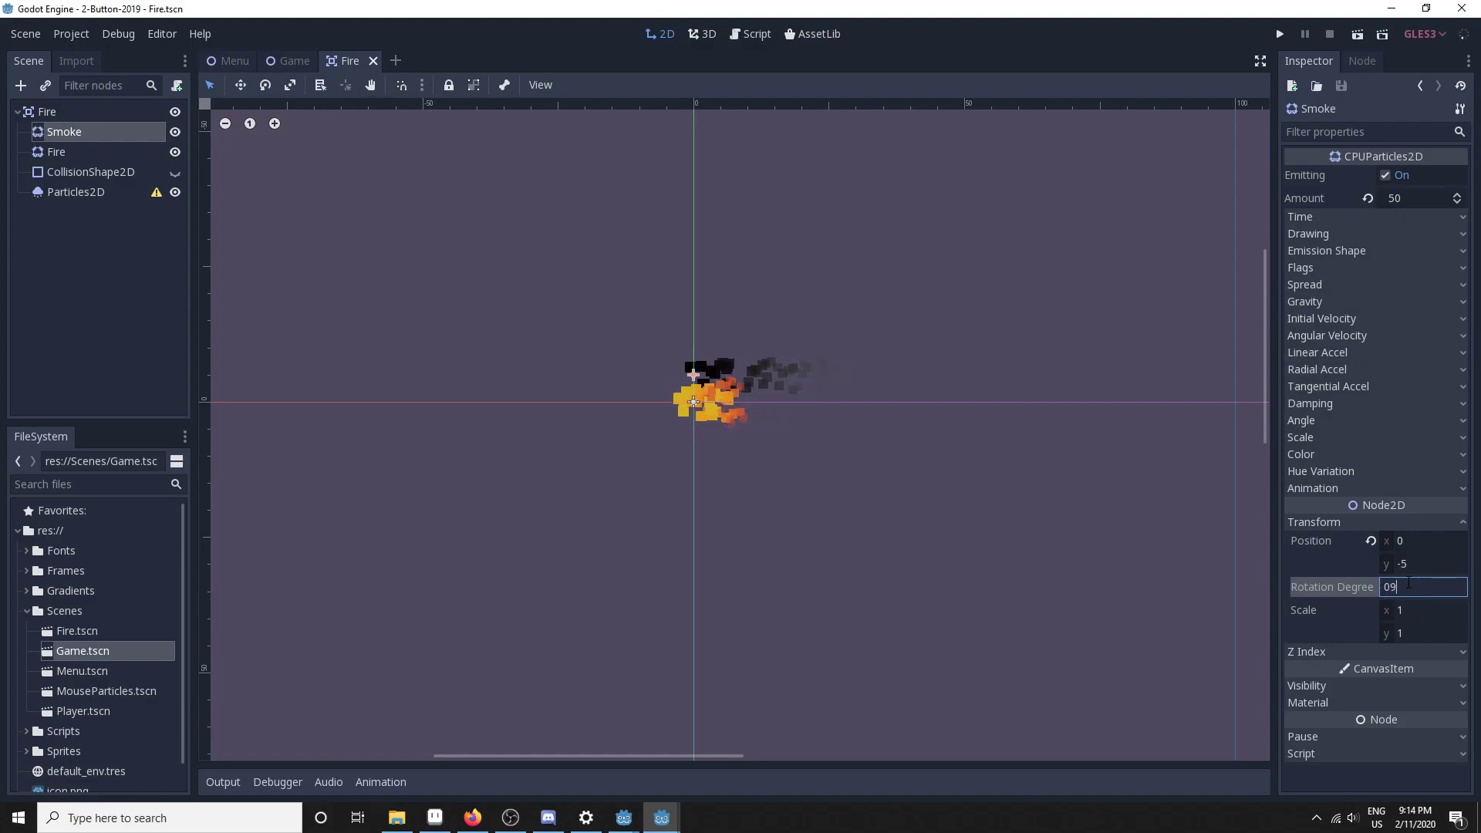
key("BackSpace")
type("-90")
key("Return")
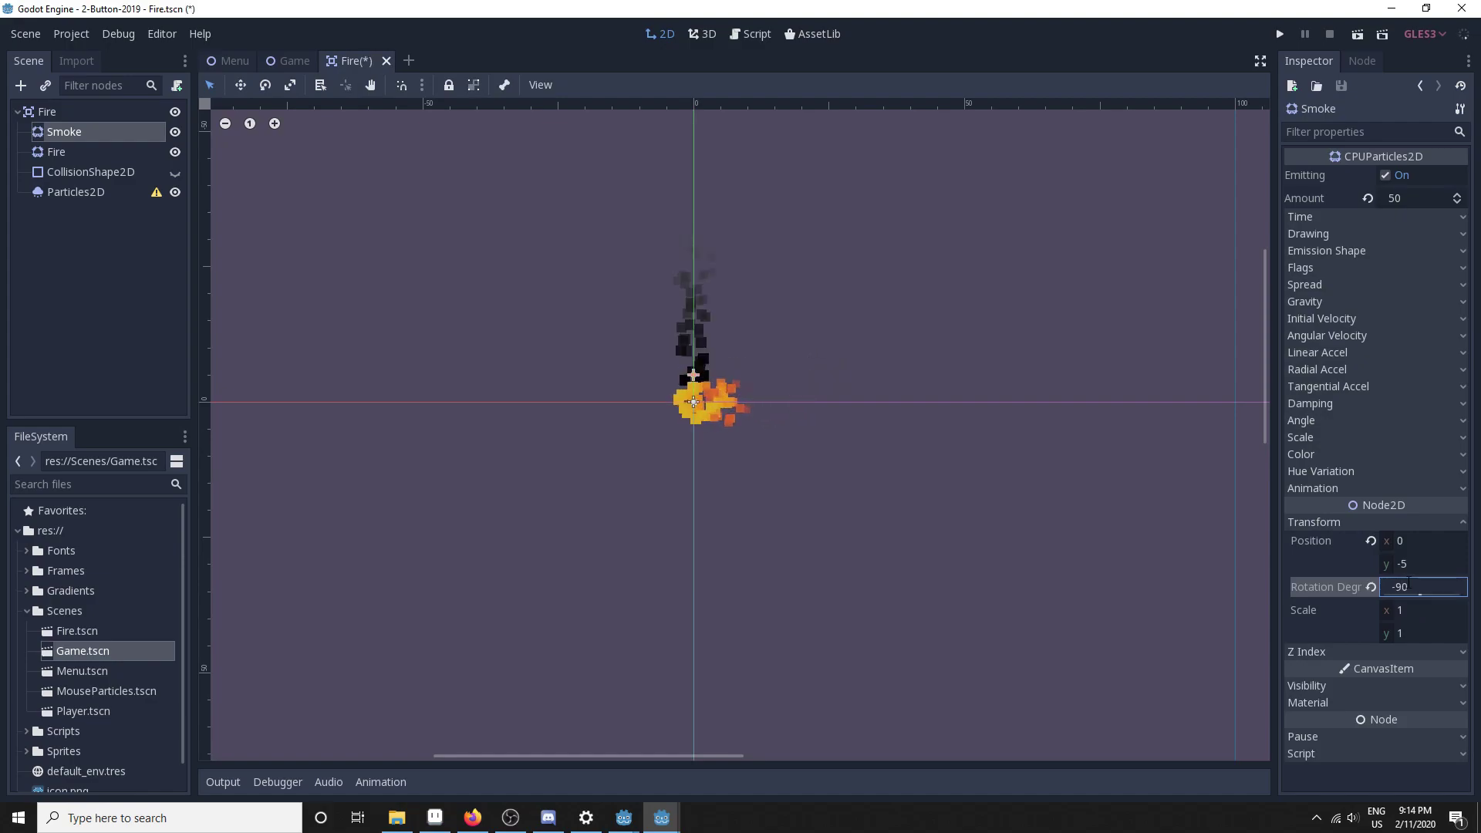
Step: Set the Fire emitter's rotation to -90 degrees in the node's transform
left_click(56, 151)
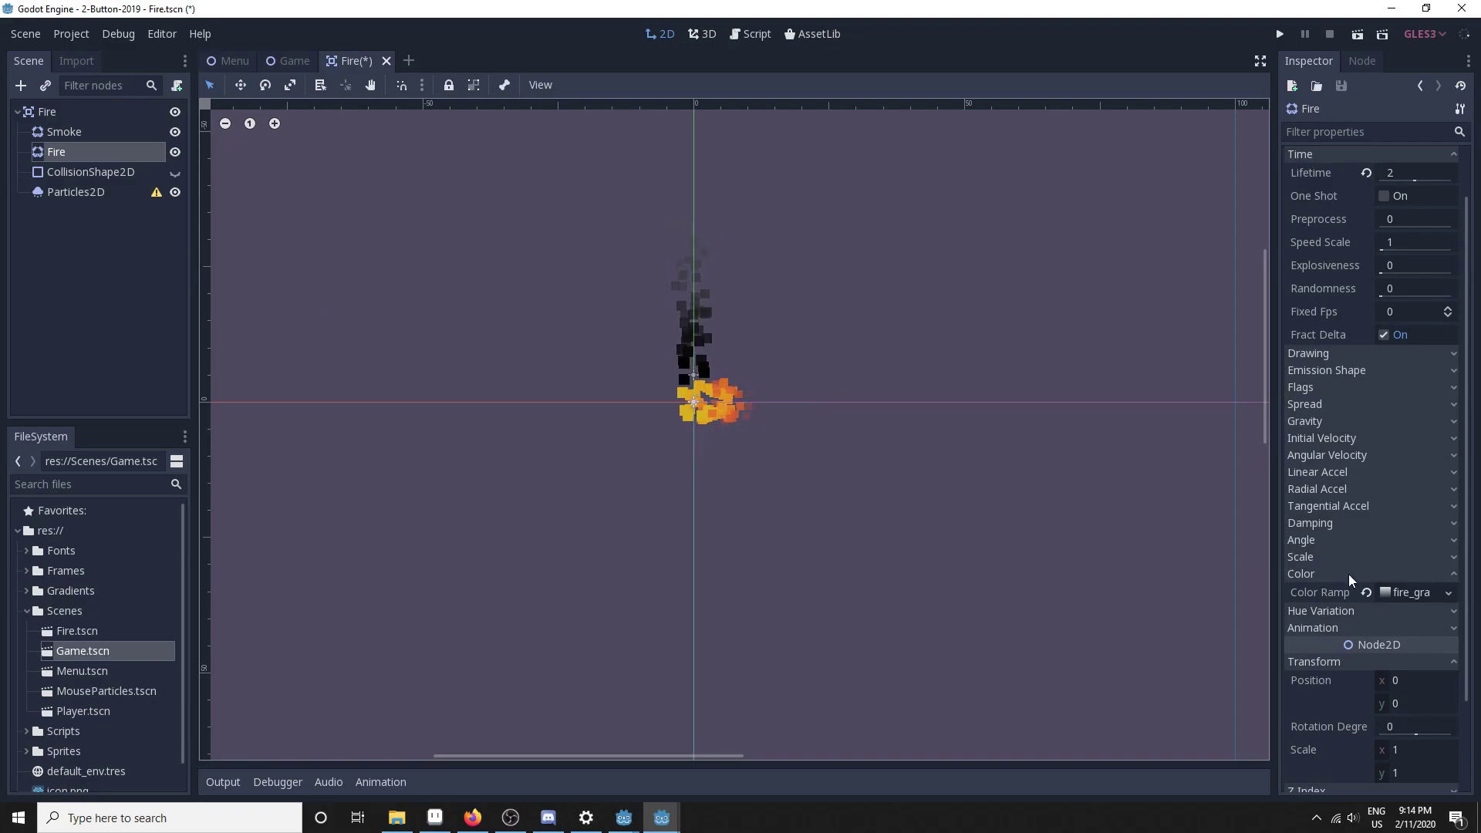
scroll(1334, 613, "down", 3)
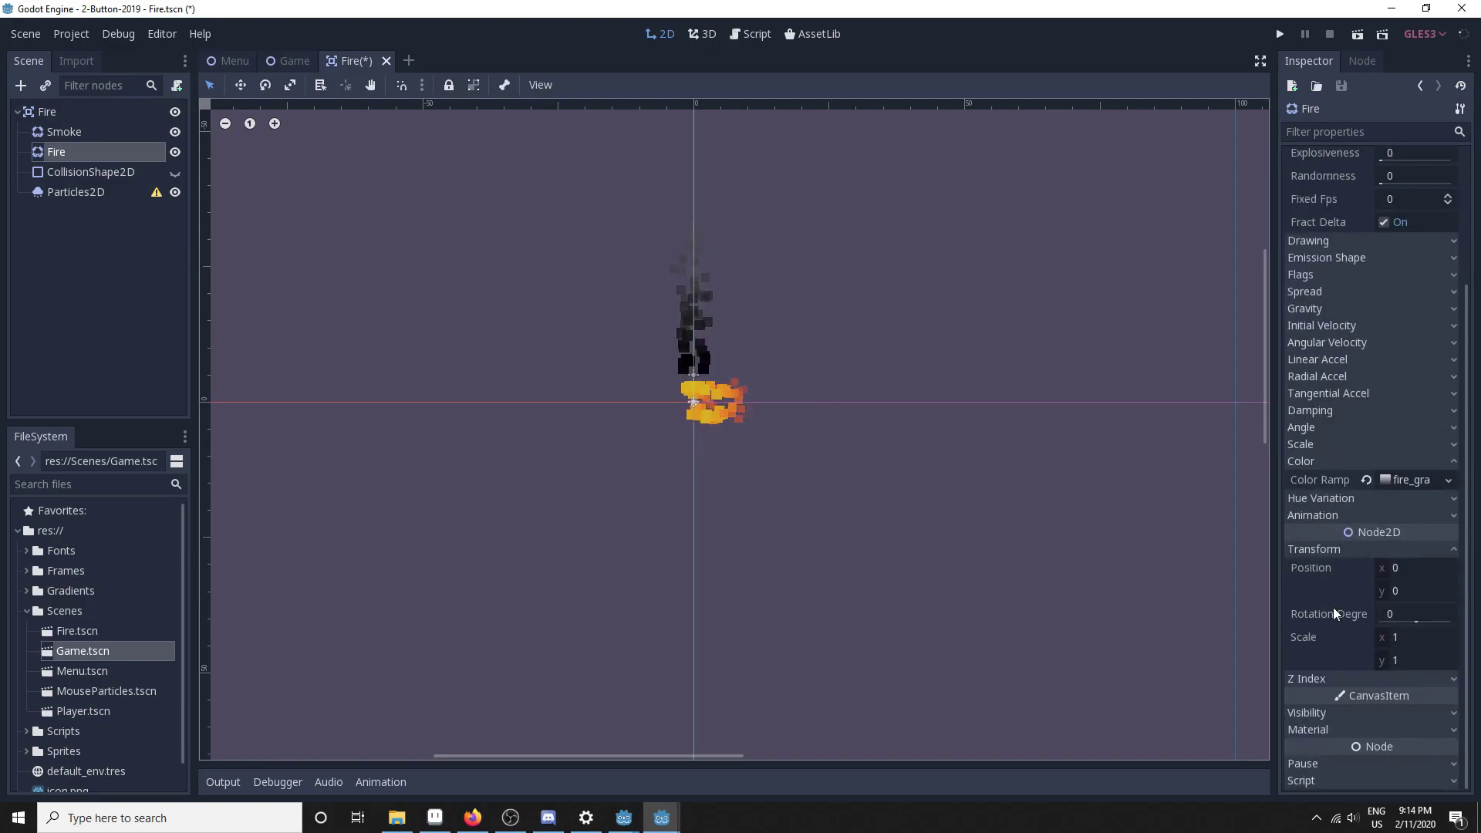
left_click(1307, 727)
scroll(1304, 678, "down", 2)
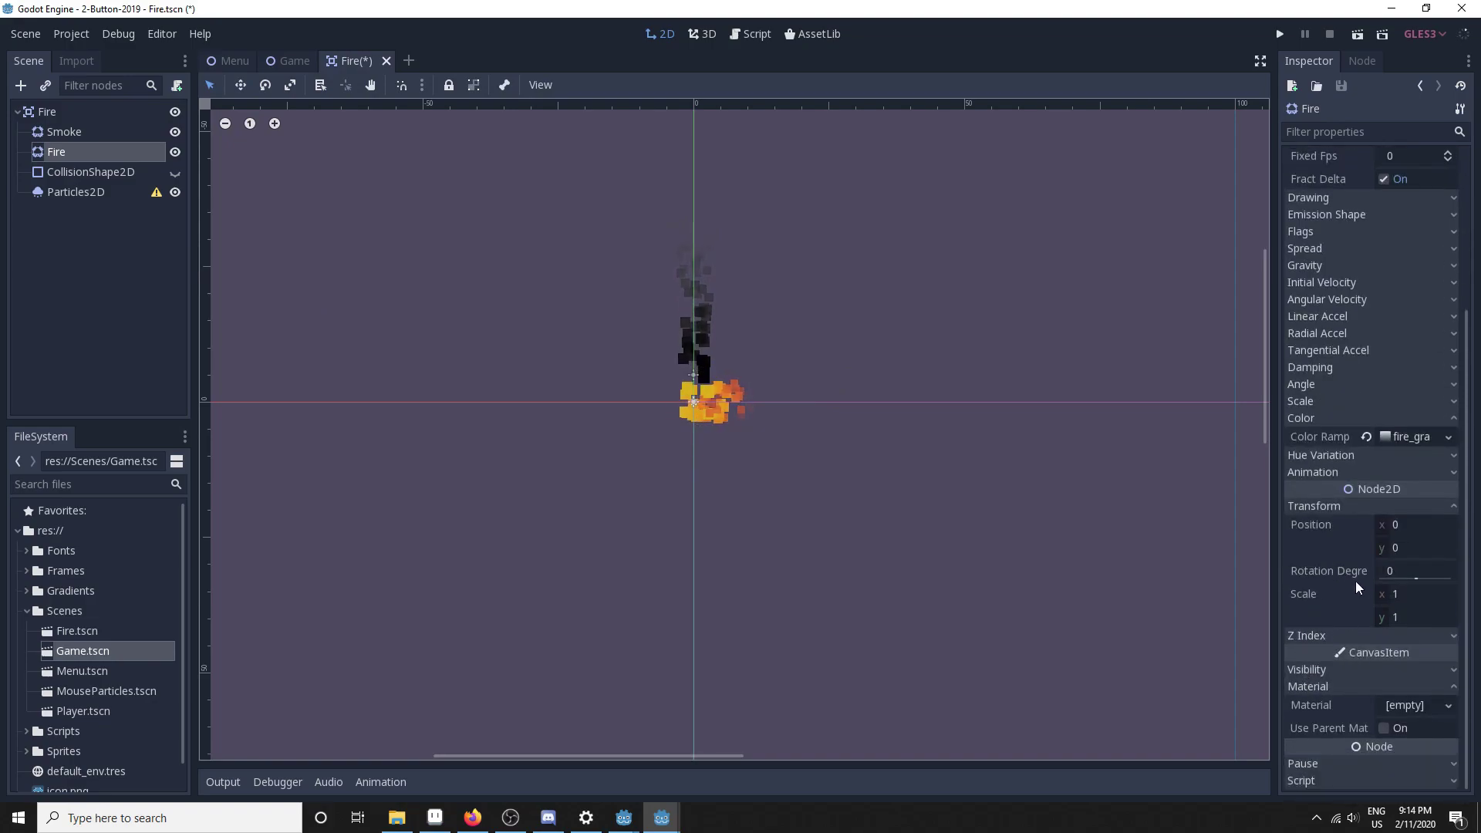
left_click(1408, 571)
type("-90")
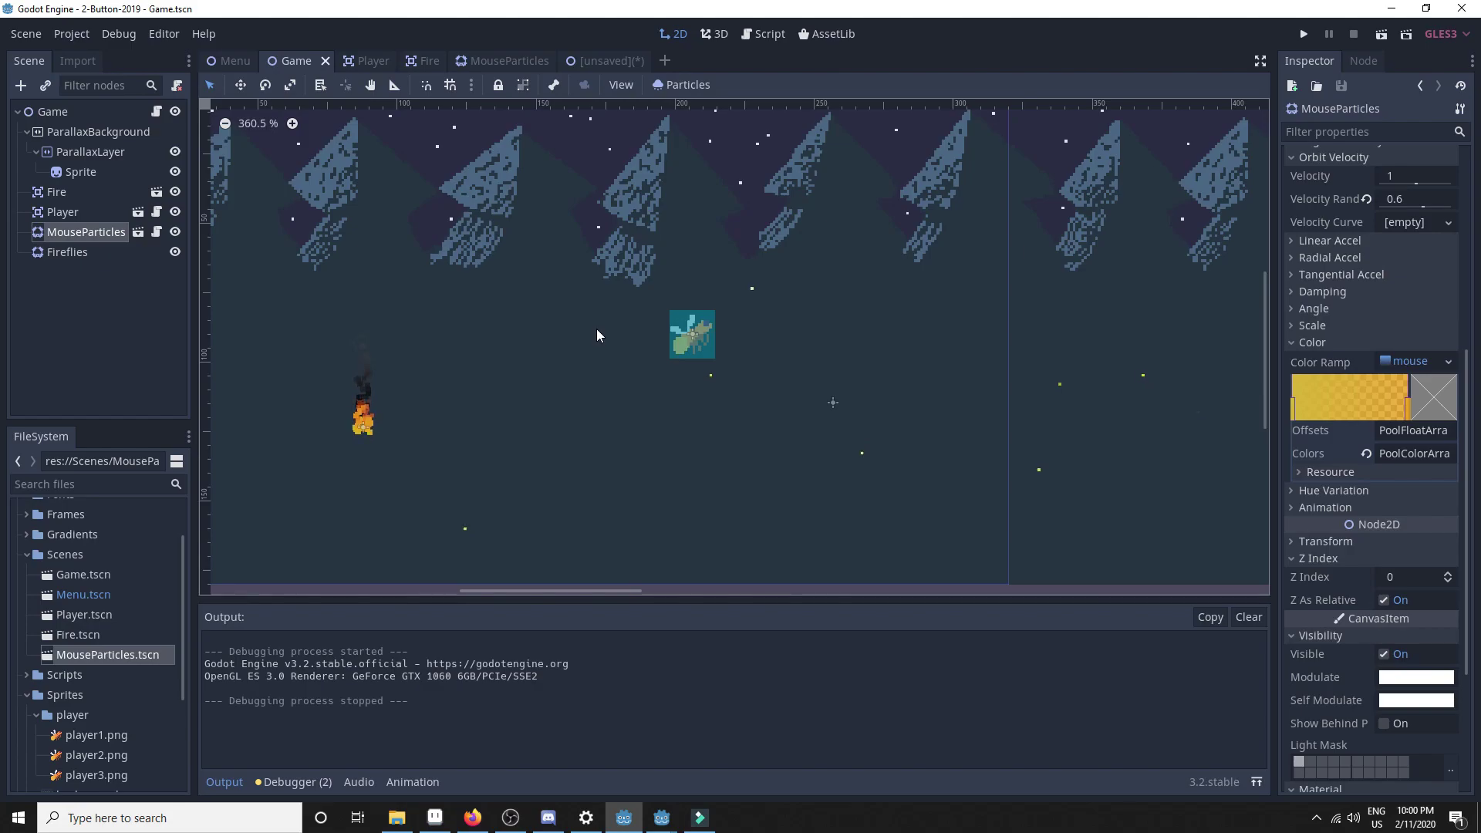
Step: Look over the particle effects in the Game scene: the campfire, the fireflies and the mouse particles
middle_click_drag(913, 412, 885, 424)
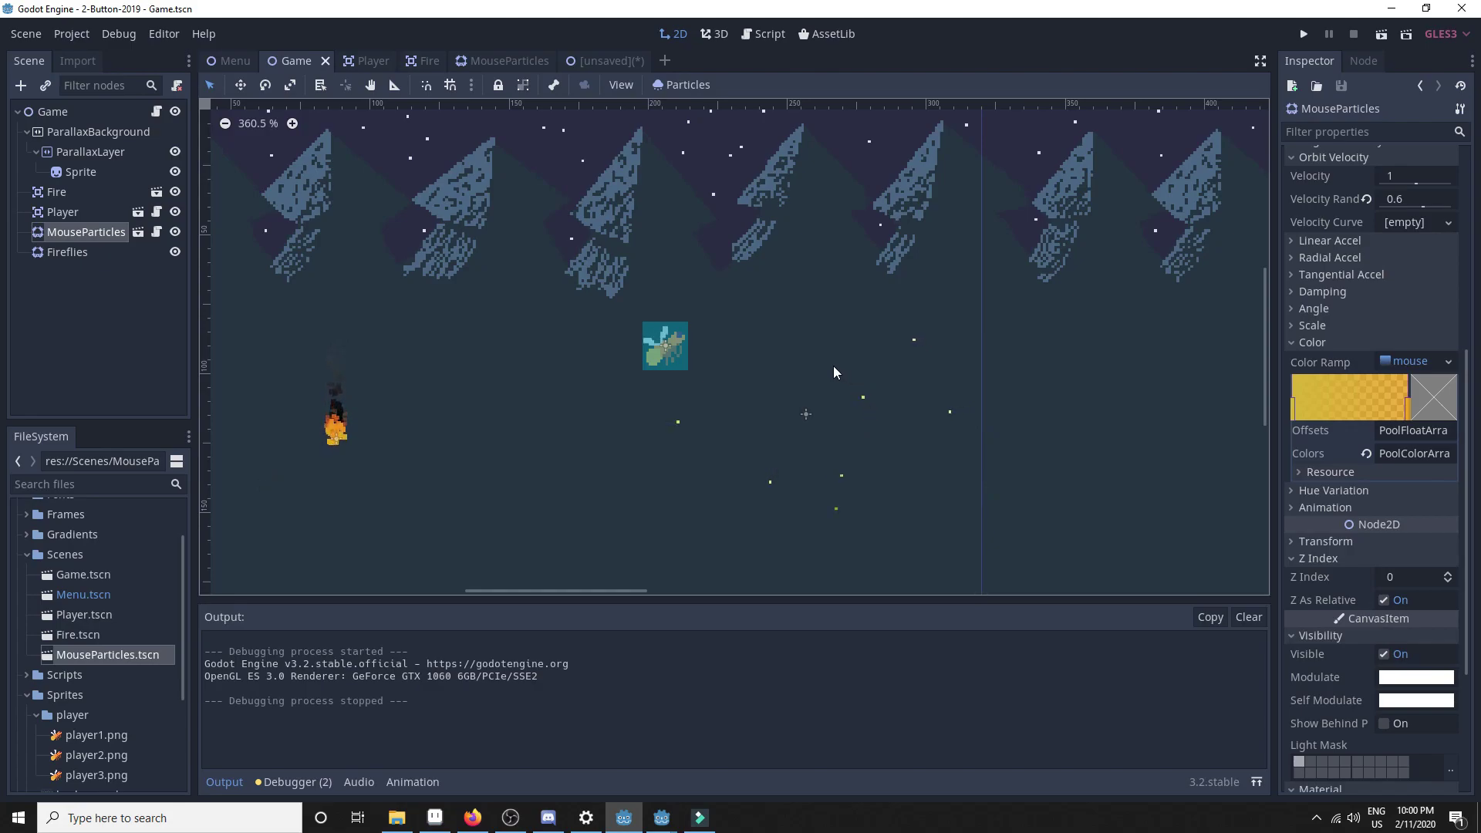
middle_click_drag(804, 439, 897, 446)
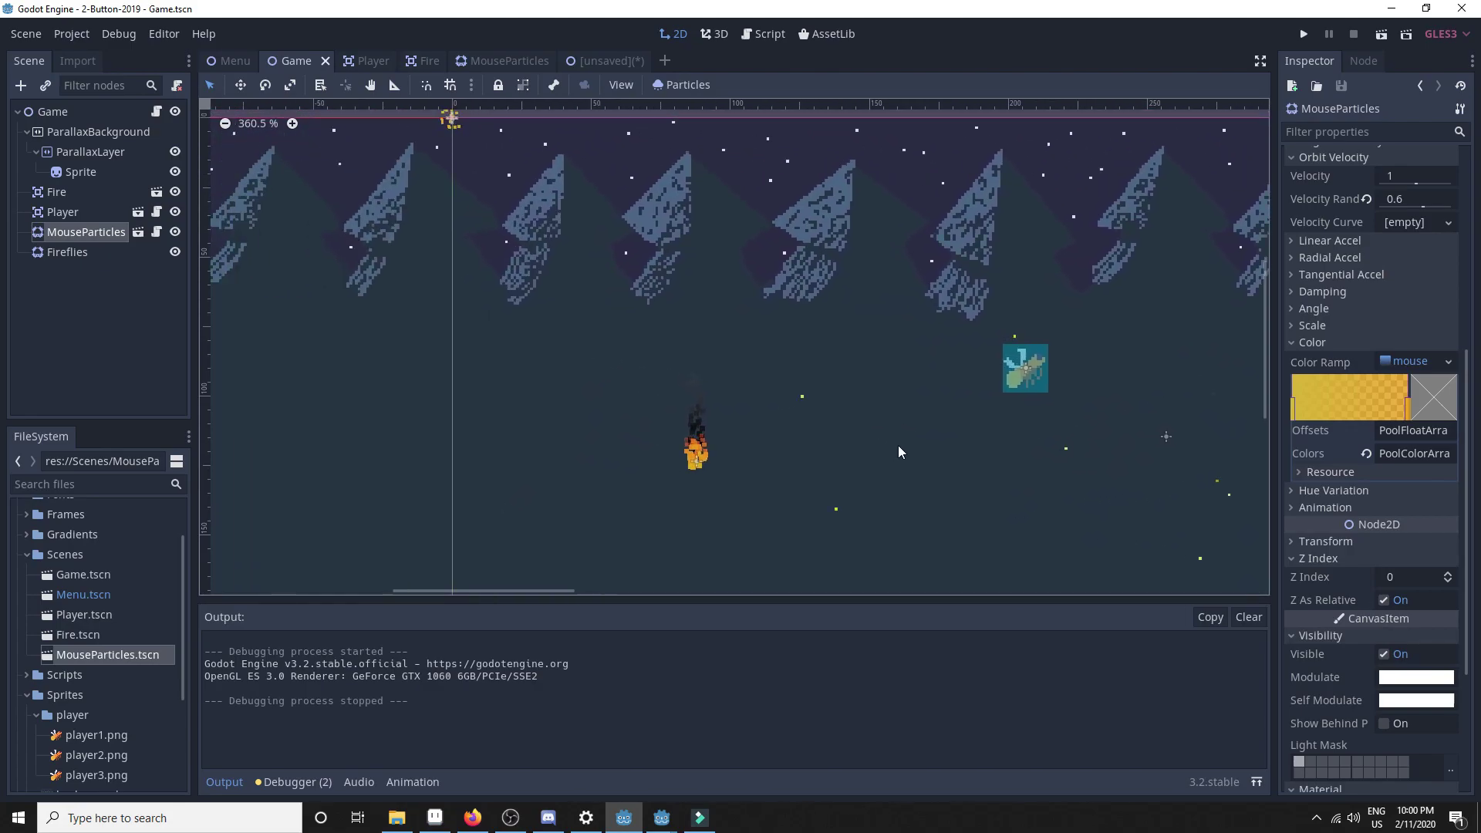
middle_click_drag(795, 375, 1010, 477)
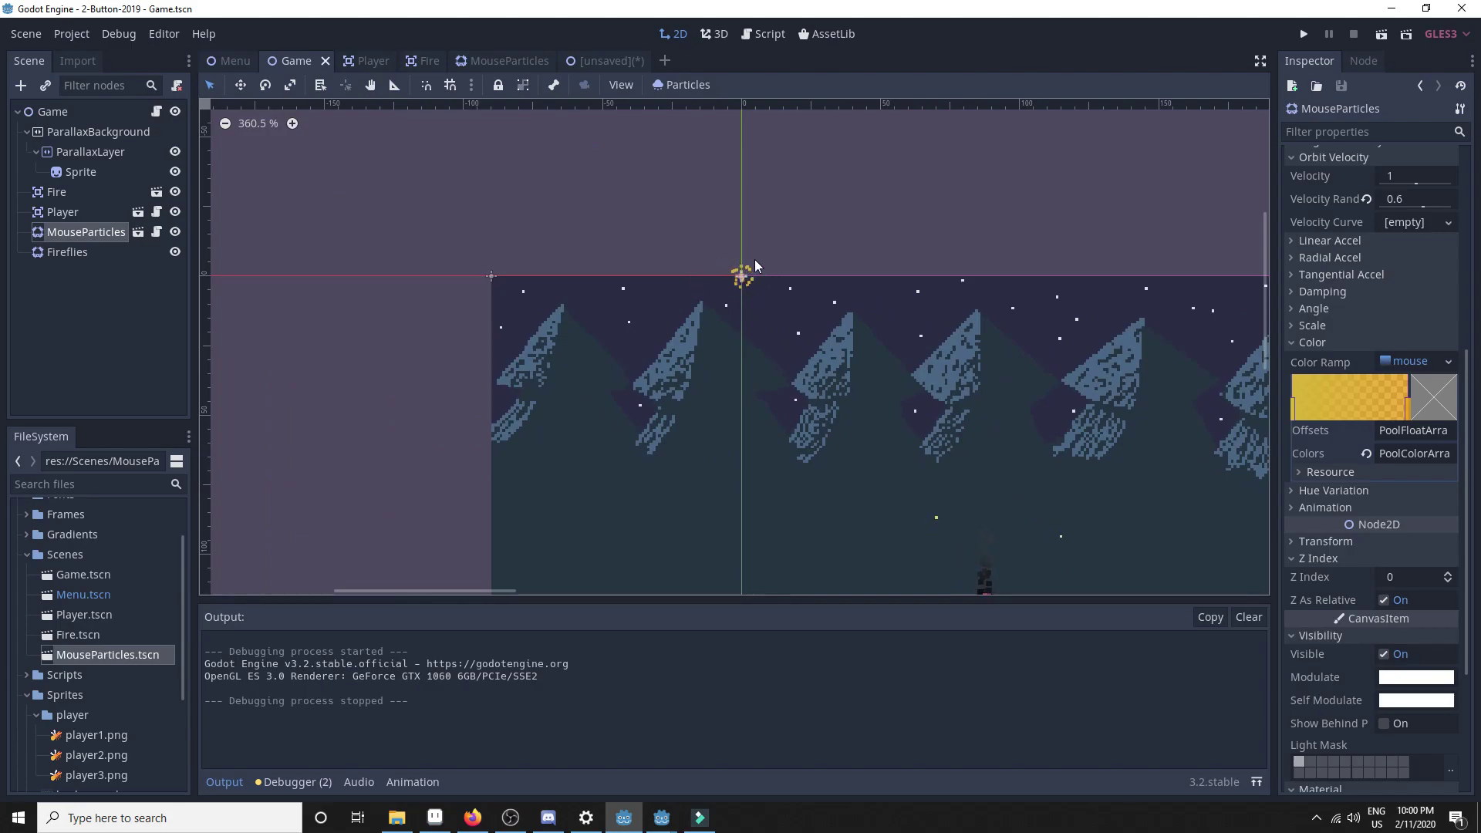
middle_click_drag(946, 387, 712, 354)
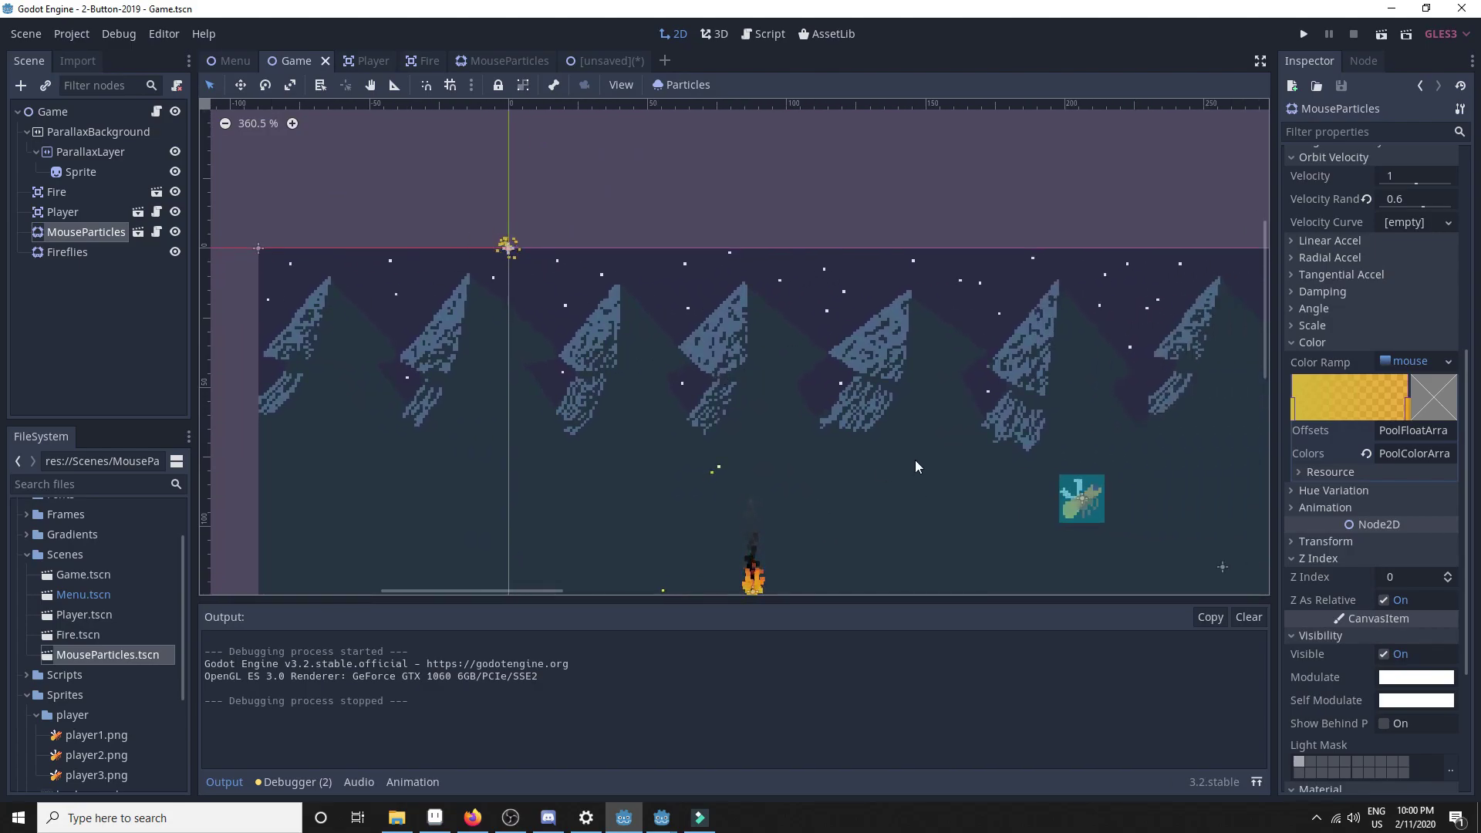
middle_click_drag(914, 460, 674, 351)
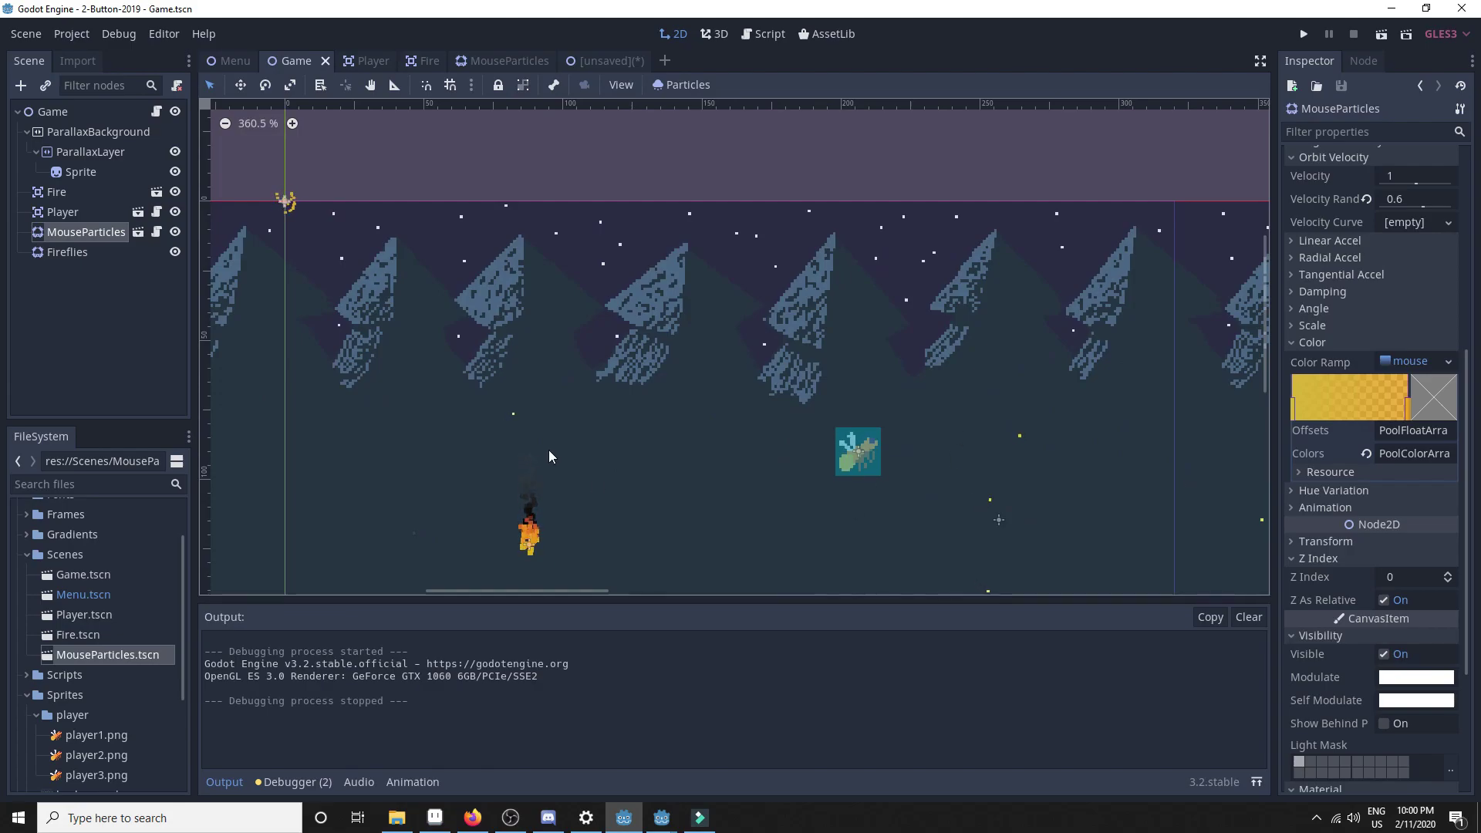
middle_click_drag(548, 450, 589, 397)
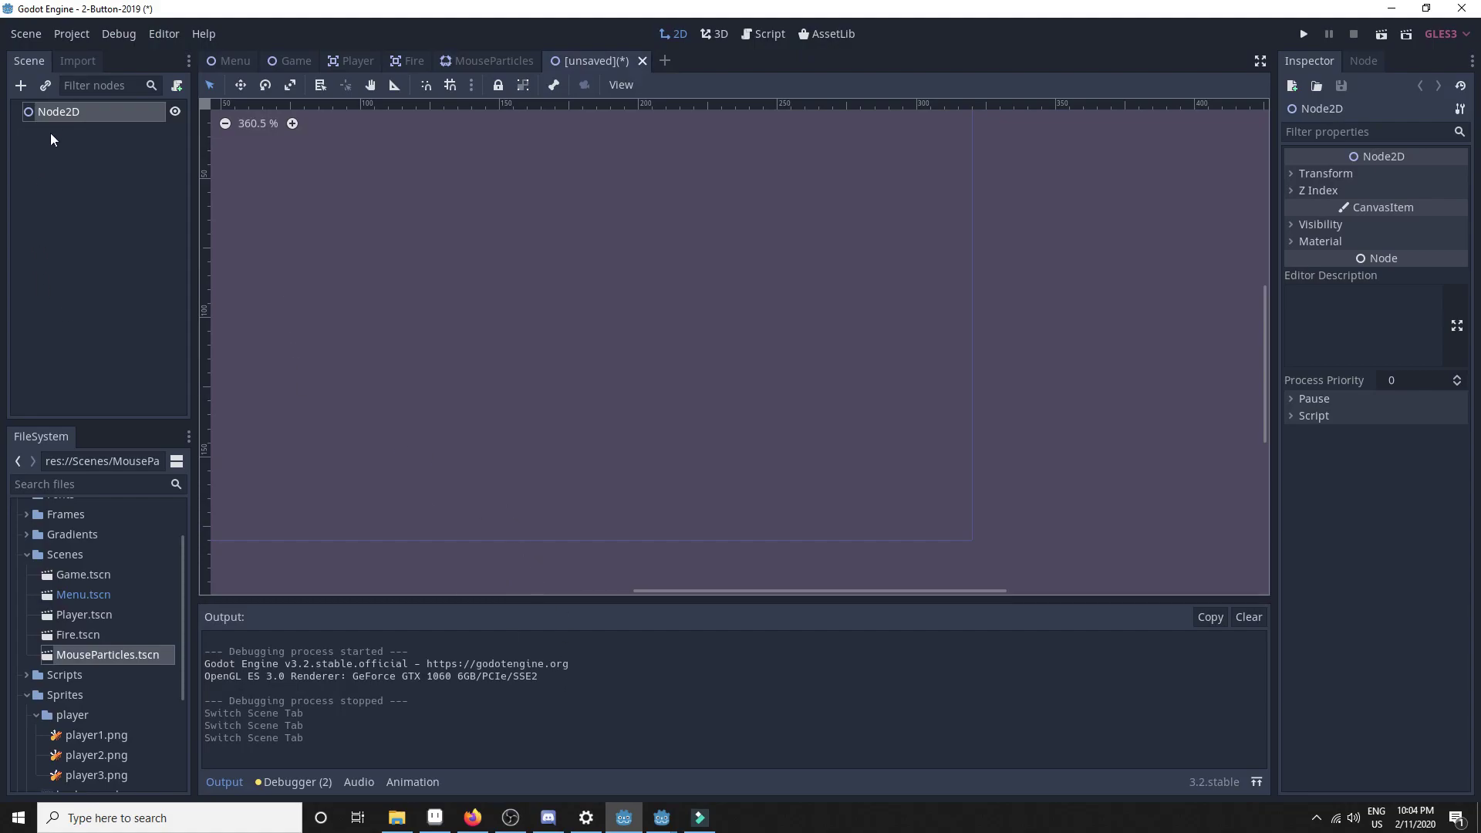
Step: Look up the 2D particle node types available for the root node, comparing CPUParticles2D with Particles2D
right_click(54, 111)
left_click(113, 245)
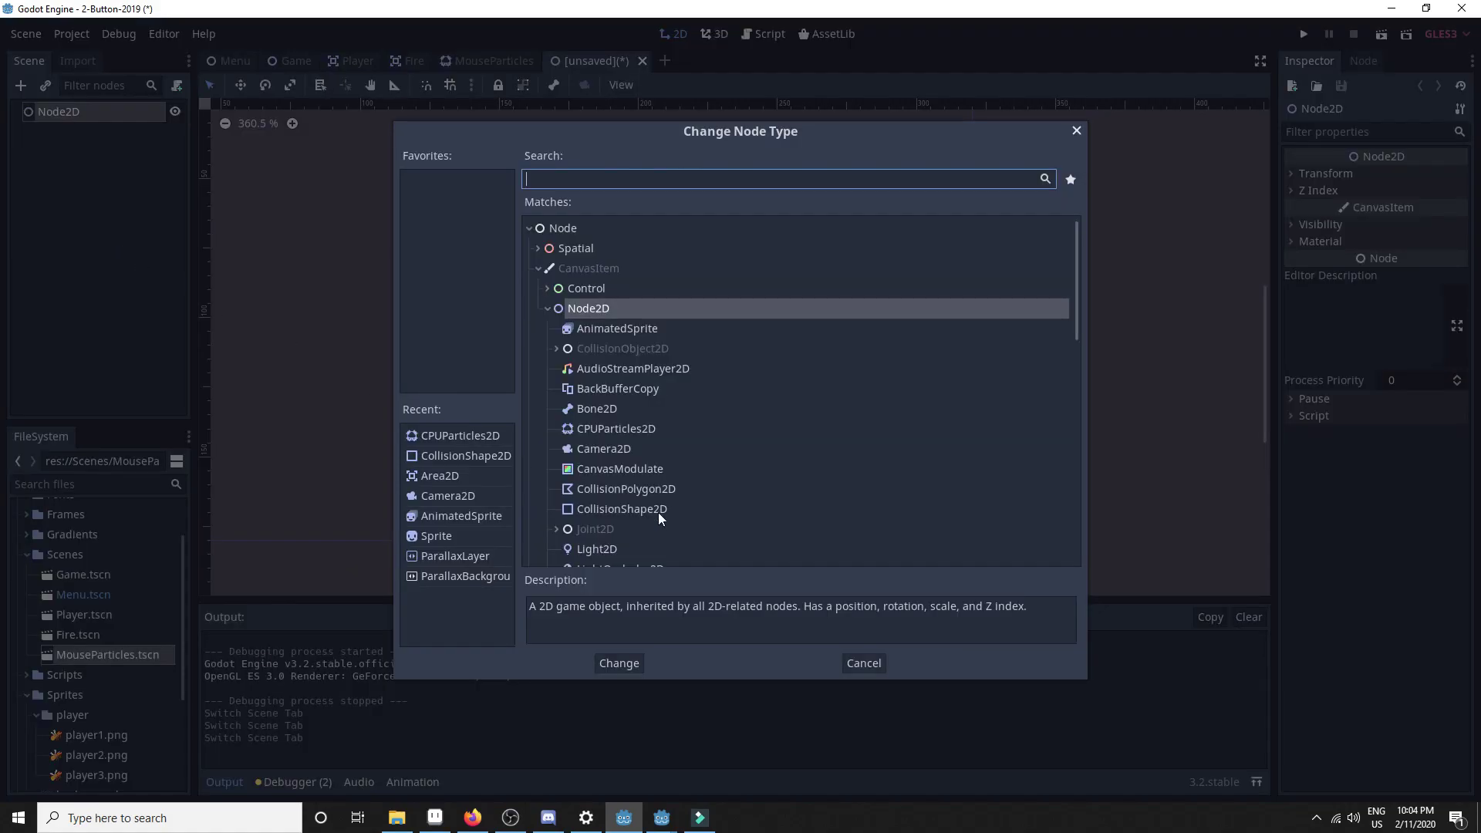
type("Particle")
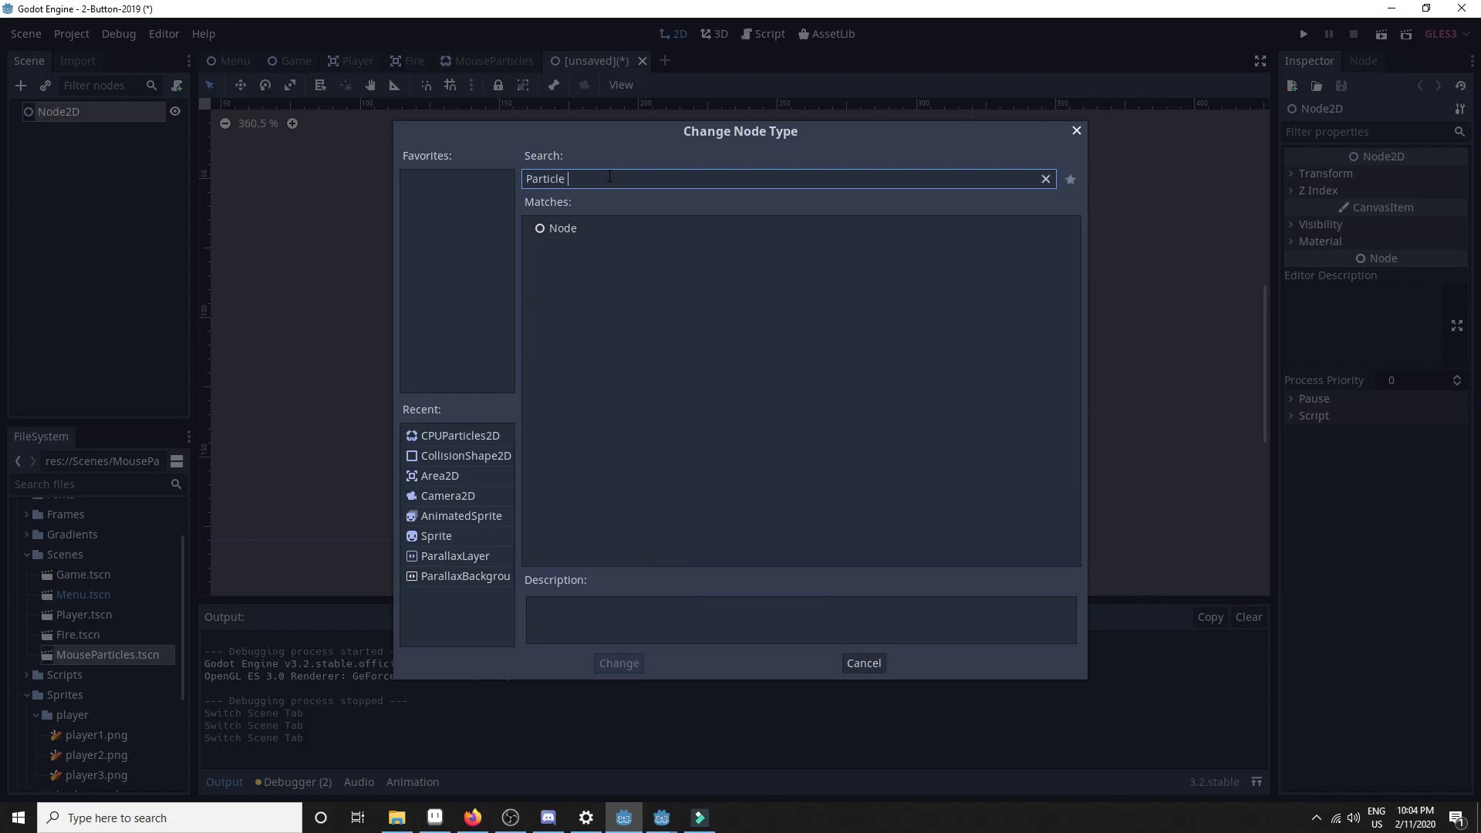
key("BackSpace")
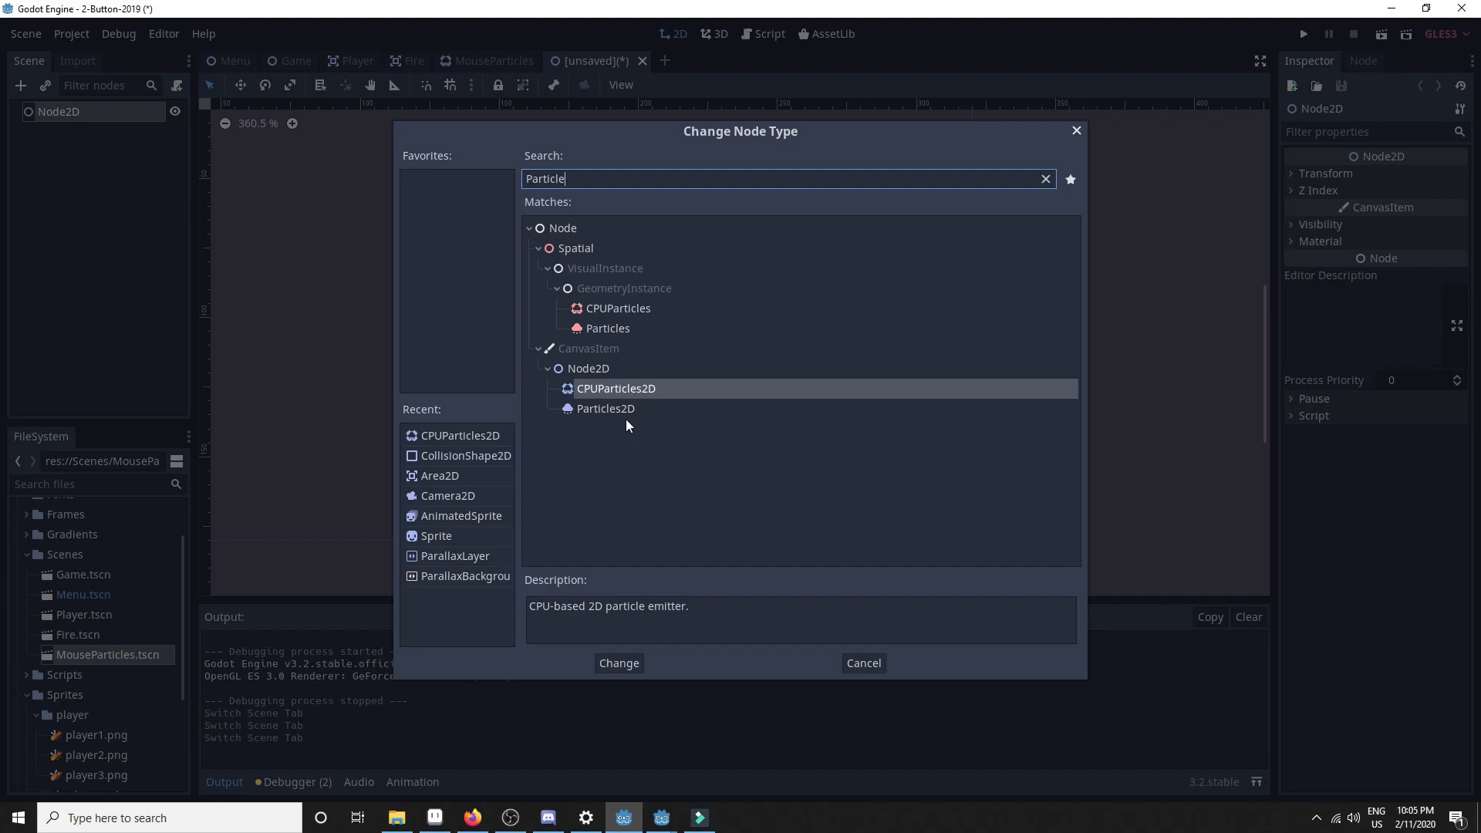
left_click(606, 412)
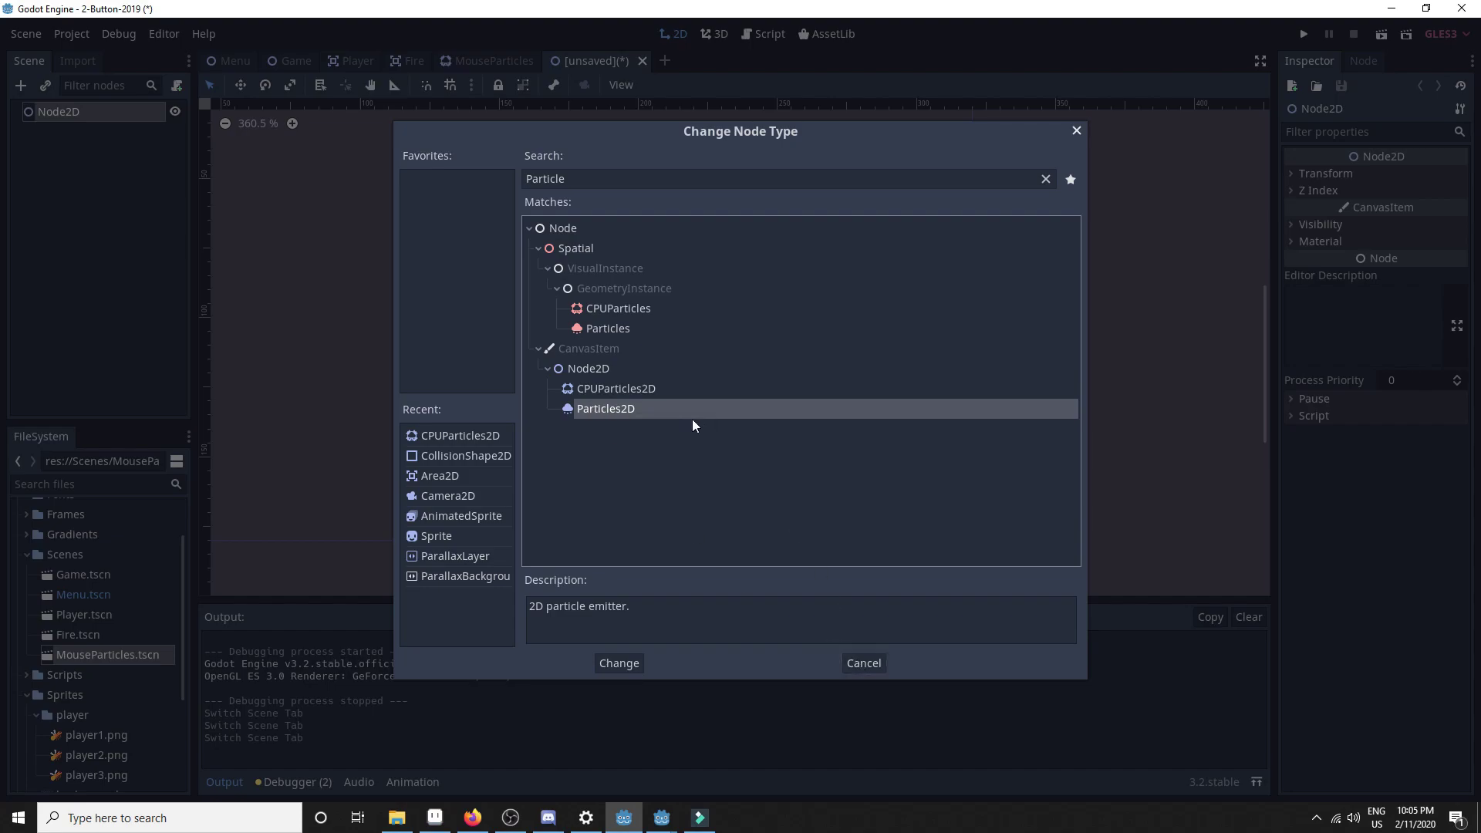
left_click(864, 664)
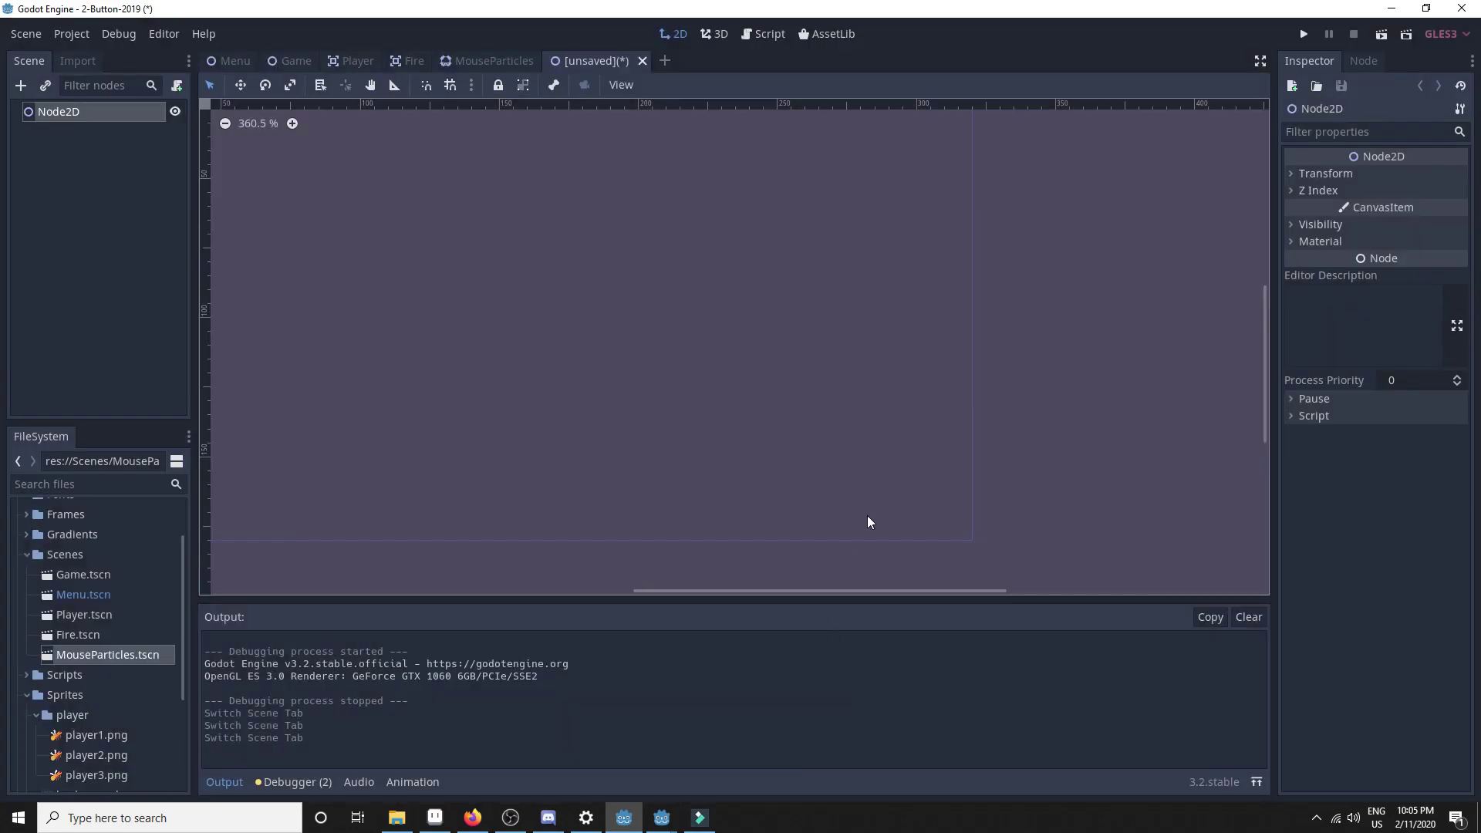
Step: Check the renderer options available for the project, GLES2 and GLES3, without changing the current one
middle_click_drag(589, 282, 885, 397)
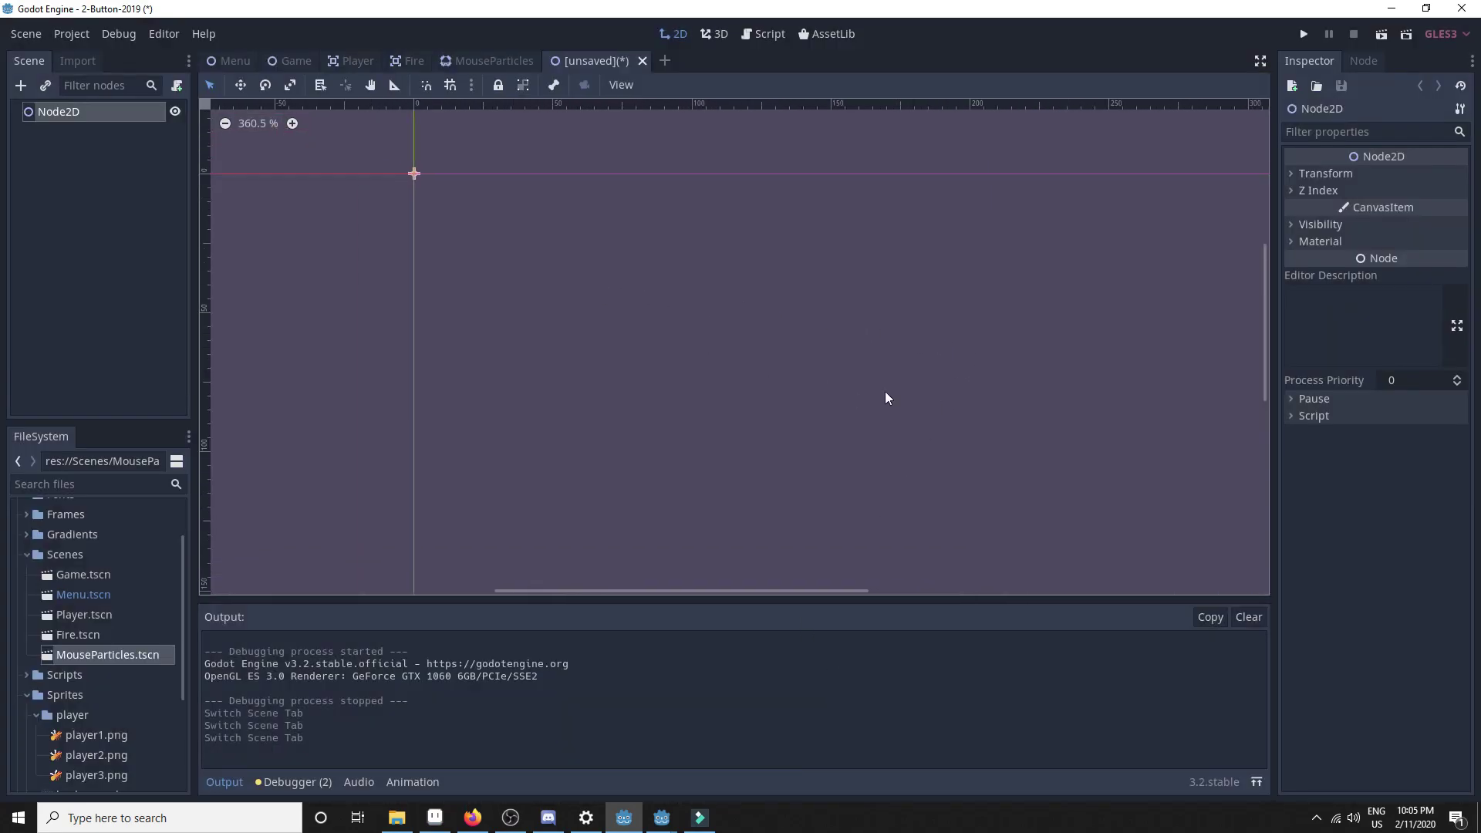
left_click(1446, 34)
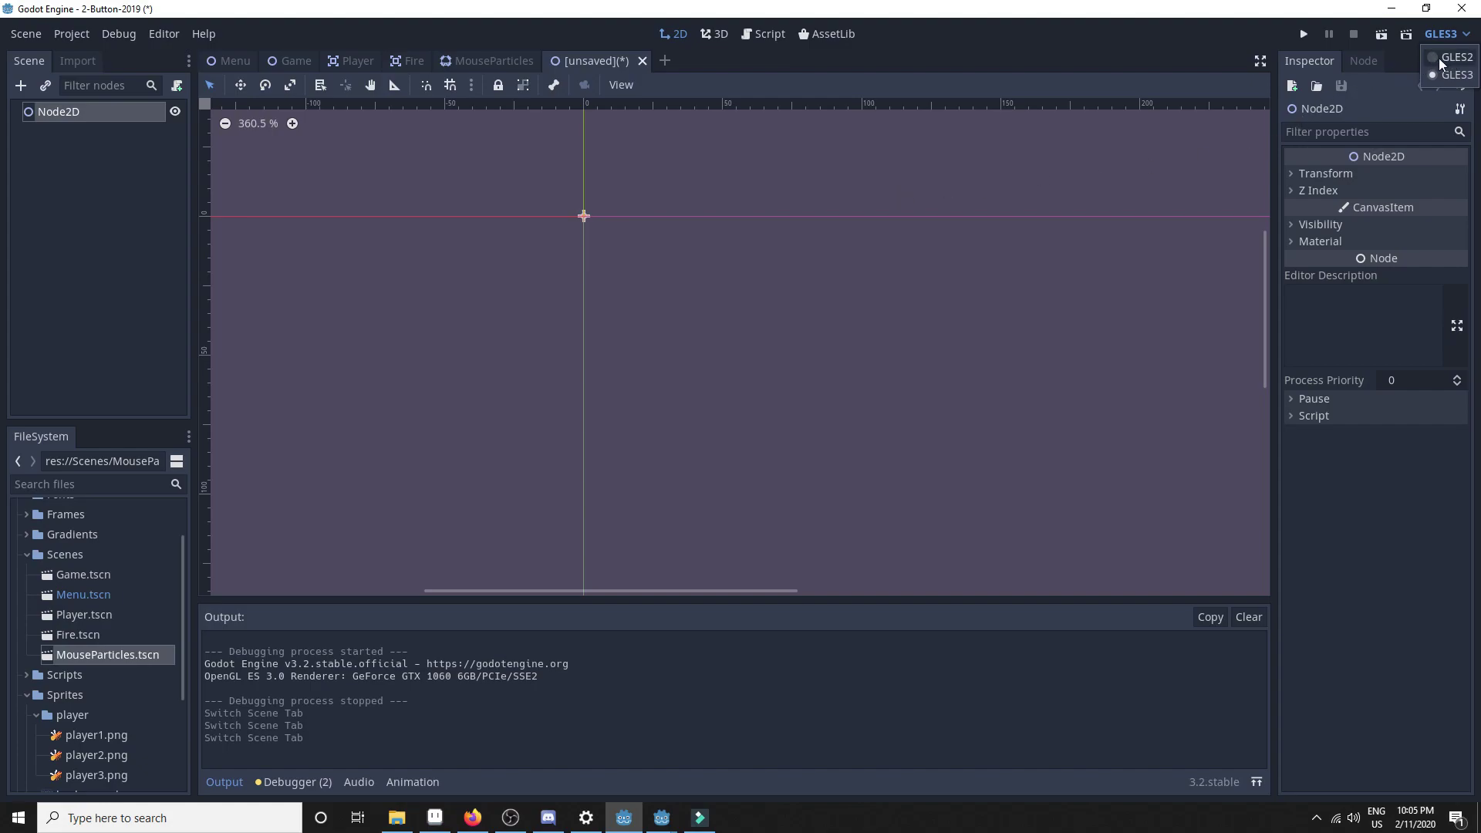
left_click(858, 228)
scroll(668, 294, "up", 2)
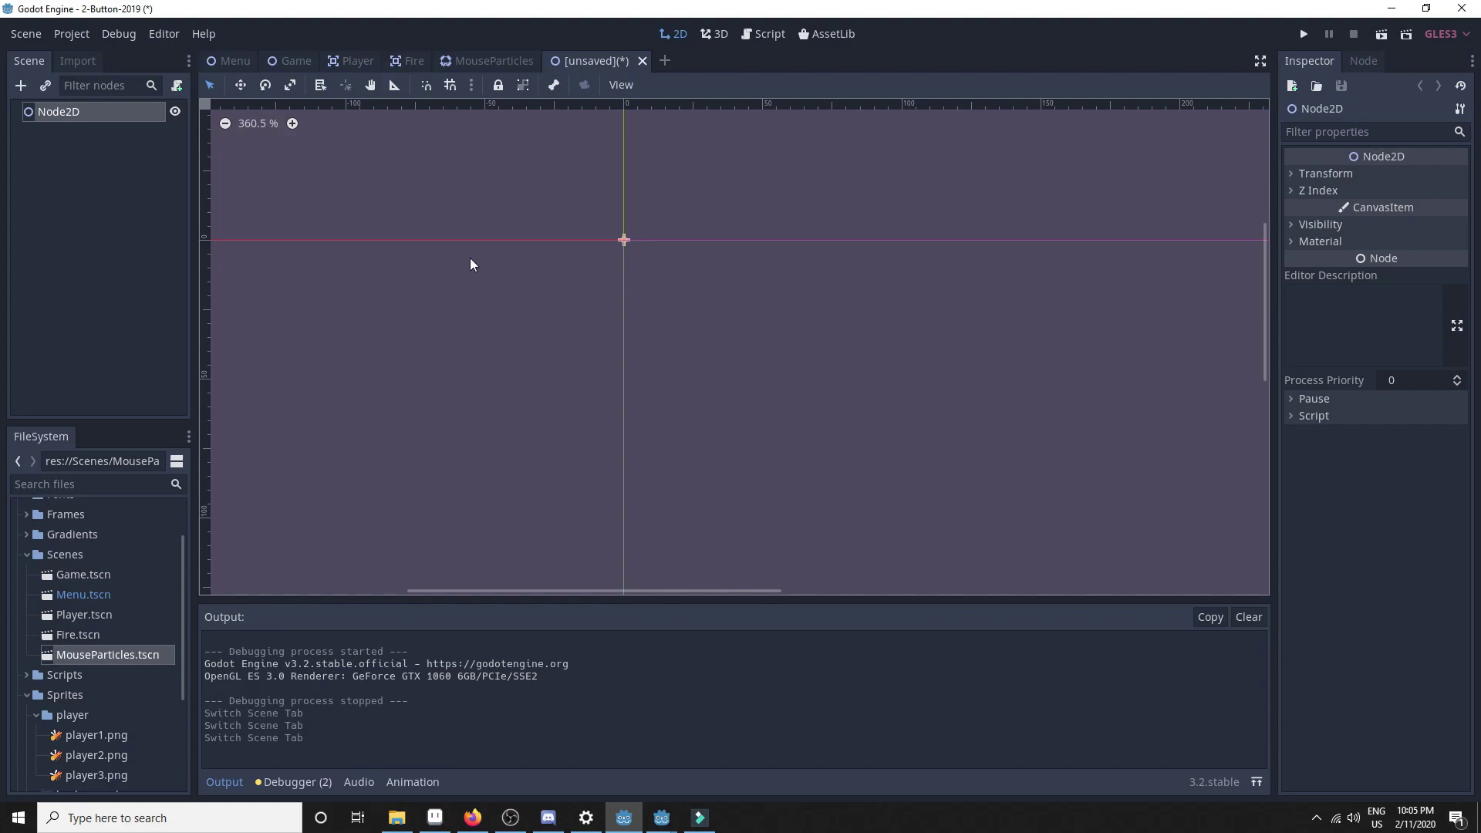
Step: Change the type of the root Node2D to Particles2D
right_click(66, 111)
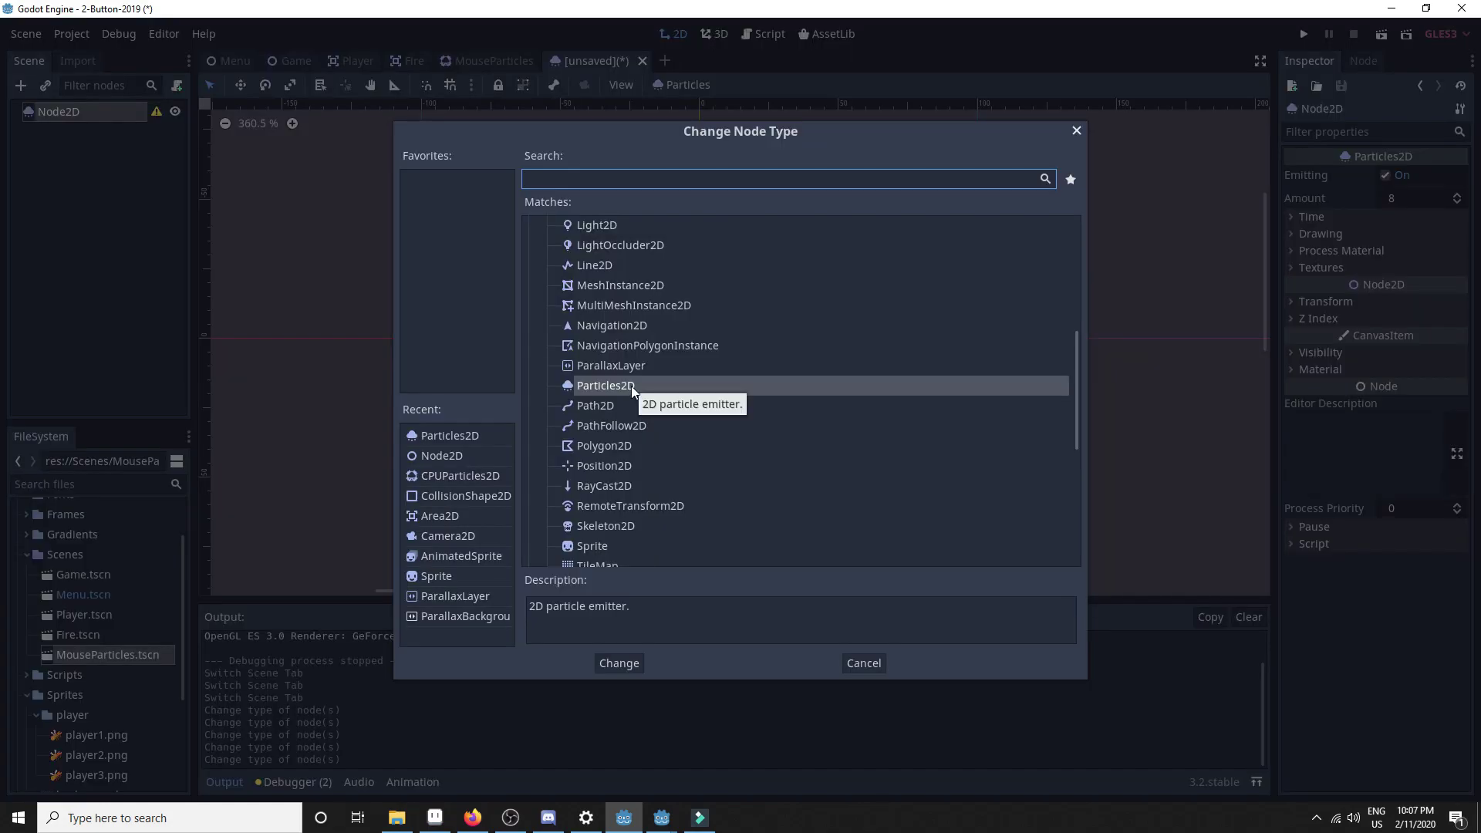
double_click(631, 386)
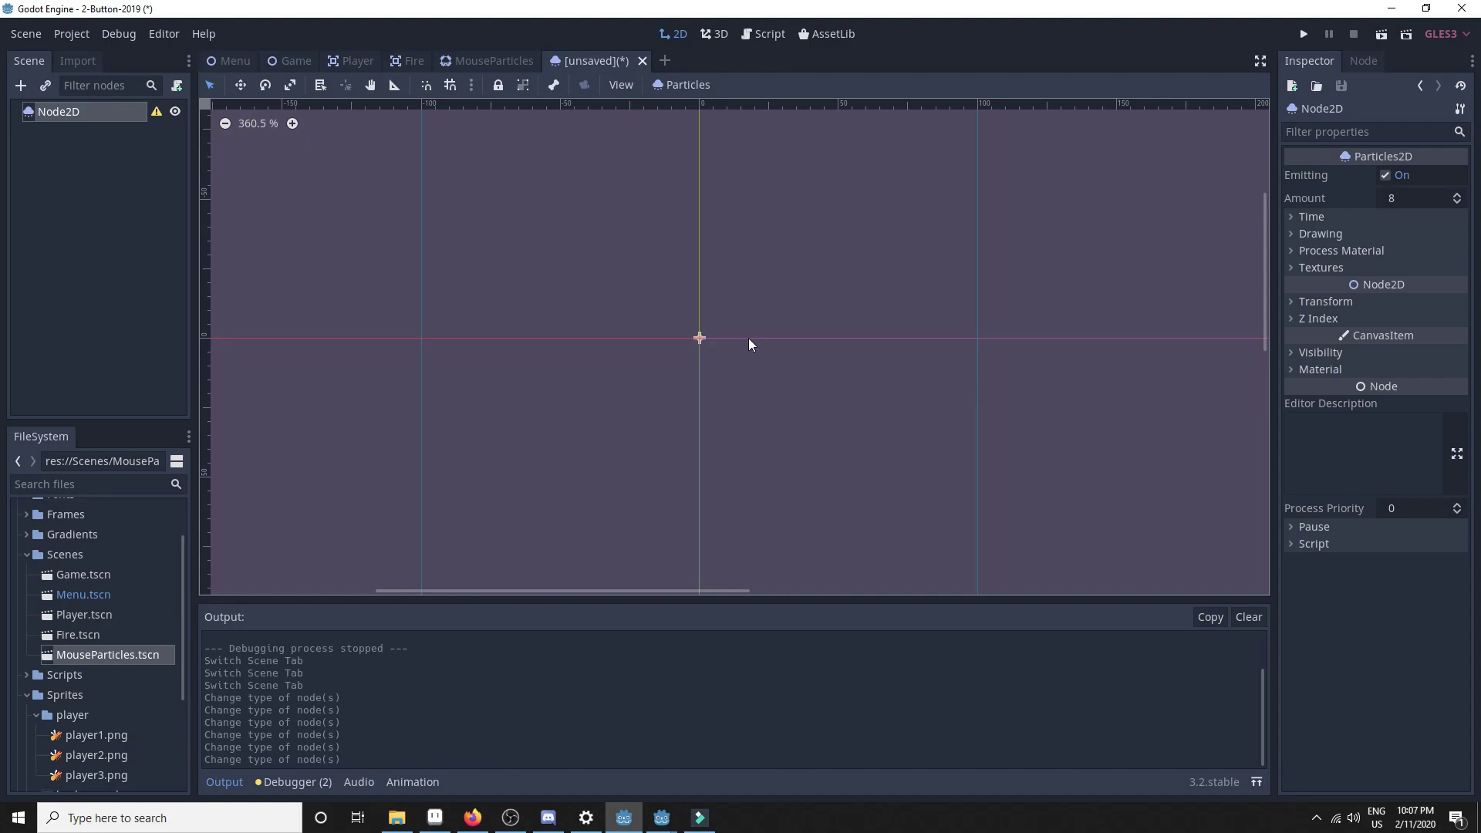
scroll(706, 361, "up", 2)
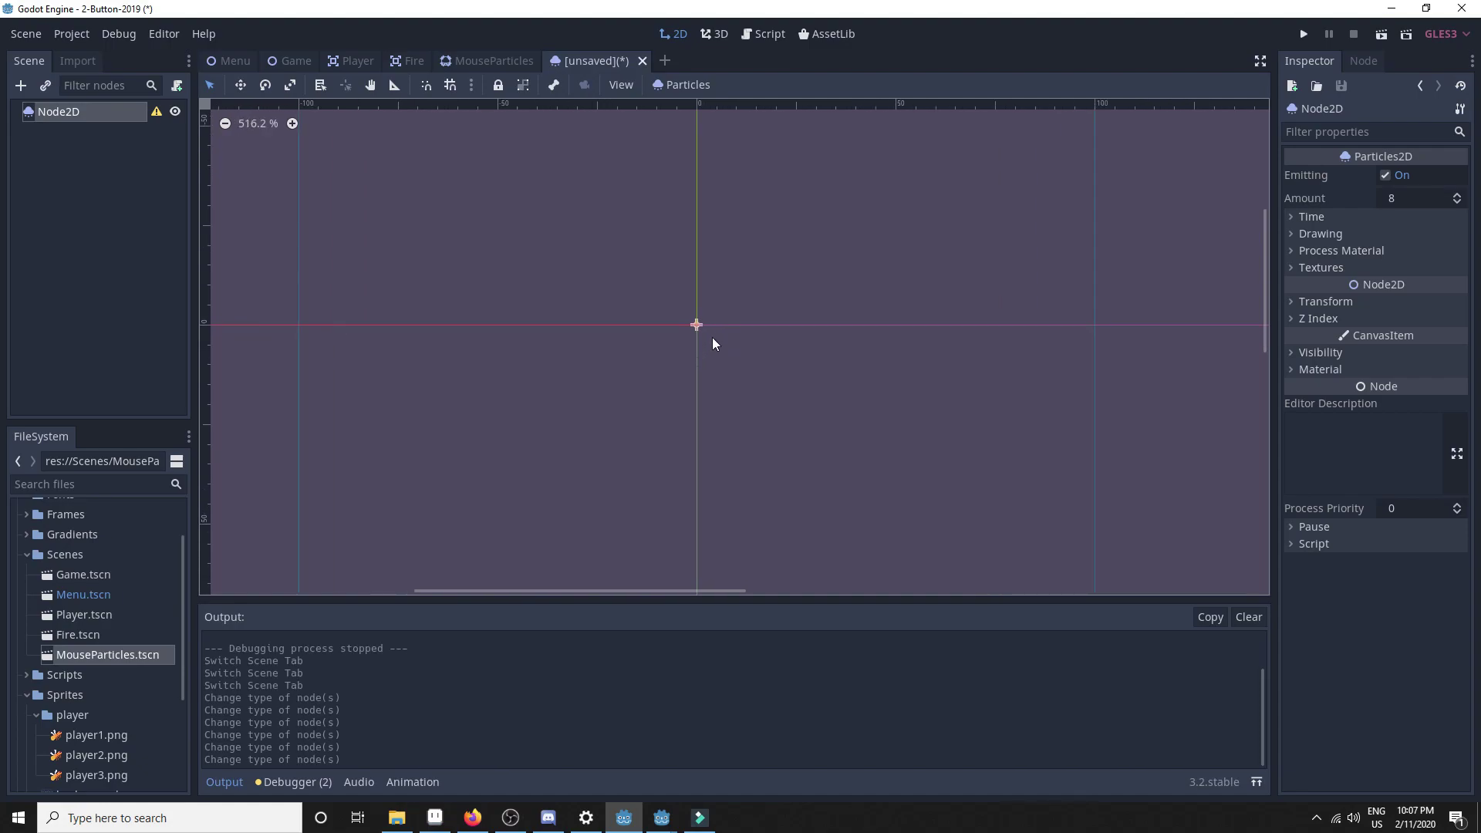
scroll(713, 343, "up", 1)
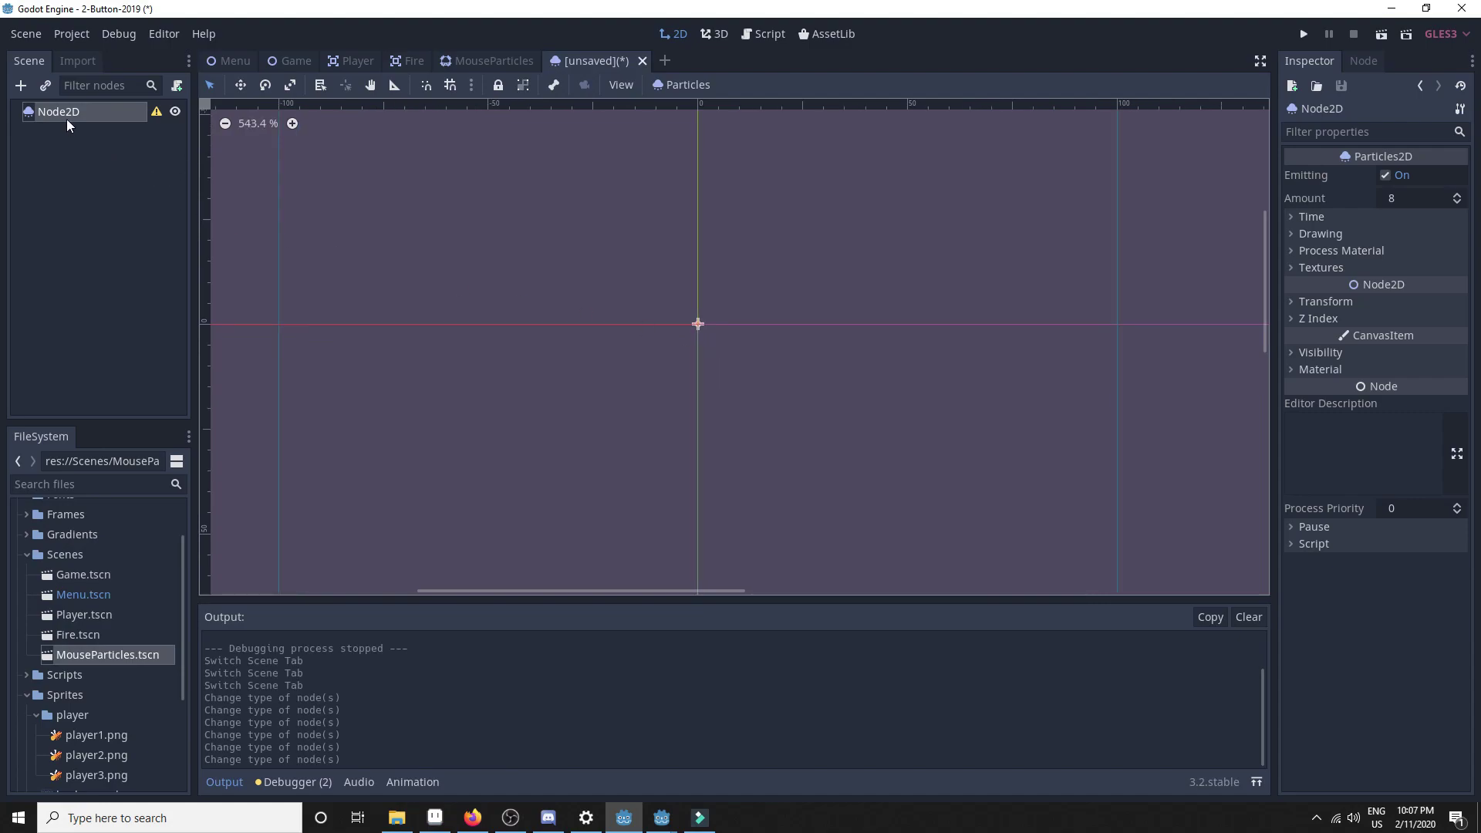
left_click(53, 168)
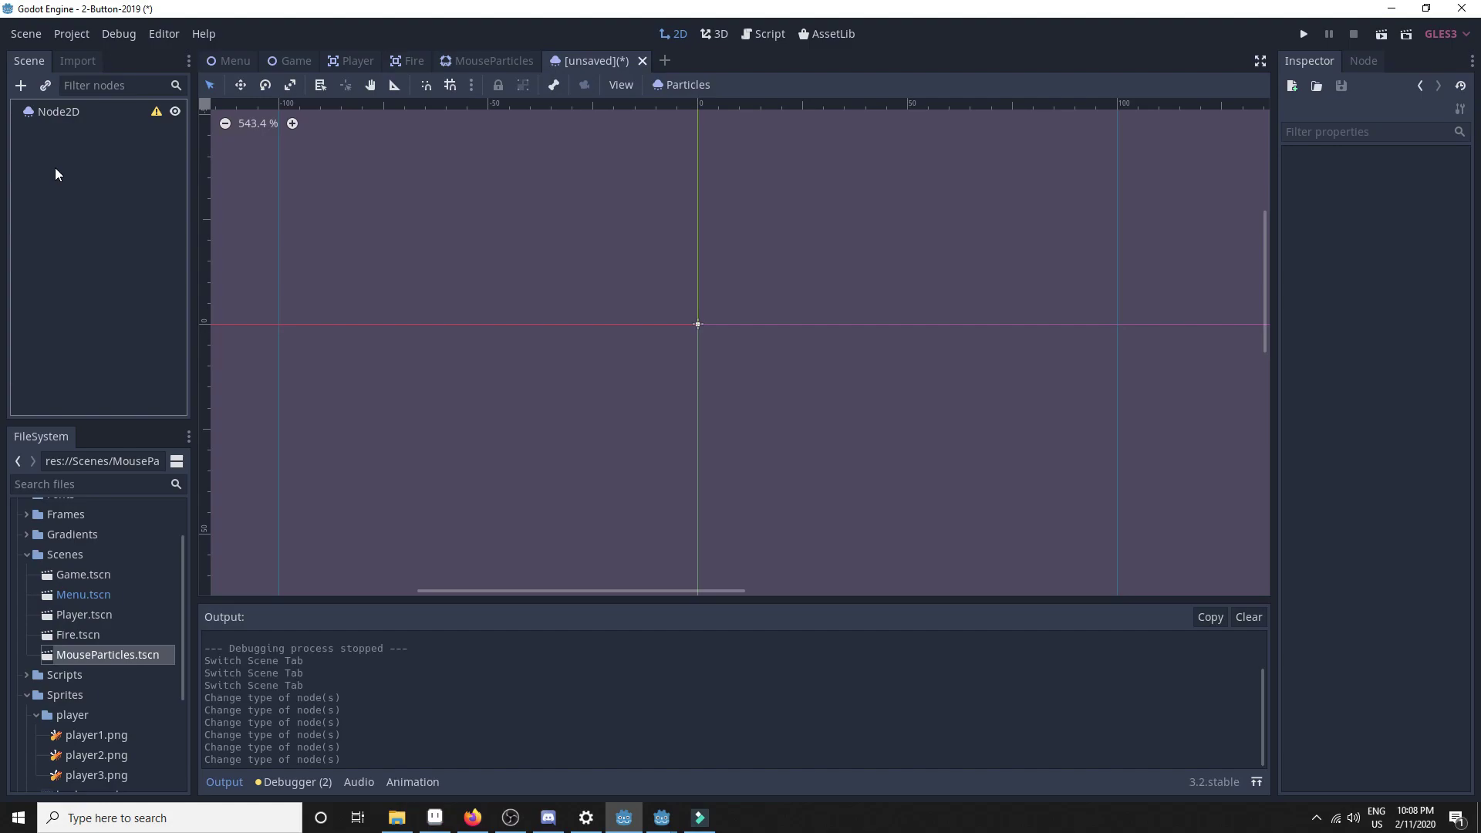
left_click(949, 298)
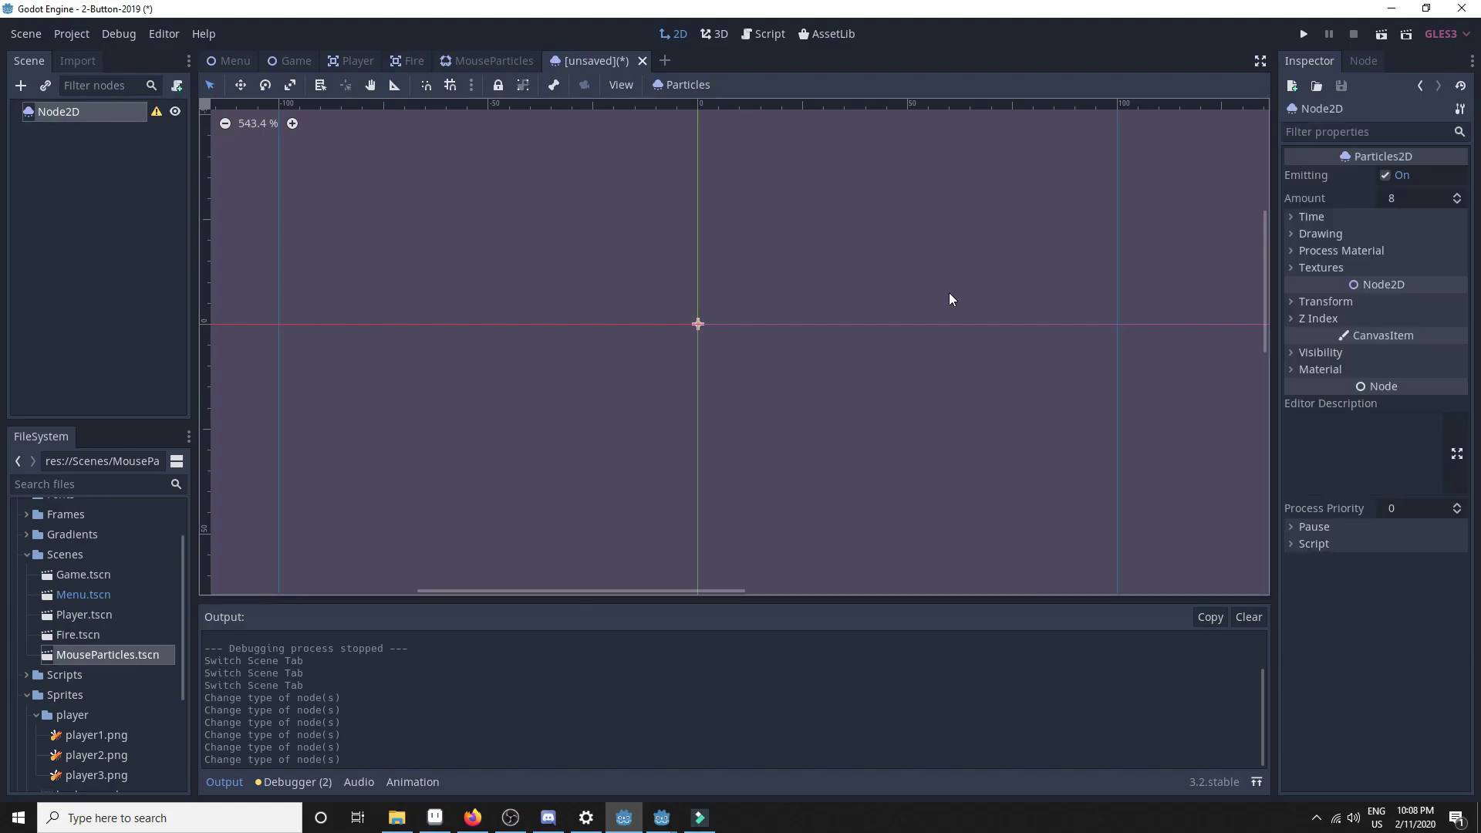
Step: Assign a new ParticlesMaterial as the emitter's process material
left_click(1290, 253)
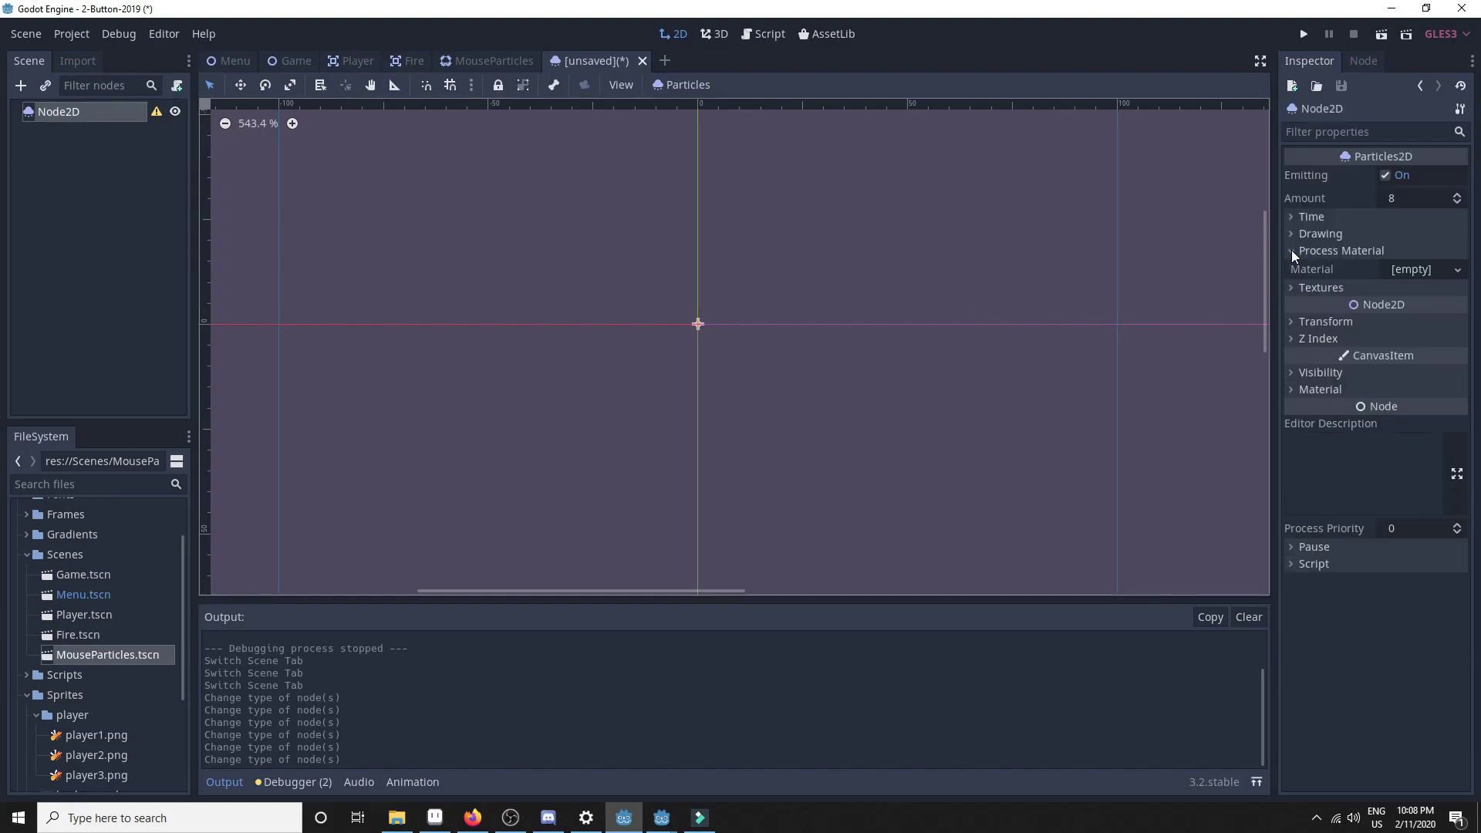
left_click(1436, 268)
left_click(1359, 312)
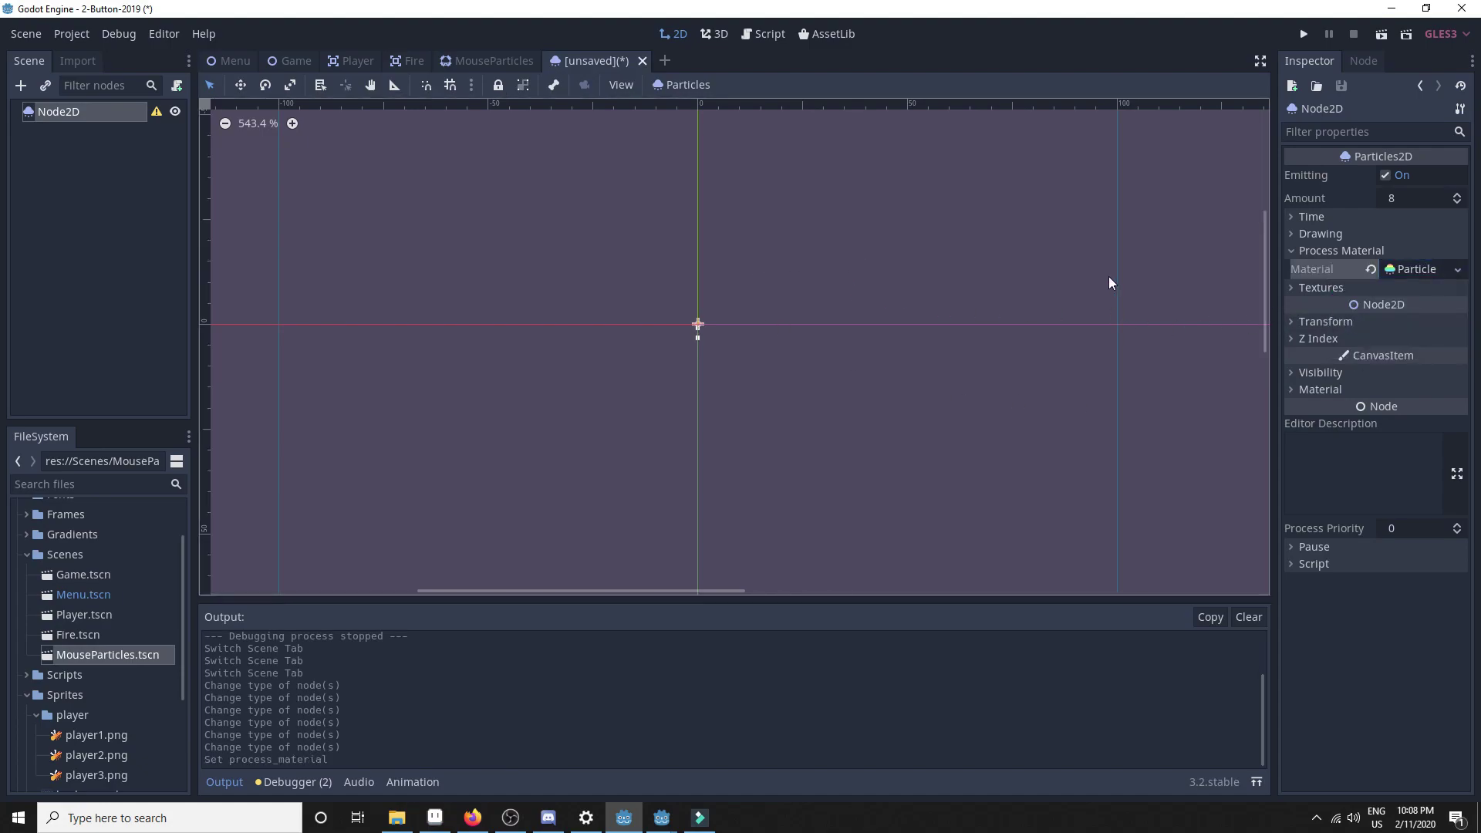
Step: Start saving the process material as a resource and create a Materials folder in the project root for it
left_click(1457, 270)
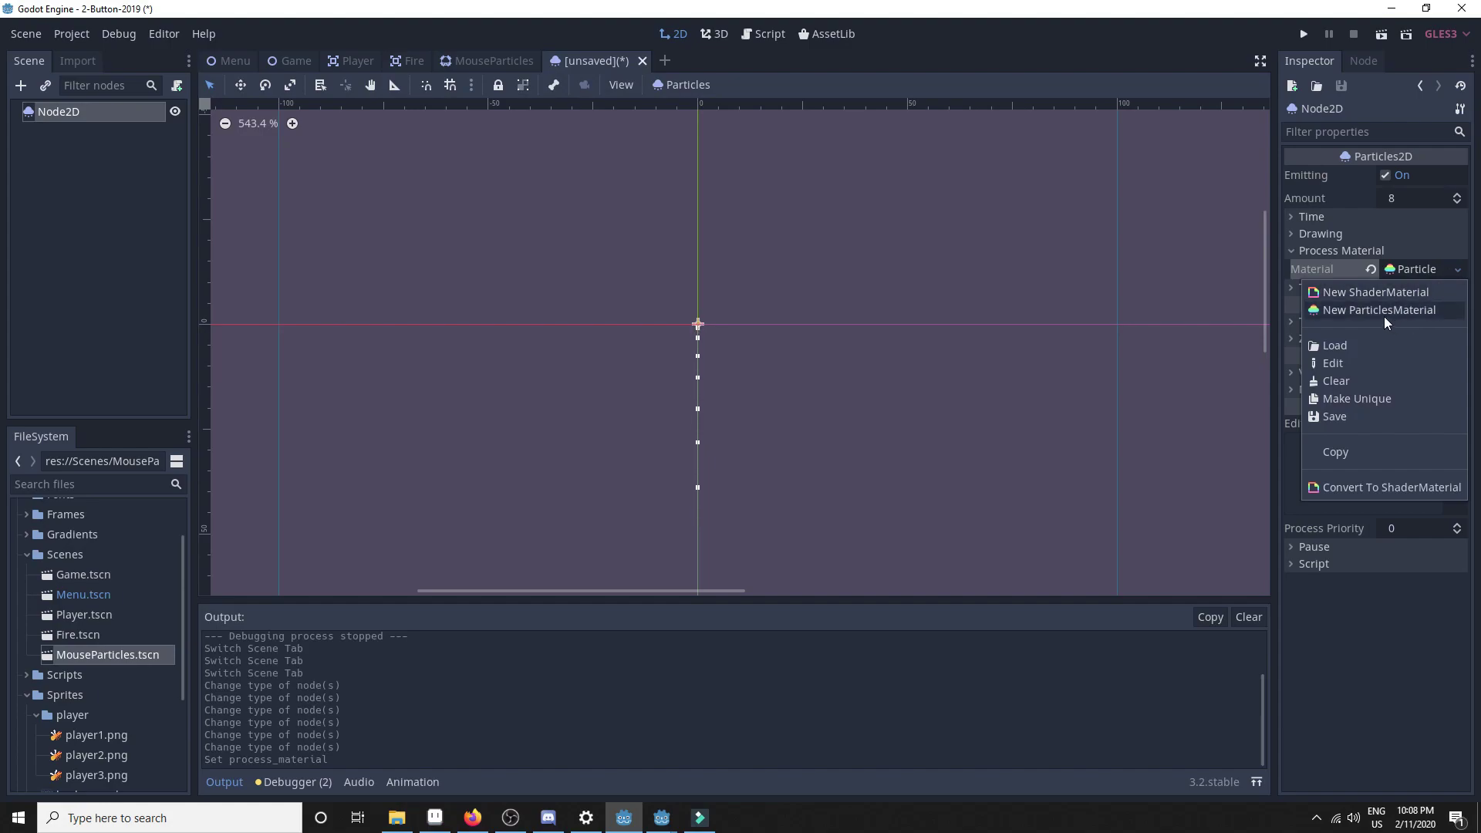
left_click(1334, 417)
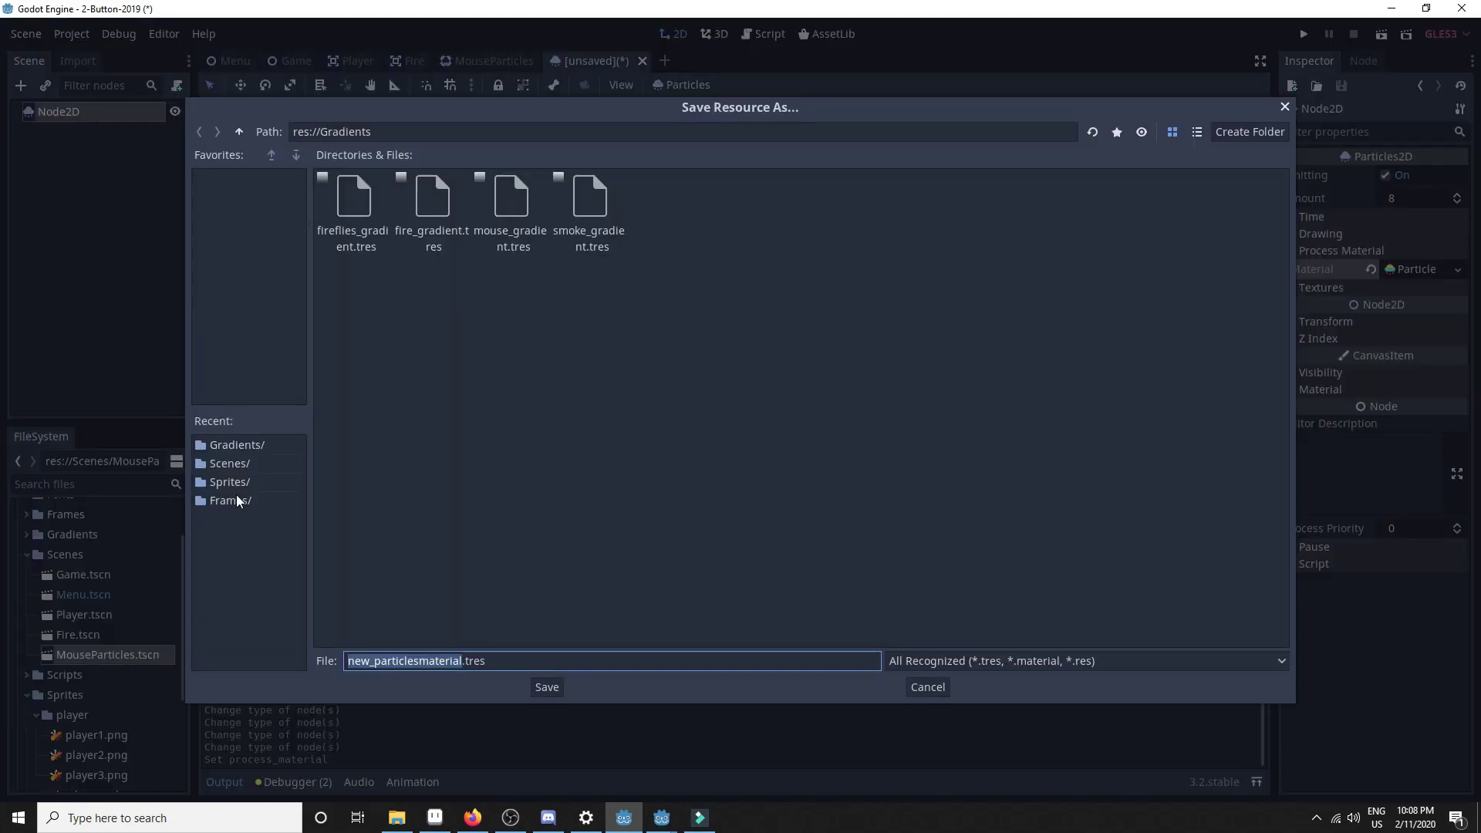
left_click(239, 131)
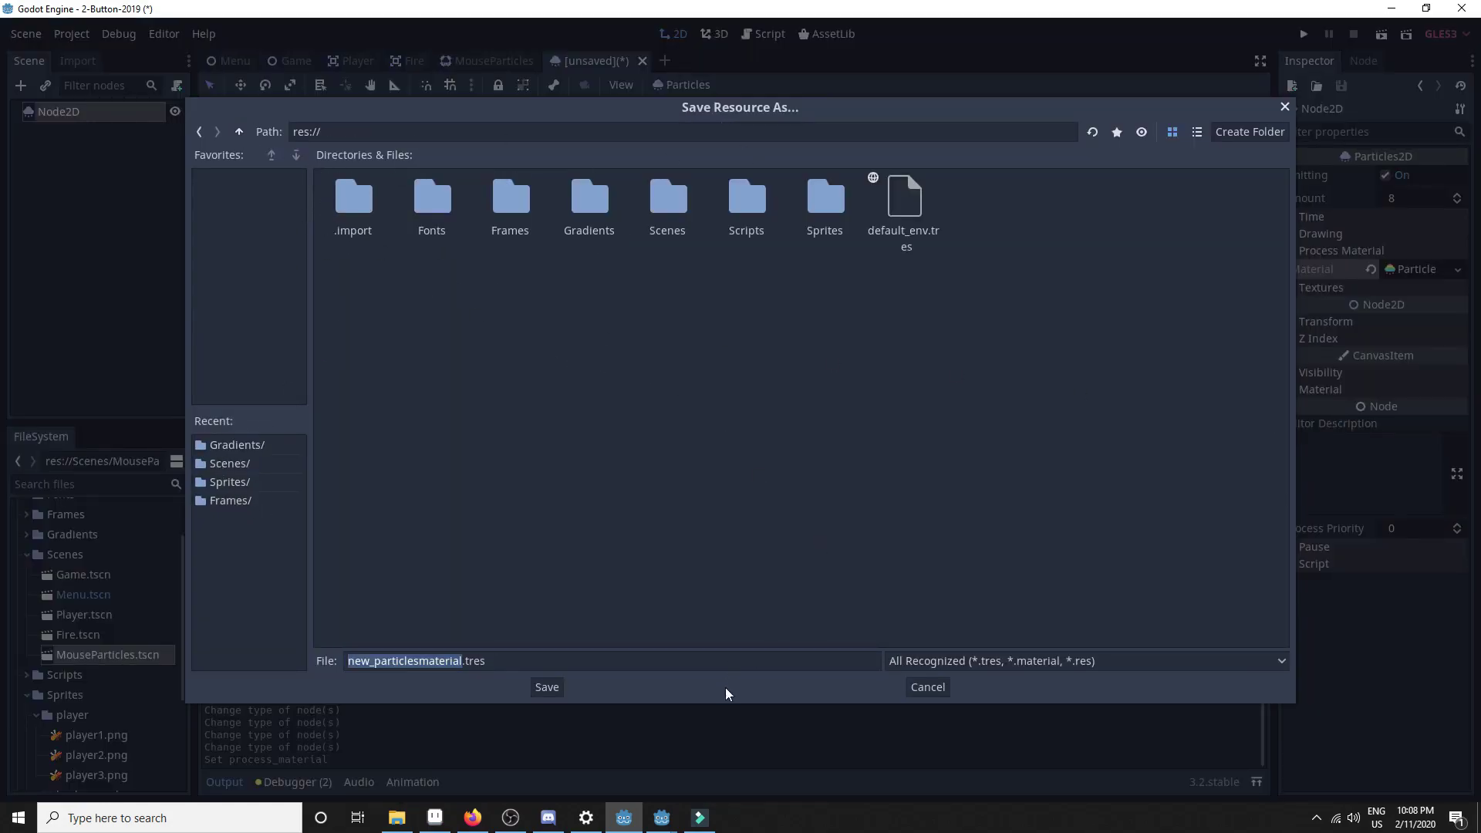
left_click(1249, 132)
type("N")
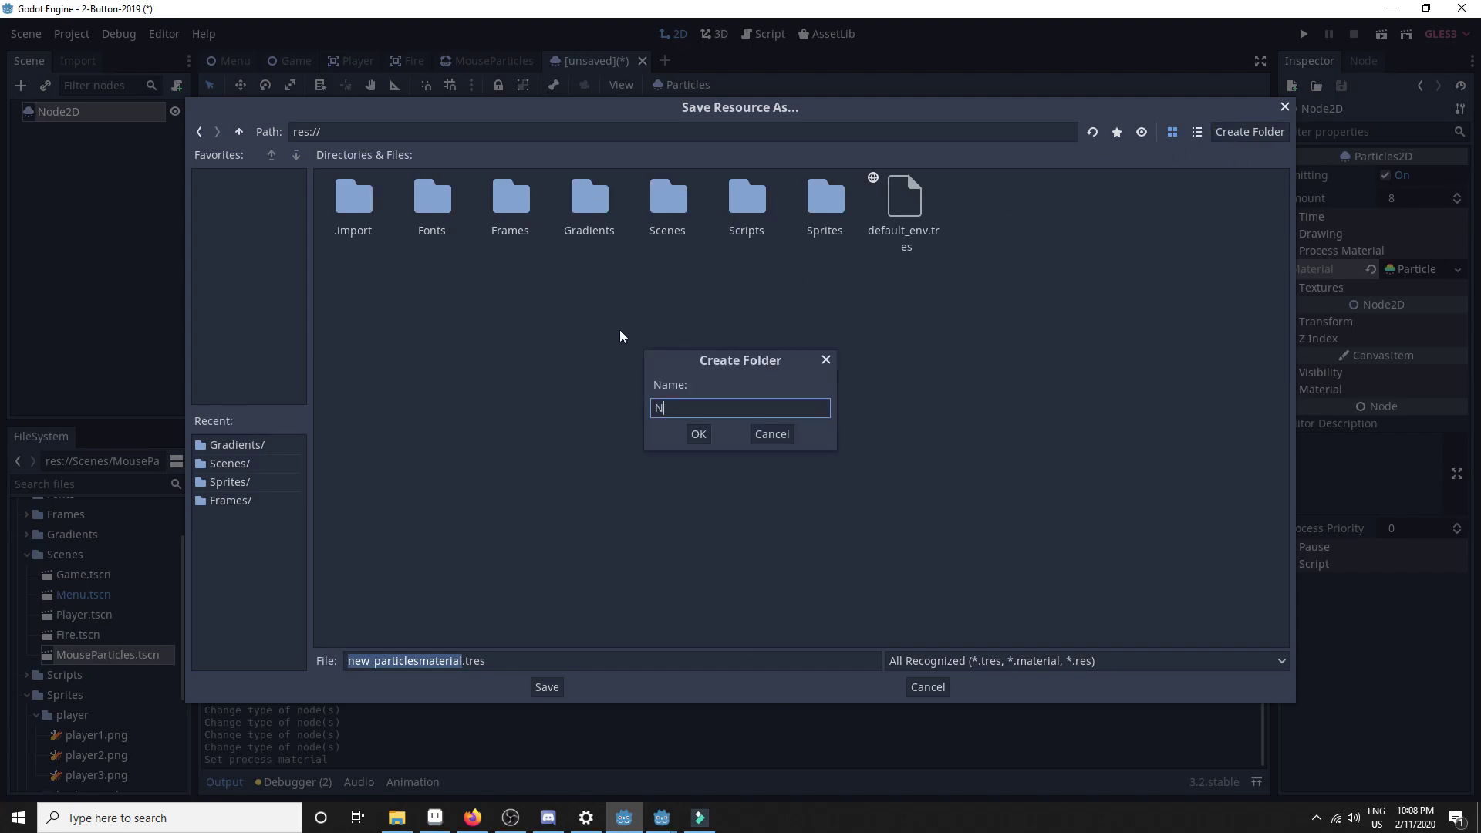
key("BackSpace")
type("Materials")
left_click(700, 435)
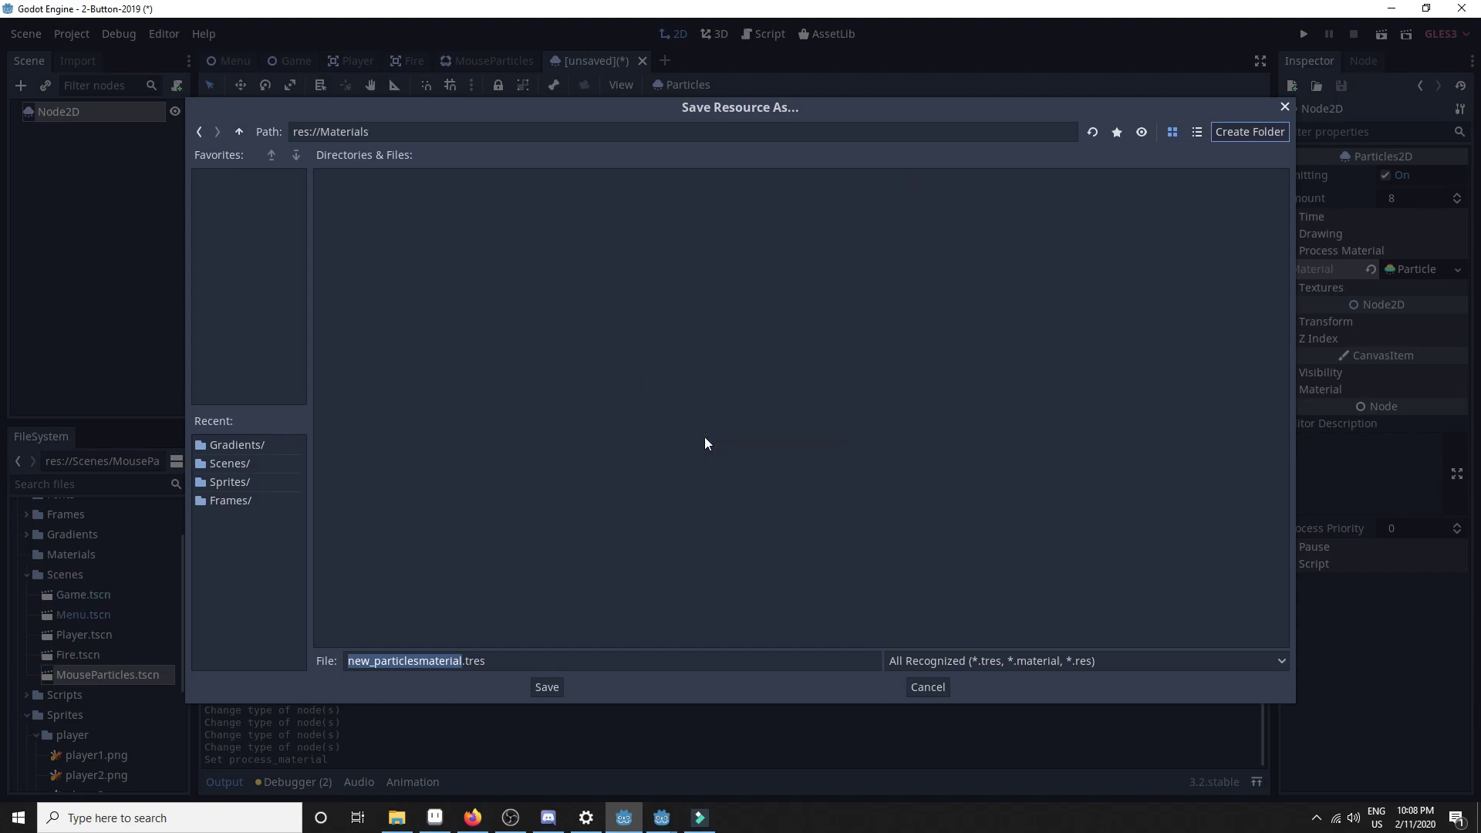
Step: Save the particle material in the Materials folder under a name beginning with firefly_mater
left_click_drag(463, 661, 241, 654)
type("fire")
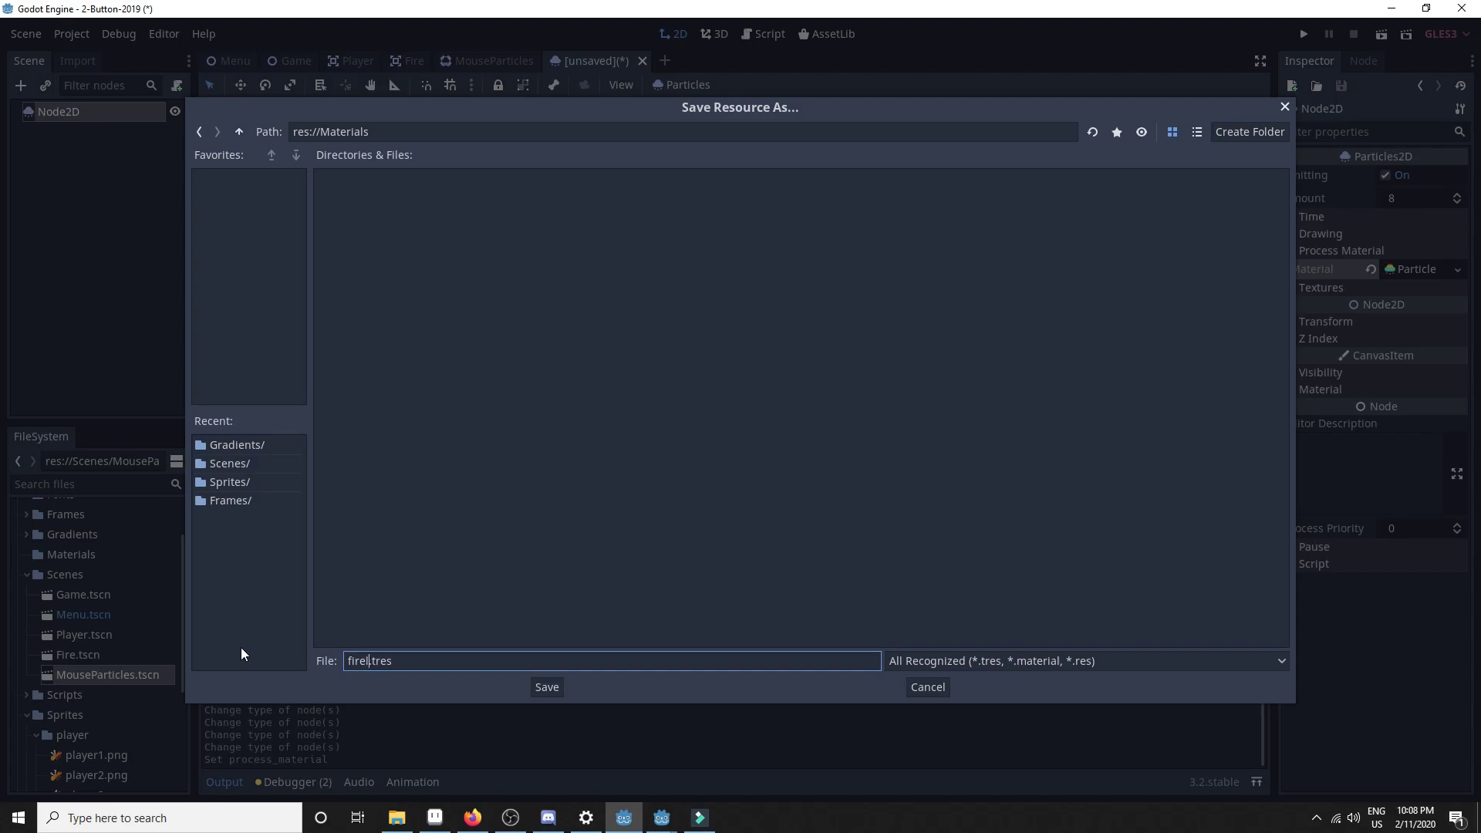
type("fly_mater")
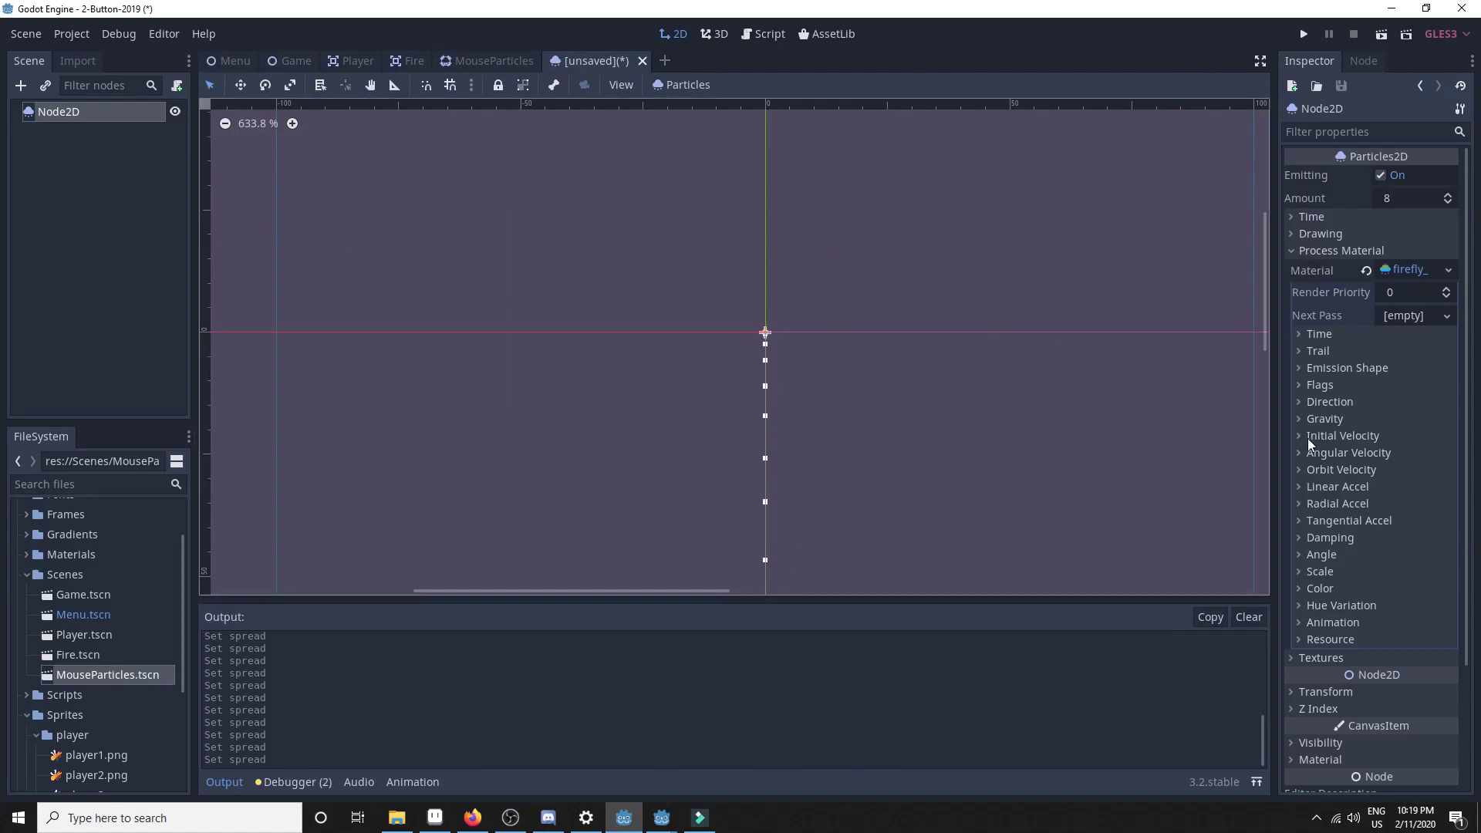
Step: Set the Y gravity of the firefly process material to 0
left_click(1300, 419)
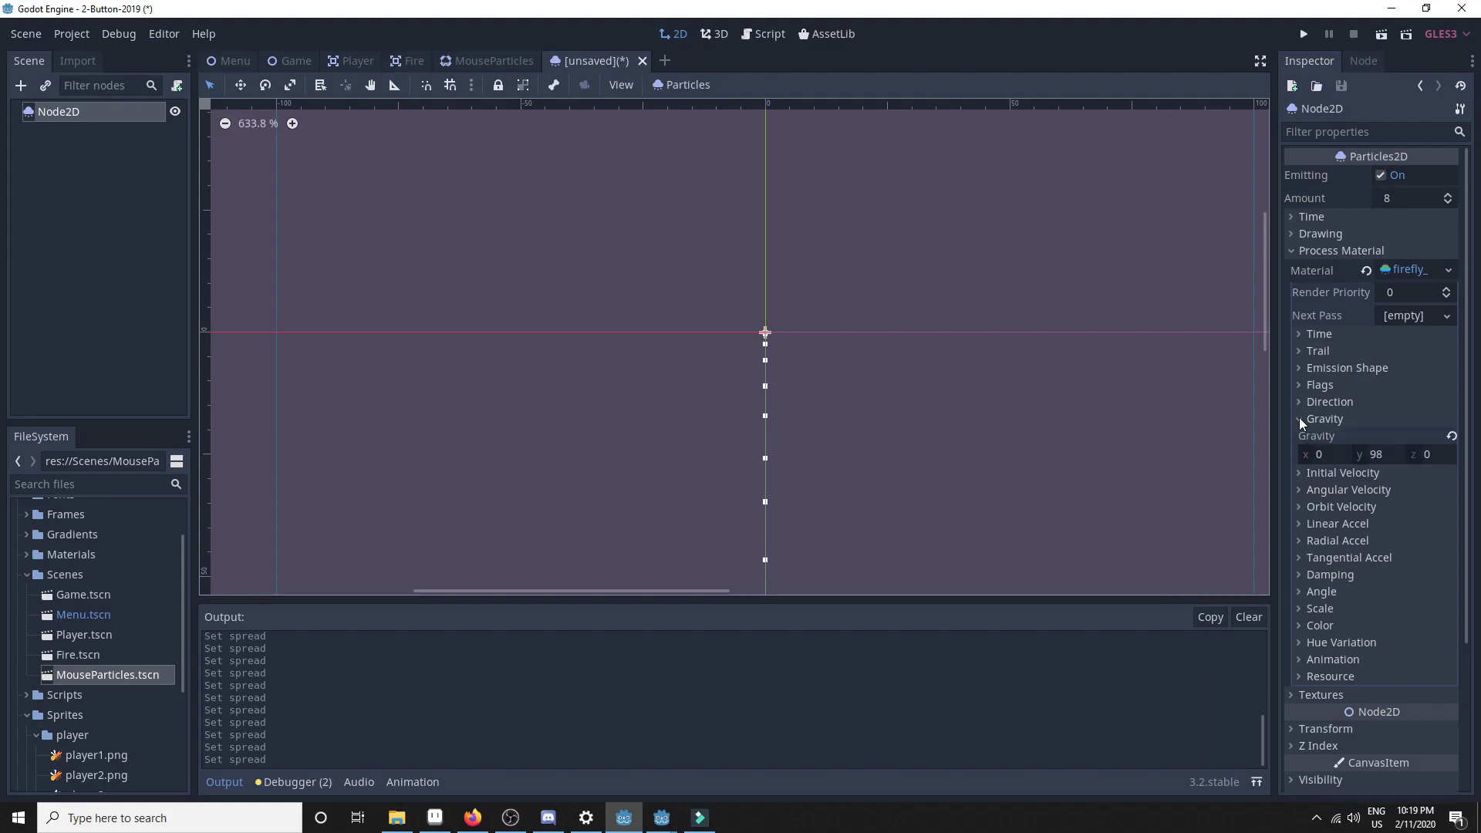
left_click_drag(1392, 456, 1384, 456)
left_click(1380, 454)
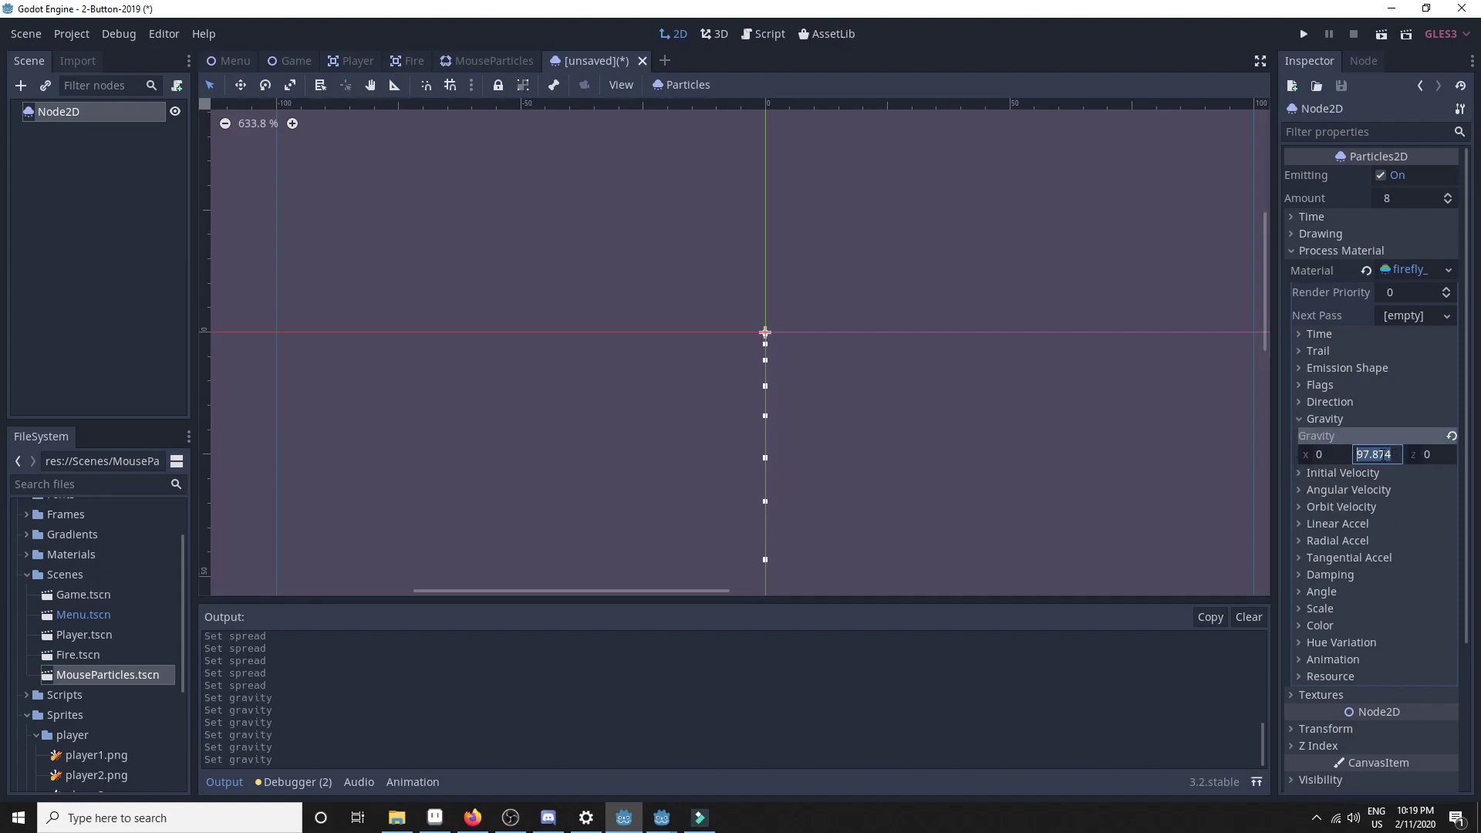
type("0")
key("Return")
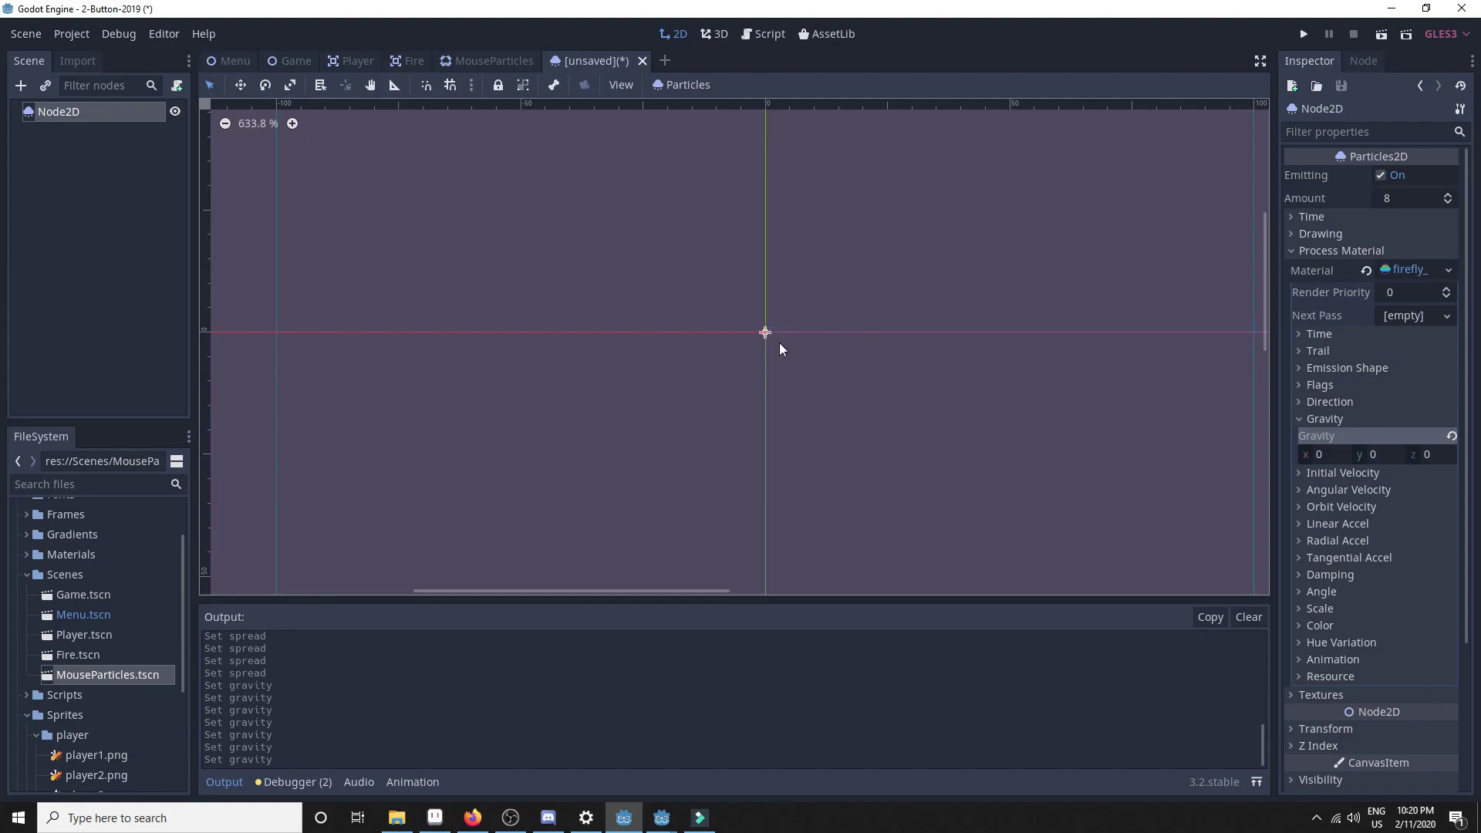
left_click(1302, 419)
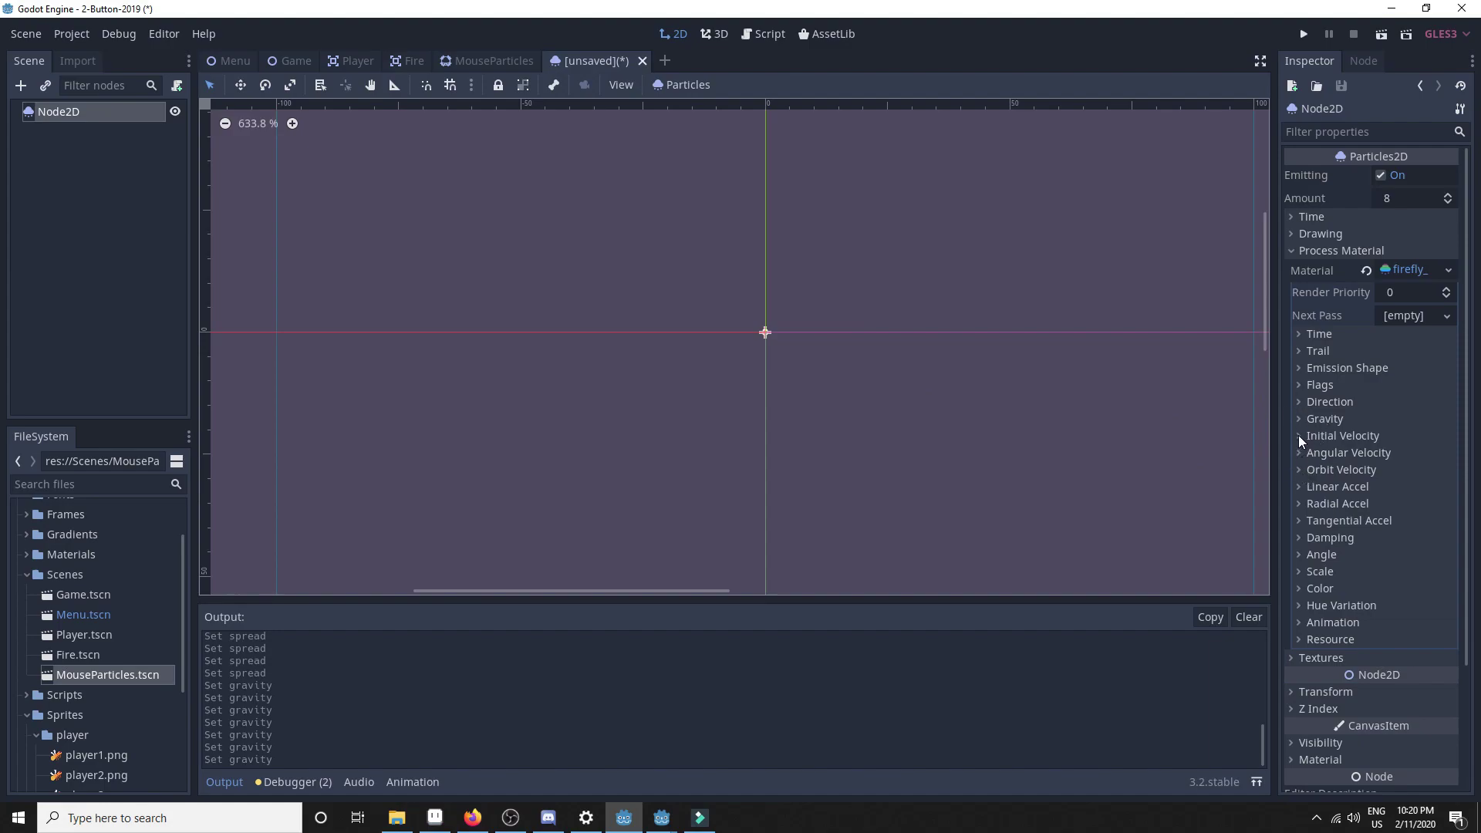
Step: Set the particles' initial velocity to 3 in the process material
left_click(1298, 435)
left_click(1399, 450)
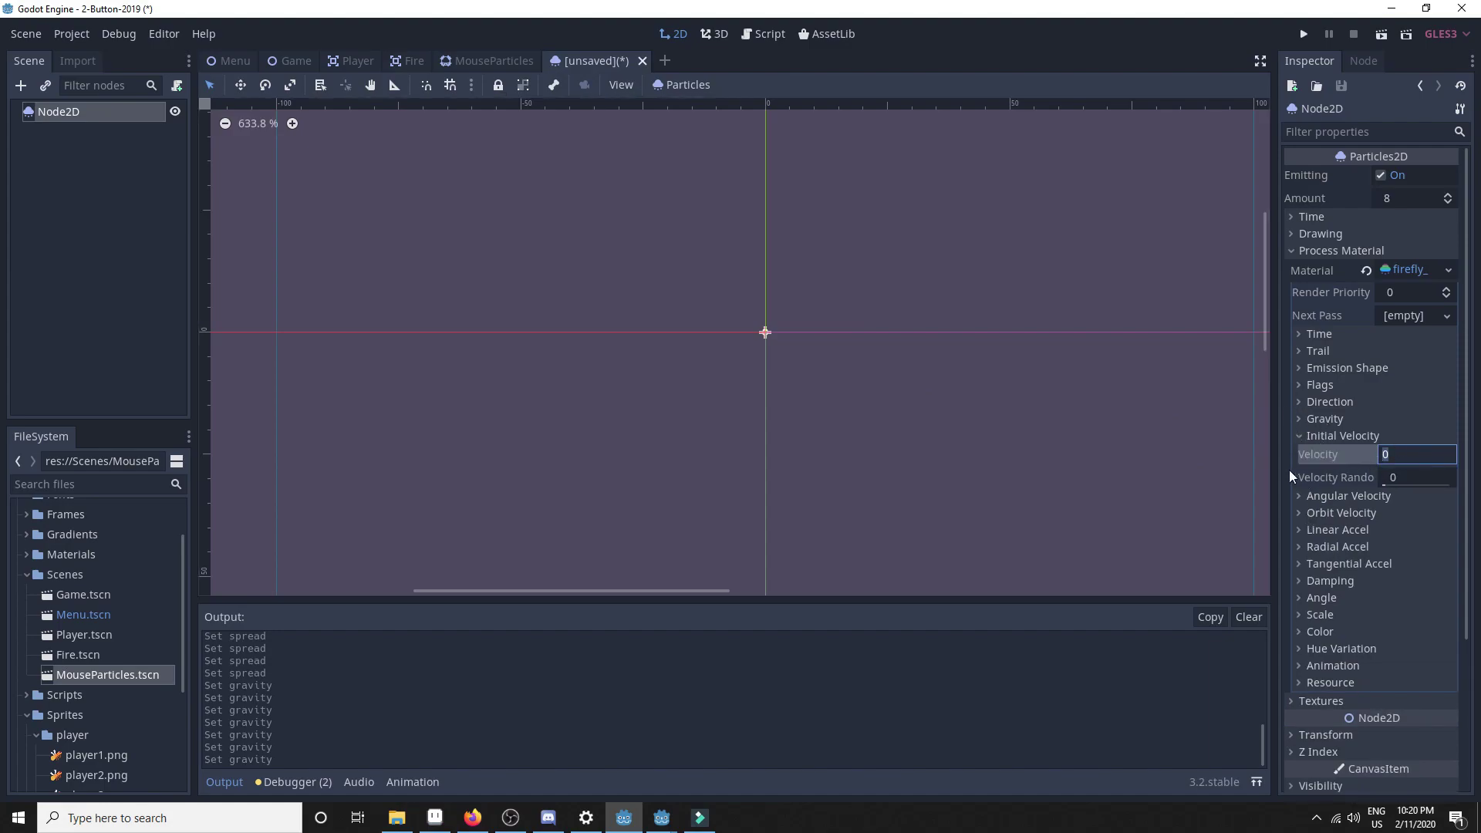
left_click(976, 393)
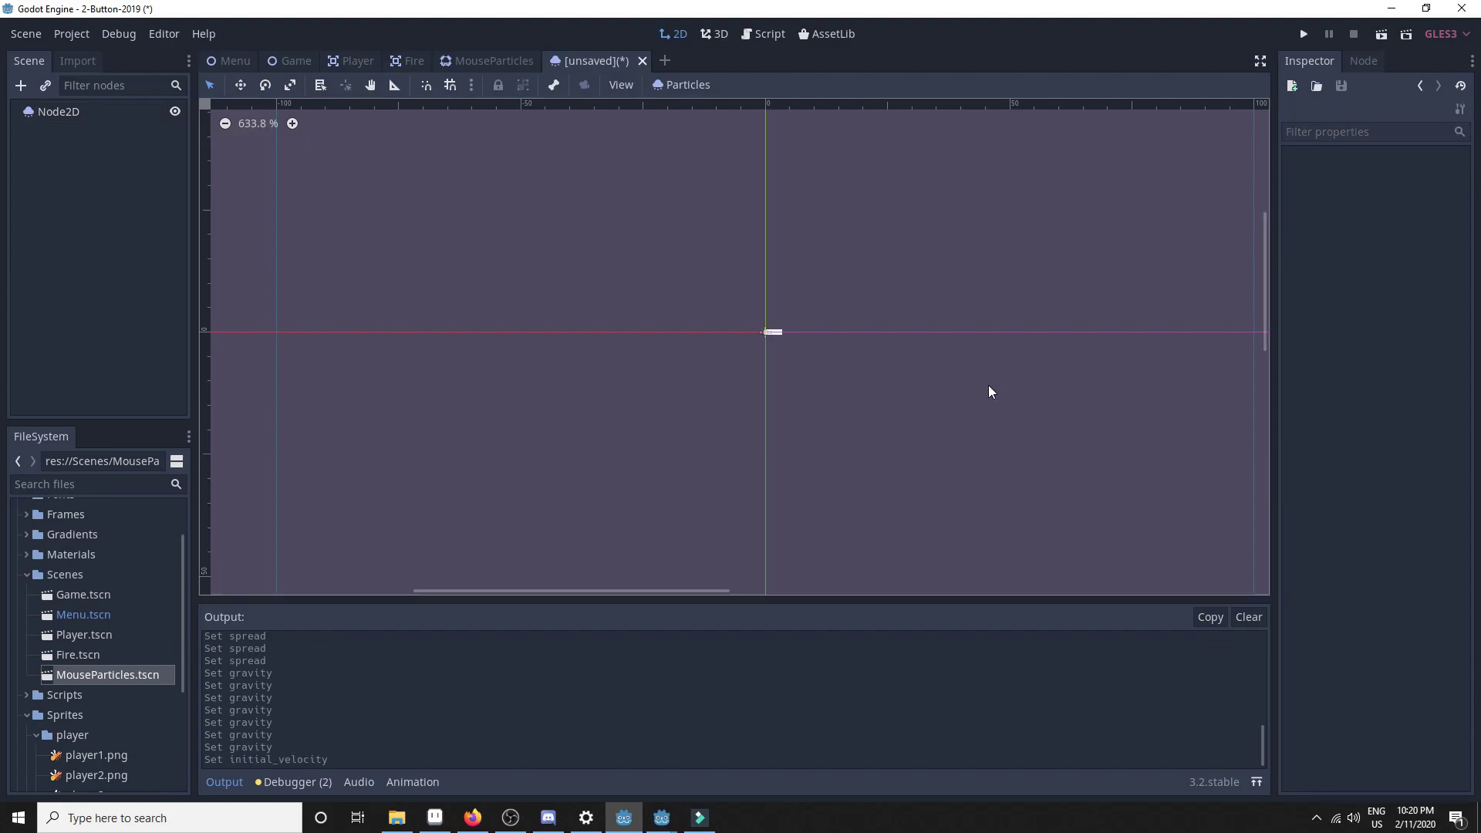
Step: Reselect the emitter and raise its particles' initial velocity slightly above 3
left_click(69, 111)
left_click(1388, 455)
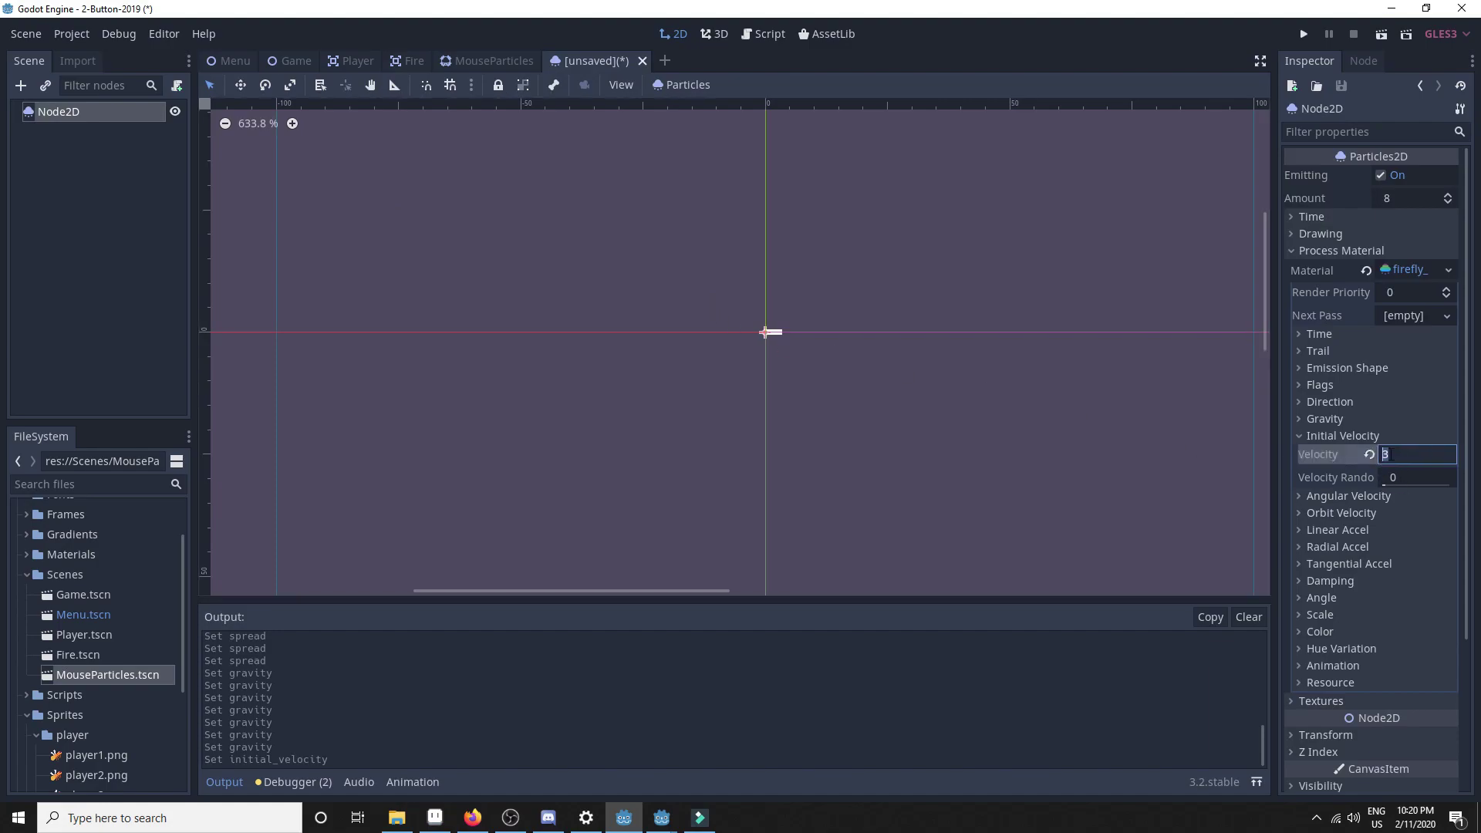
left_click(969, 395)
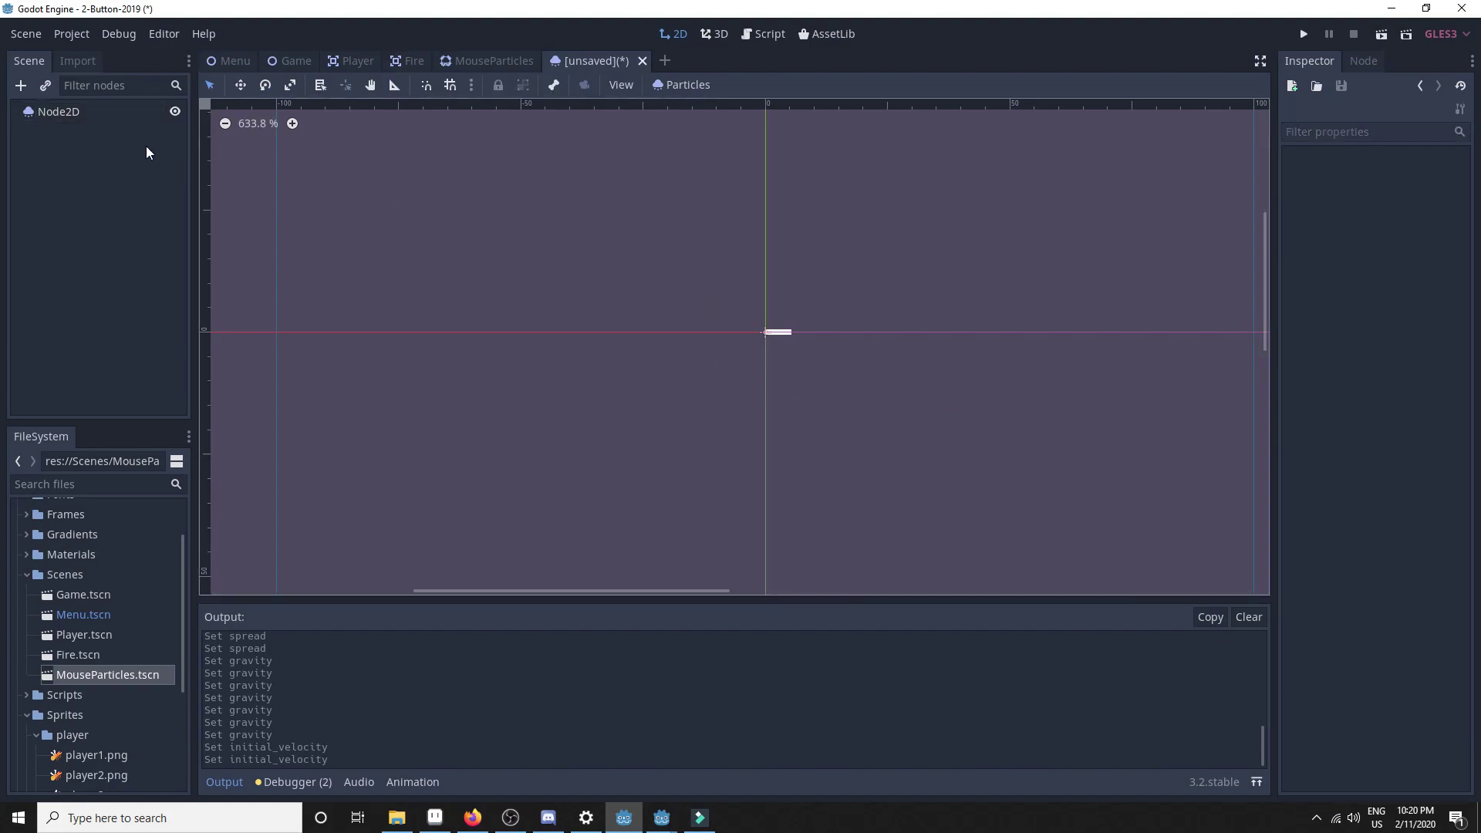
left_click(139, 112)
left_click(1299, 436)
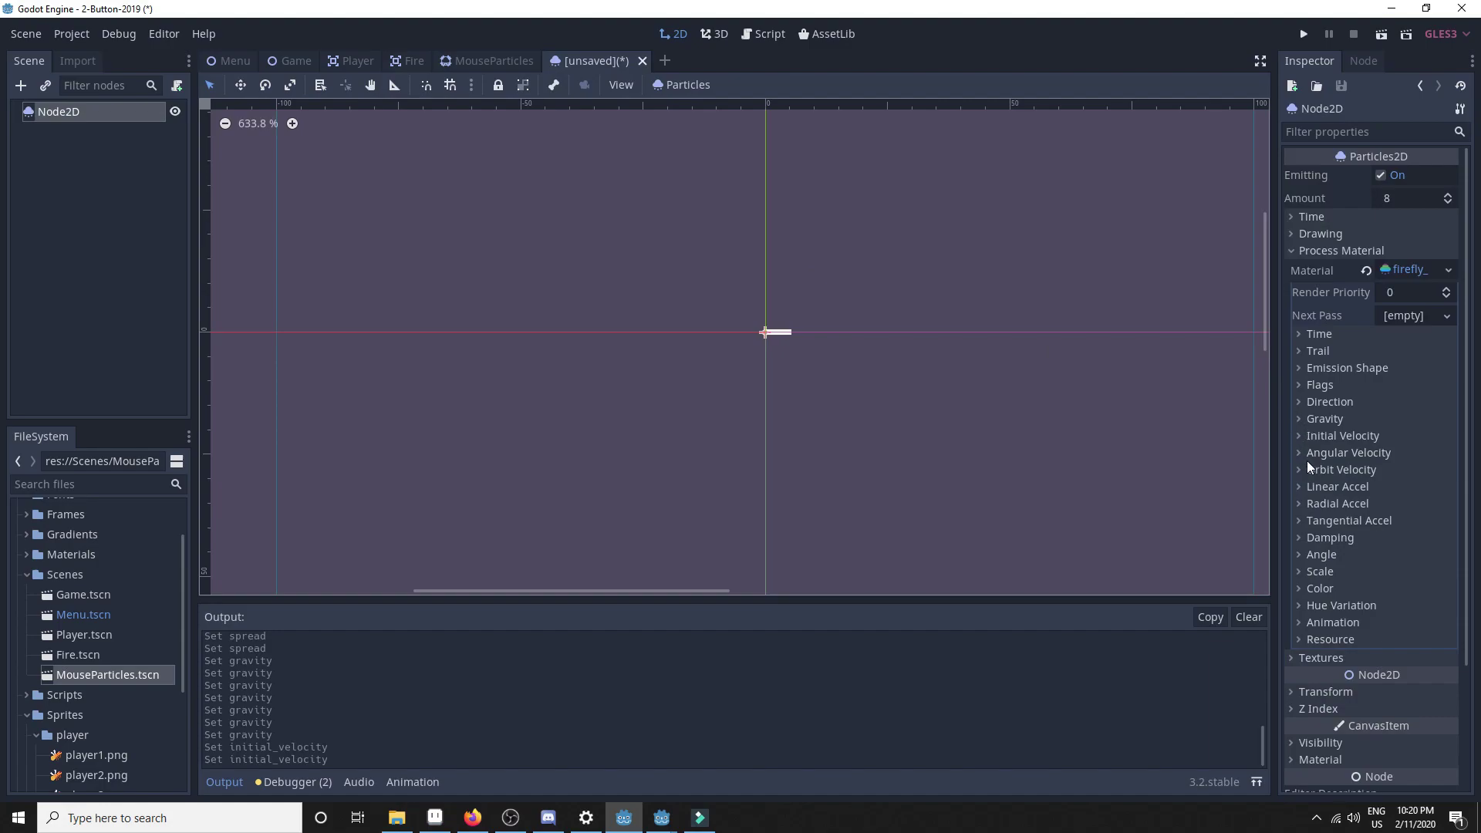
Step: Set the direction spread of the process material to 180 so the particles scatter all around the emitter
left_click(1303, 402)
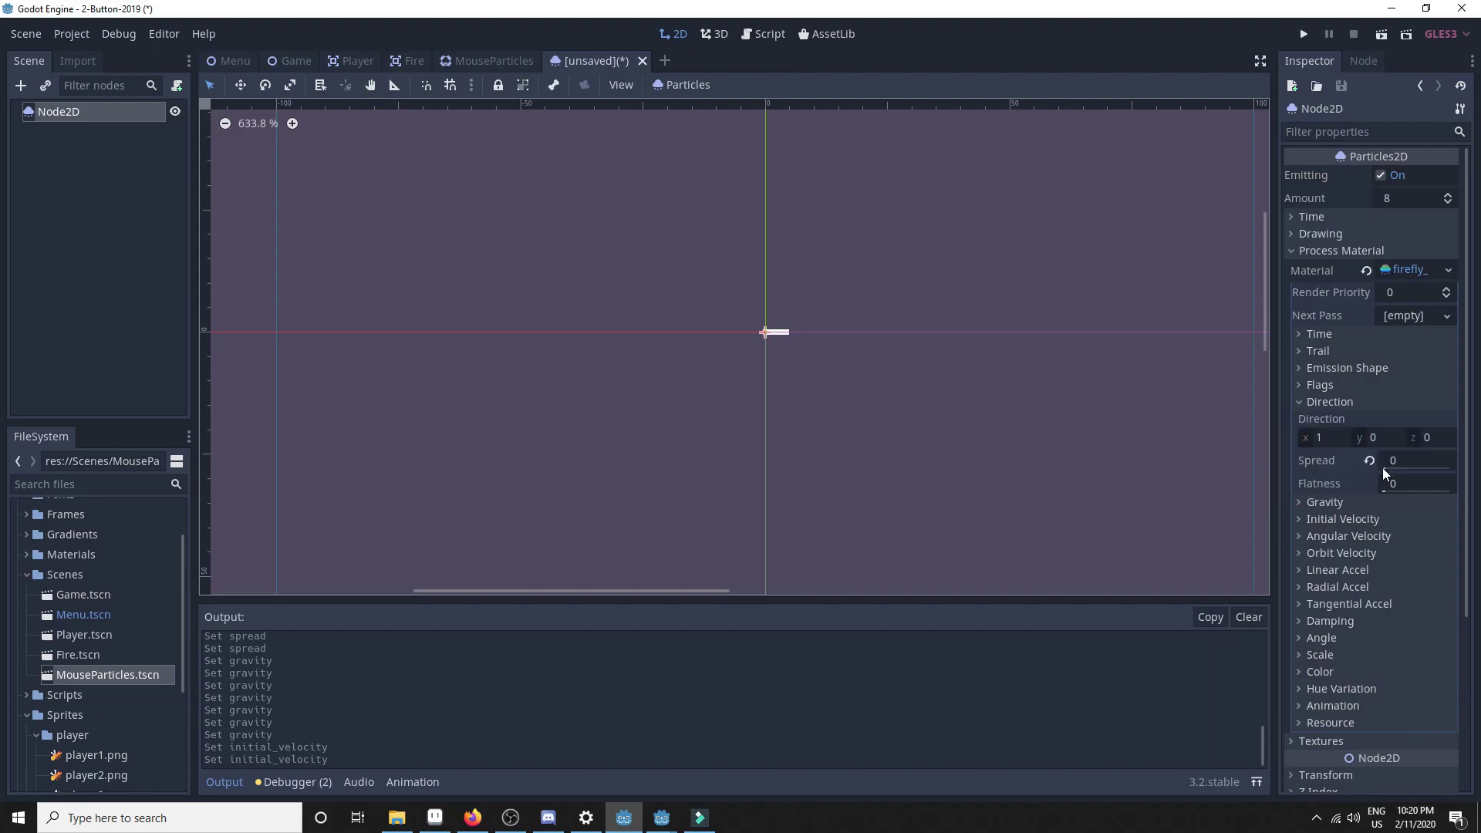
left_click_drag(1383, 469, 1451, 469)
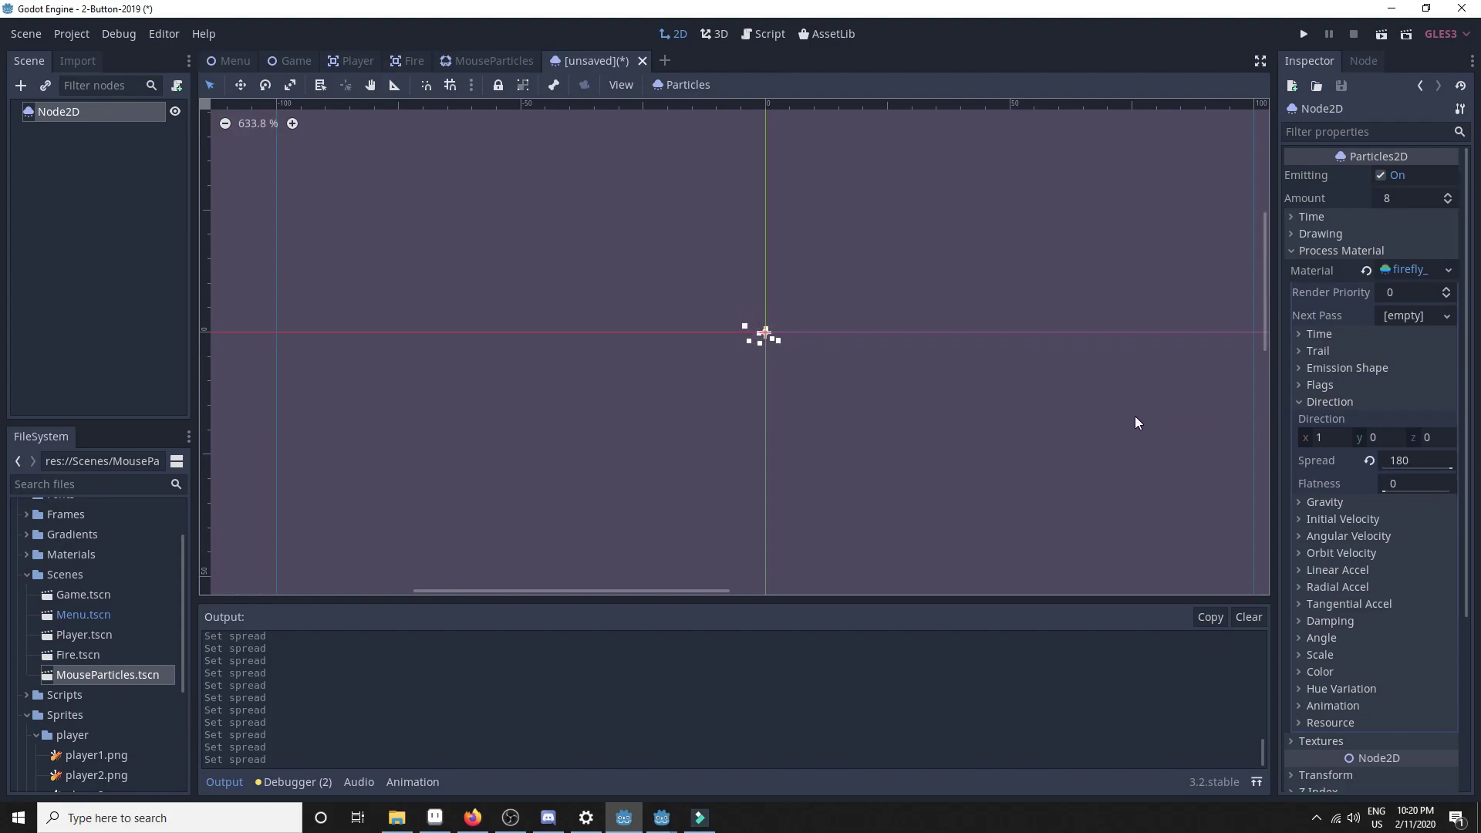
left_click(1298, 401)
scroll(1243, 418, "down", 2)
scroll(1079, 401, "up", 2)
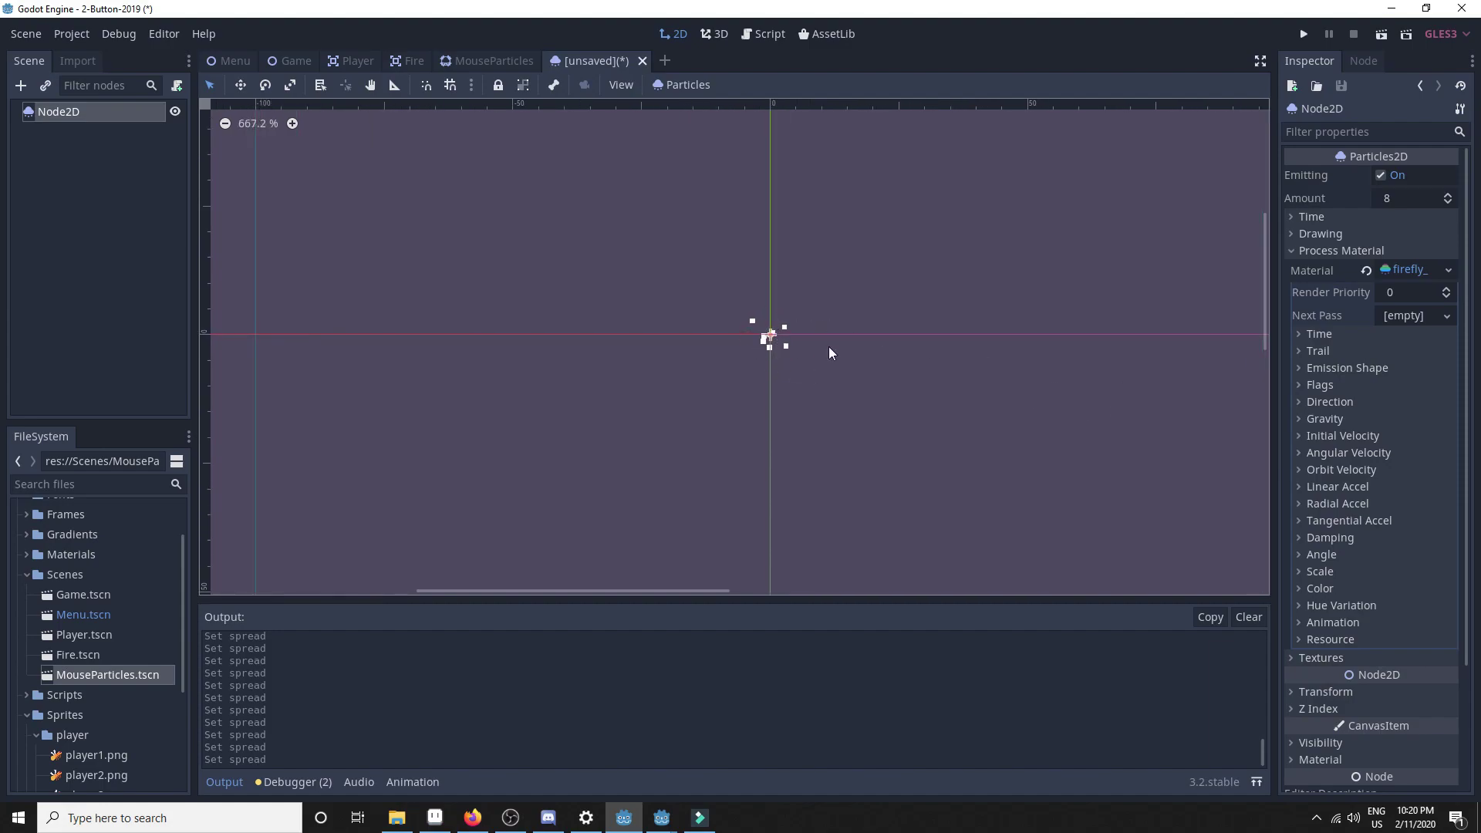
Step: Change the emission shape of the firefly process material from a point to Box
scroll(839, 367, "down", 2)
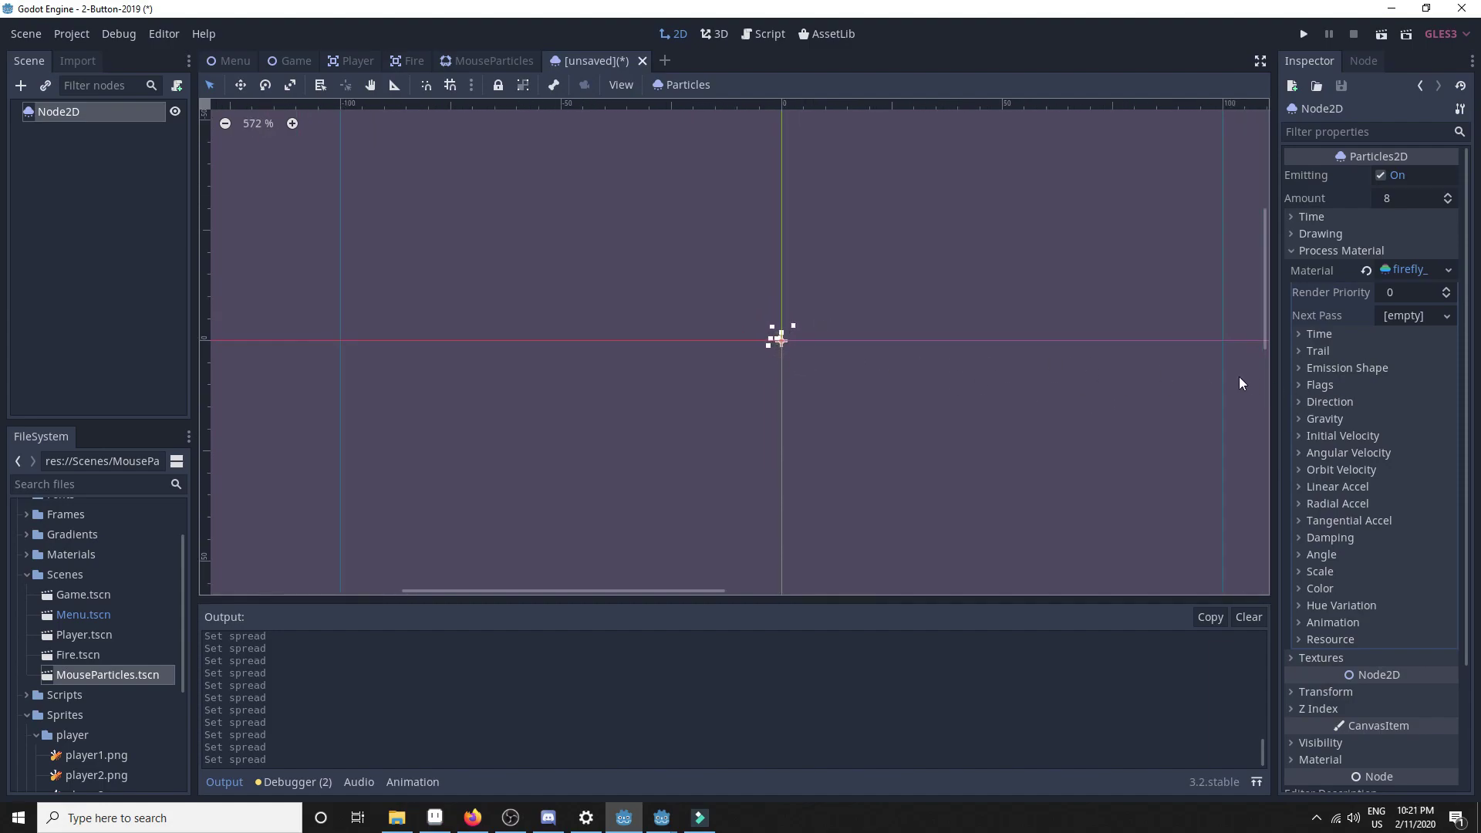
left_click(1301, 369)
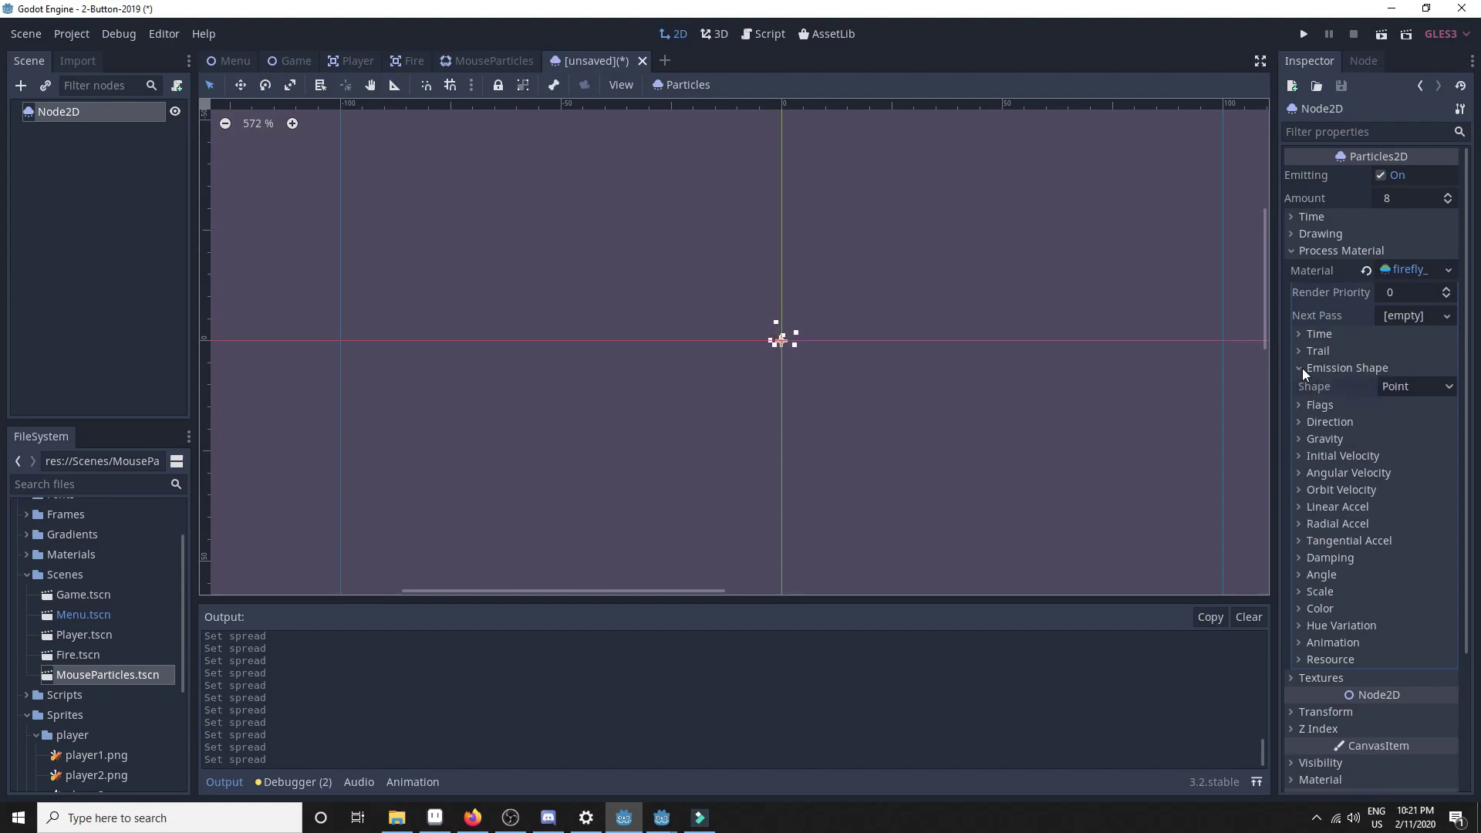
left_click(1411, 387)
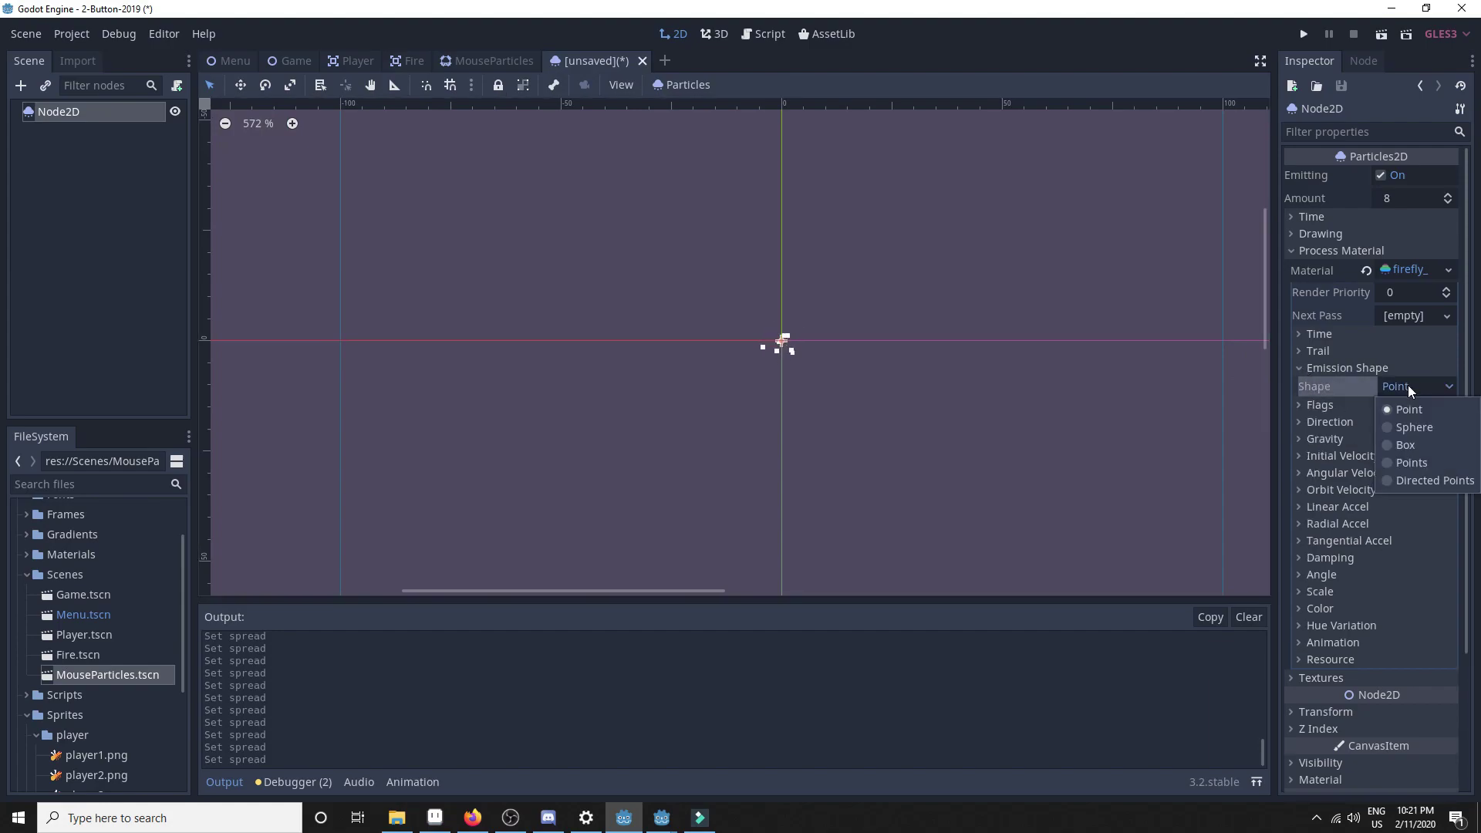
left_click(1388, 445)
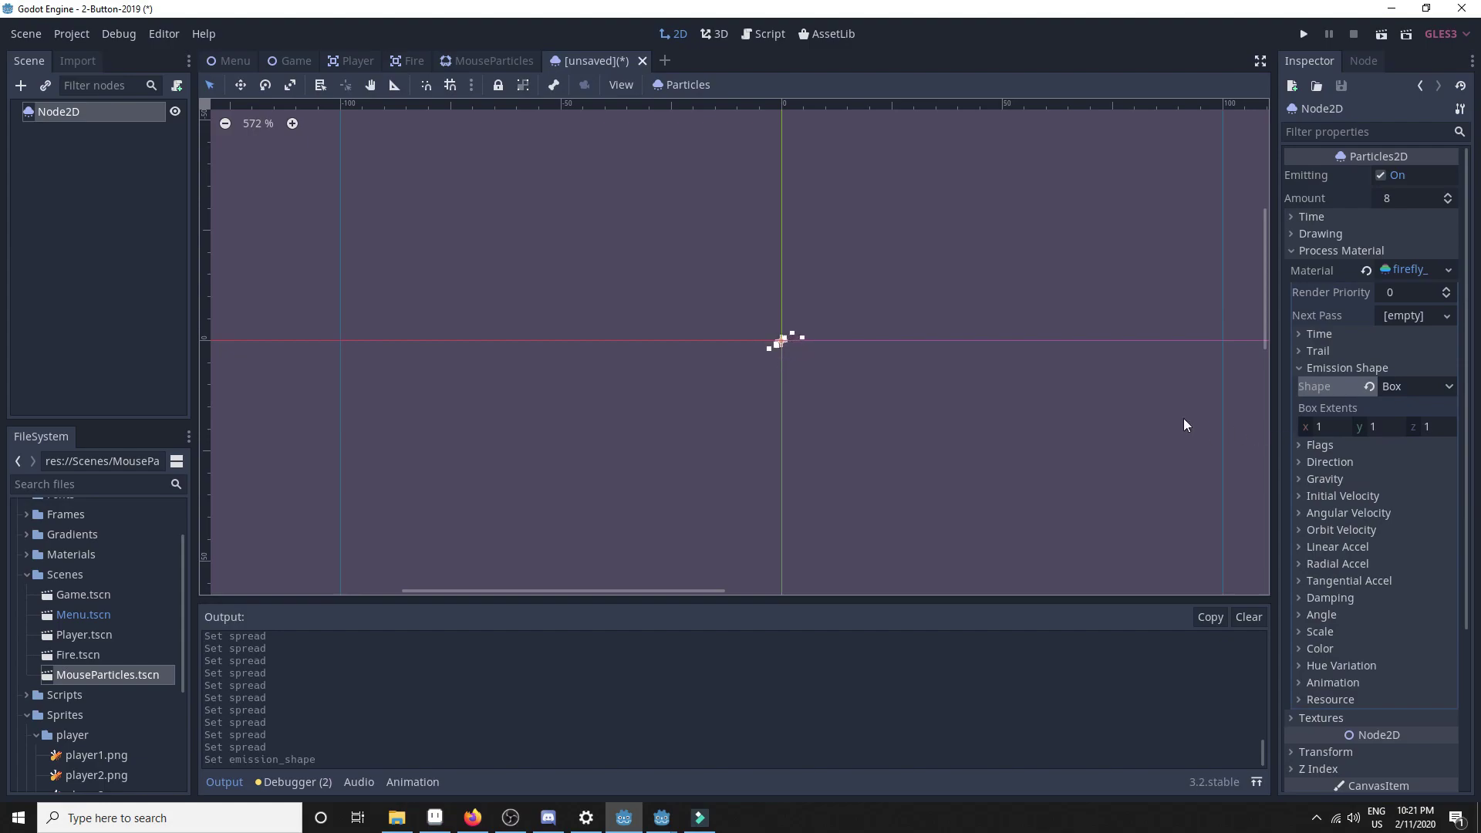
Step: Set the emission box extents to 100 on X and 40 on Y so the particles spawn across a wide area
left_click(1324, 421)
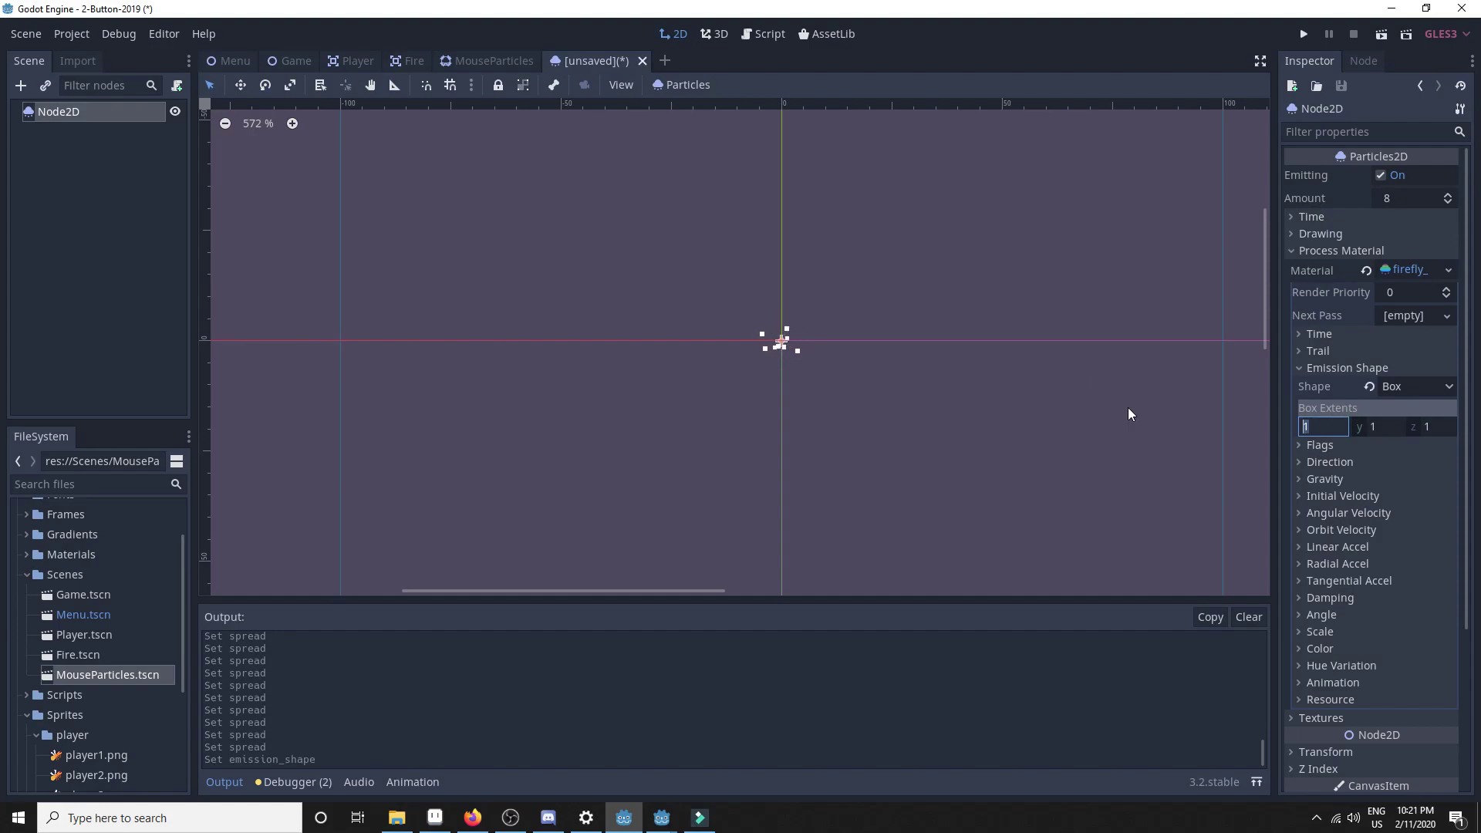
type("100")
key("Return")
scroll(930, 399, "down", 1)
scroll(930, 399, "down", 1)
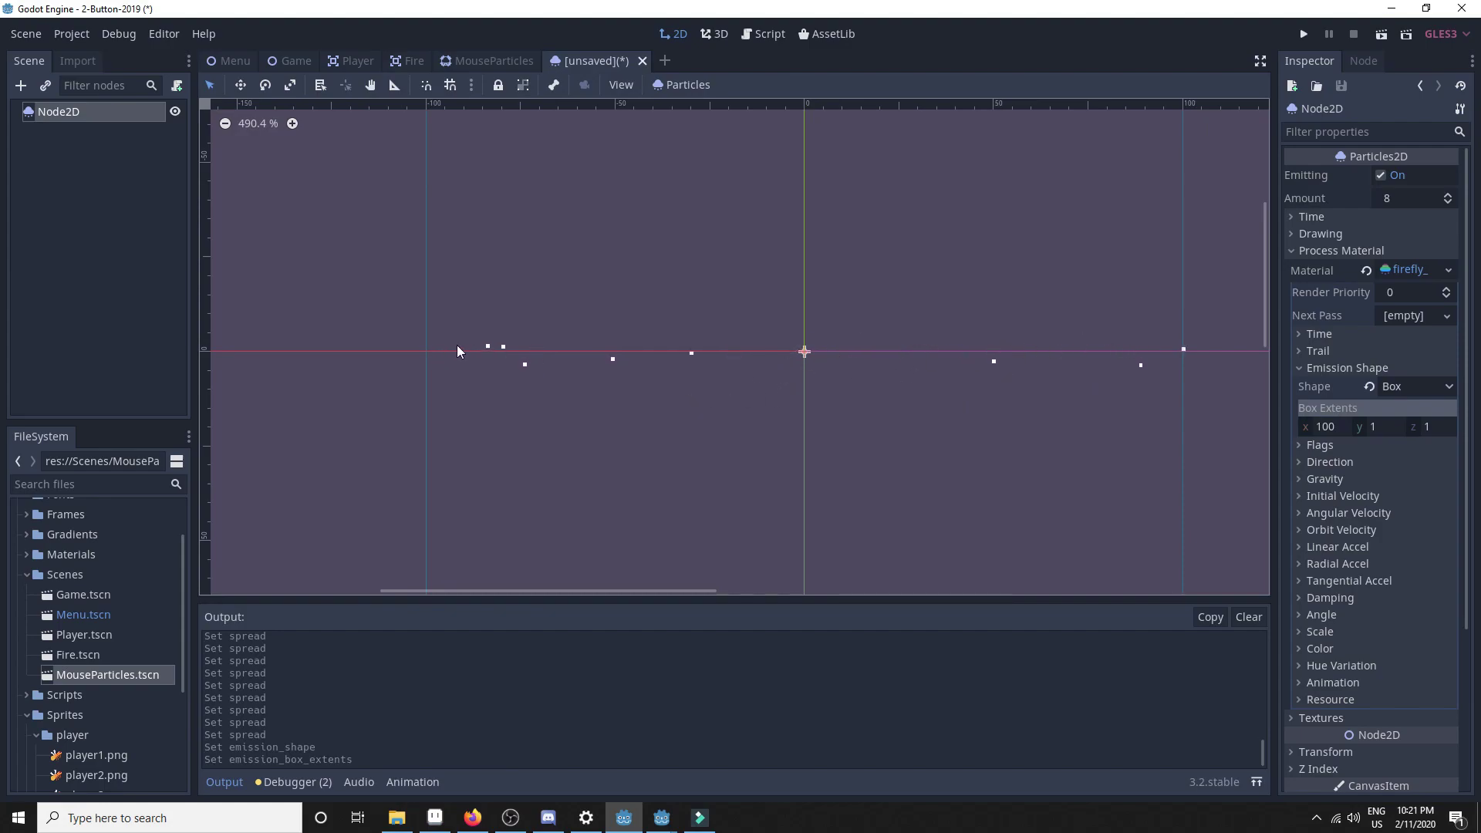
left_click(1362, 426)
type("40")
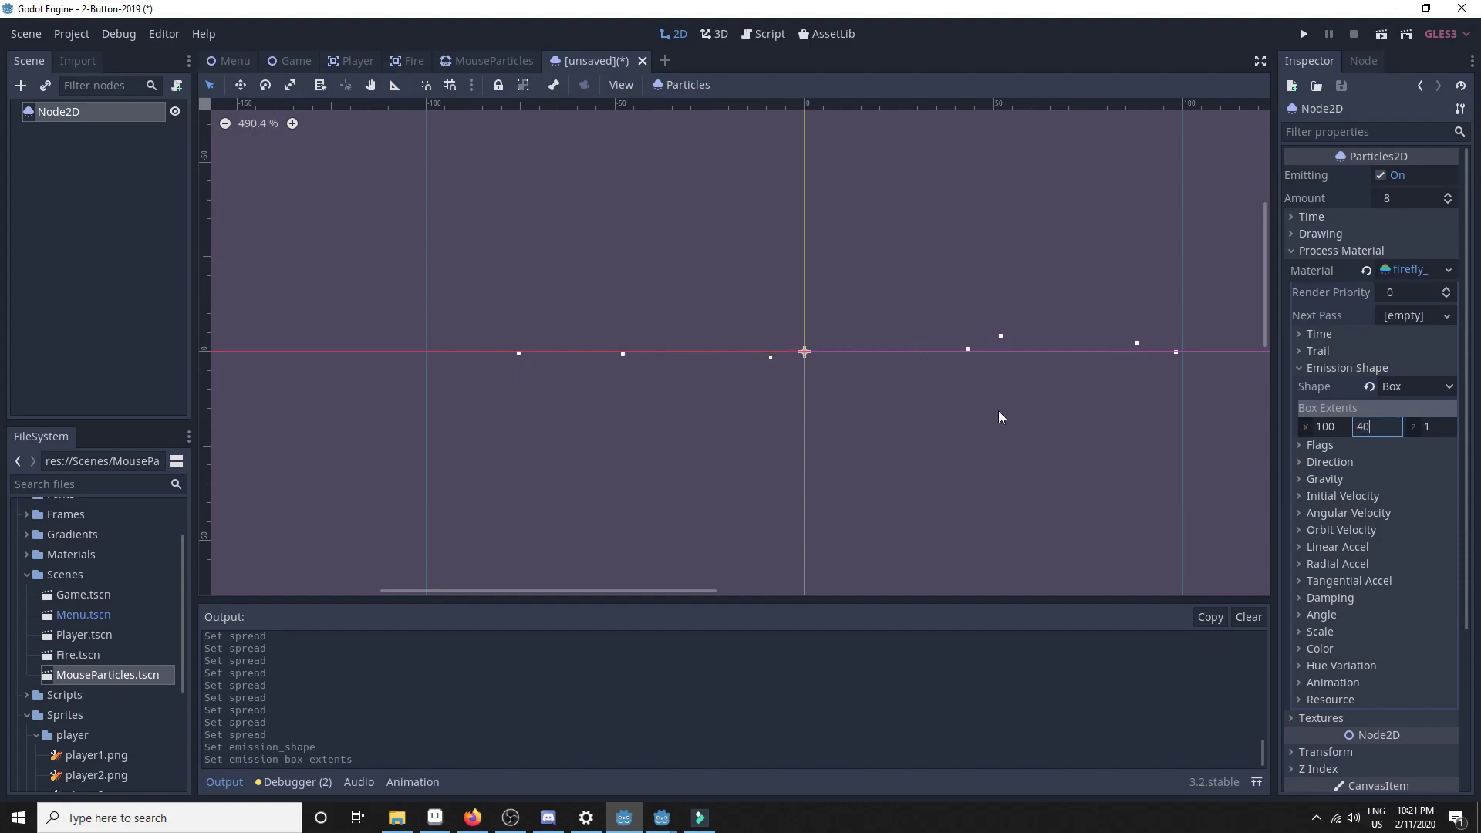
key("Return")
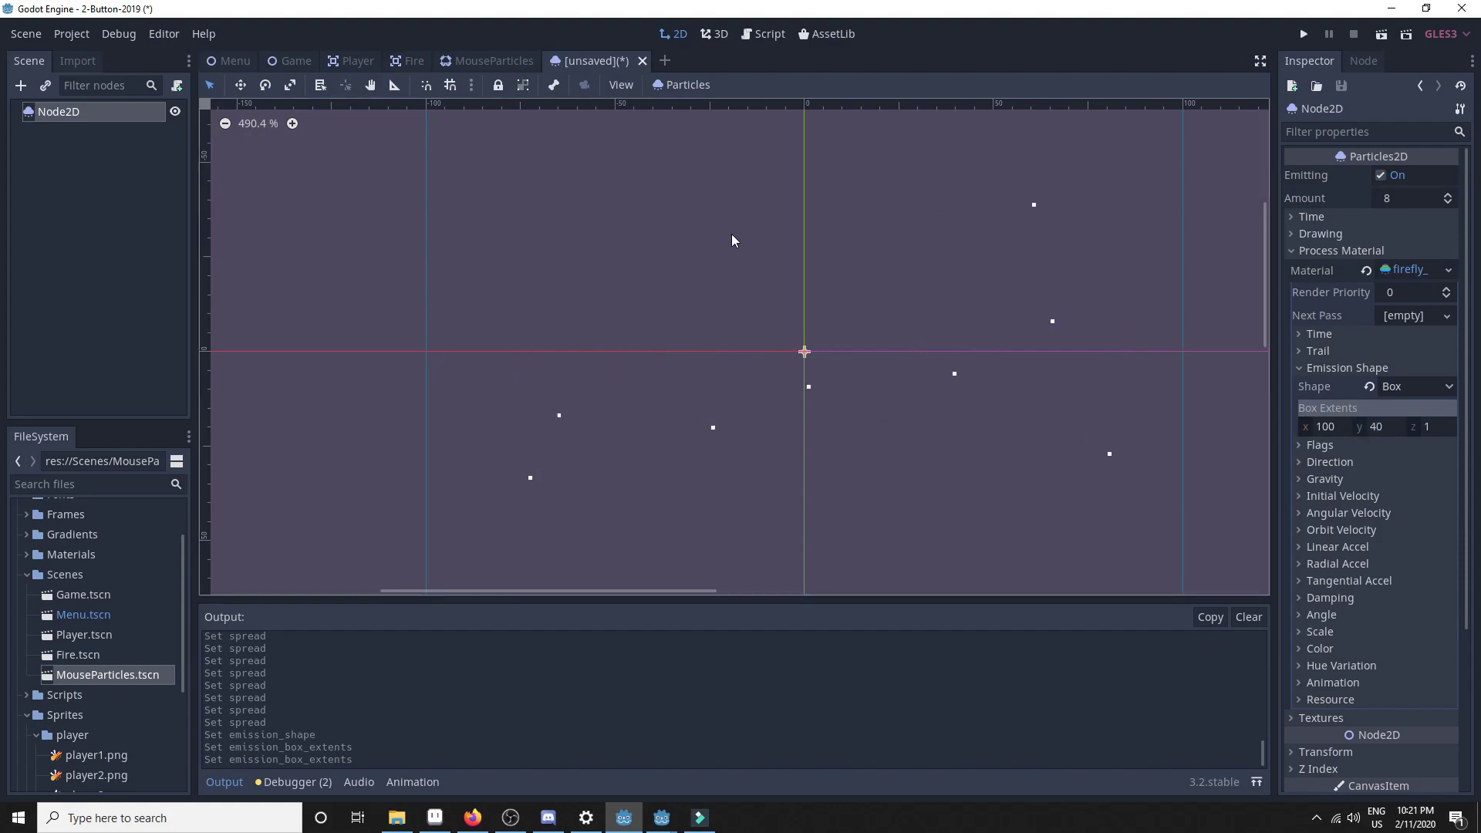
mouse_move(928, 391)
middle_mouse_down()
mouse_move(936, 412)
mouse_move(922, 383)
middle_mouse_up()
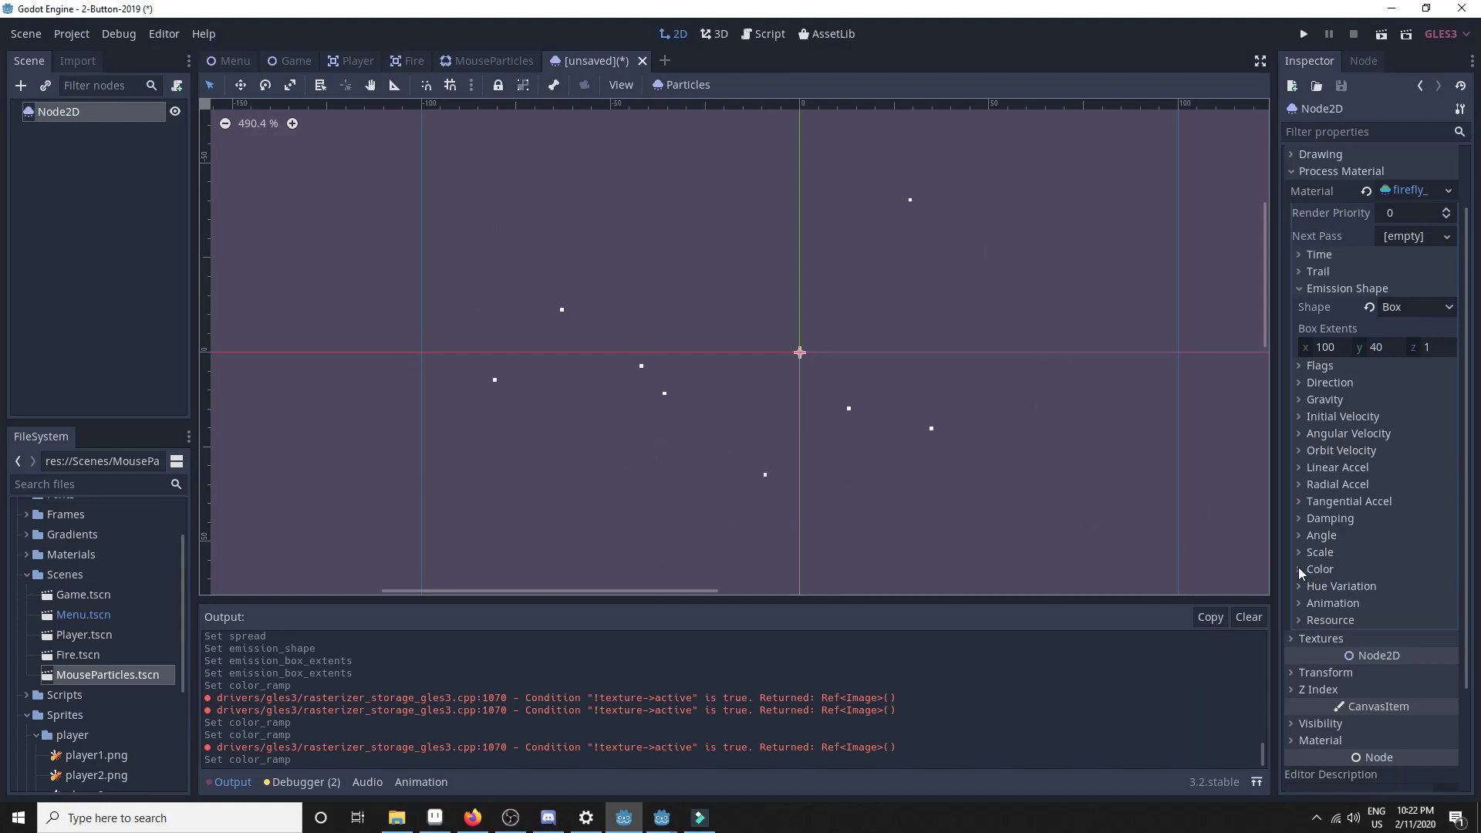
Step: Give the process material's color ramp a new GradientTexture and assign a new Gradient to it
left_click(1298, 568)
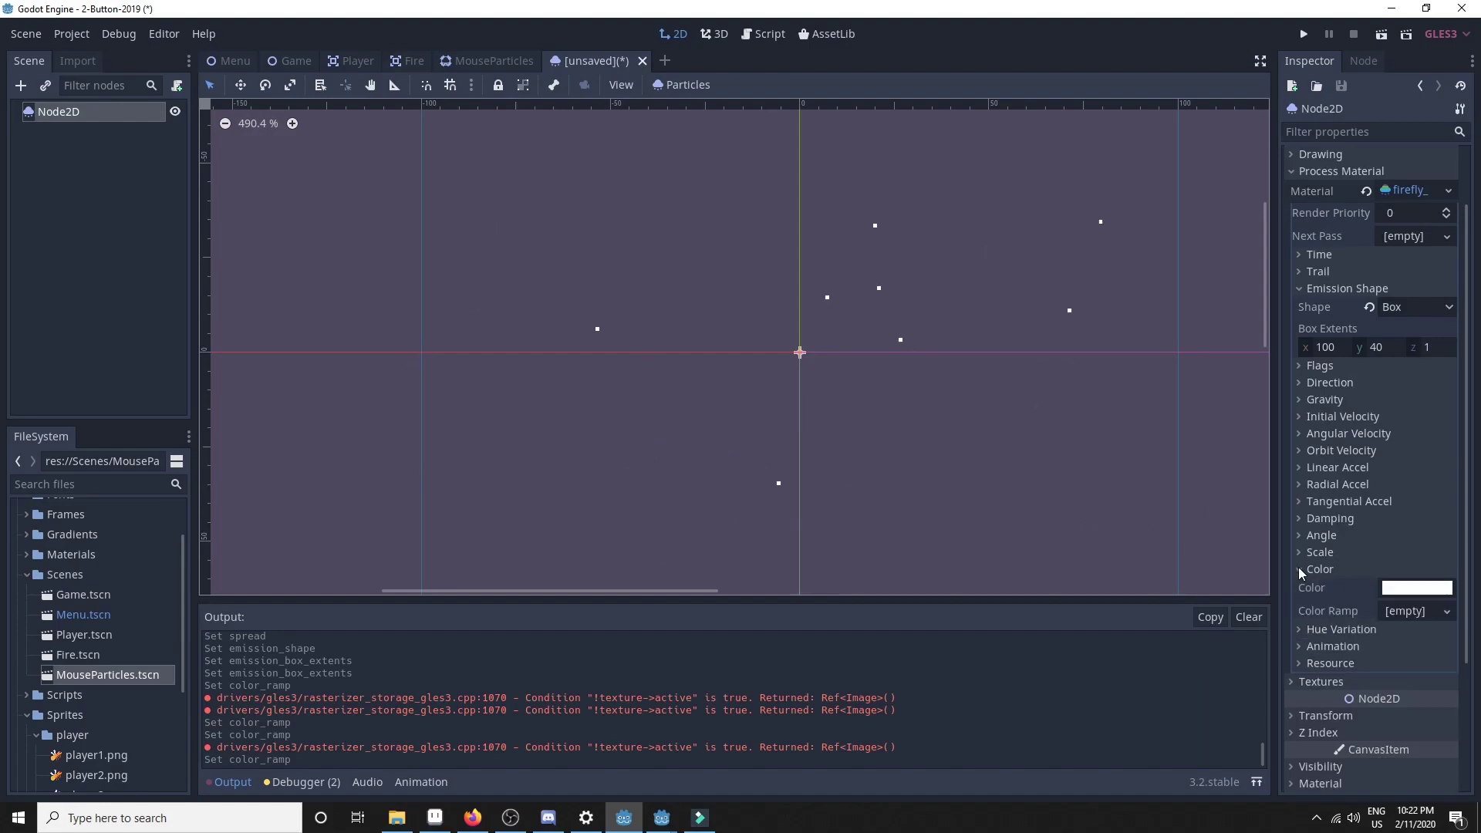
left_click(1414, 613)
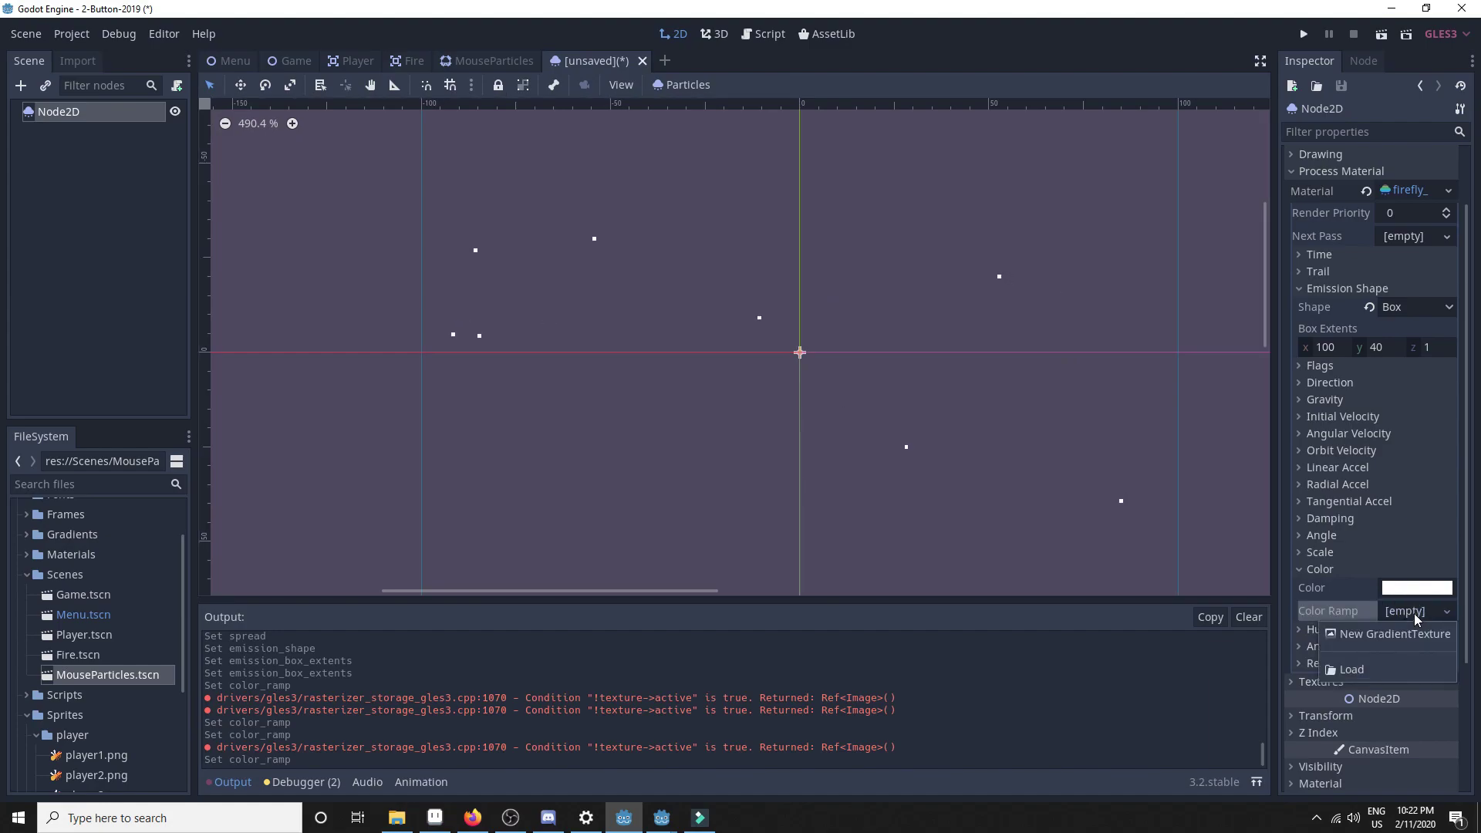
left_click(1358, 635)
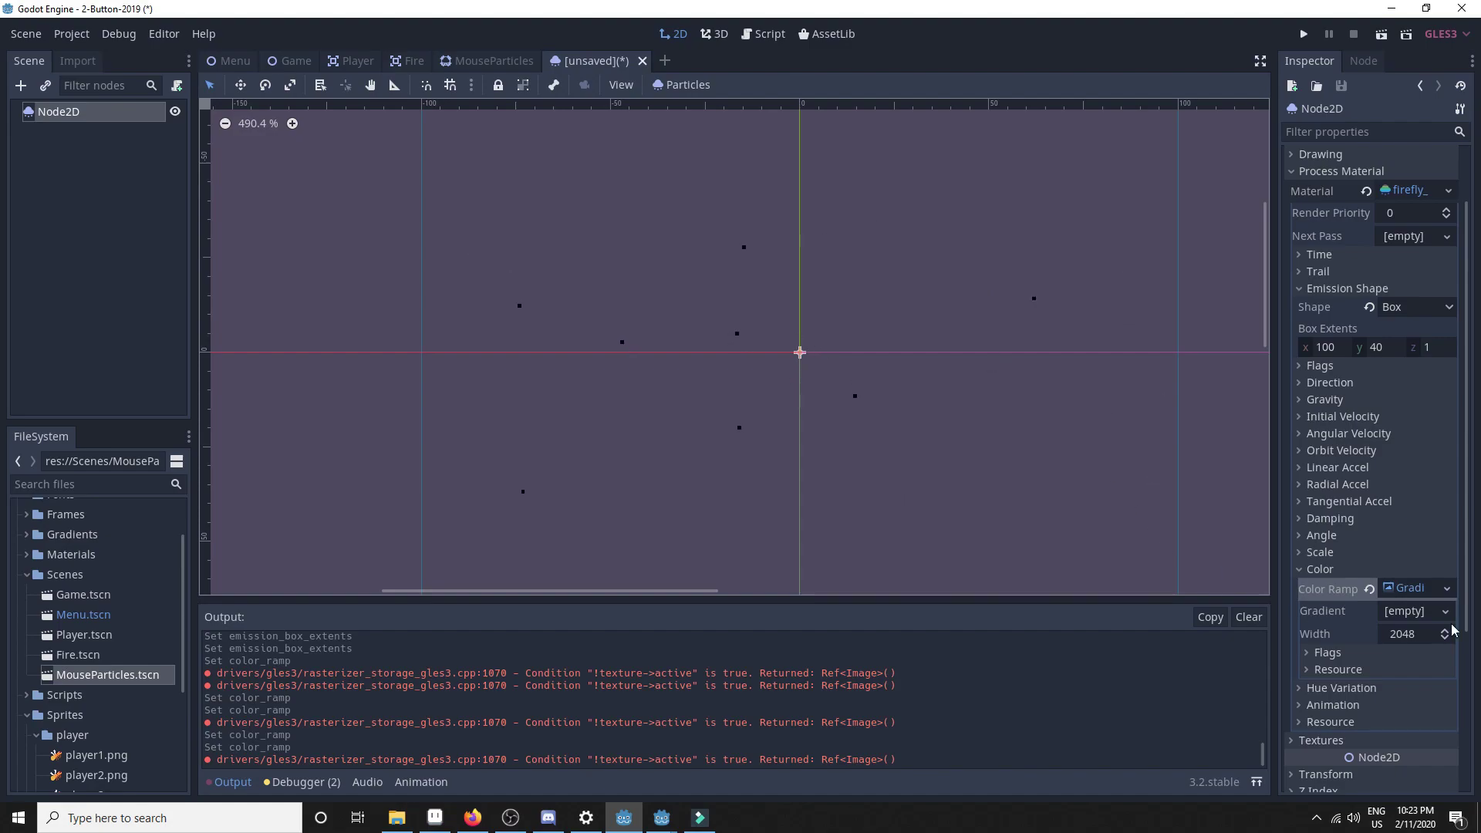
left_click(1446, 589)
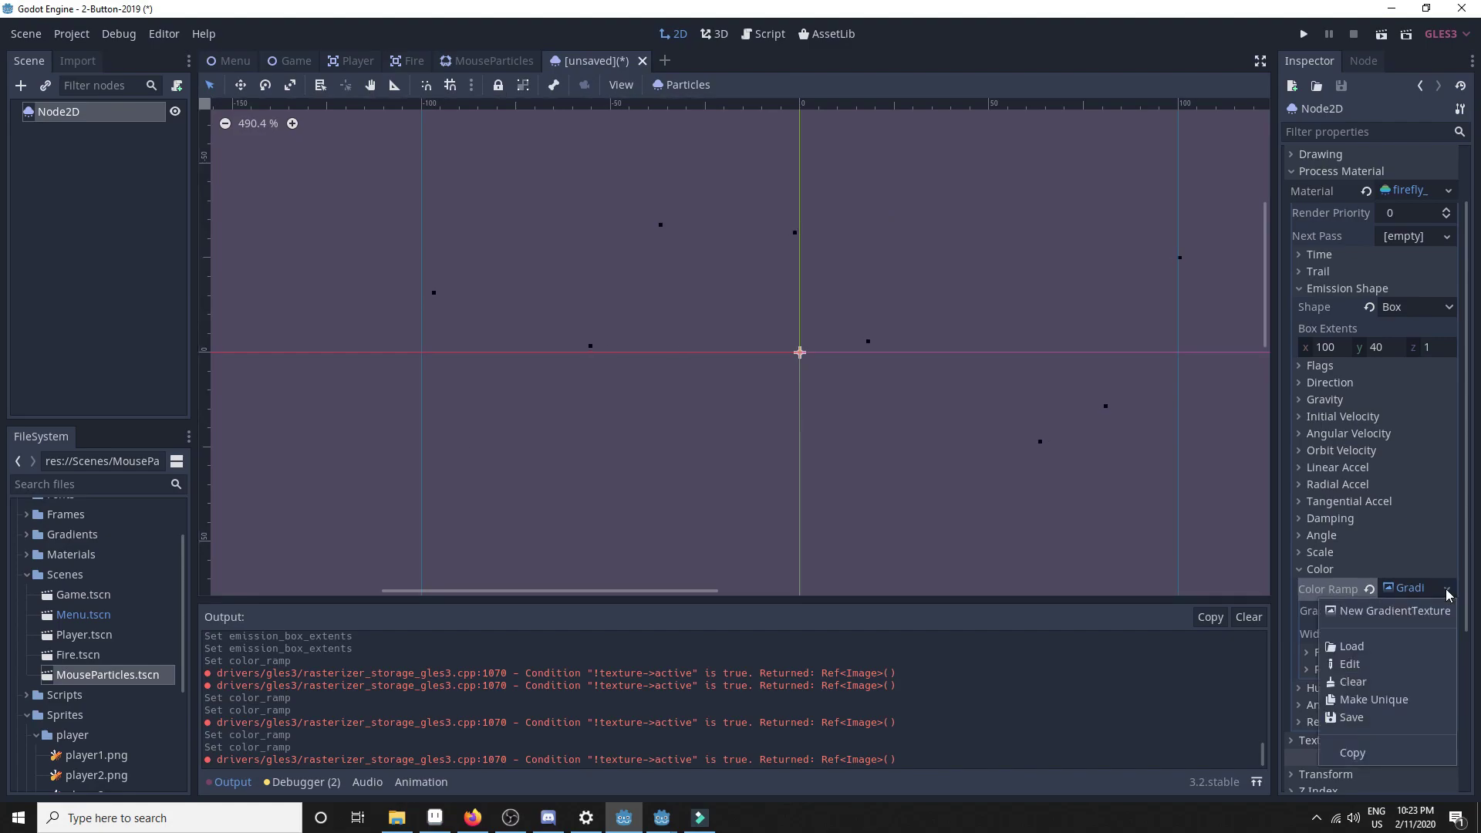
left_click(1428, 572)
left_click(1375, 585)
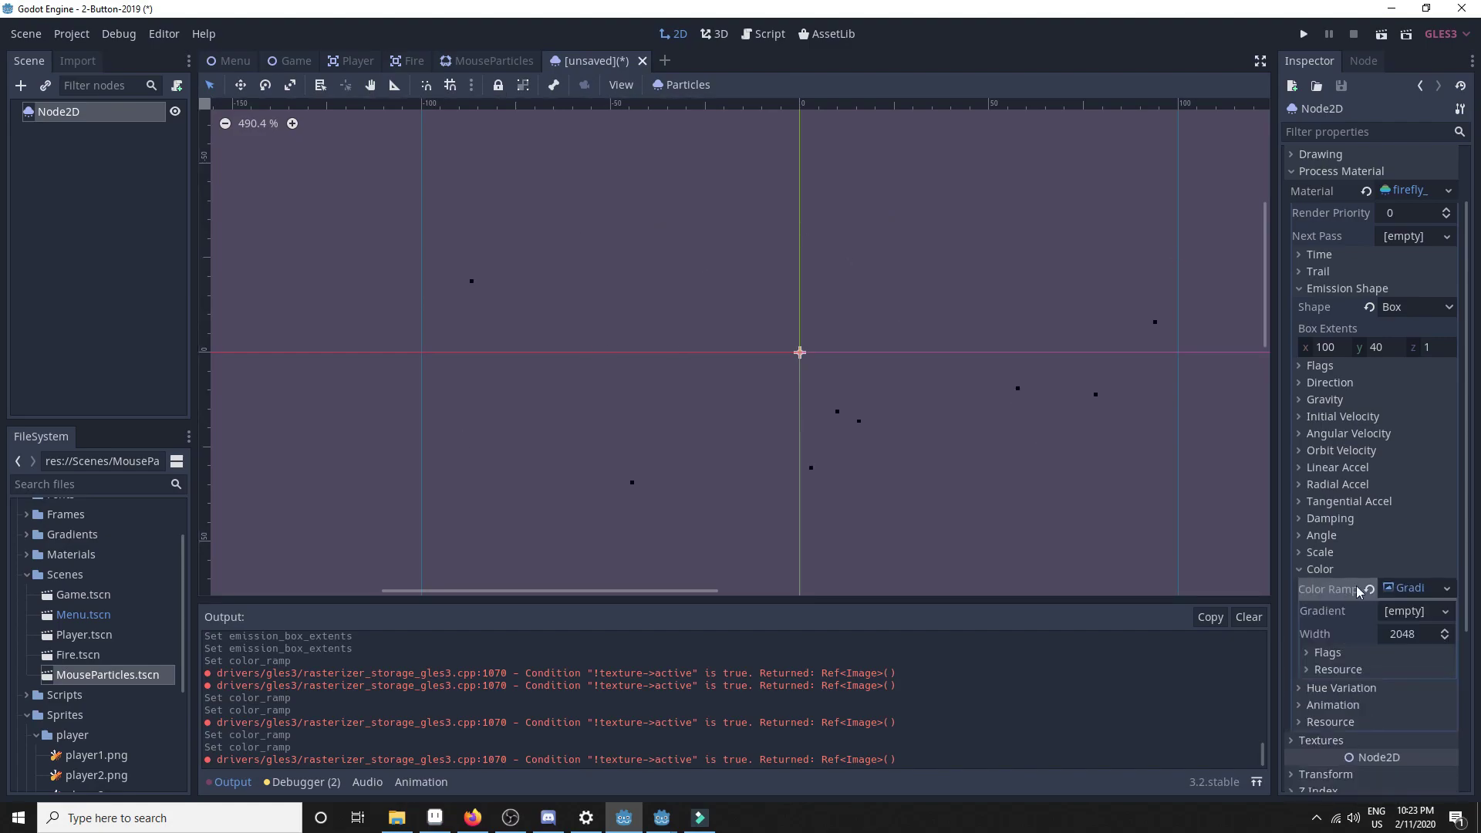
left_click(1433, 612)
left_click(1405, 634)
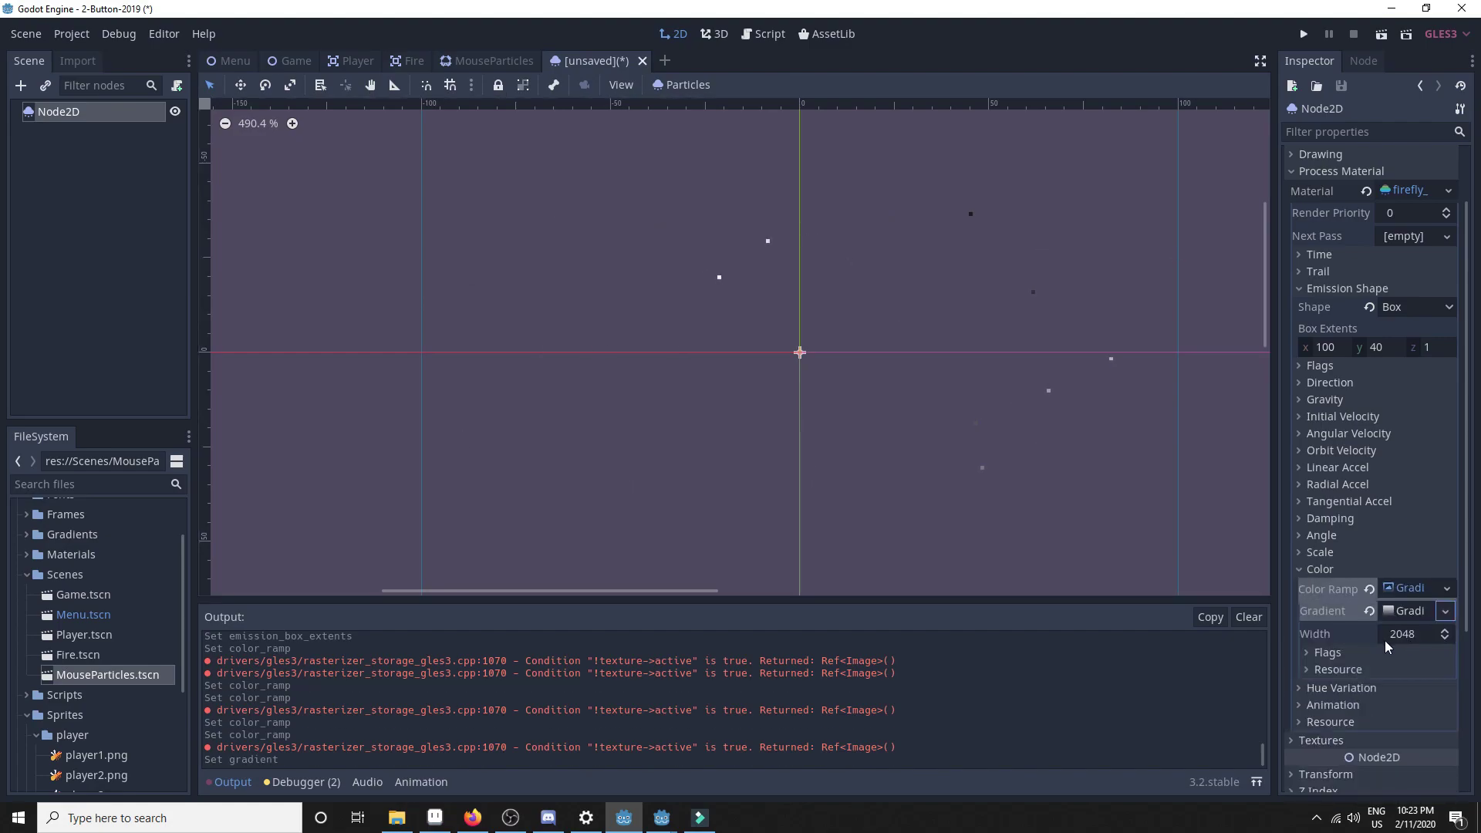
Step: Open the color ramp's gradient for editing and make its first color stop fully transparent
left_click(1399, 615)
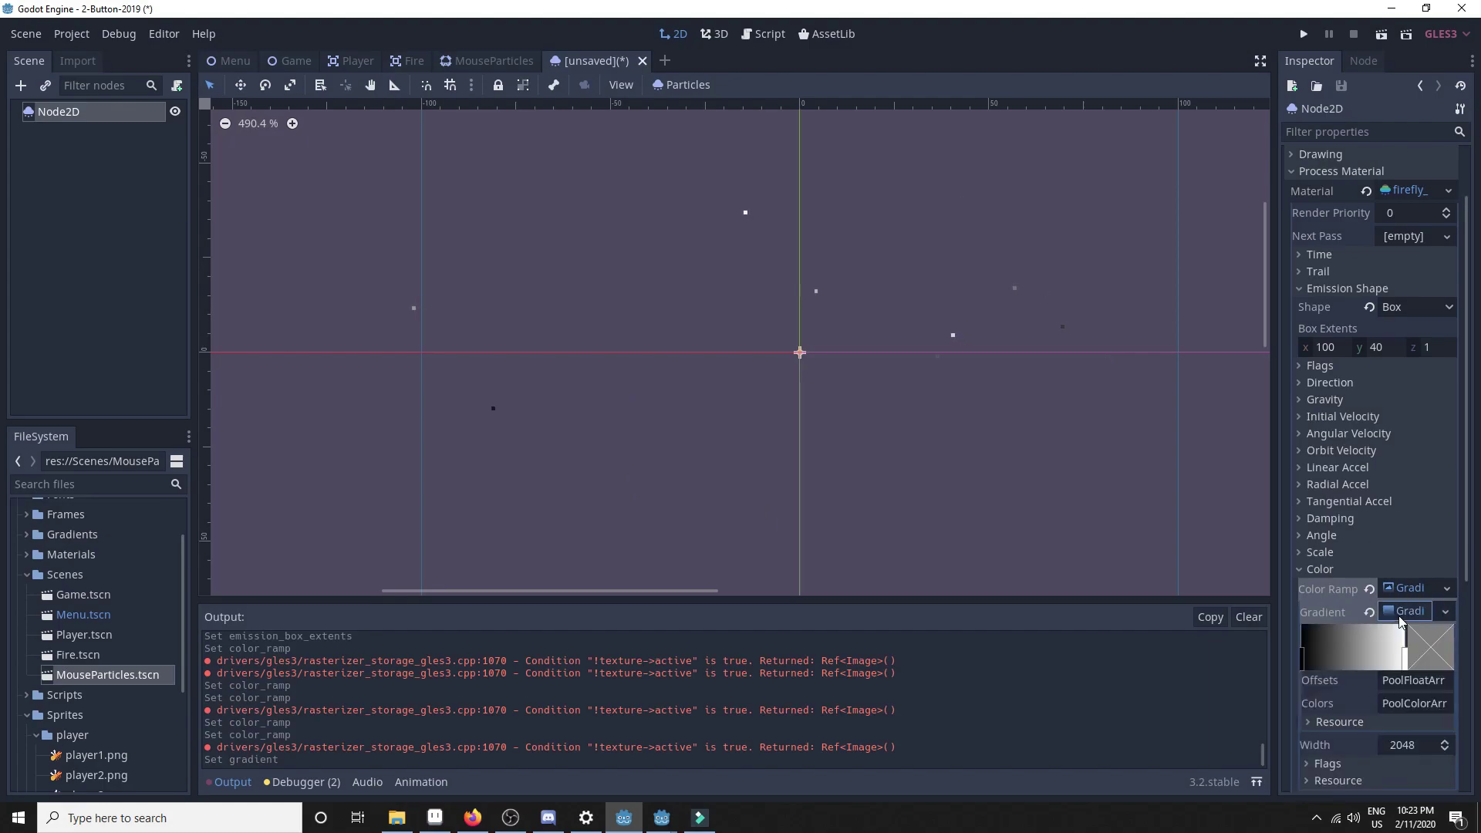
left_click(1303, 660)
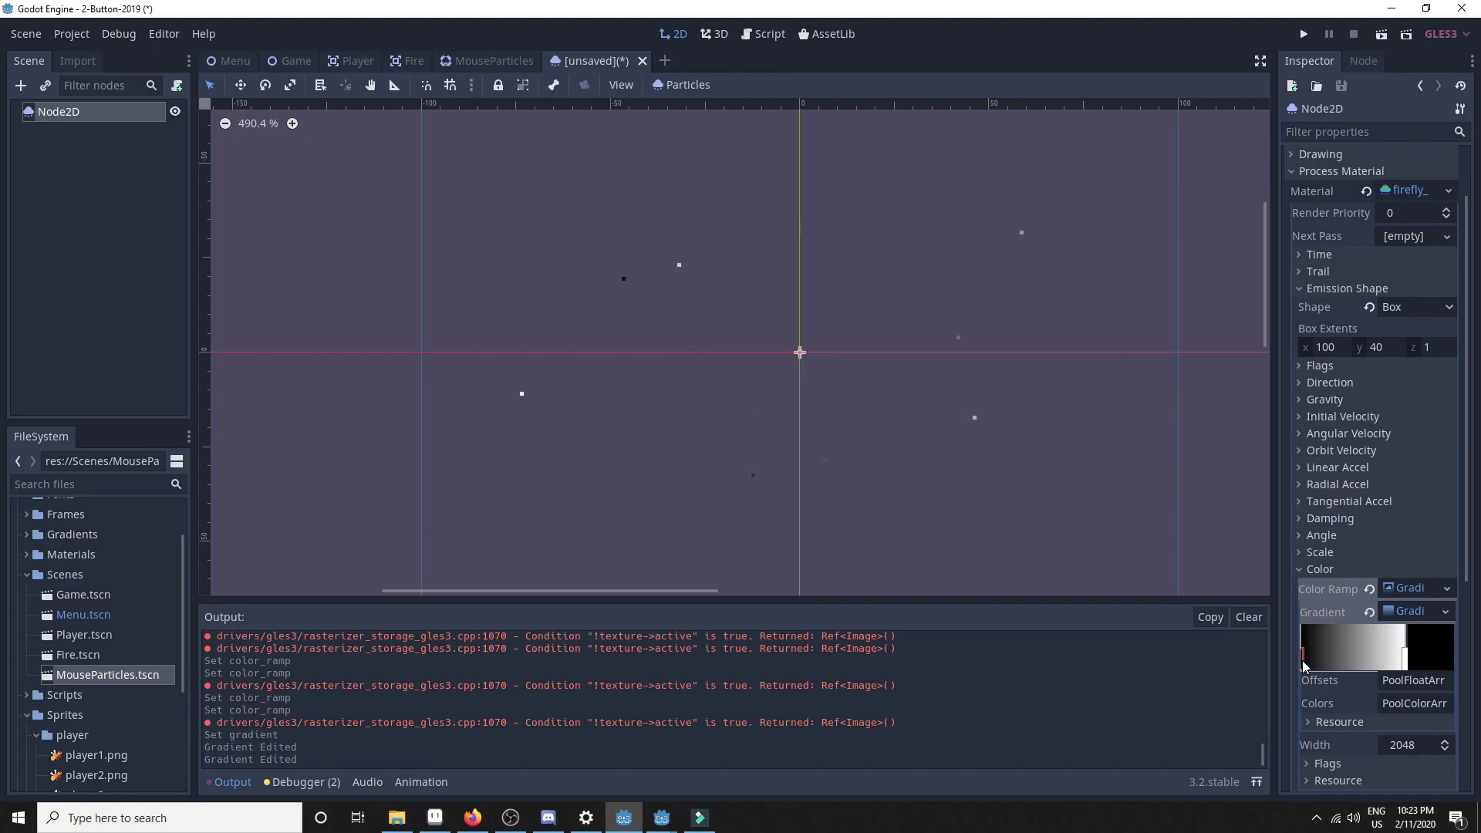
double_click(1302, 660)
left_click_drag(1400, 552, 1233, 594)
left_click(1164, 574)
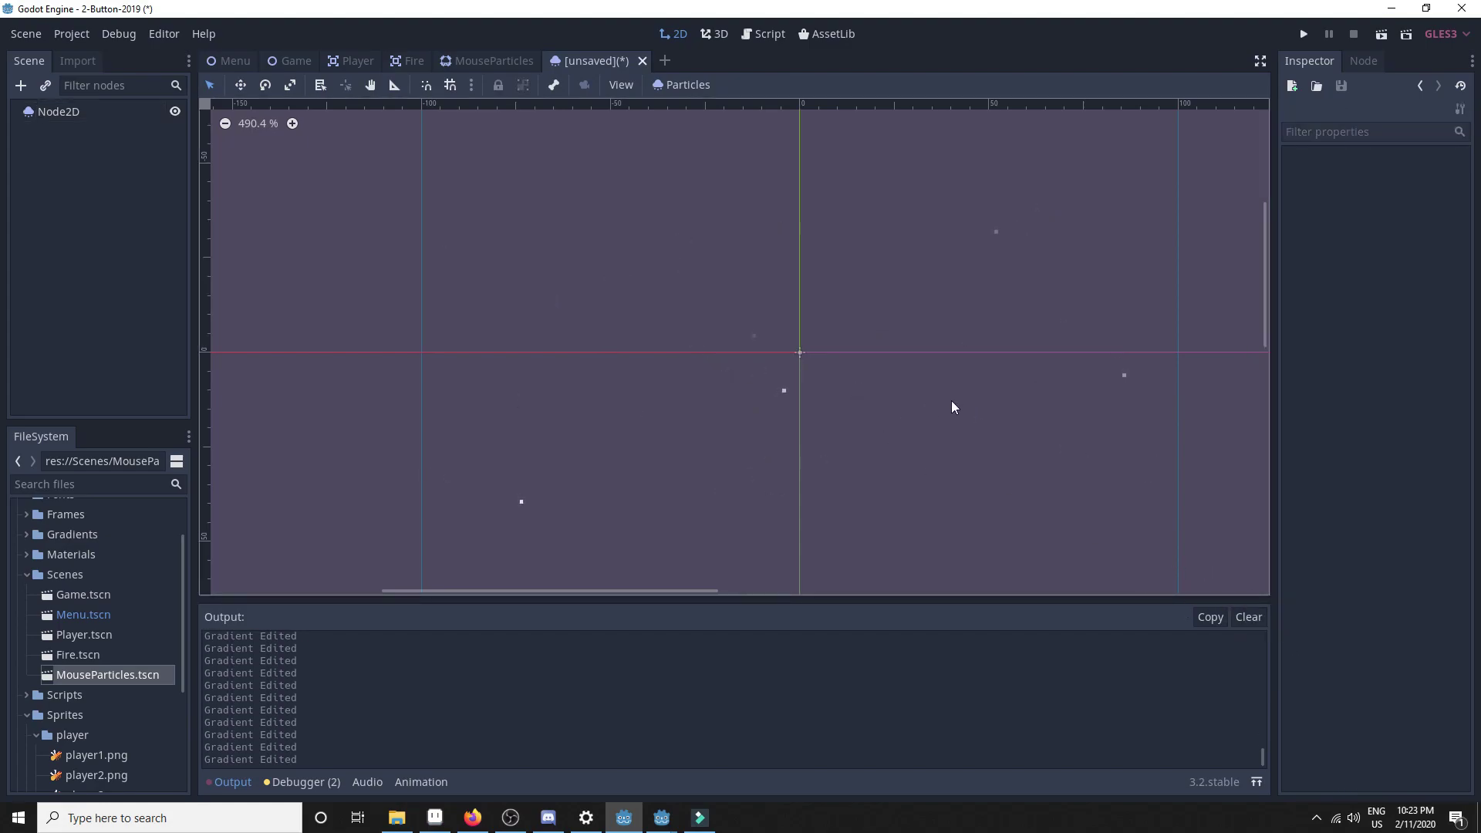
Step: Add a color stop near the start of the emitter's gradient and make it fully opaque yellow, e0ce12
left_click(65, 114)
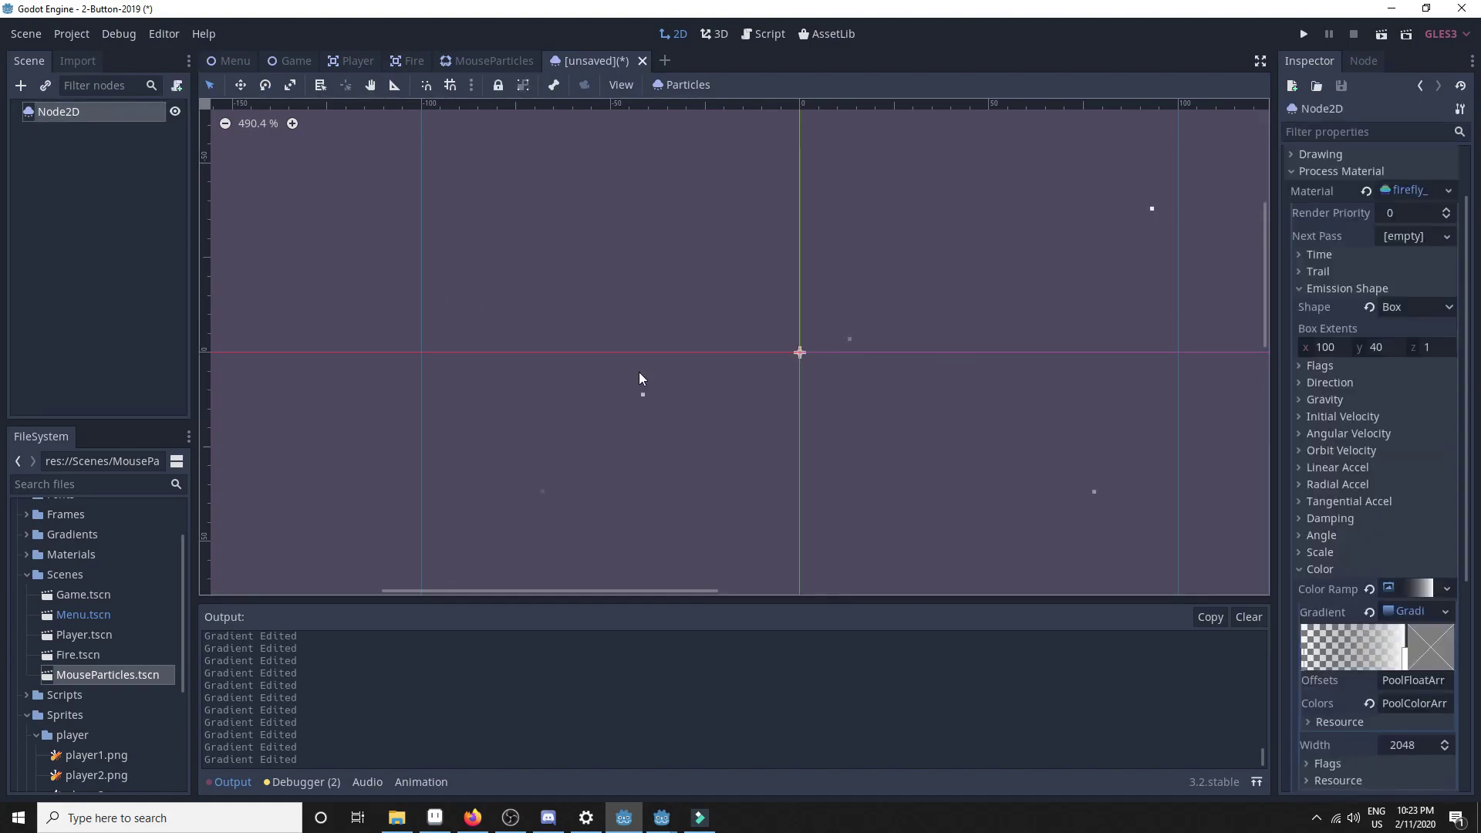
double_click(1317, 657)
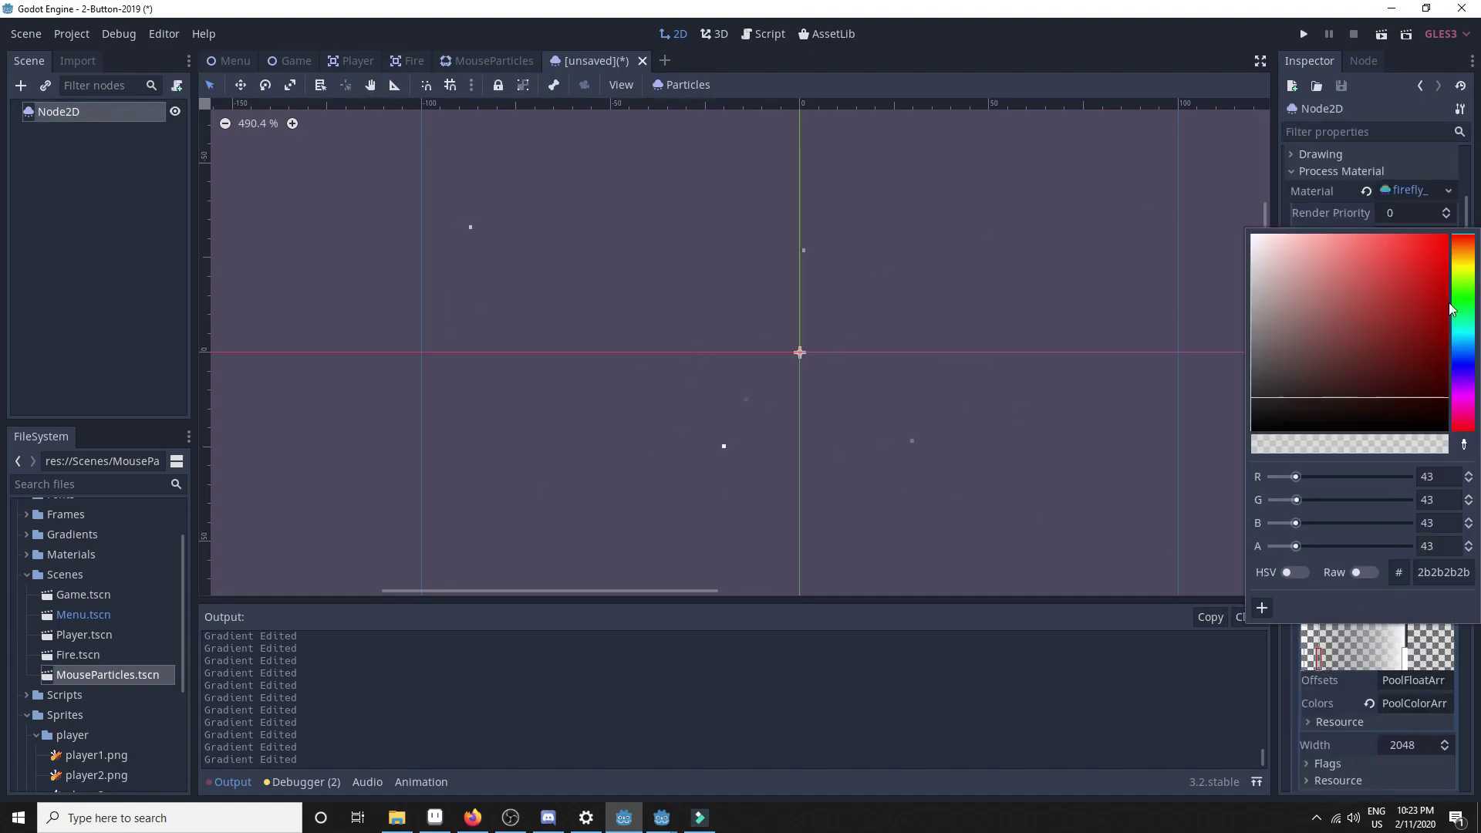
left_click(1465, 270)
left_click_drag(1408, 259, 1433, 257)
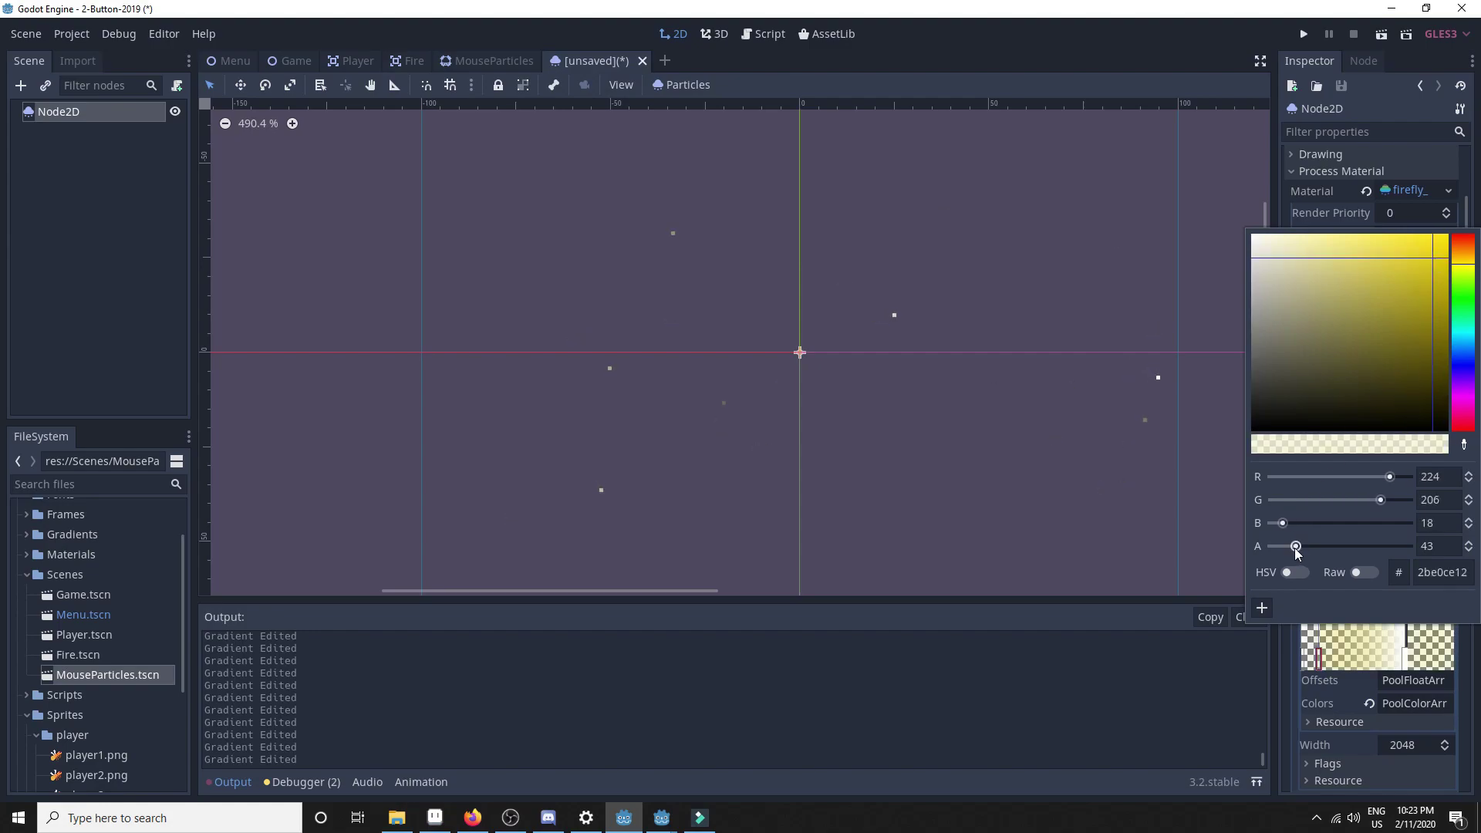
left_click_drag(1295, 546, 1424, 552)
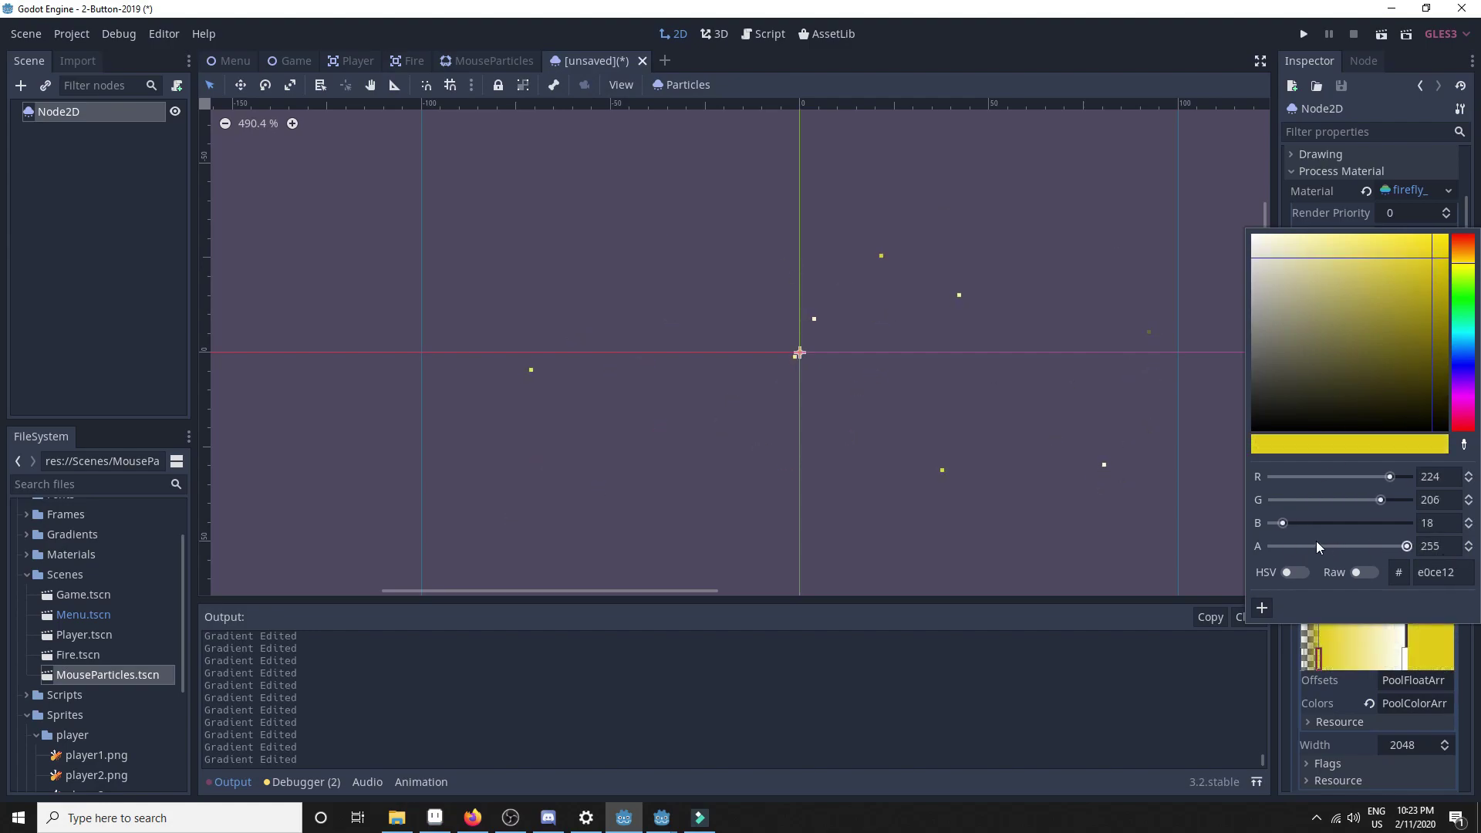
left_click(1172, 567)
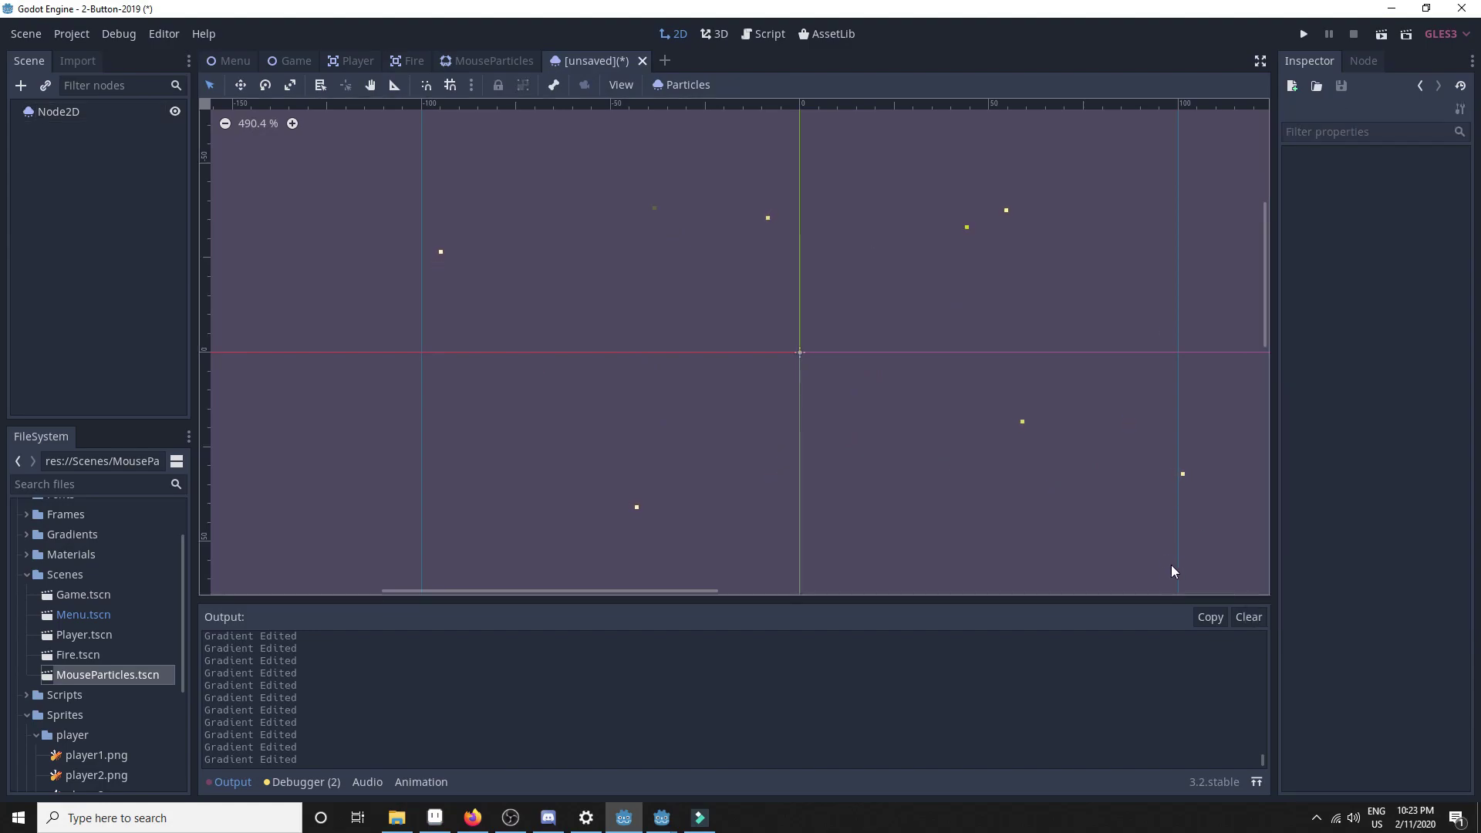
Step: Reselect the emitter and add an opaque yellow stop, e3d221, shortly before the gradient's last stop
left_click(70, 115)
double_click(1382, 662)
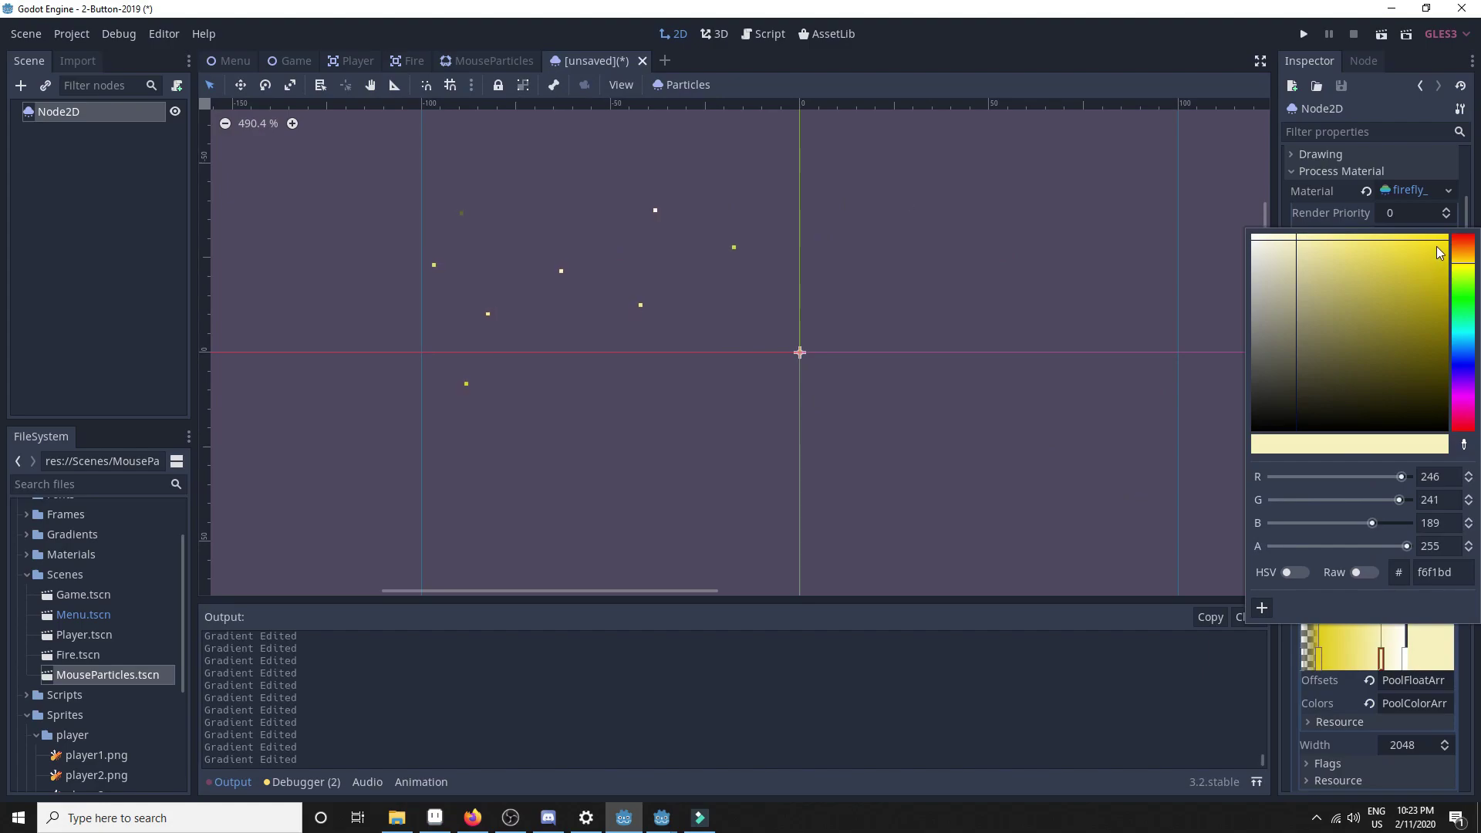
mouse_move(1439, 243)
left_mouse_down()
mouse_move(1458, 237)
mouse_move(1435, 263)
mouse_move(1418, 256)
left_mouse_up()
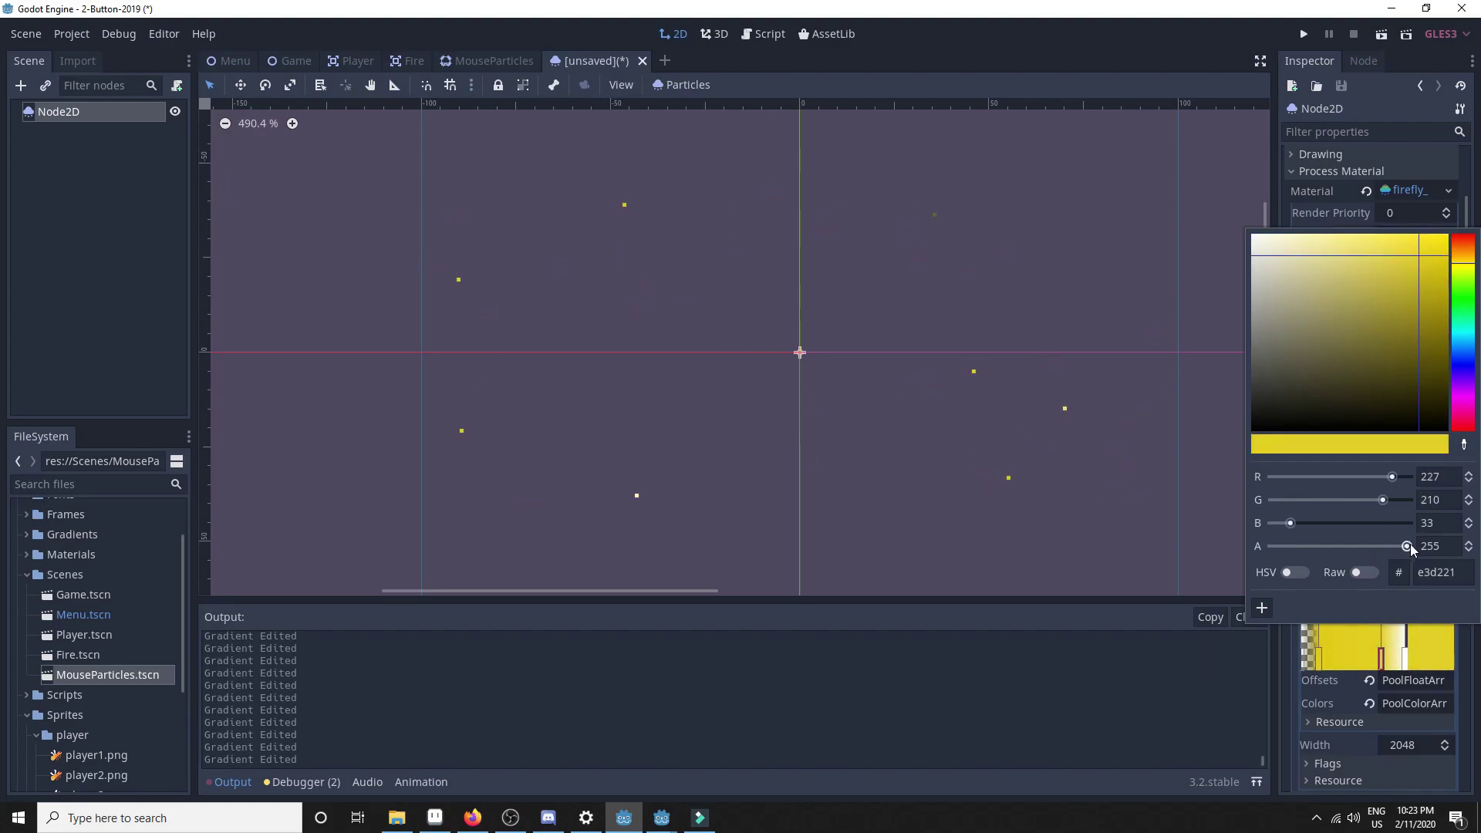
Step: Set the alpha of the gradient's last white stop to 0 so the fireflies fade out
left_click(1405, 661)
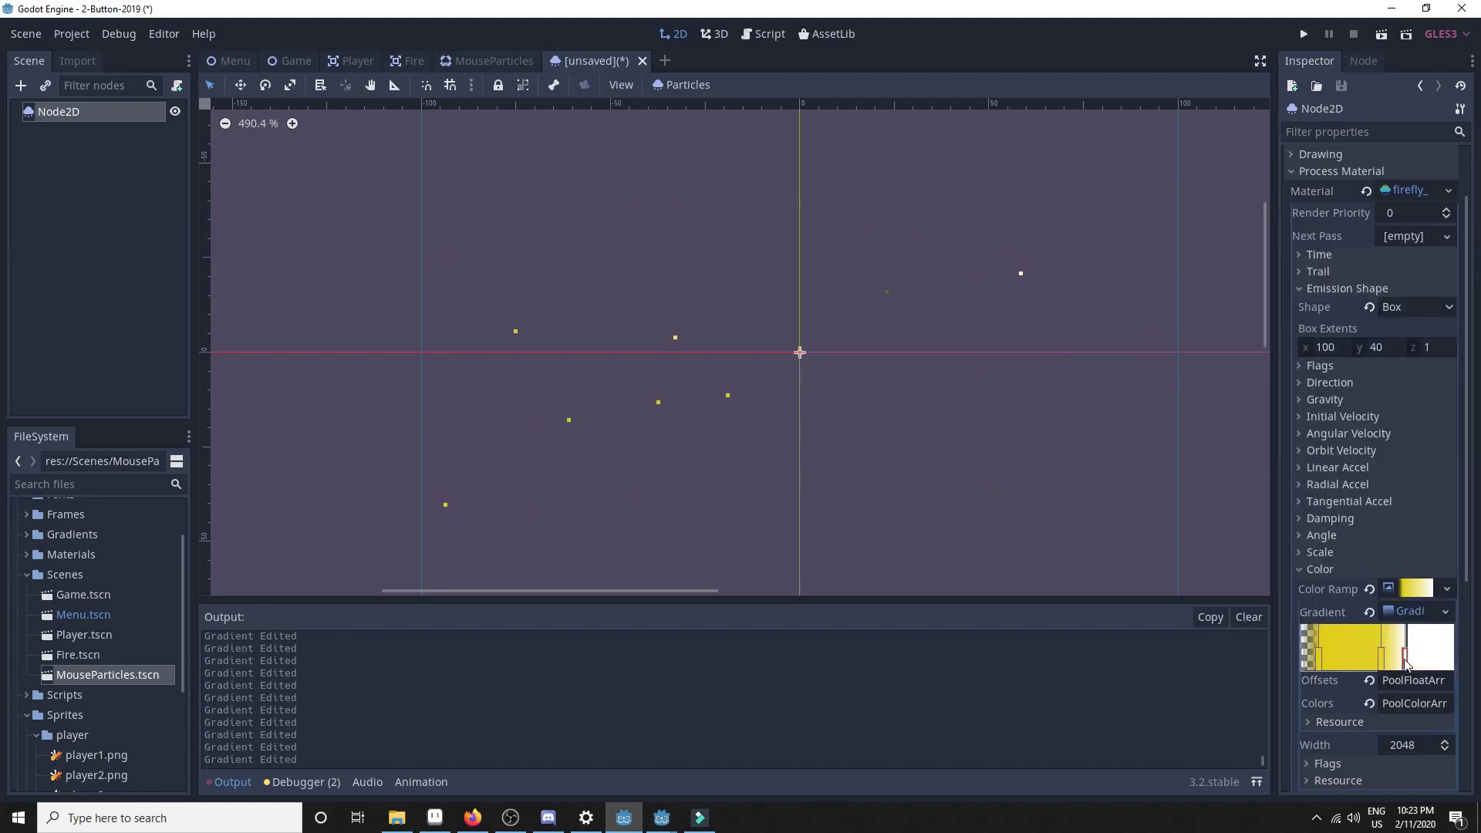
double_click(1405, 662)
left_click_drag(1405, 546, 1180, 549)
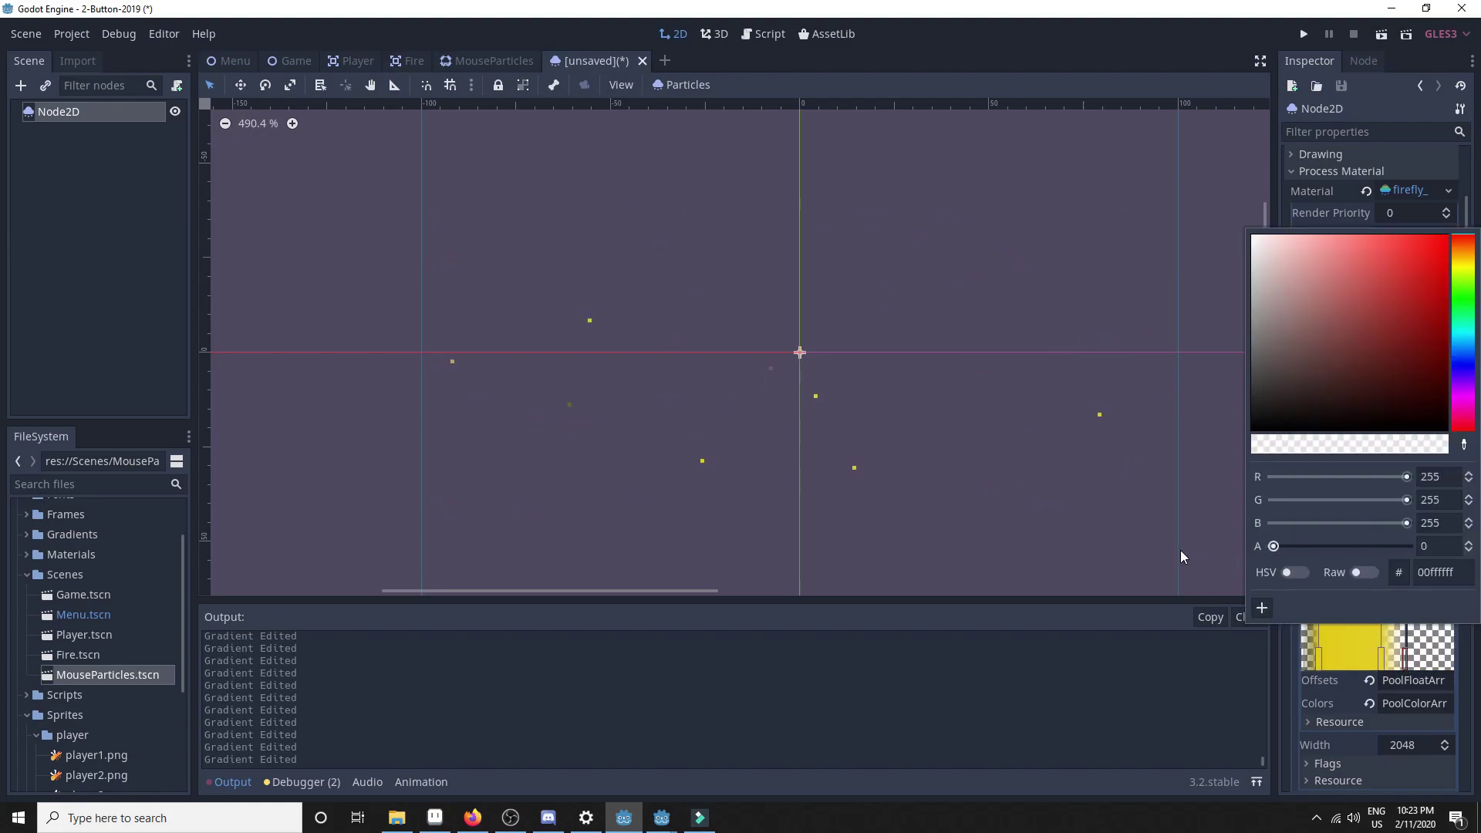
left_click(1044, 522)
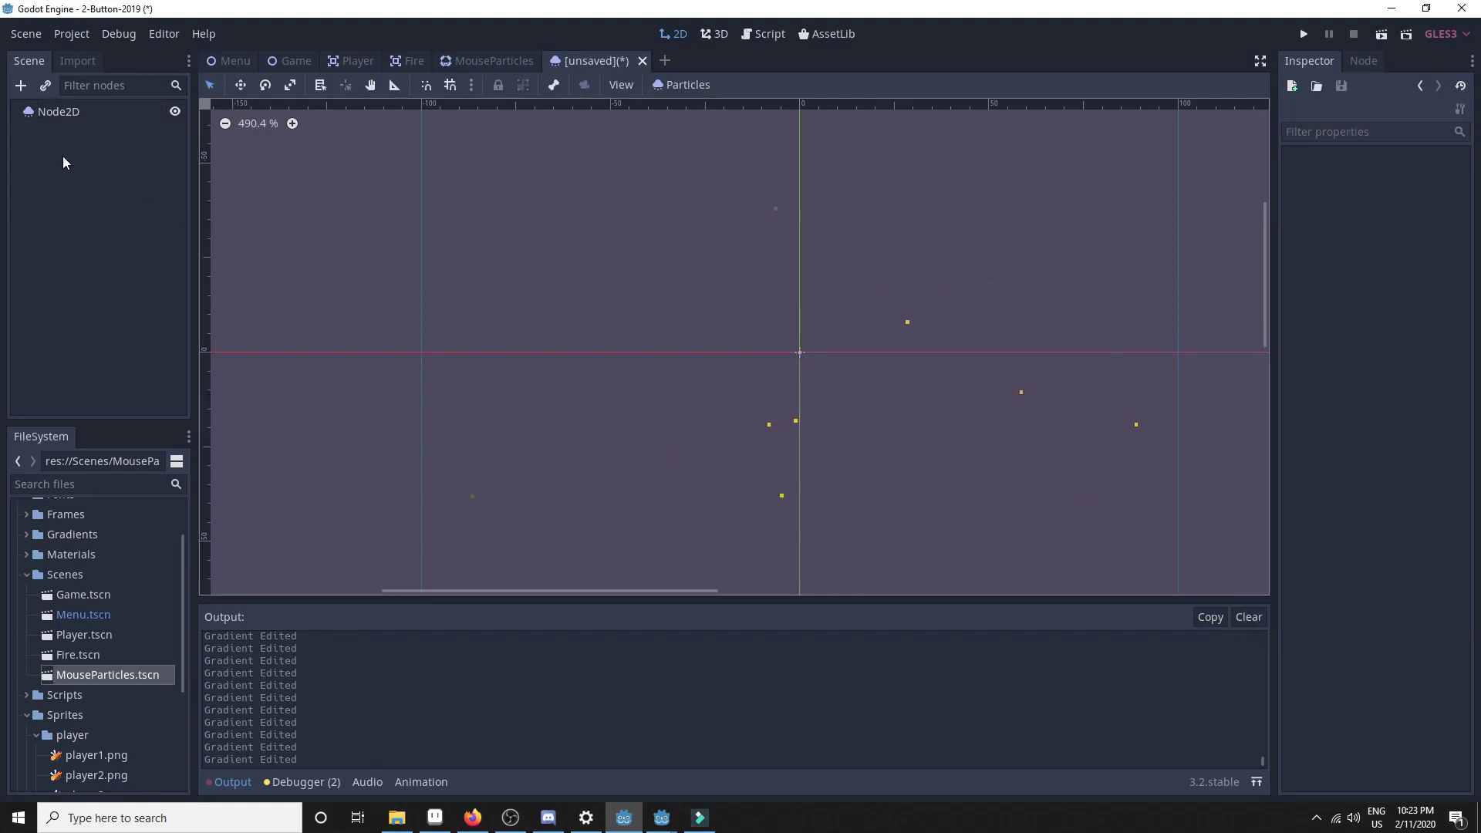
Step: Set the emitter's particle lifetime to 5 in its time settings, keeping the emitter selected
left_click(42, 112)
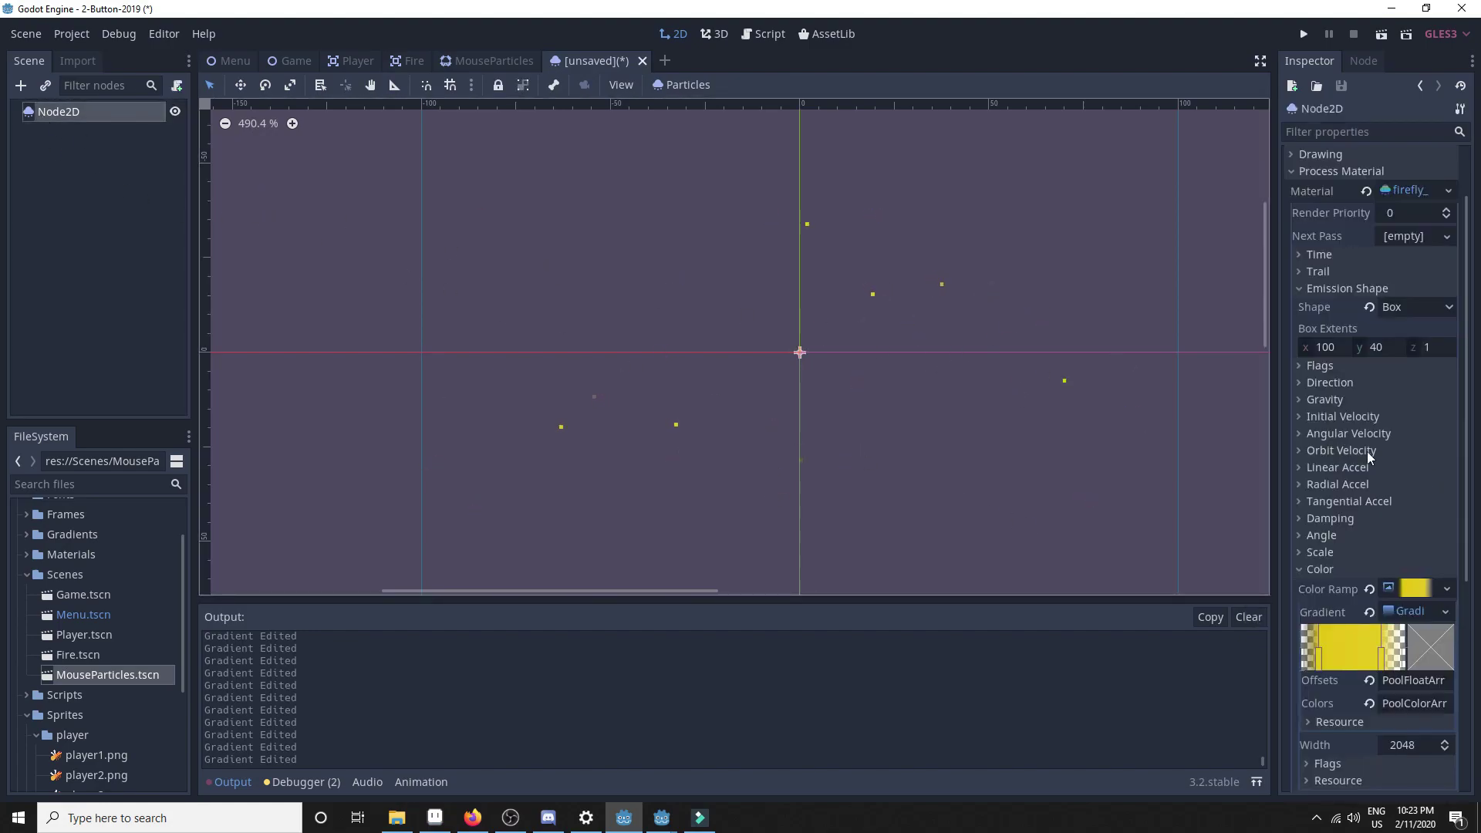
scroll(1339, 467, "up", 2)
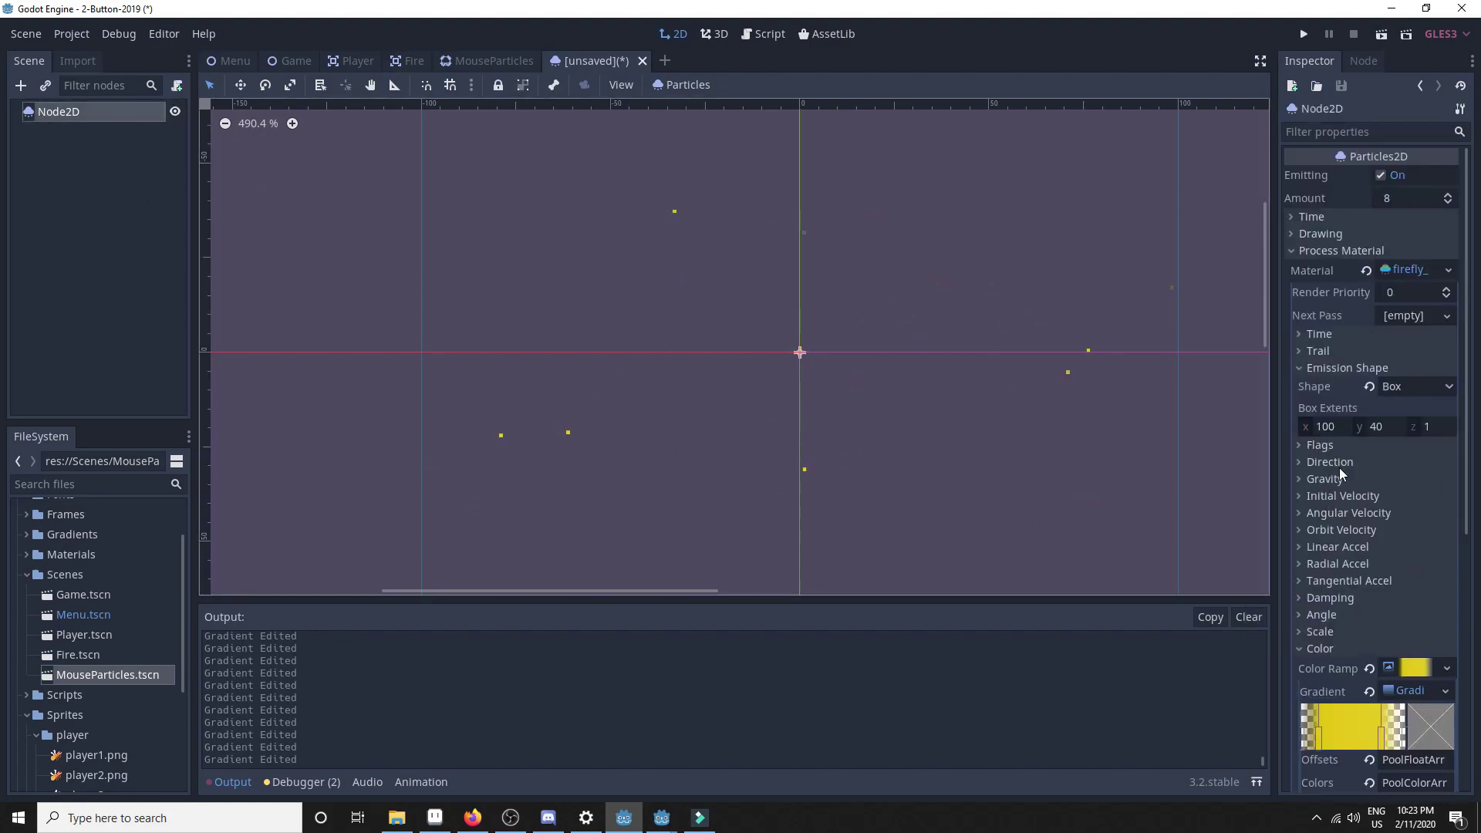
left_click(1303, 367)
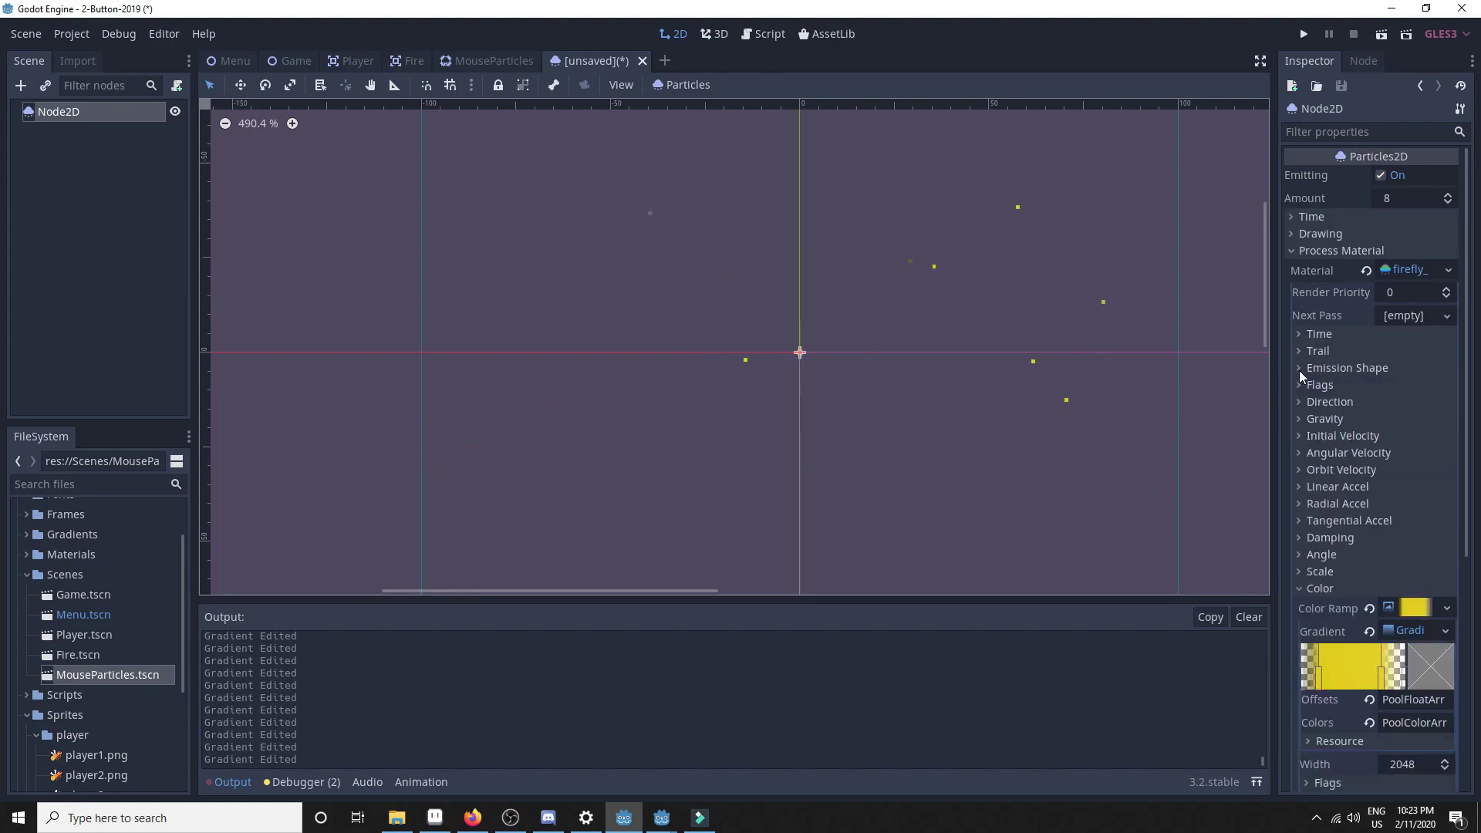
left_click(1291, 218)
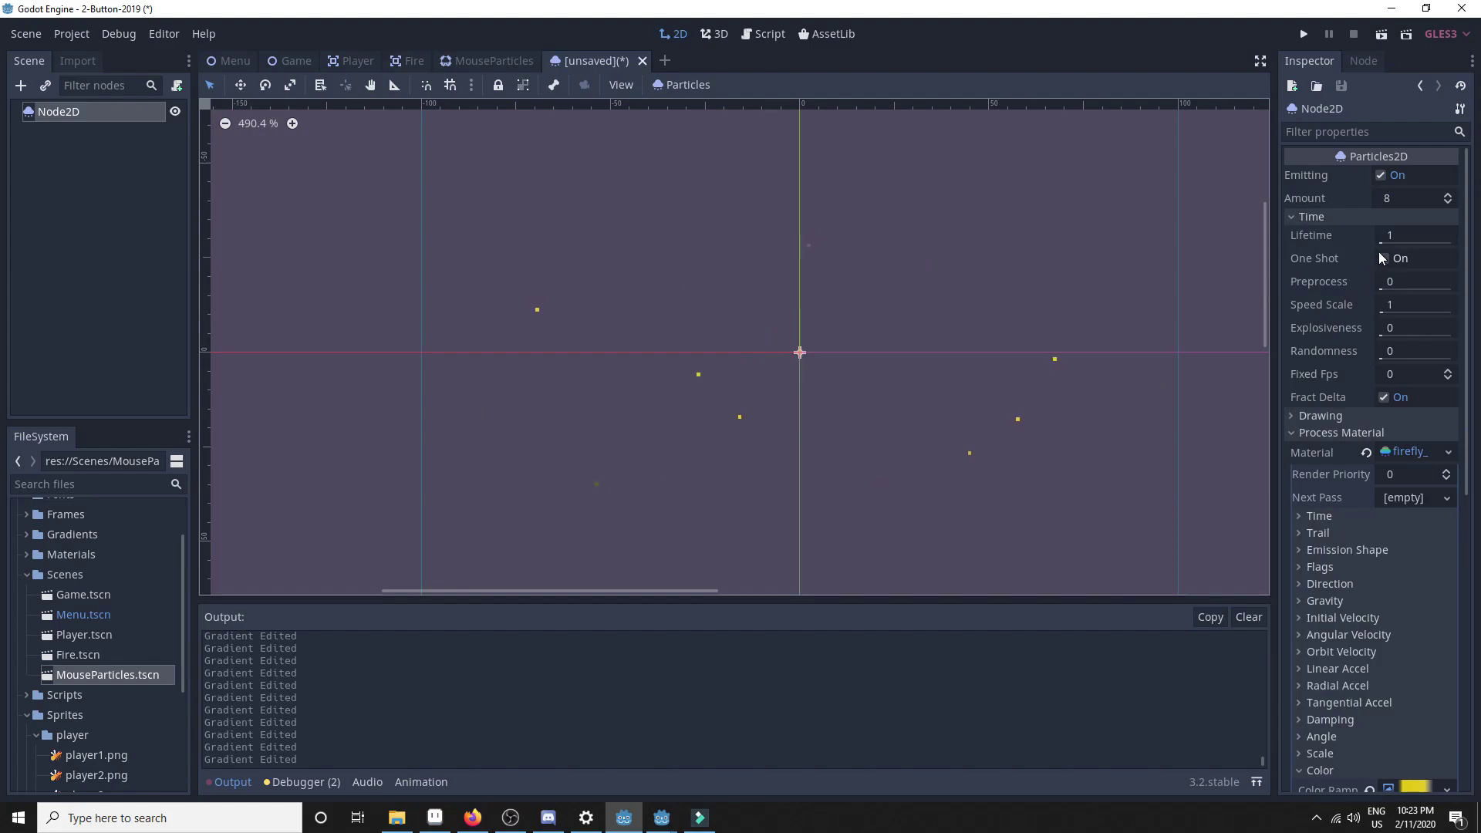
left_click(1400, 236)
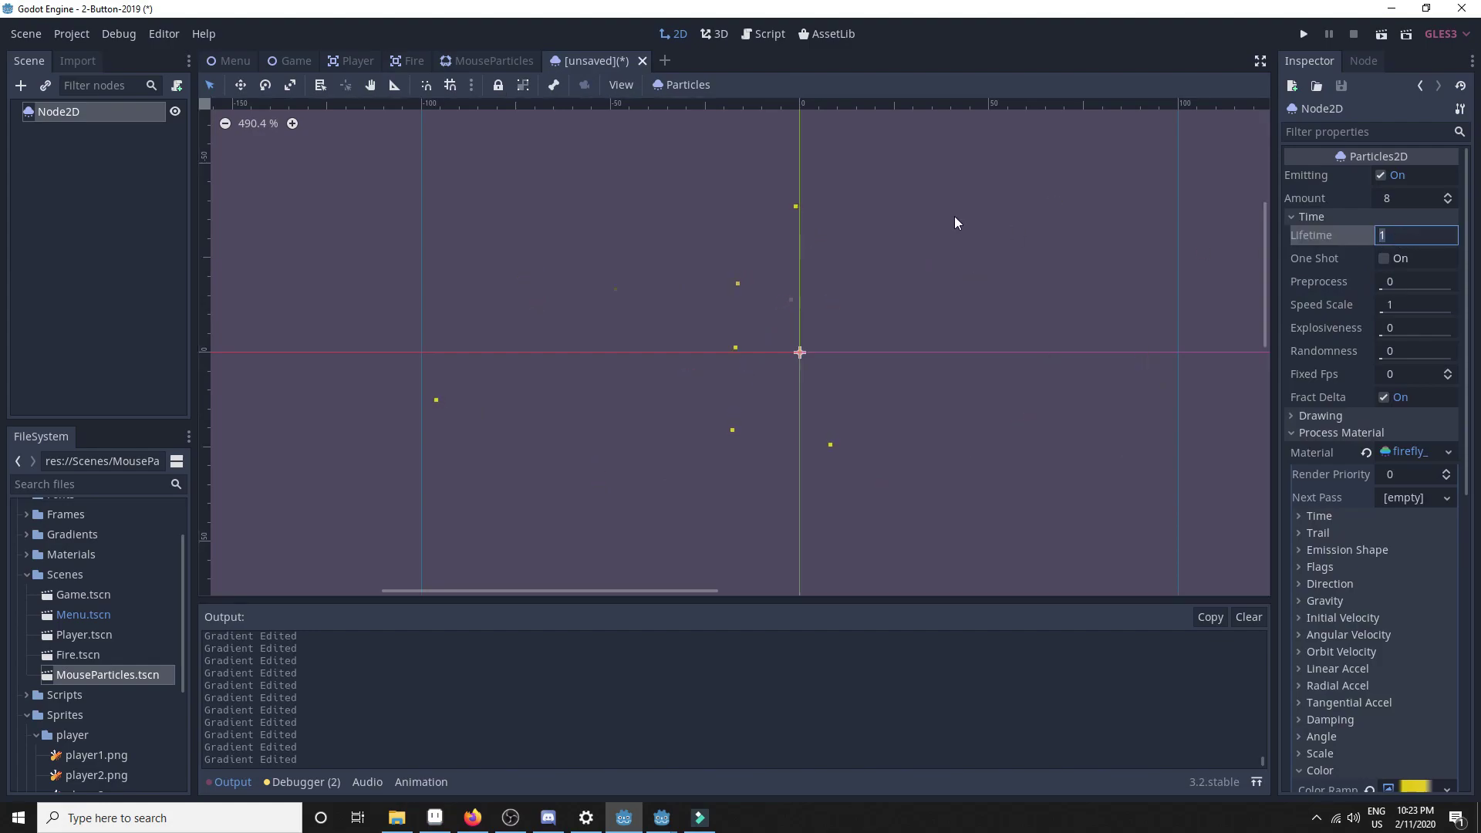
left_click(915, 287)
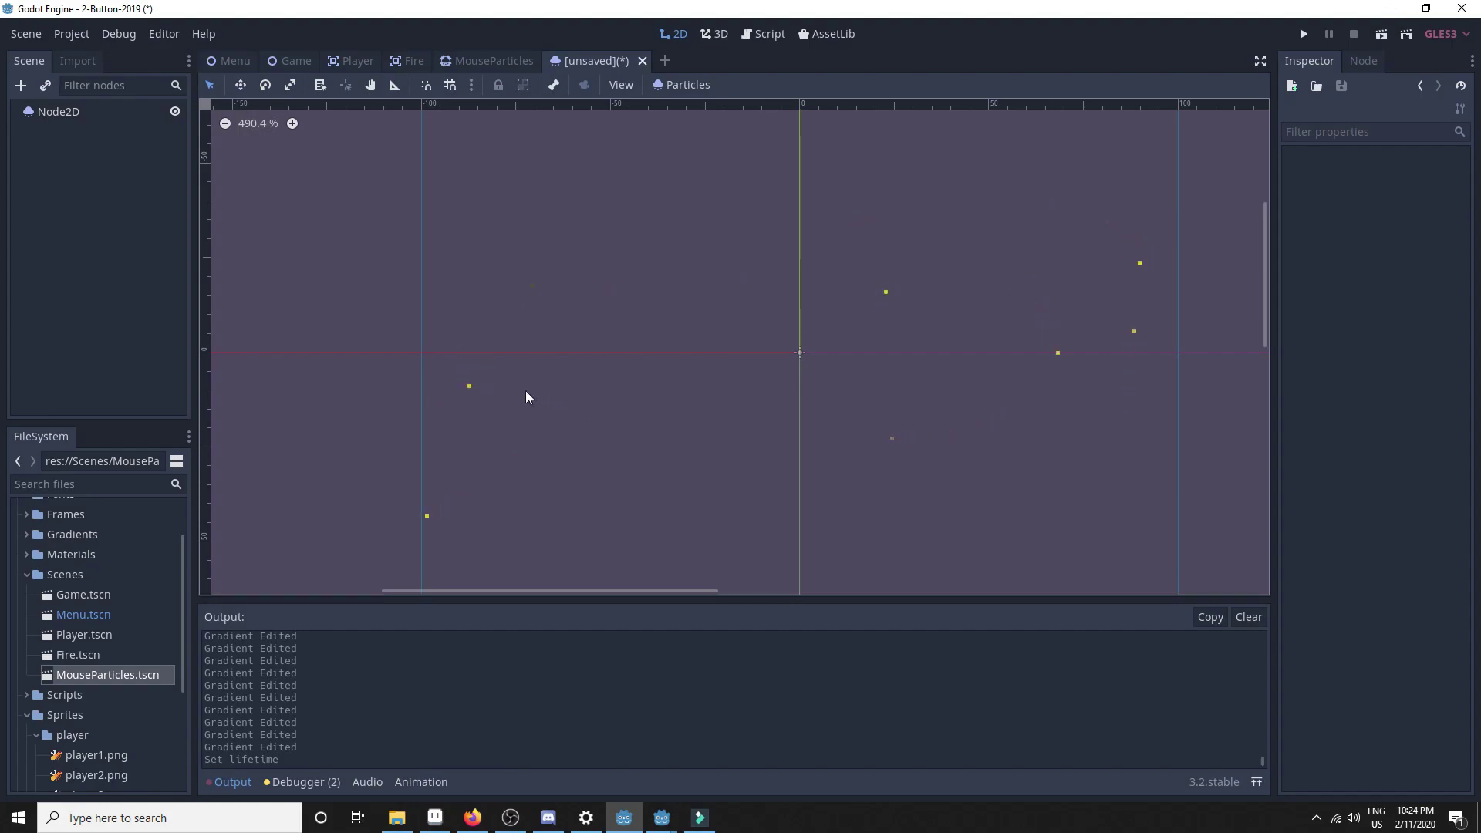
left_click(66, 114)
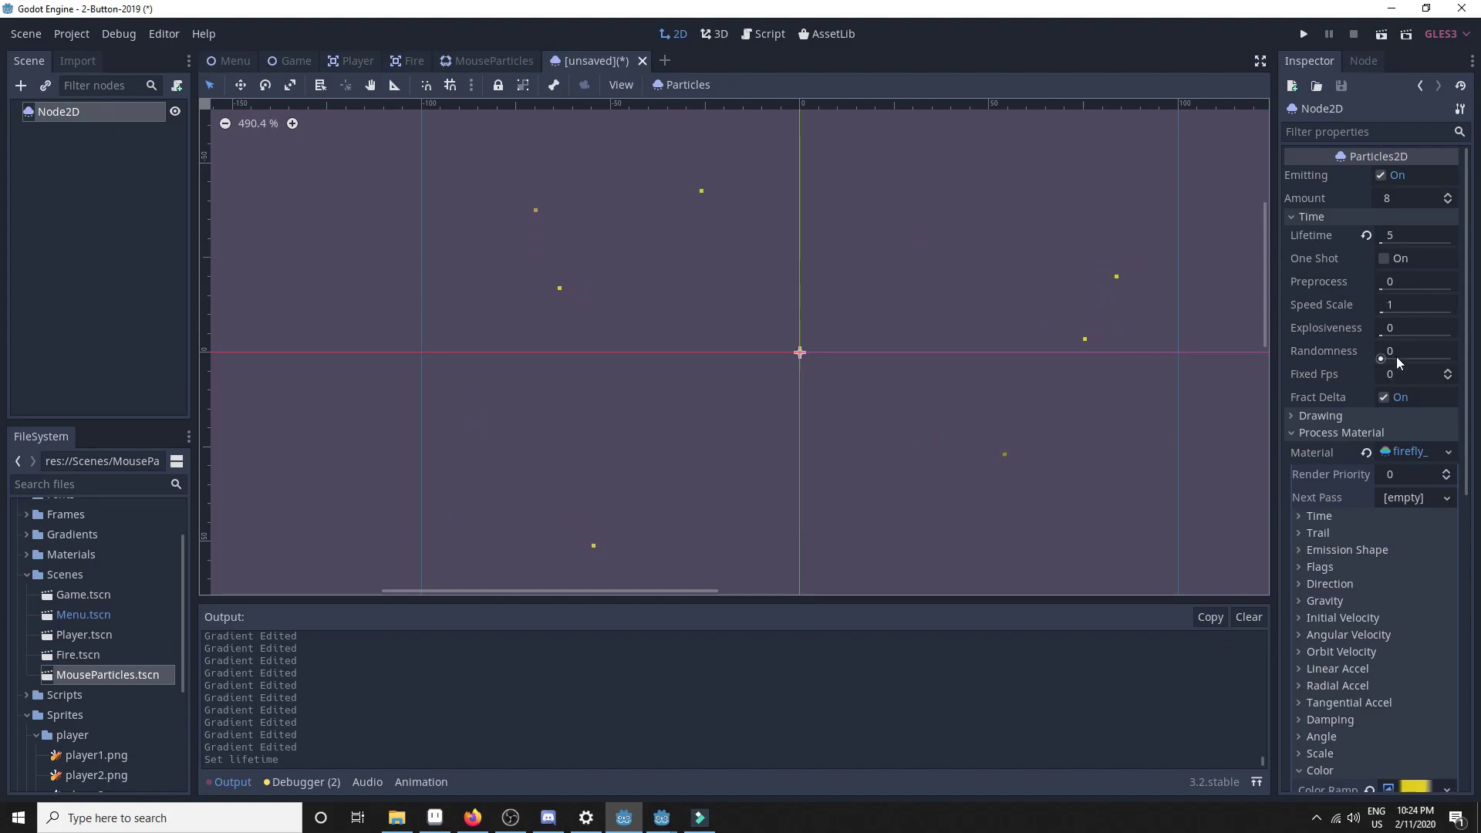
Step: Set the lifetime randomness of the firefly process material to 0.2
scroll(1339, 438, "down", 3)
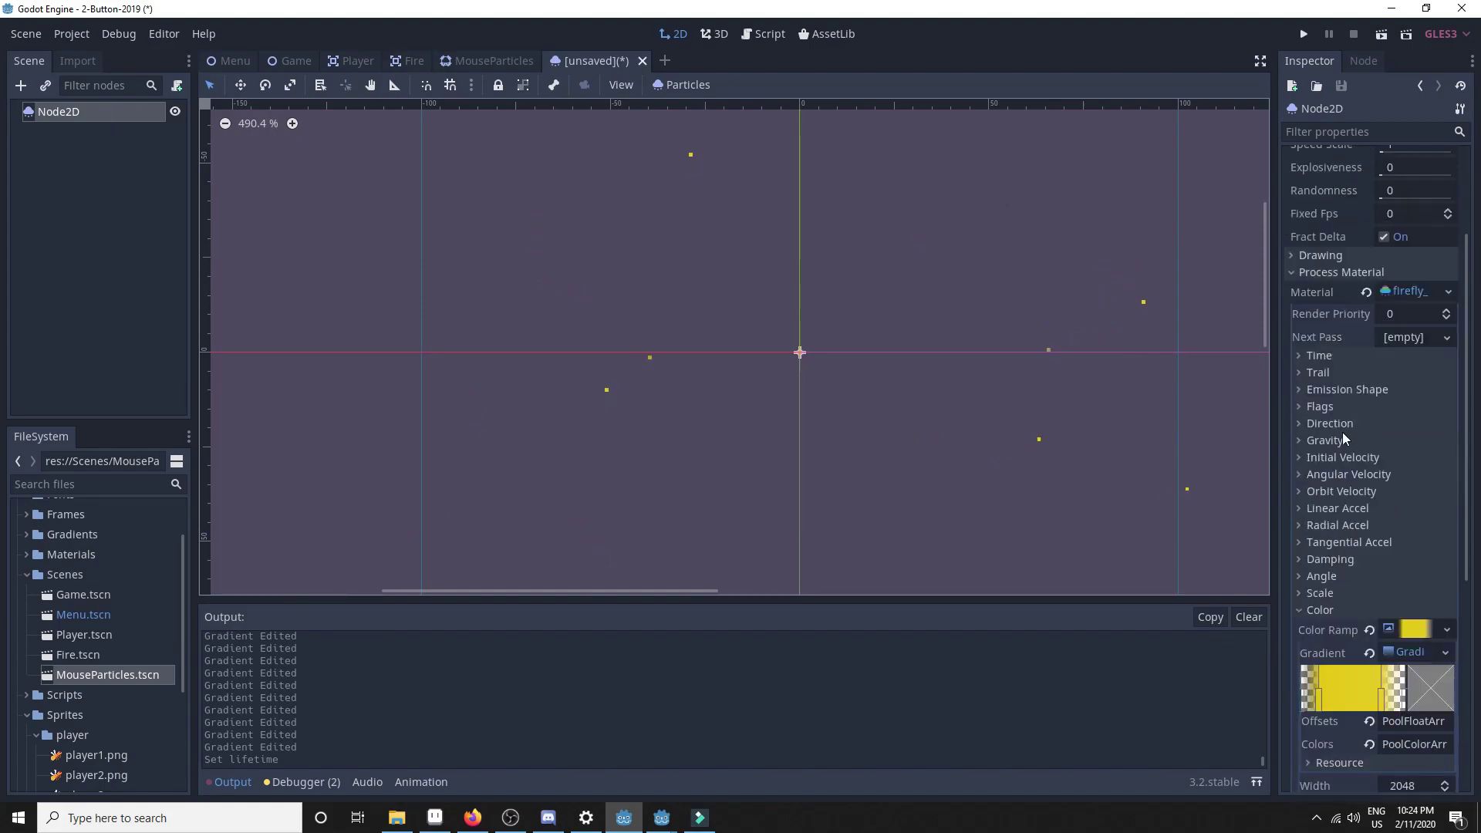
scroll(1322, 444, "down", 2)
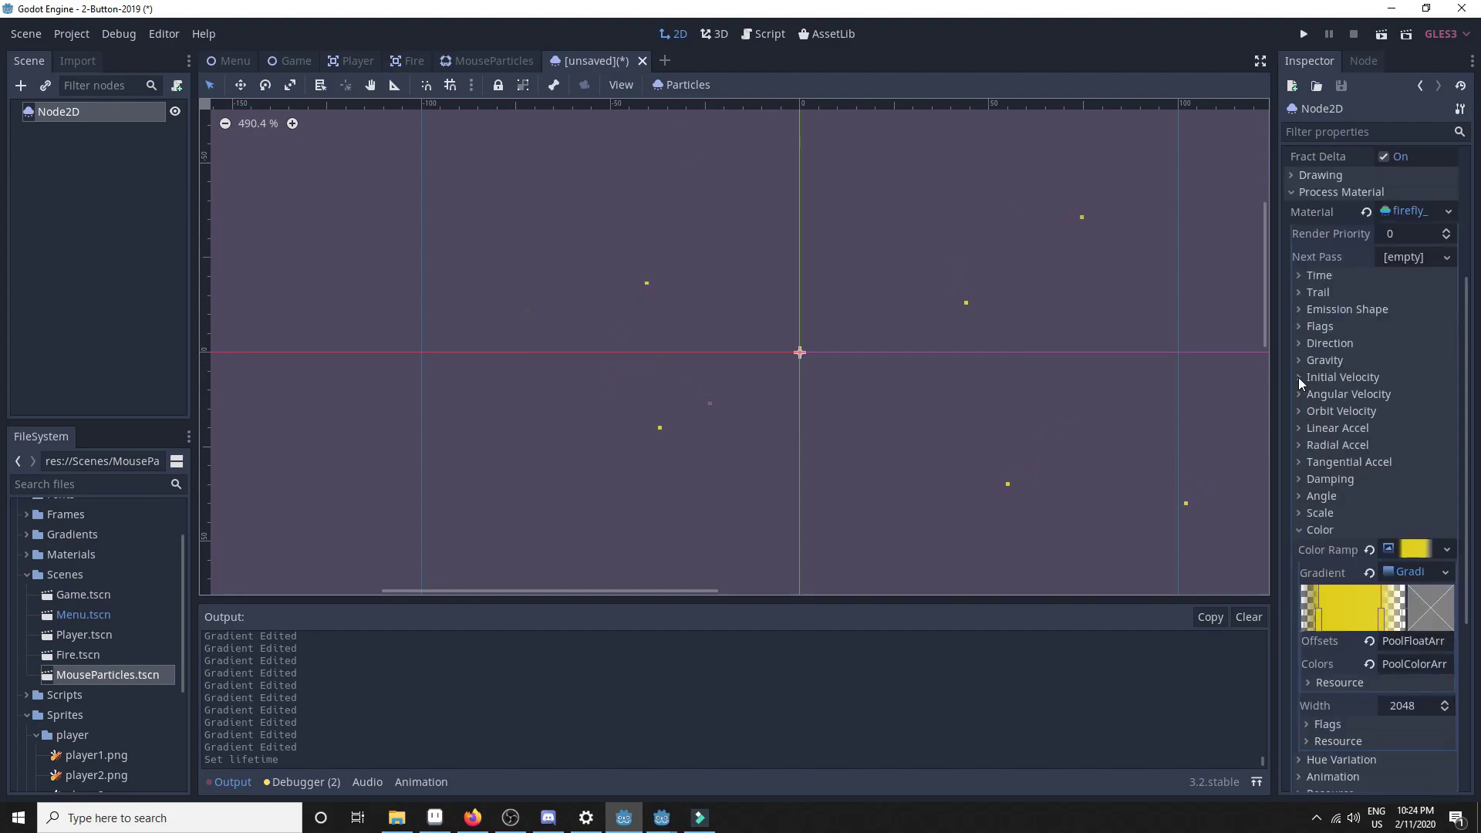
scroll(1297, 279, "up", 3)
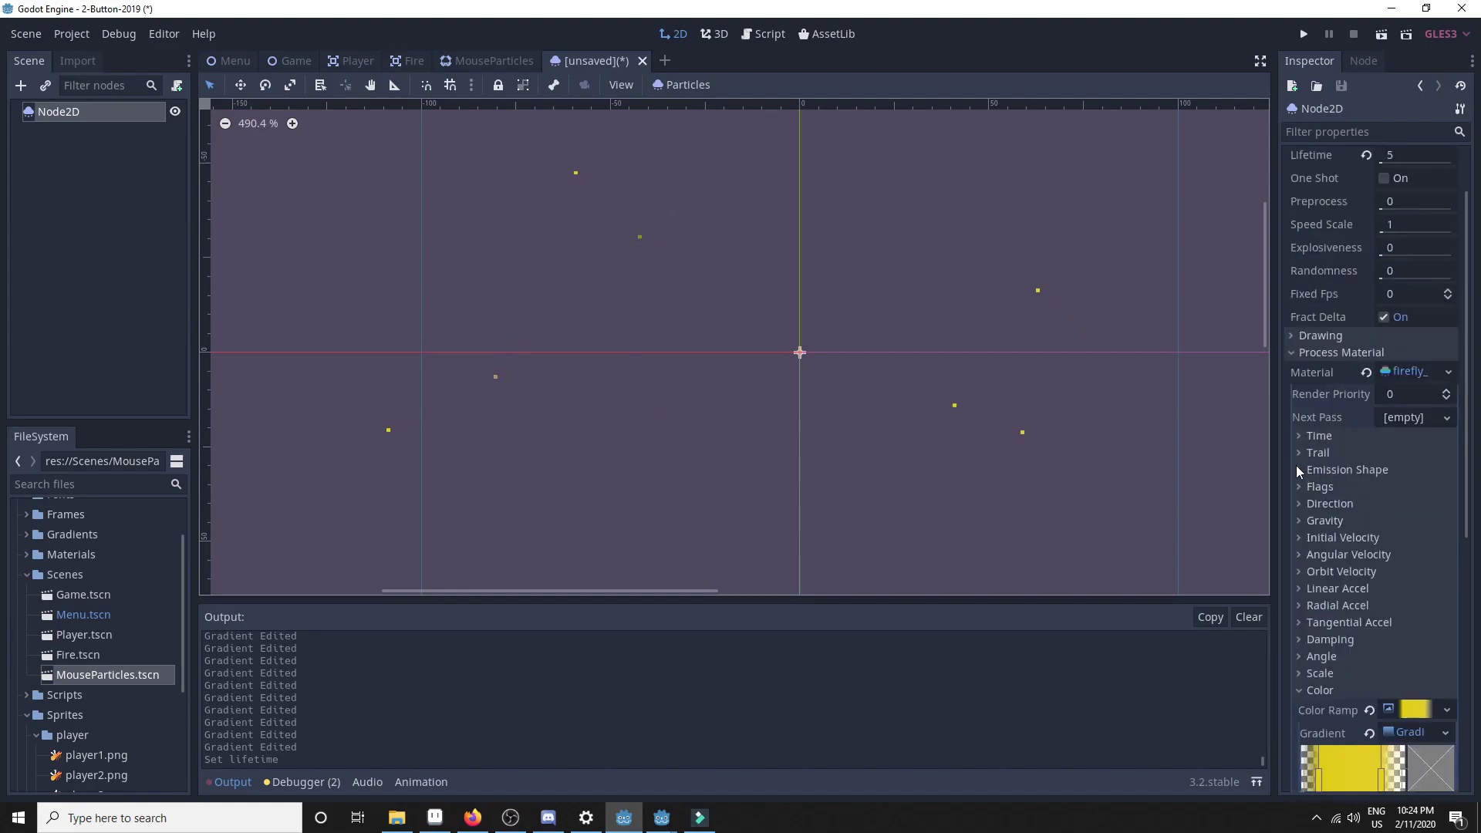
left_click(1298, 435)
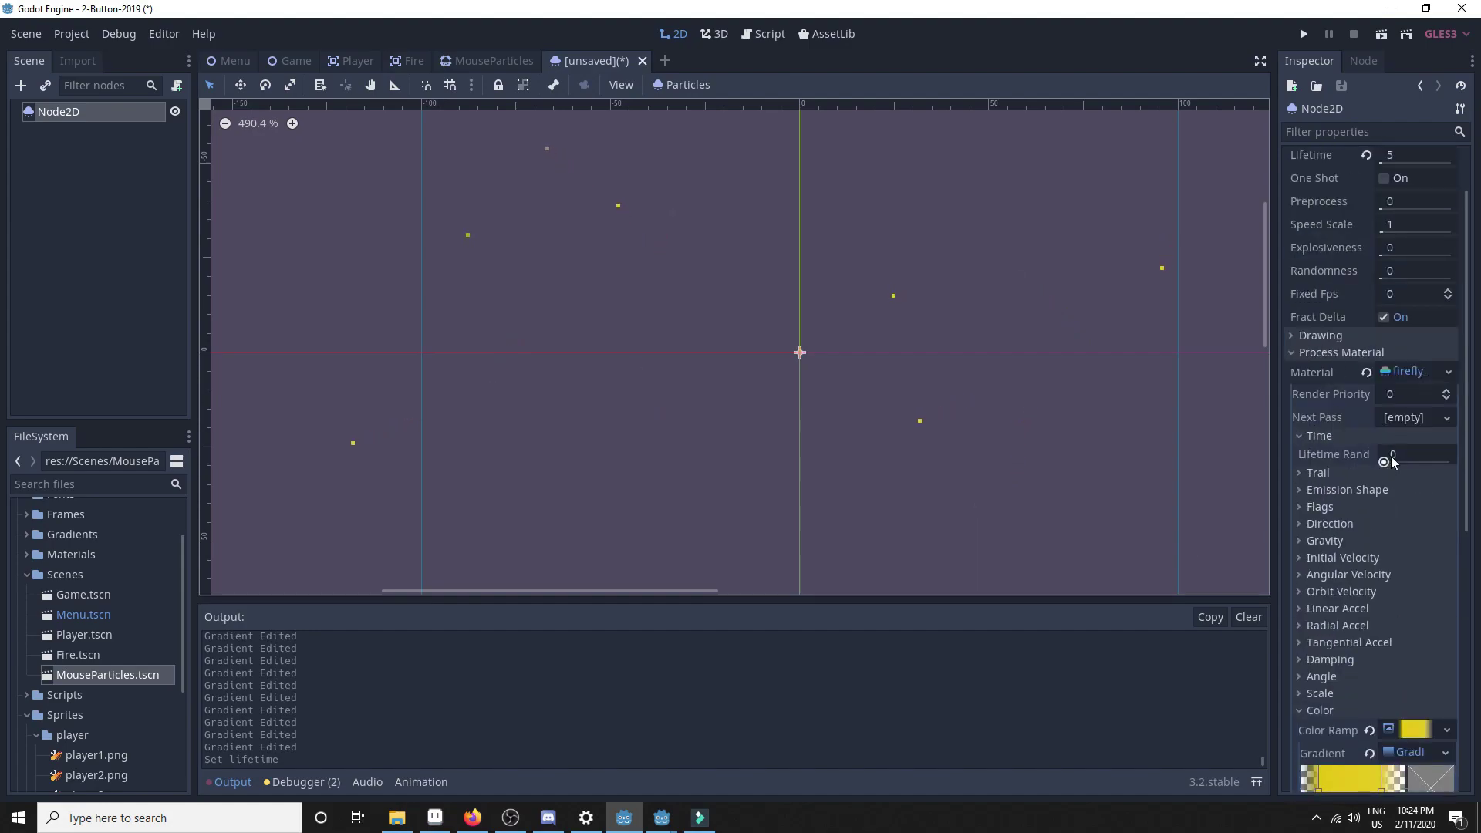
type("0.")
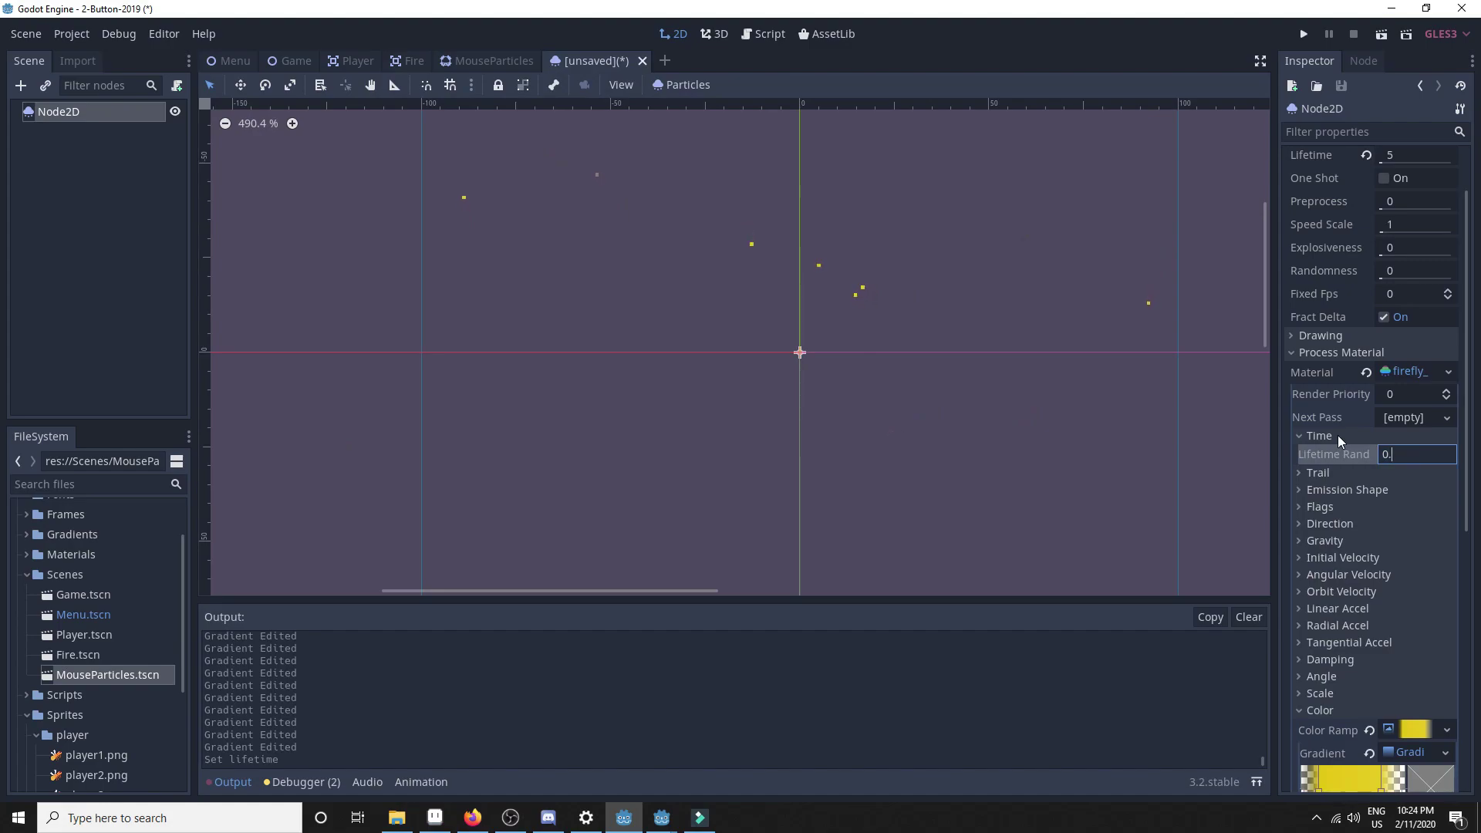
type("2")
key("Return")
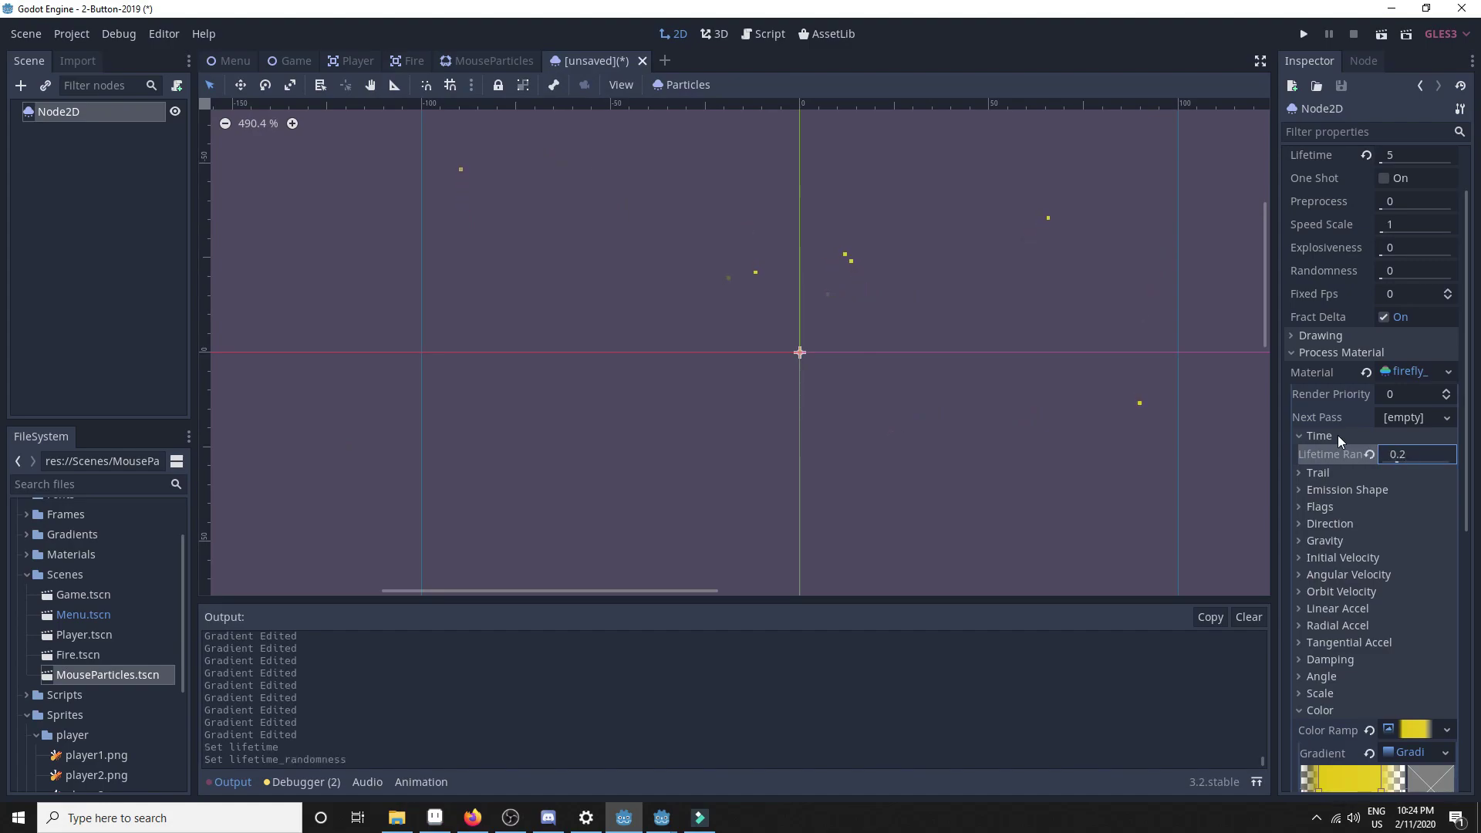
Step: Reselect the emitter and set the x value of its emission shape's box extents to 2000
left_click(958, 270)
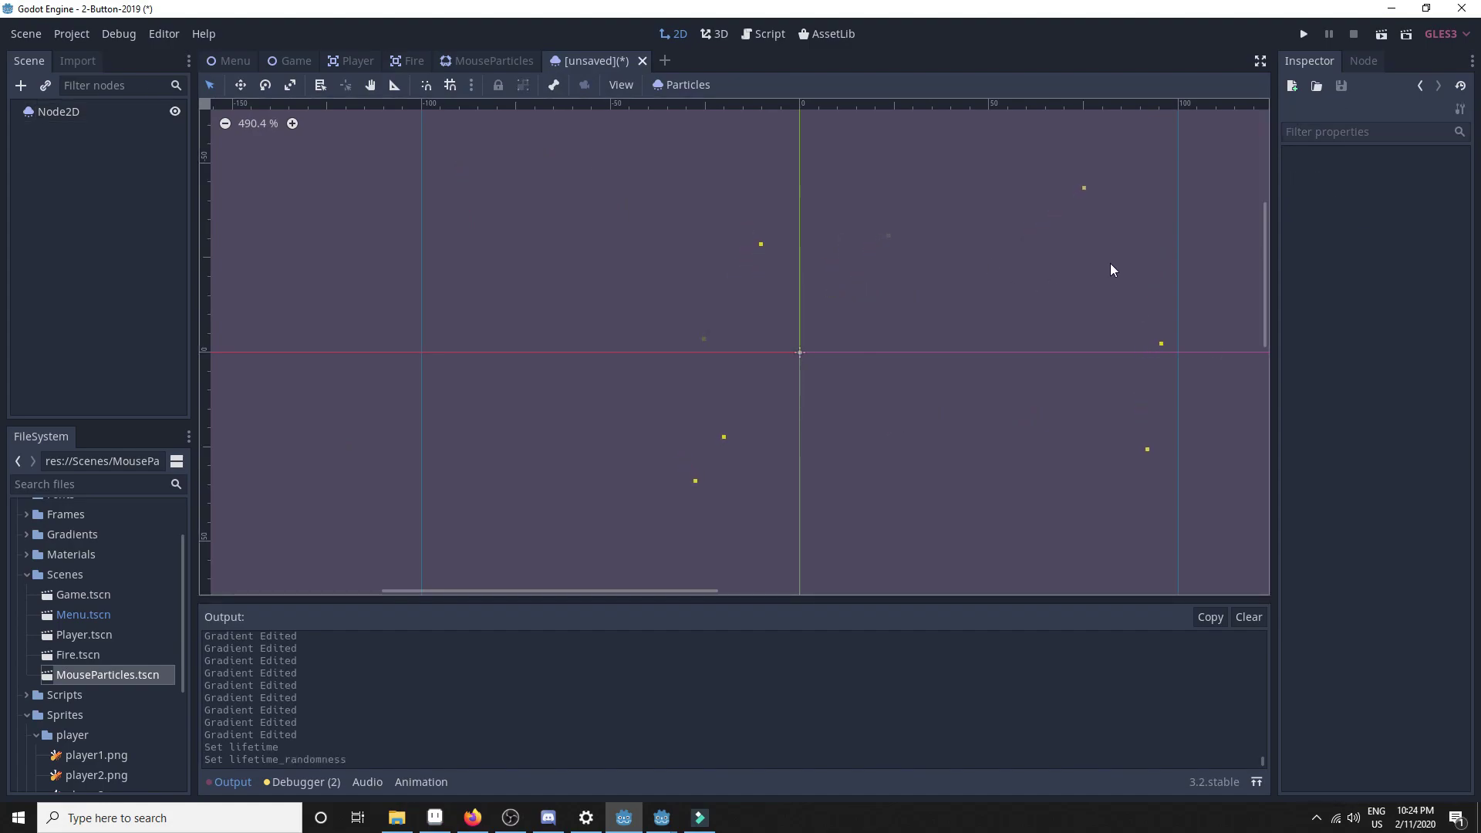
scroll(1020, 289, "down", 1)
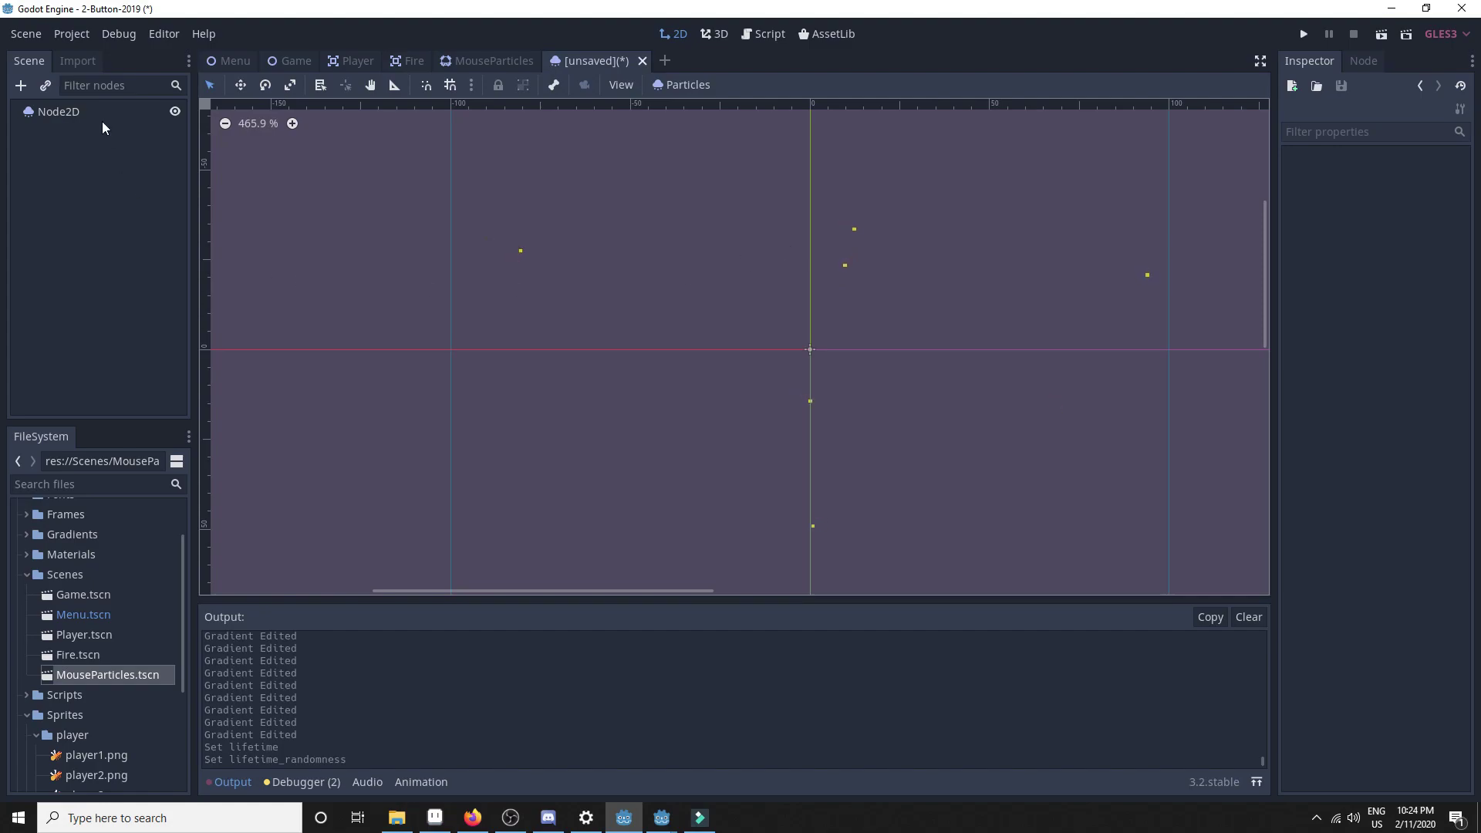
middle_click_drag(959, 422, 884, 446)
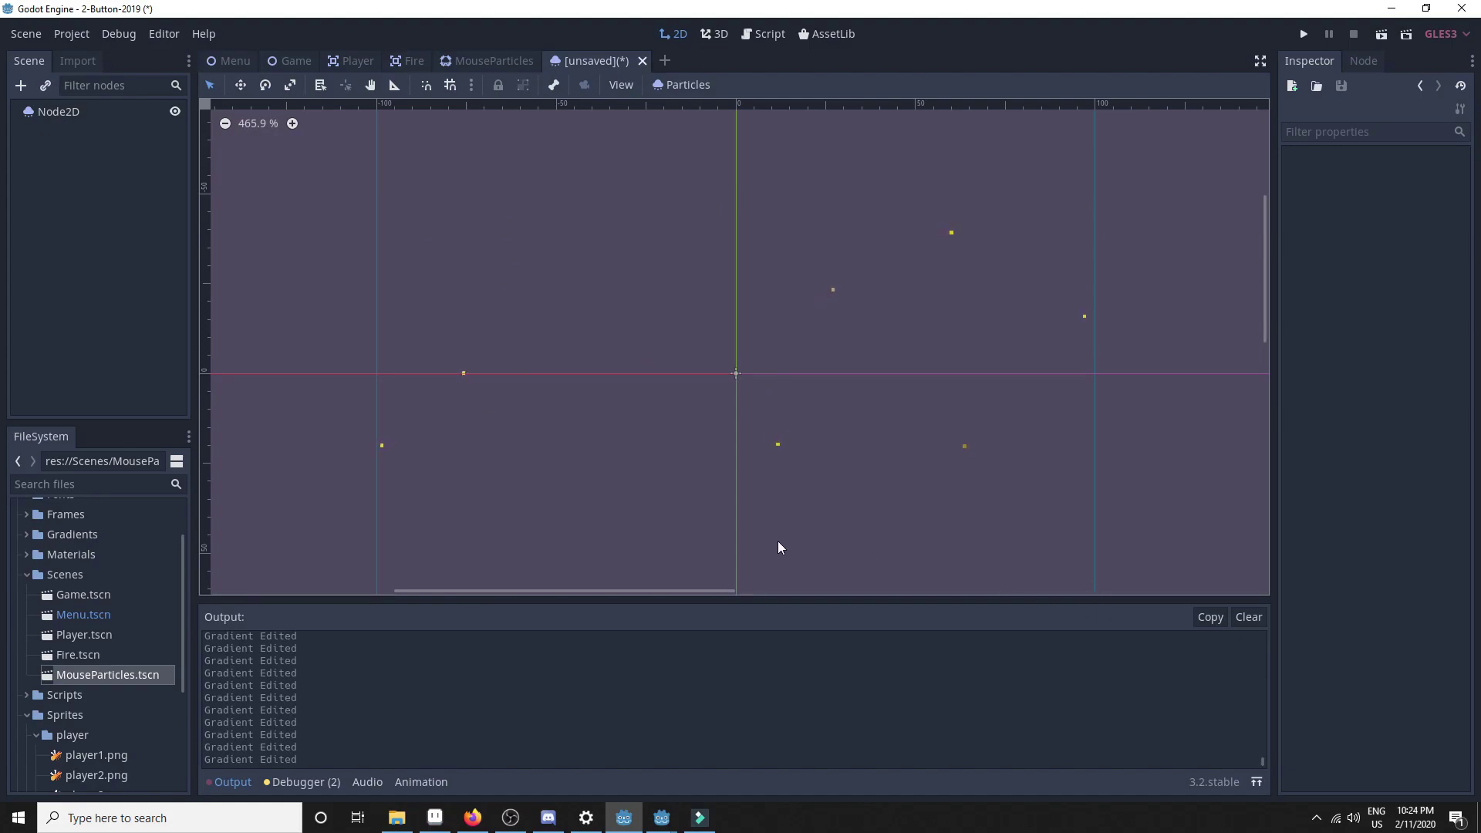
left_click(45, 114)
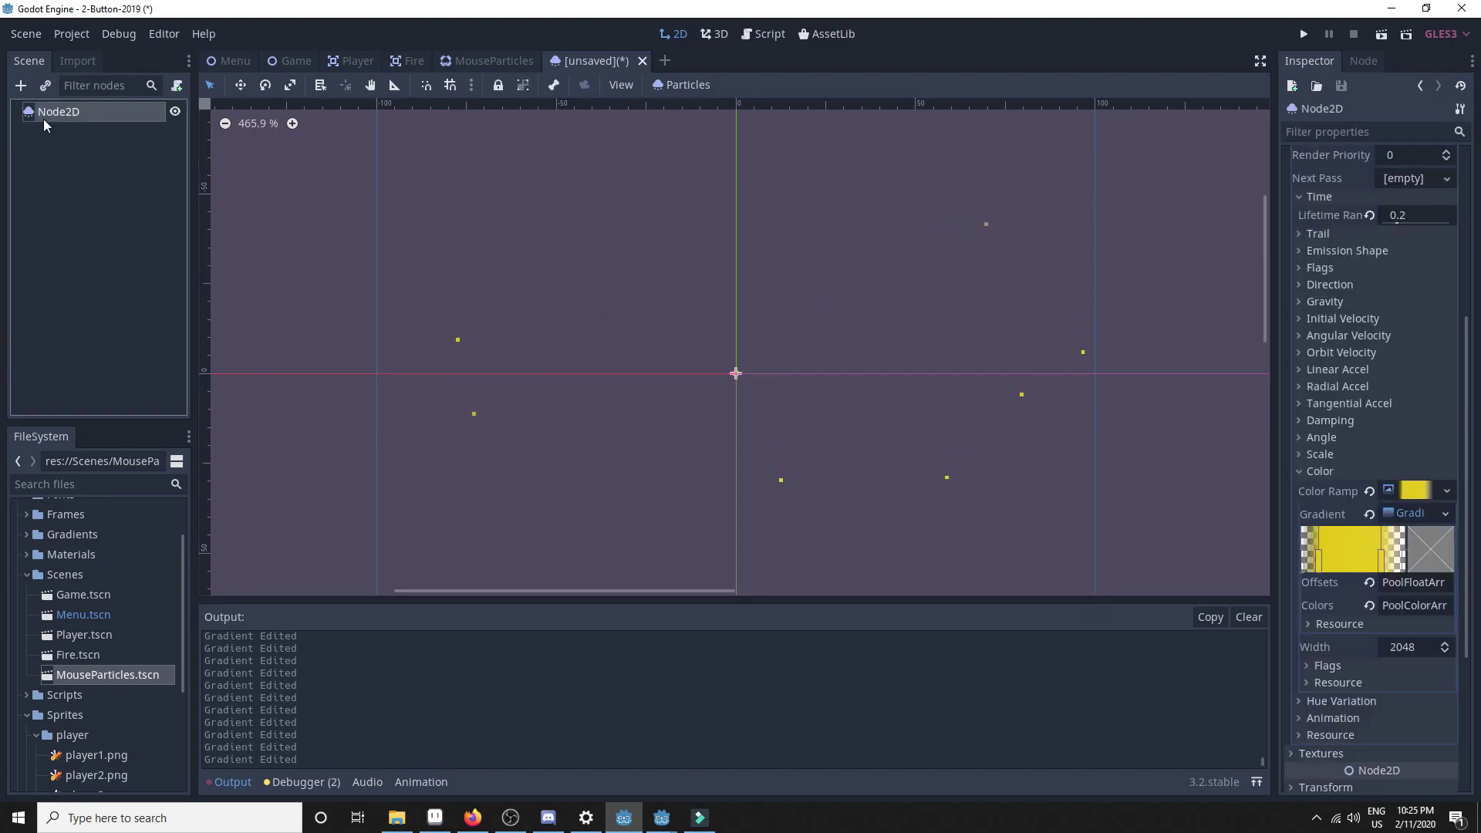
scroll(1369, 386, "down", 4)
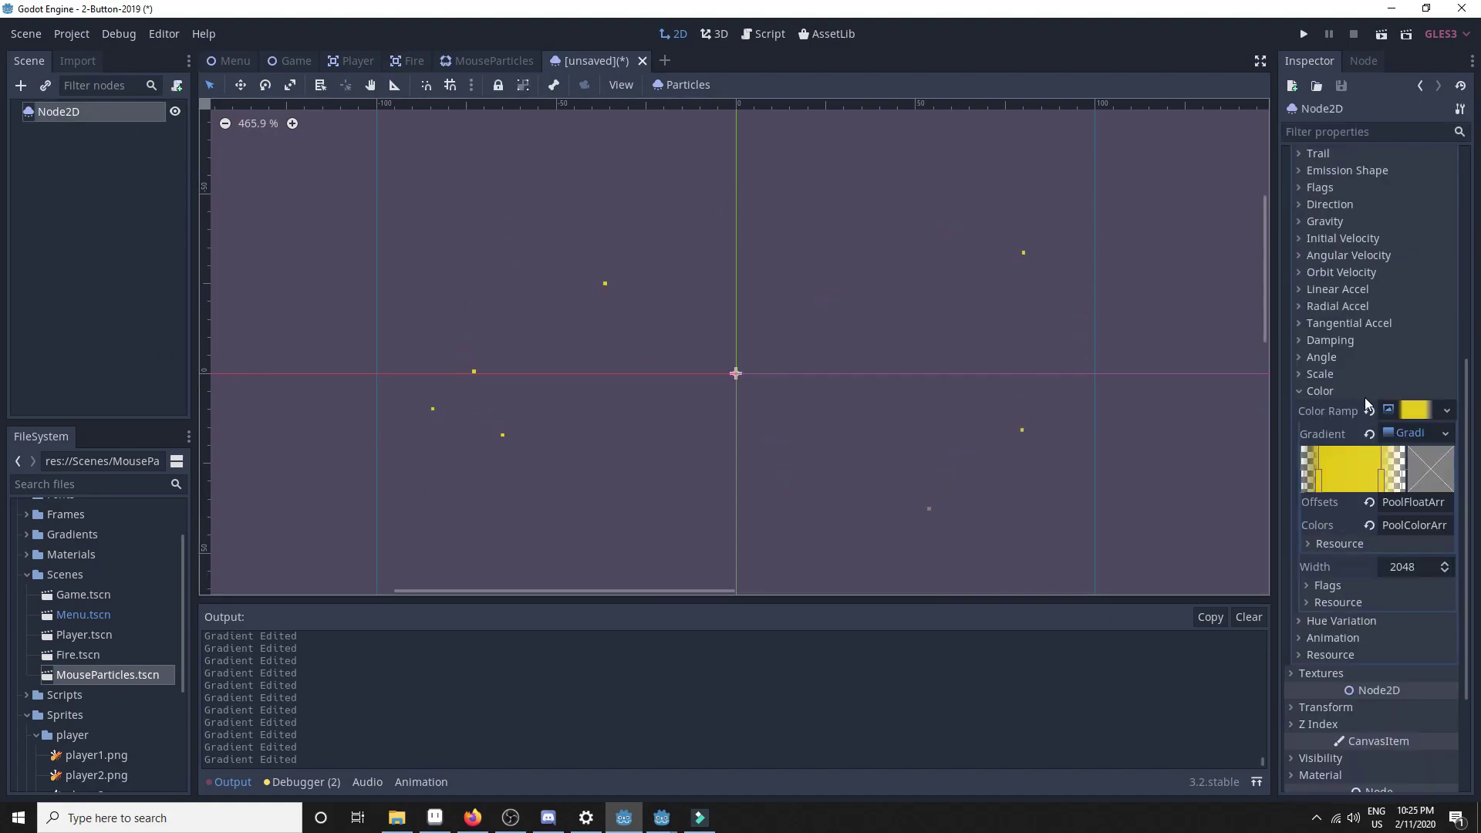
scroll(1319, 361, "up", 6)
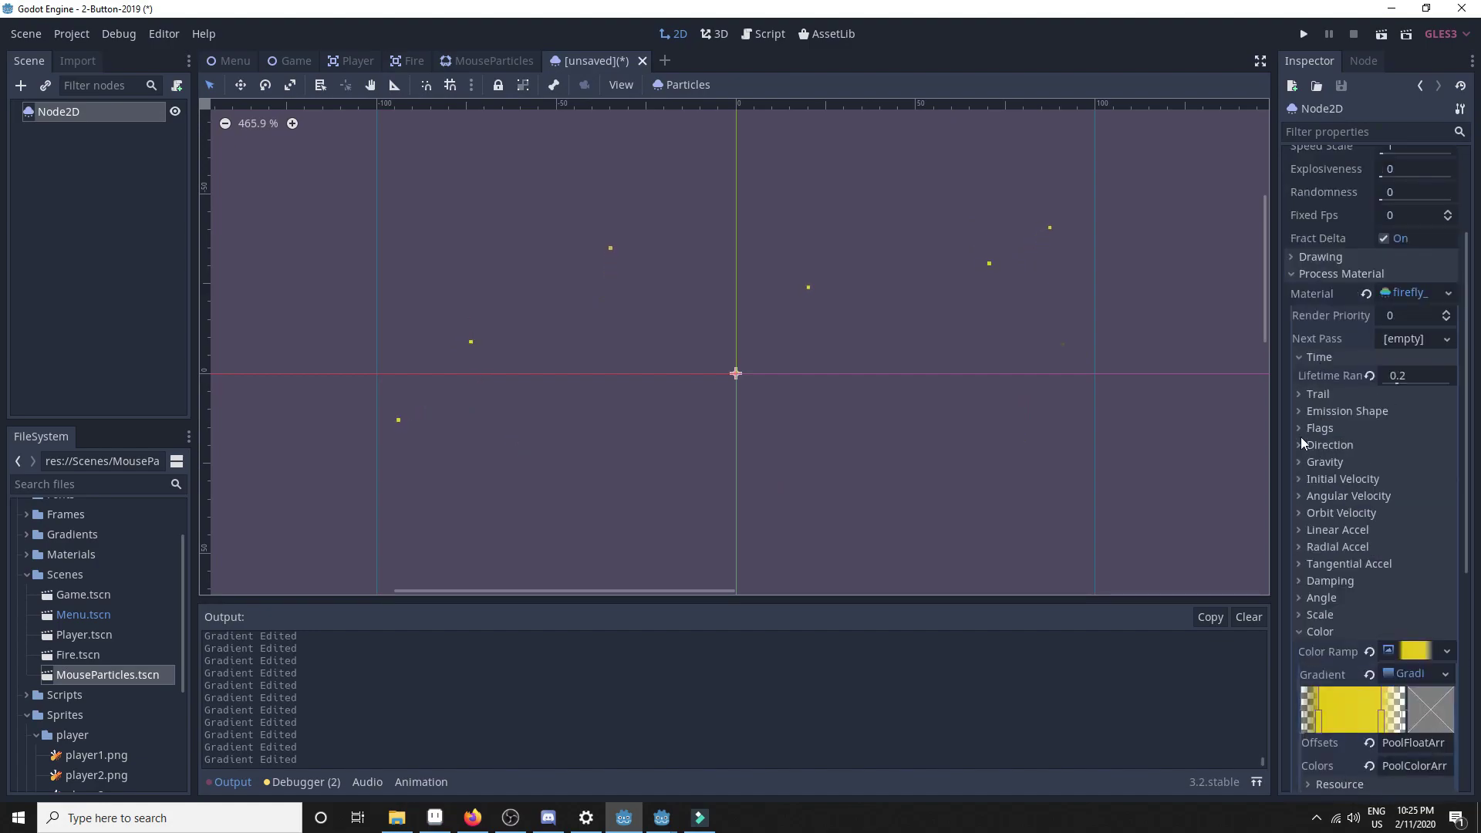
left_click(1297, 445)
left_click(1297, 446)
left_click(1299, 410)
left_click(1334, 468)
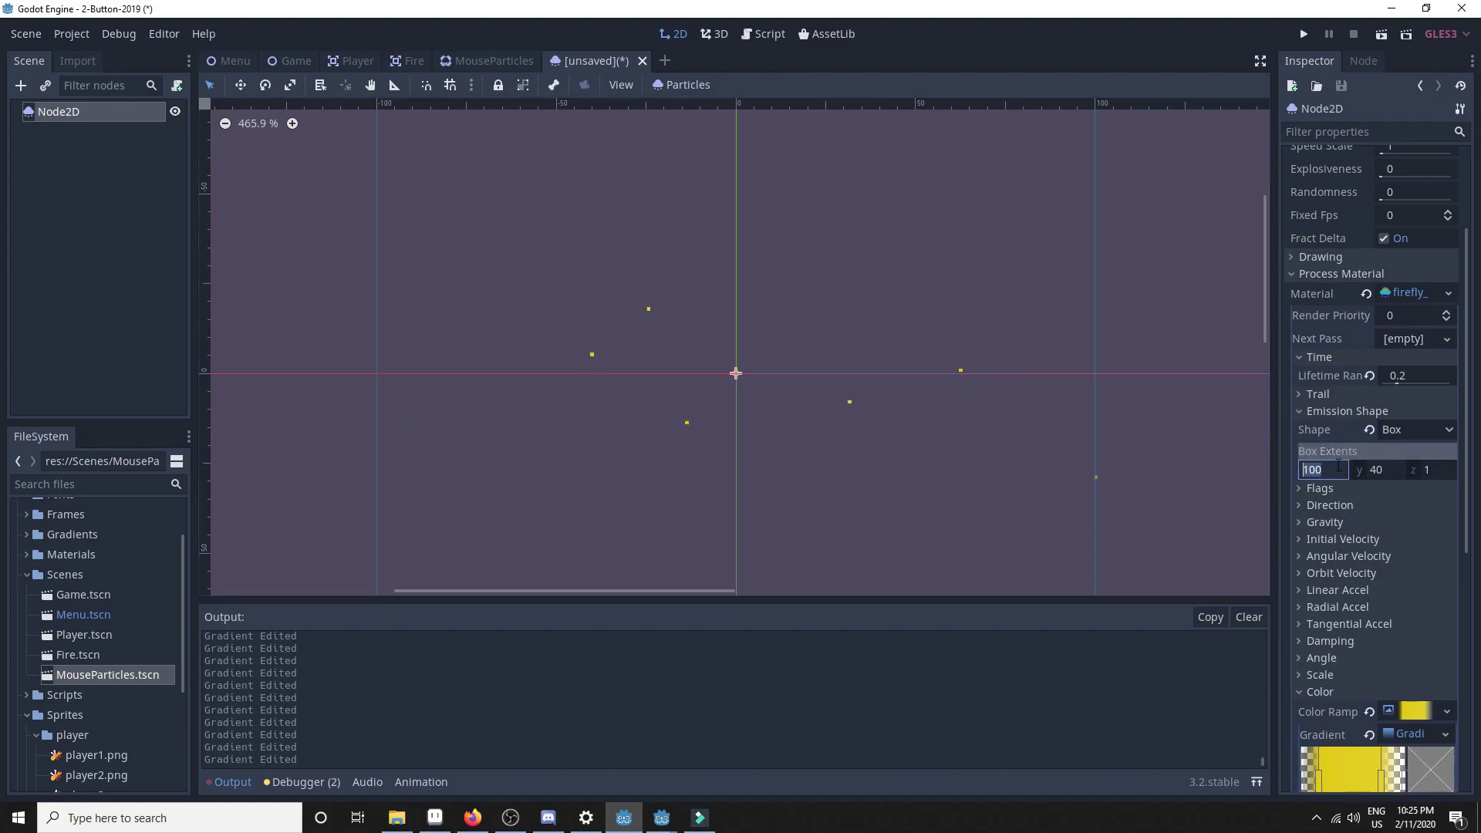
type("200")
key("BackSpace")
key("BackSpace")
key("BackSpace")
type("2000")
key("Return")
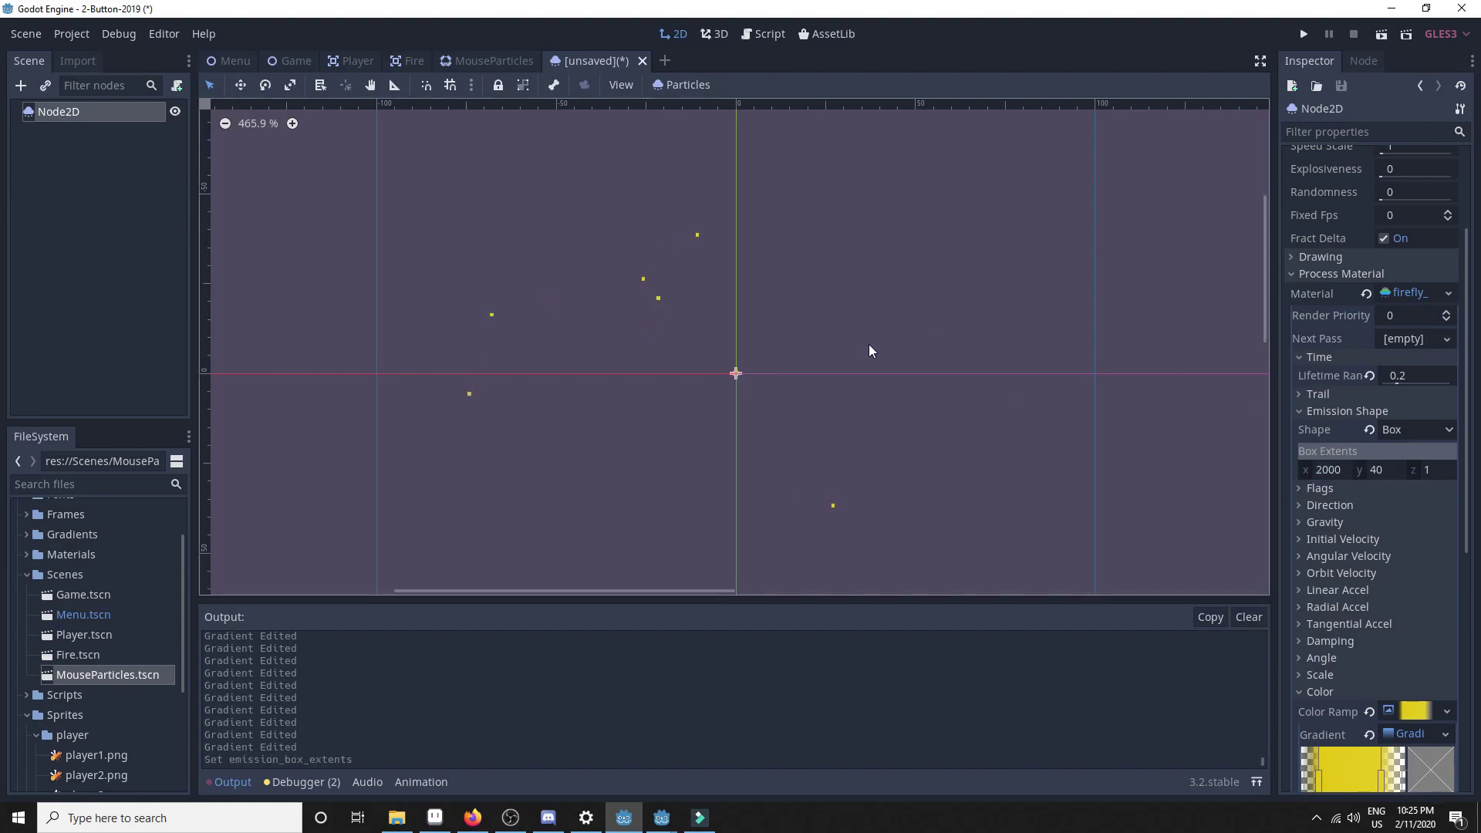
Step: Set the emitter's particle amount to 40 and check the wider spread of fireflies in the viewport
scroll(868, 344, "down", 9)
scroll(867, 344, "down", 3)
scroll(1336, 354, "up", 4)
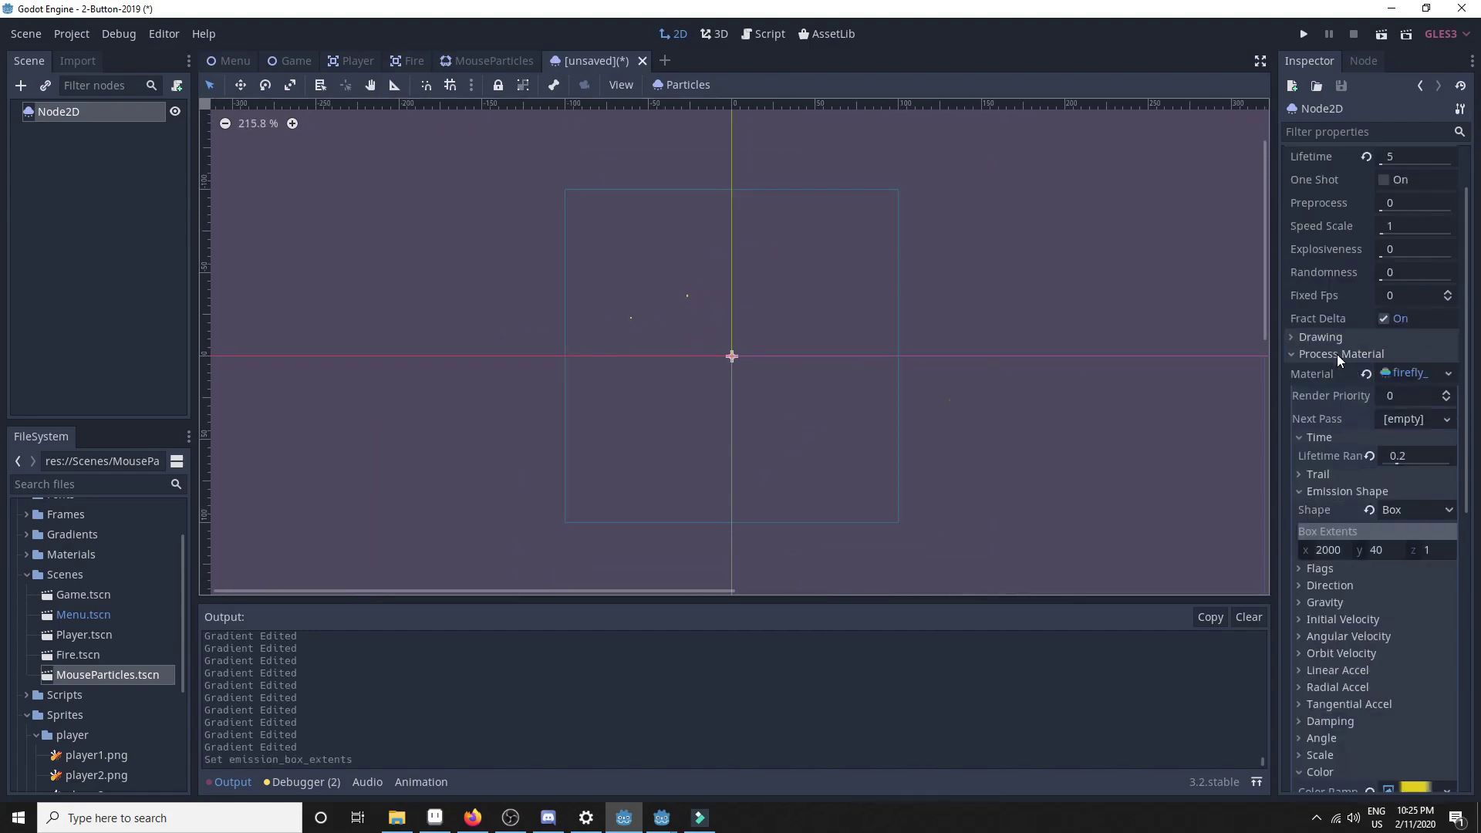
left_click(1403, 198)
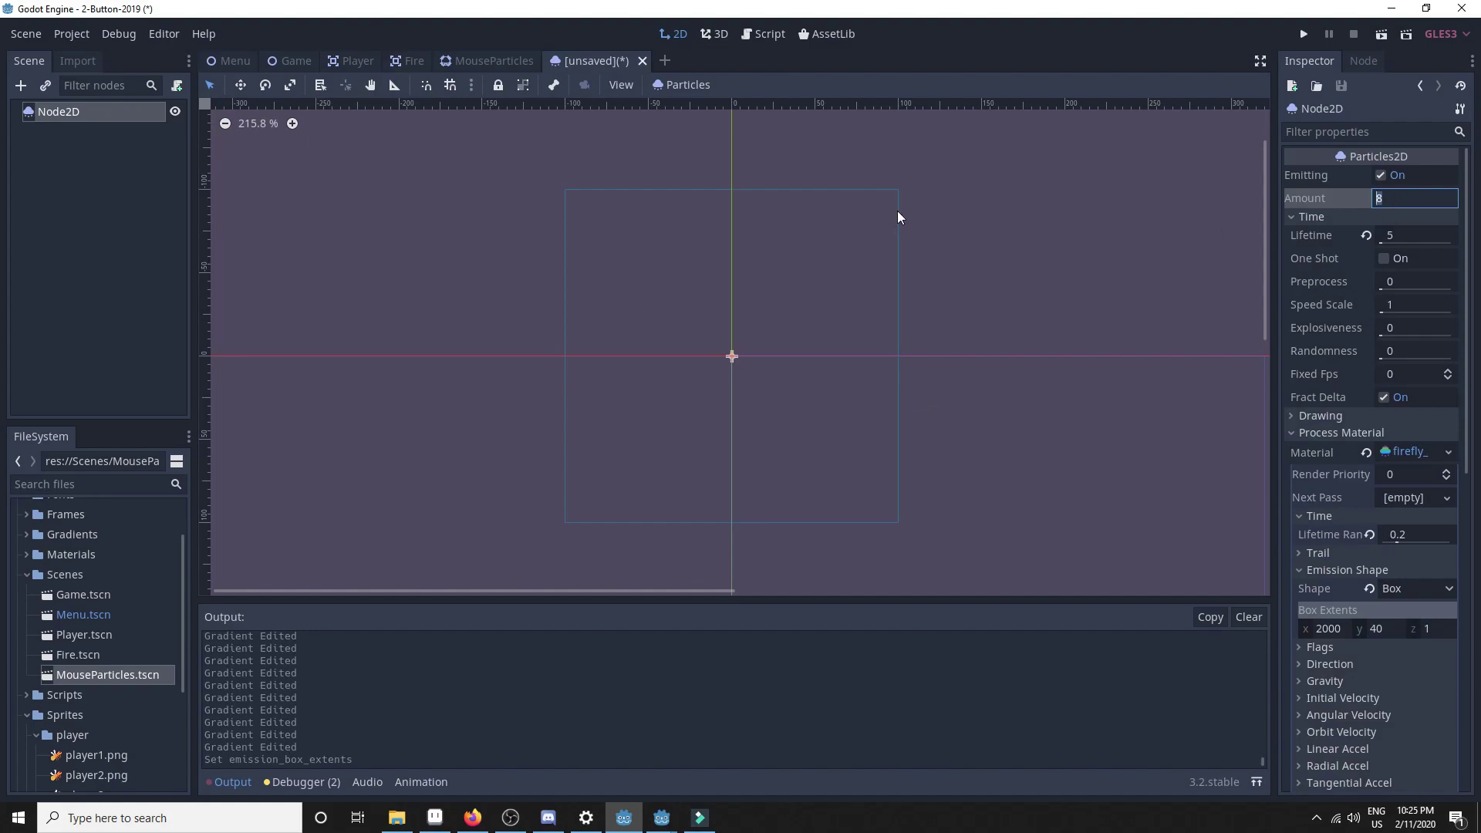
type("40")
key("Return")
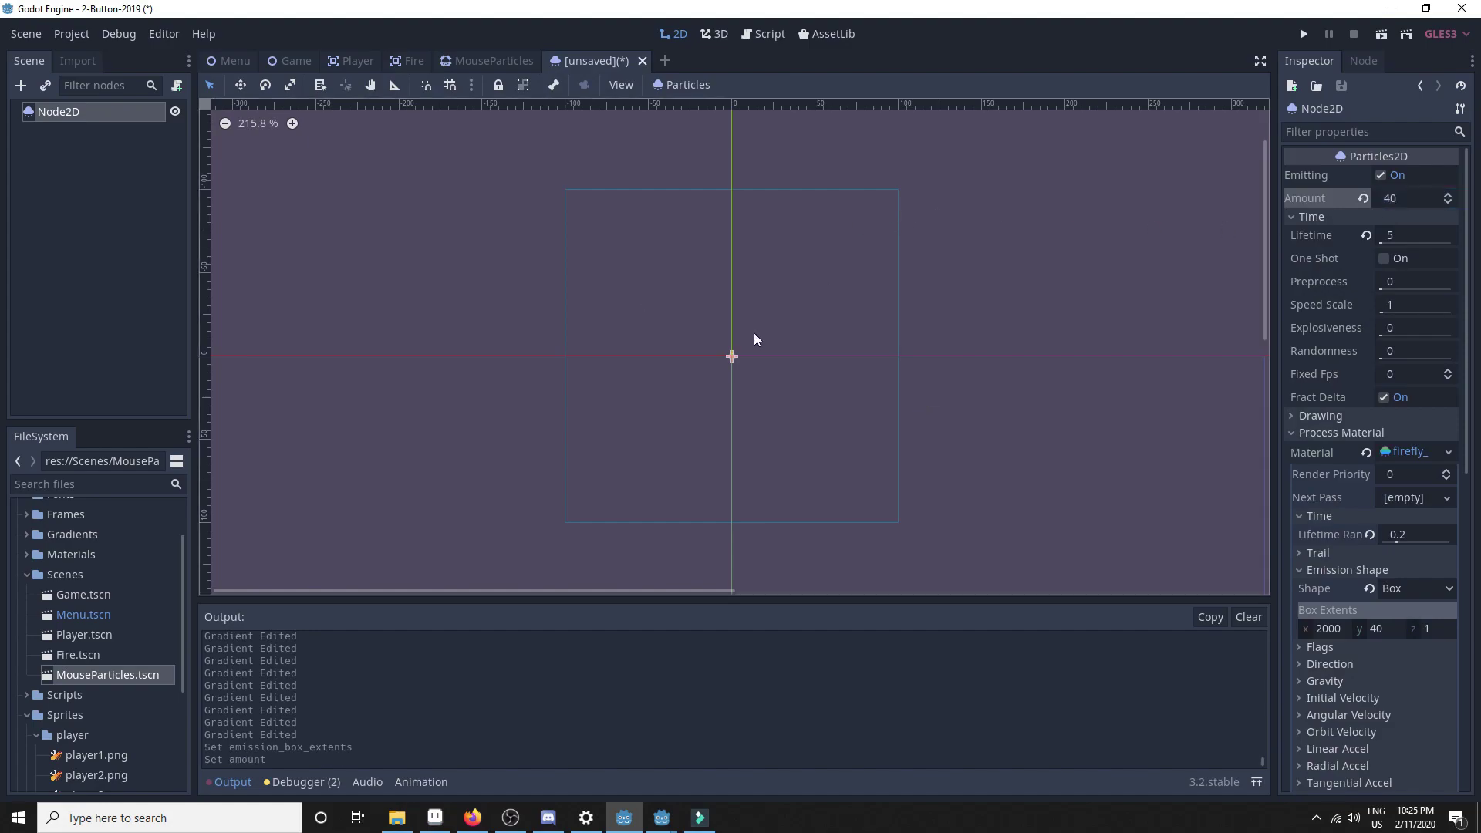
scroll(754, 339, "down", 2)
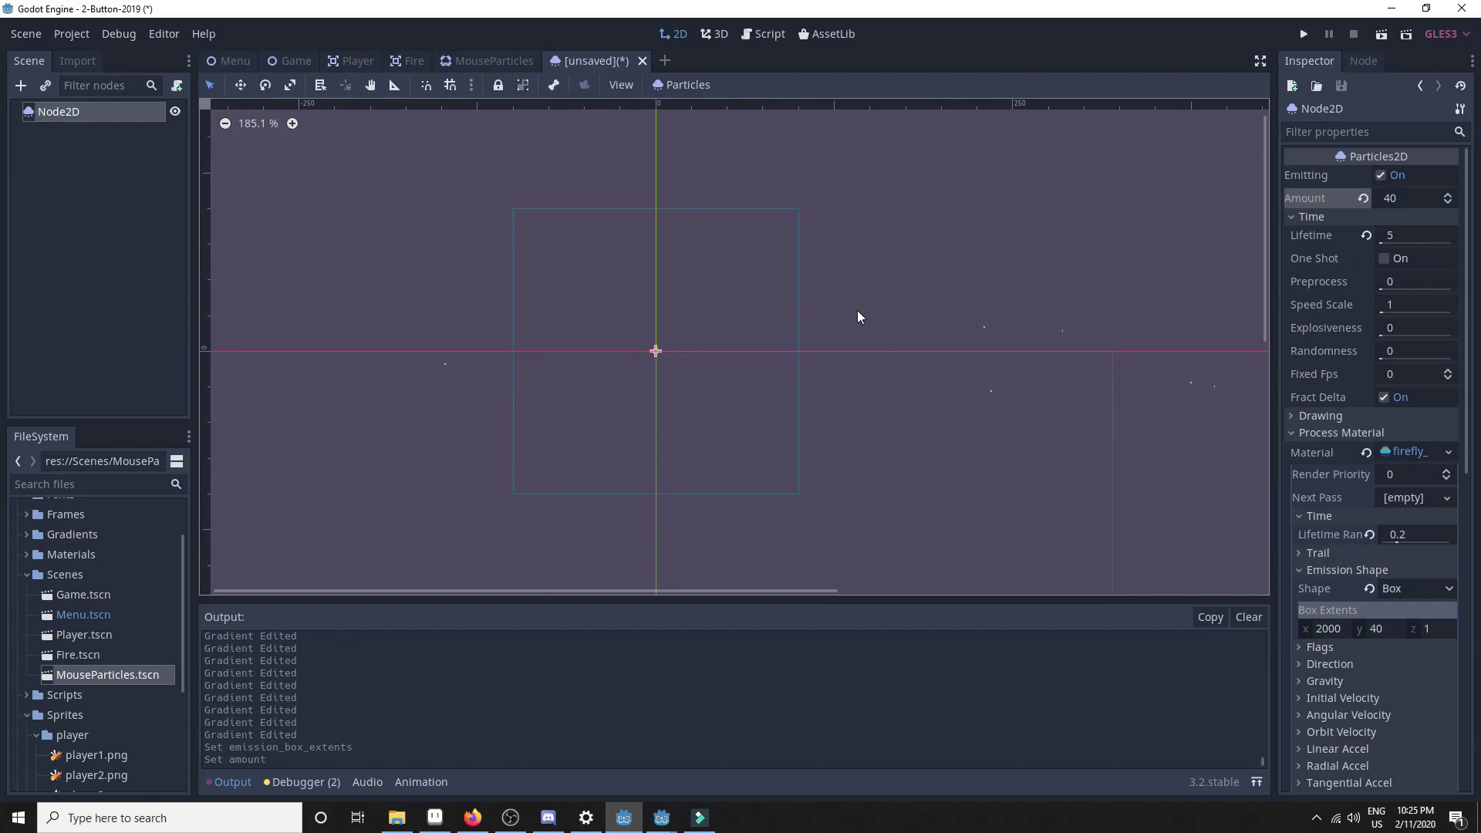
scroll(799, 358, "up", 1)
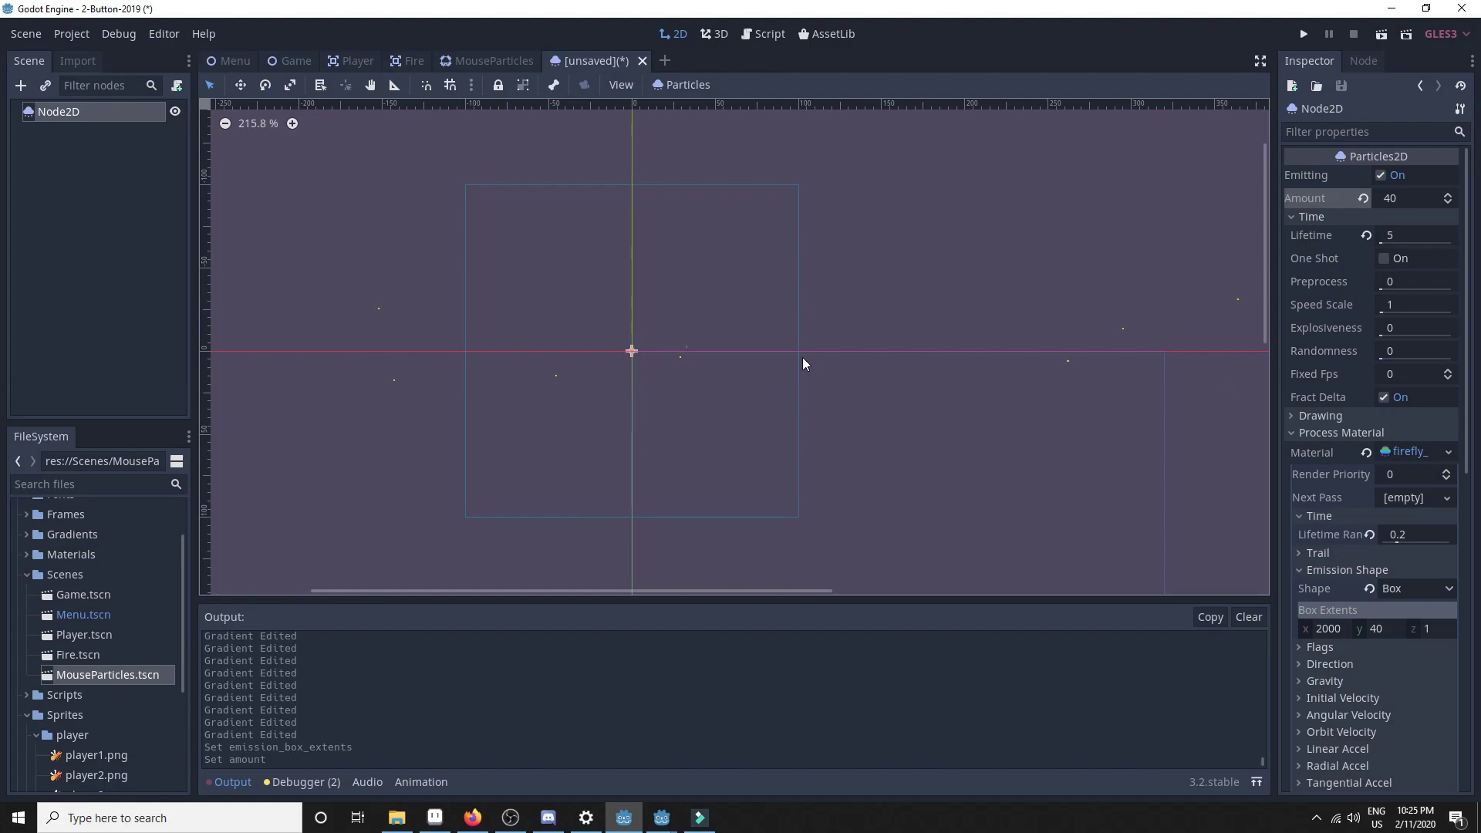
Step: Save the scene as Fireflies.tscn in the Scenes folder
key("ctrl+s")
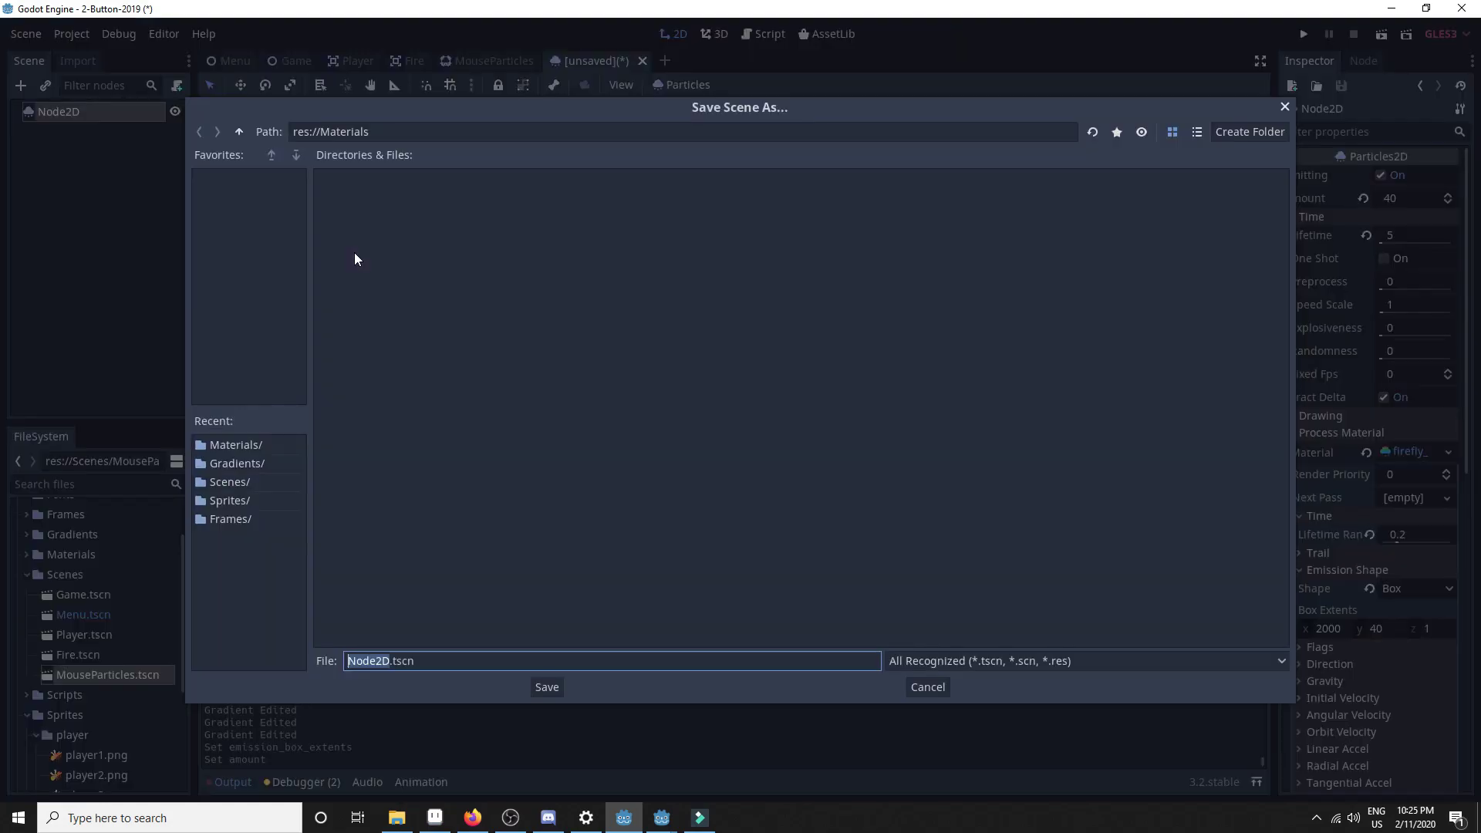
left_click(227, 483)
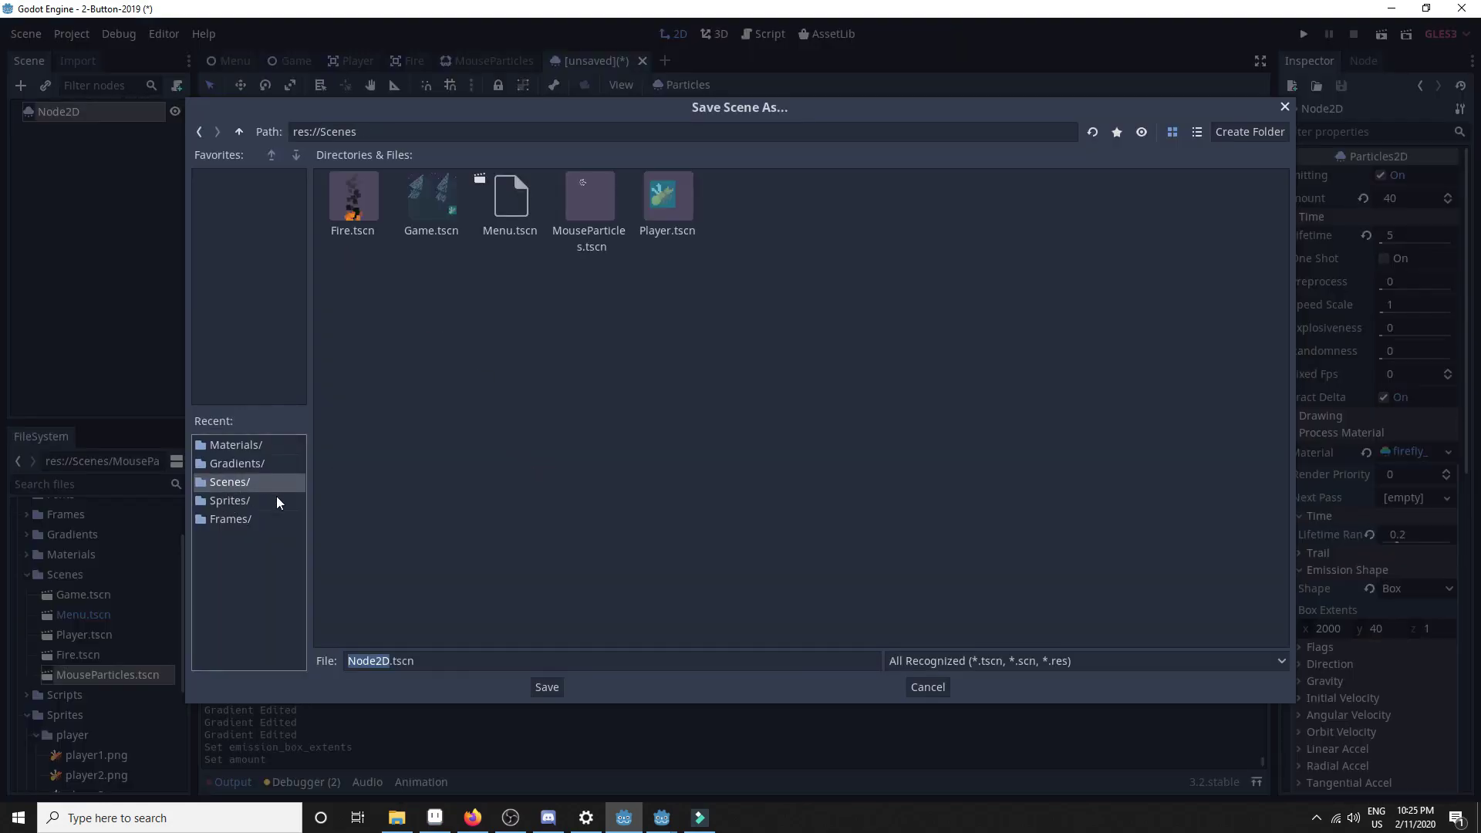
left_click(393, 662)
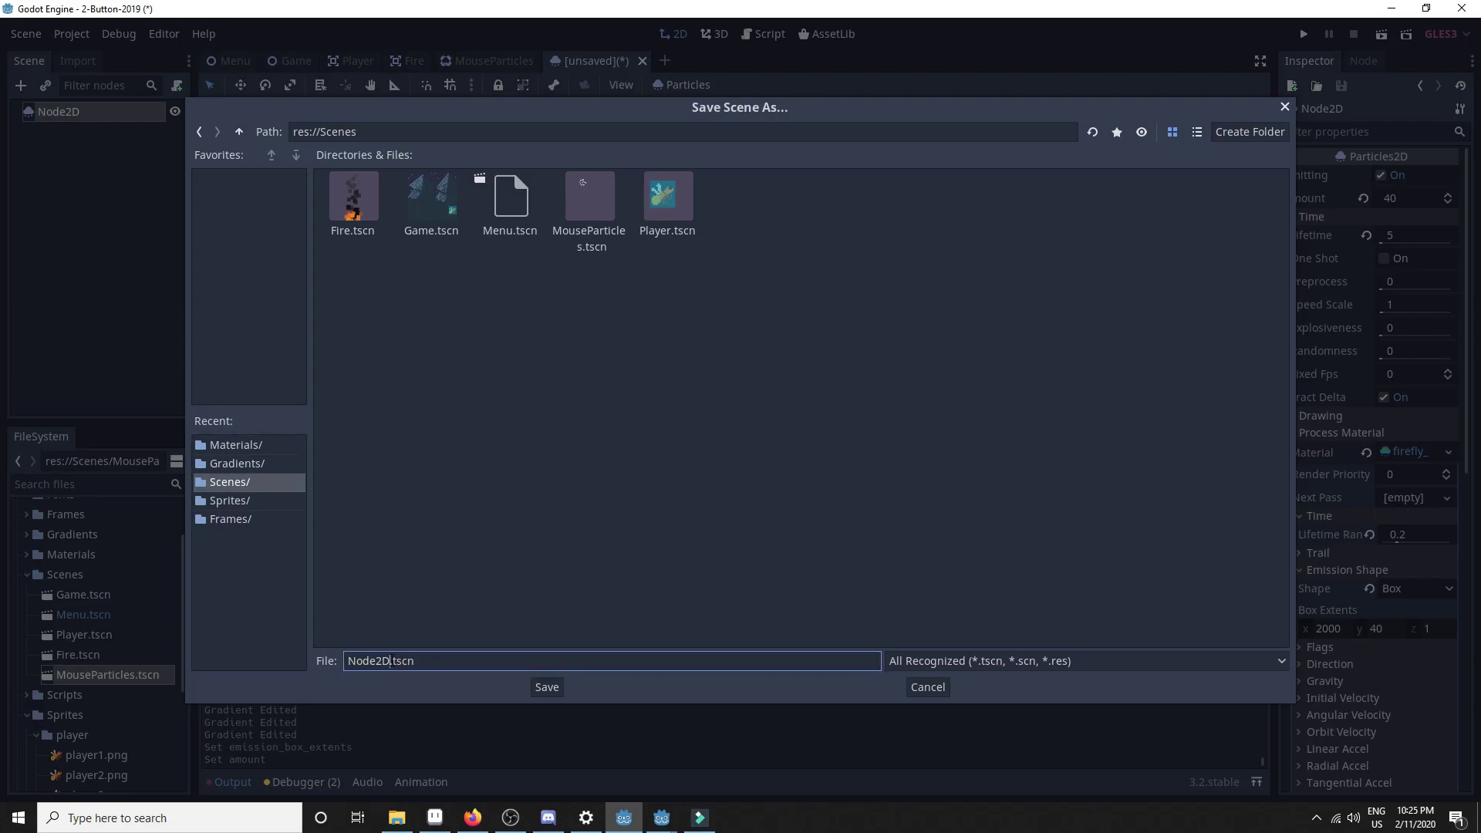
left_click_drag(393, 662, 239, 644)
type("Fireflies")
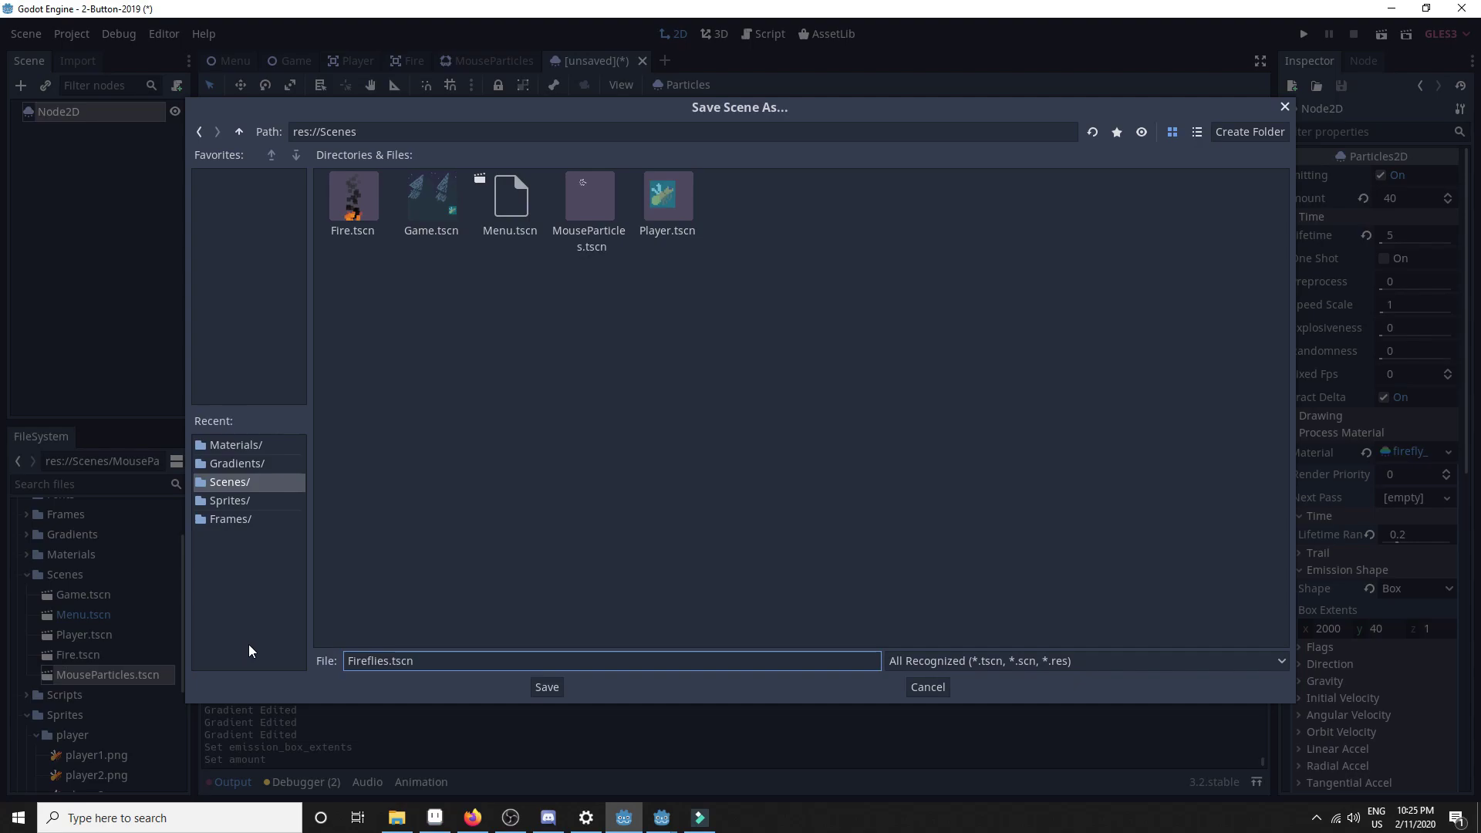
left_click(547, 686)
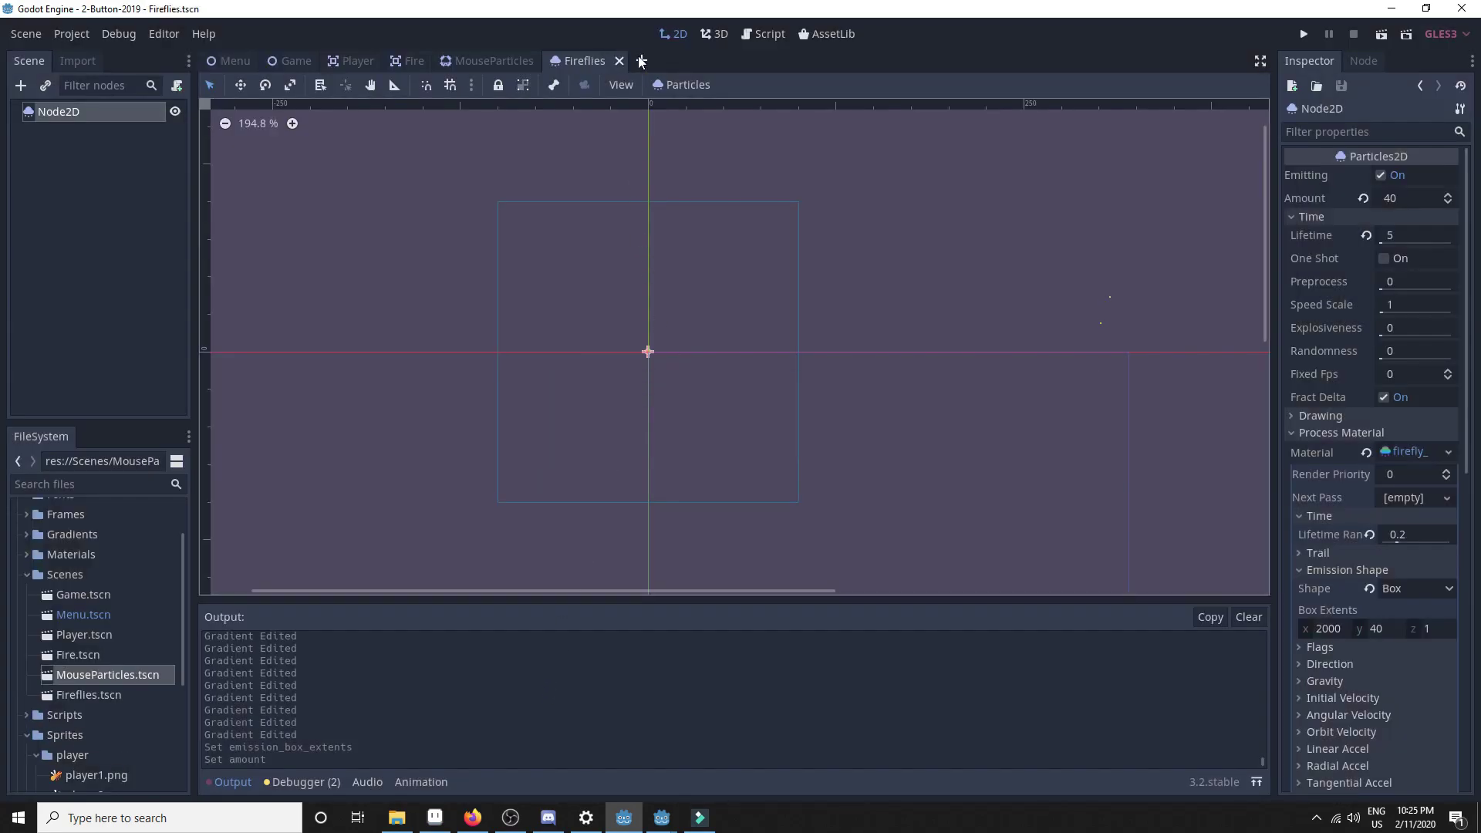
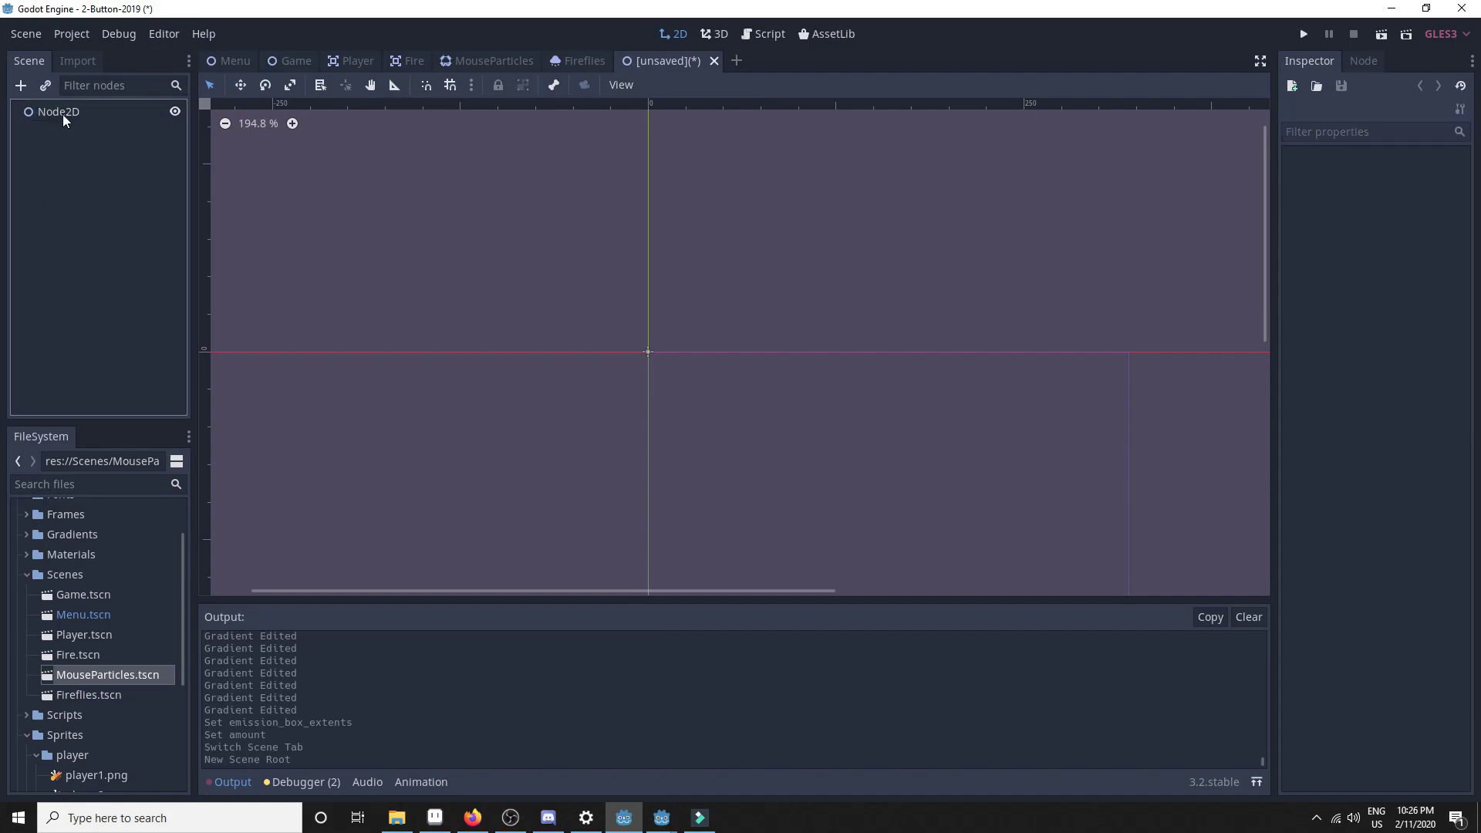
Step: Create a new scene with a Node2D root and add a Particles2D child node to it
key("ctrl+n")
left_click(88, 127)
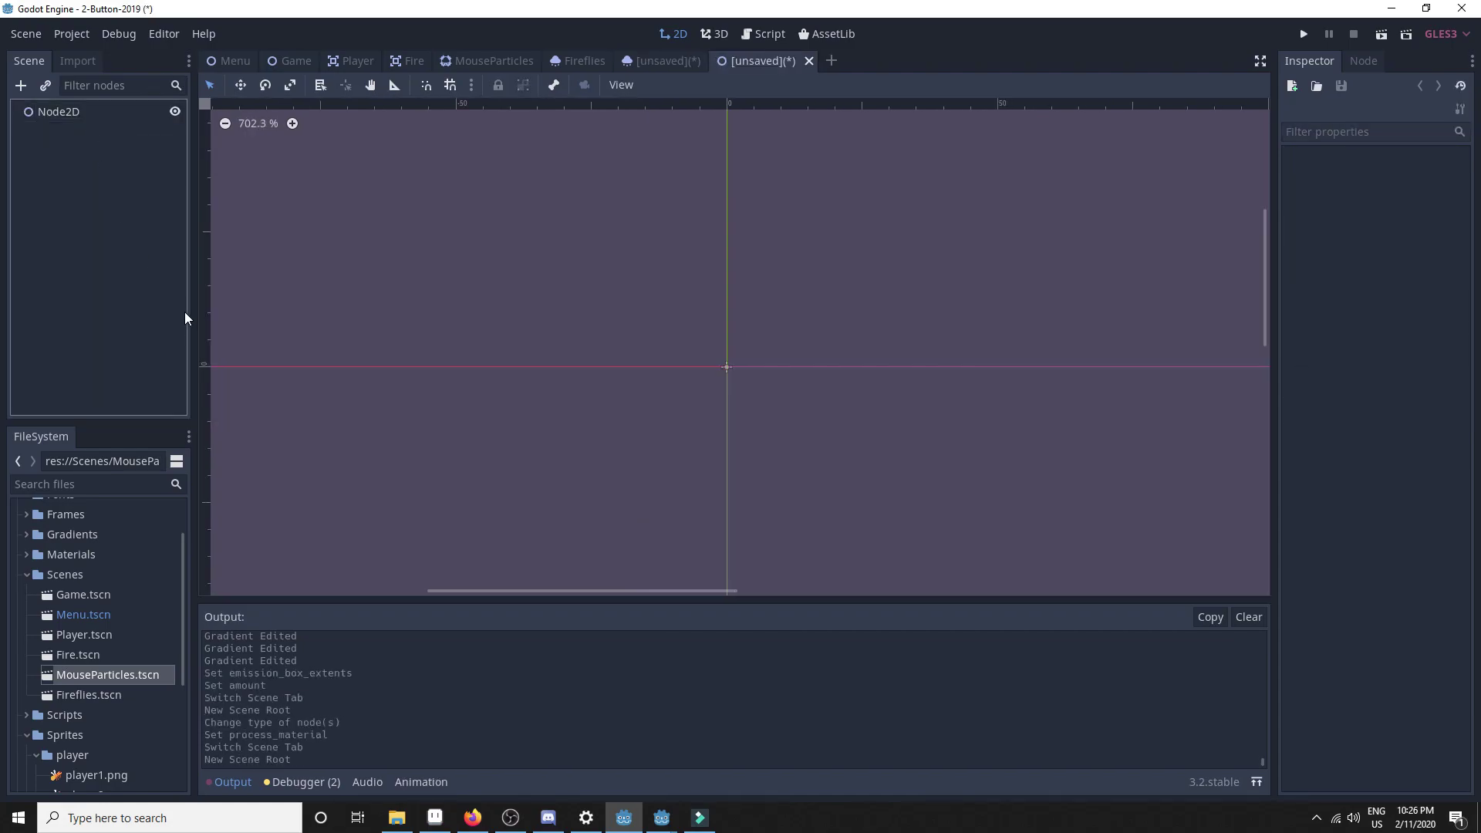
right_click(64, 114)
left_click(85, 123)
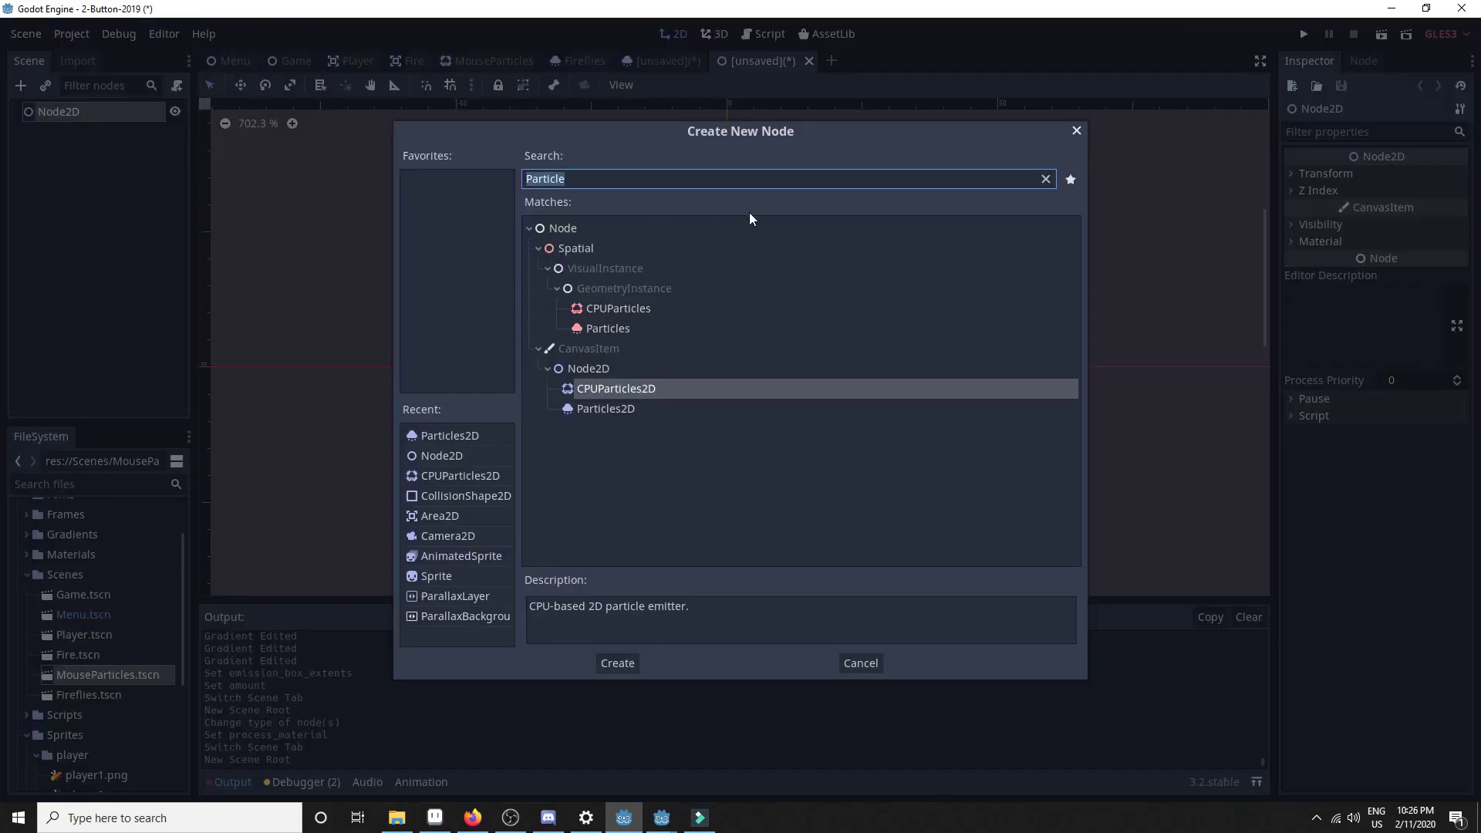
double_click(605, 408)
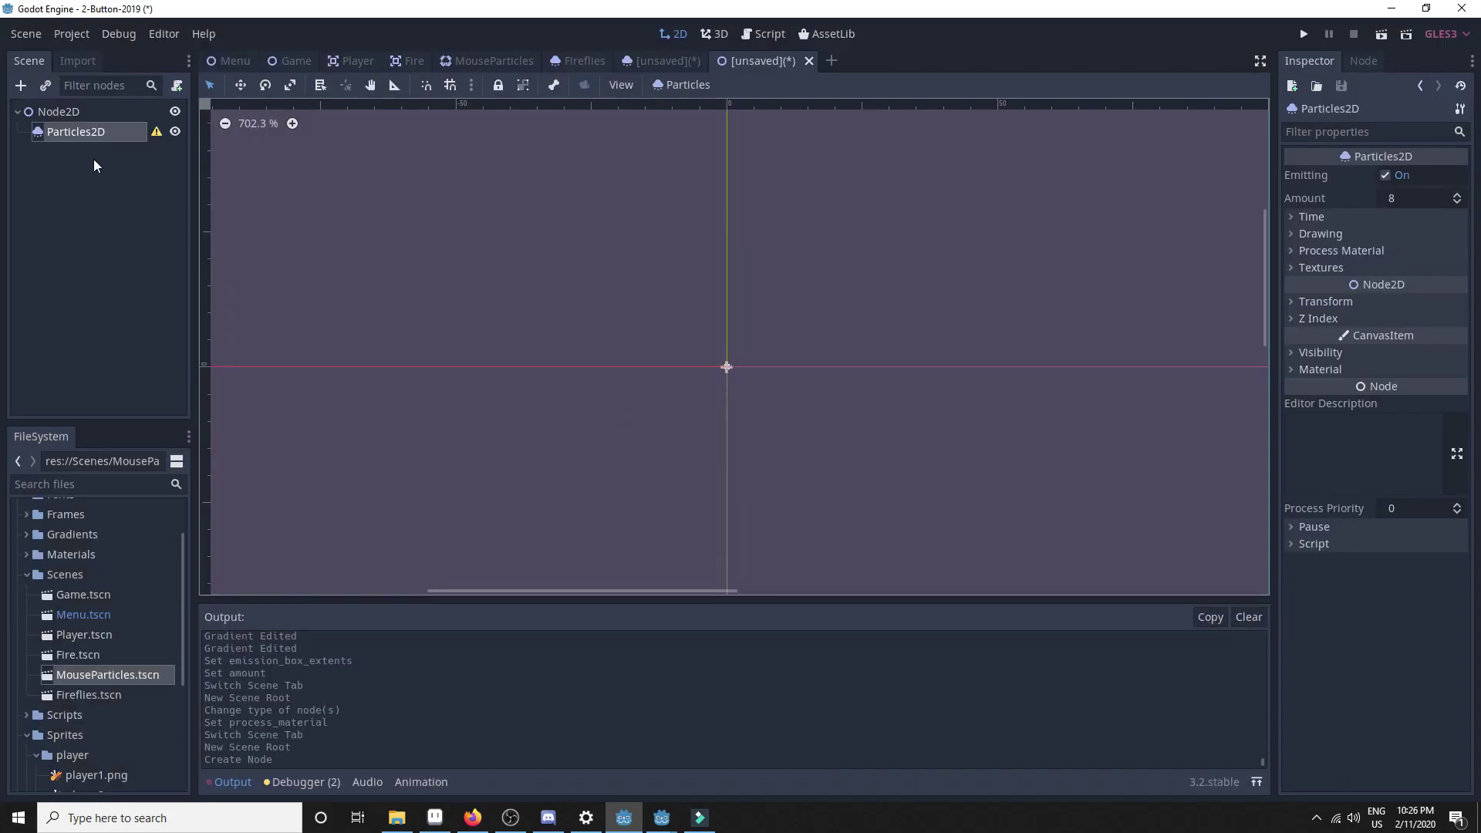
Step: Duplicate the Particles2D node and rename the original Fire
right_click(88, 133)
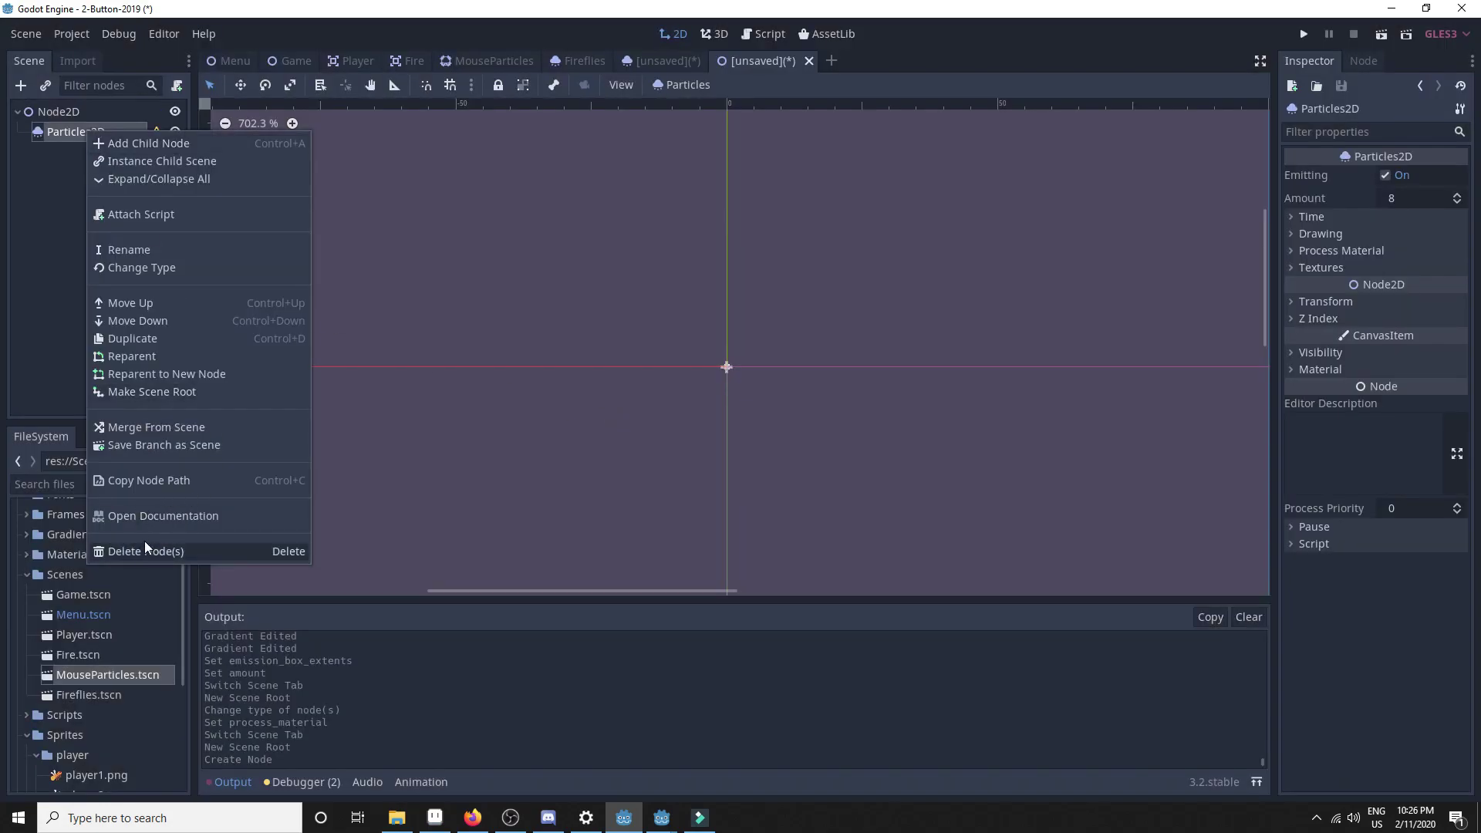
left_click(137, 339)
left_click(67, 138)
key("BackSpace")
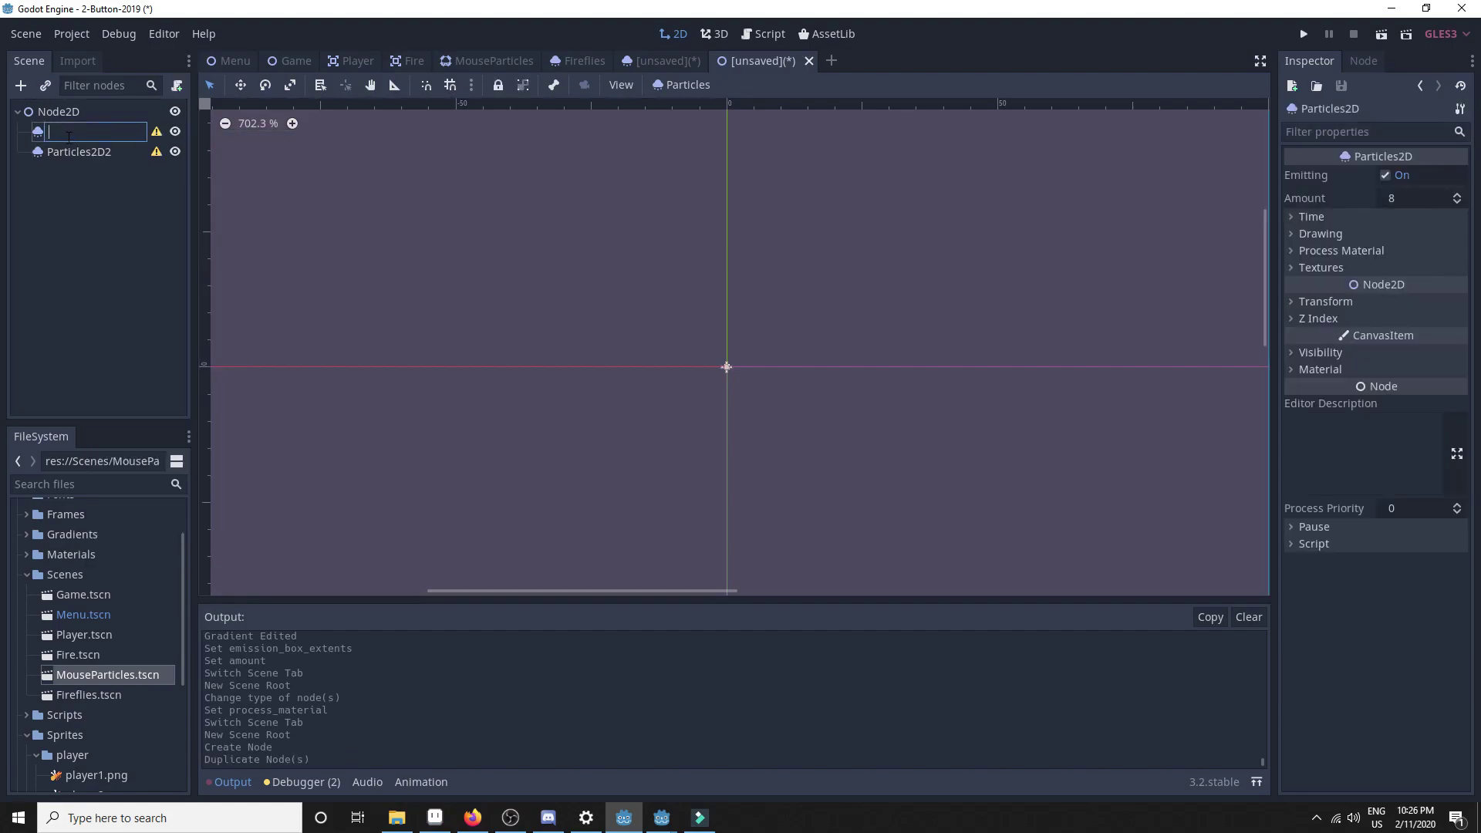
type("Fire")
key("Return")
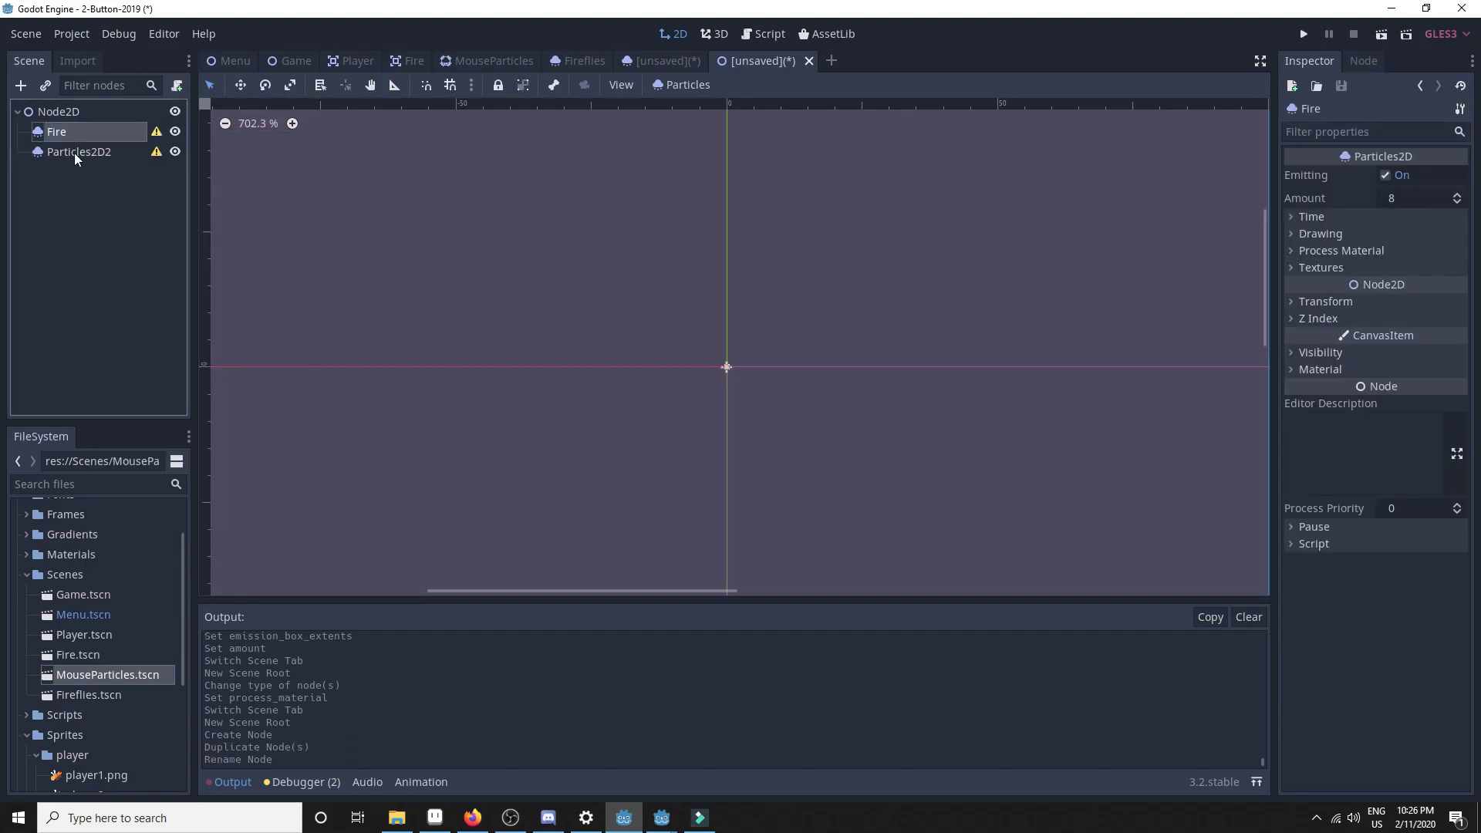
Step: Rename the duplicated particle node Smoke
left_click(76, 154)
left_click(76, 154)
type("Smok")
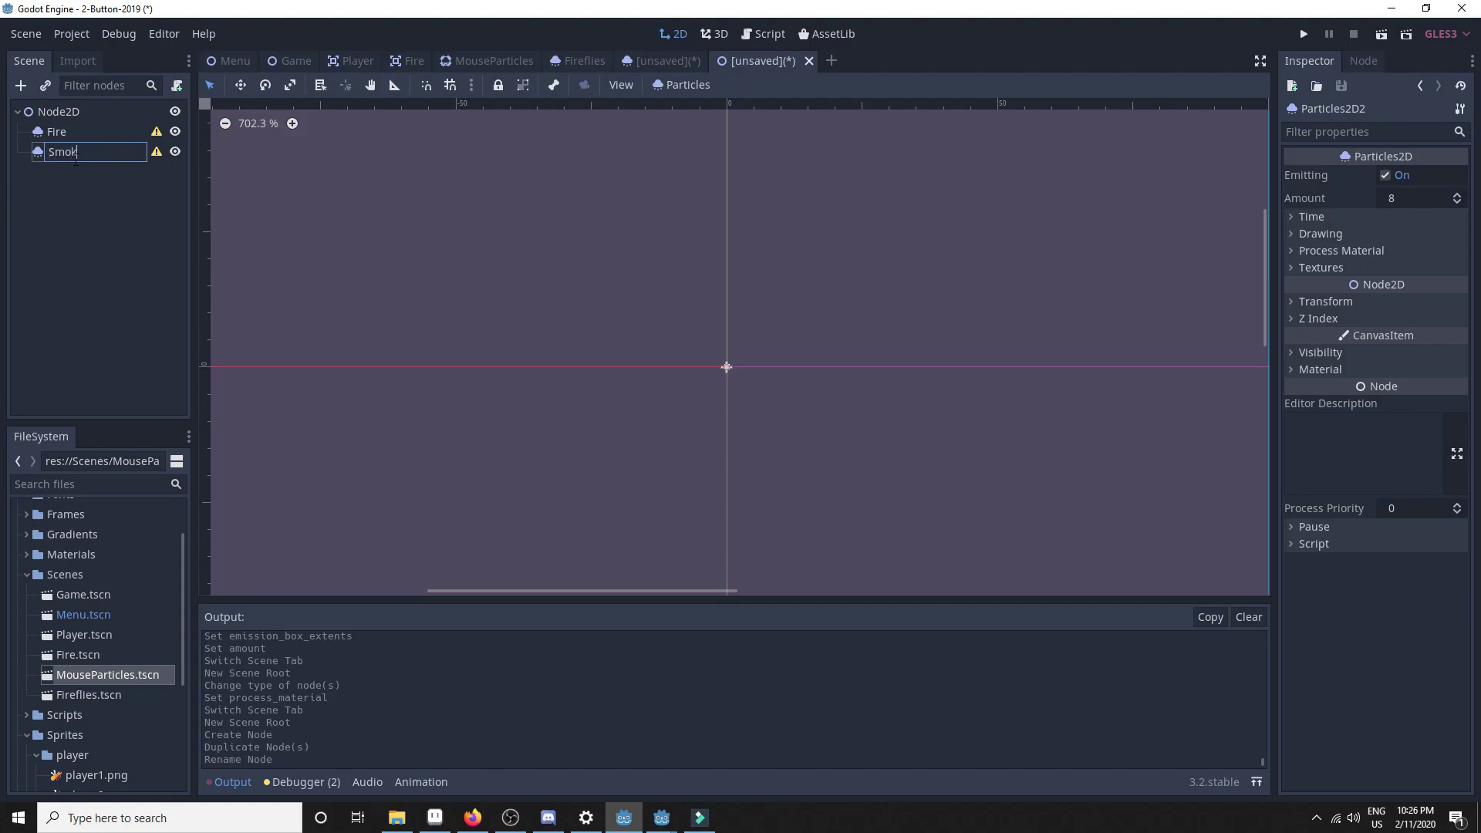
type("e")
key("Return")
Step: Assign a new ParticlesMaterial as the Fire emitter's process material, and select the Smoke emitter
left_click(78, 136)
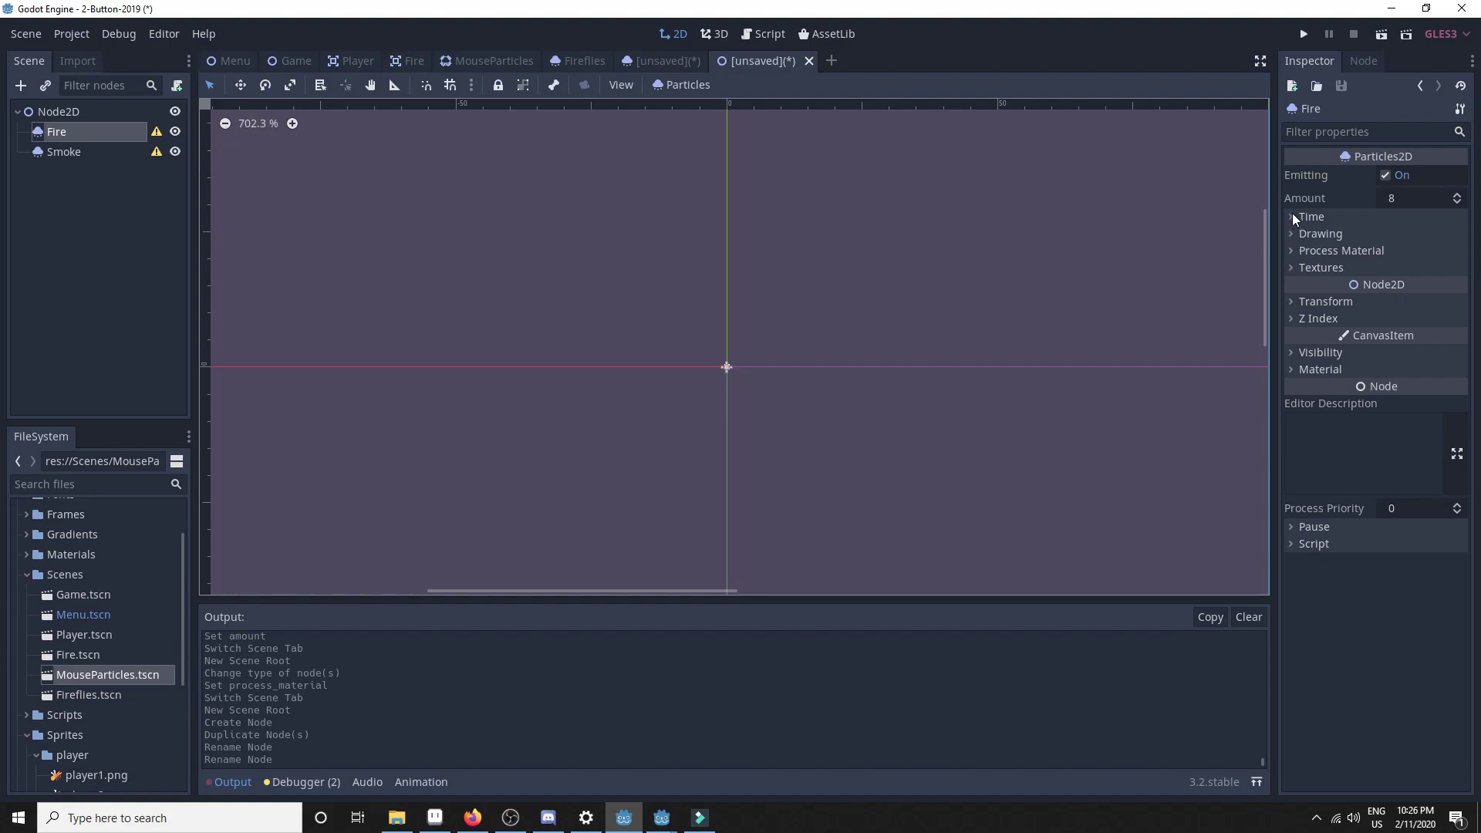
left_click(1326, 250)
left_click(1419, 269)
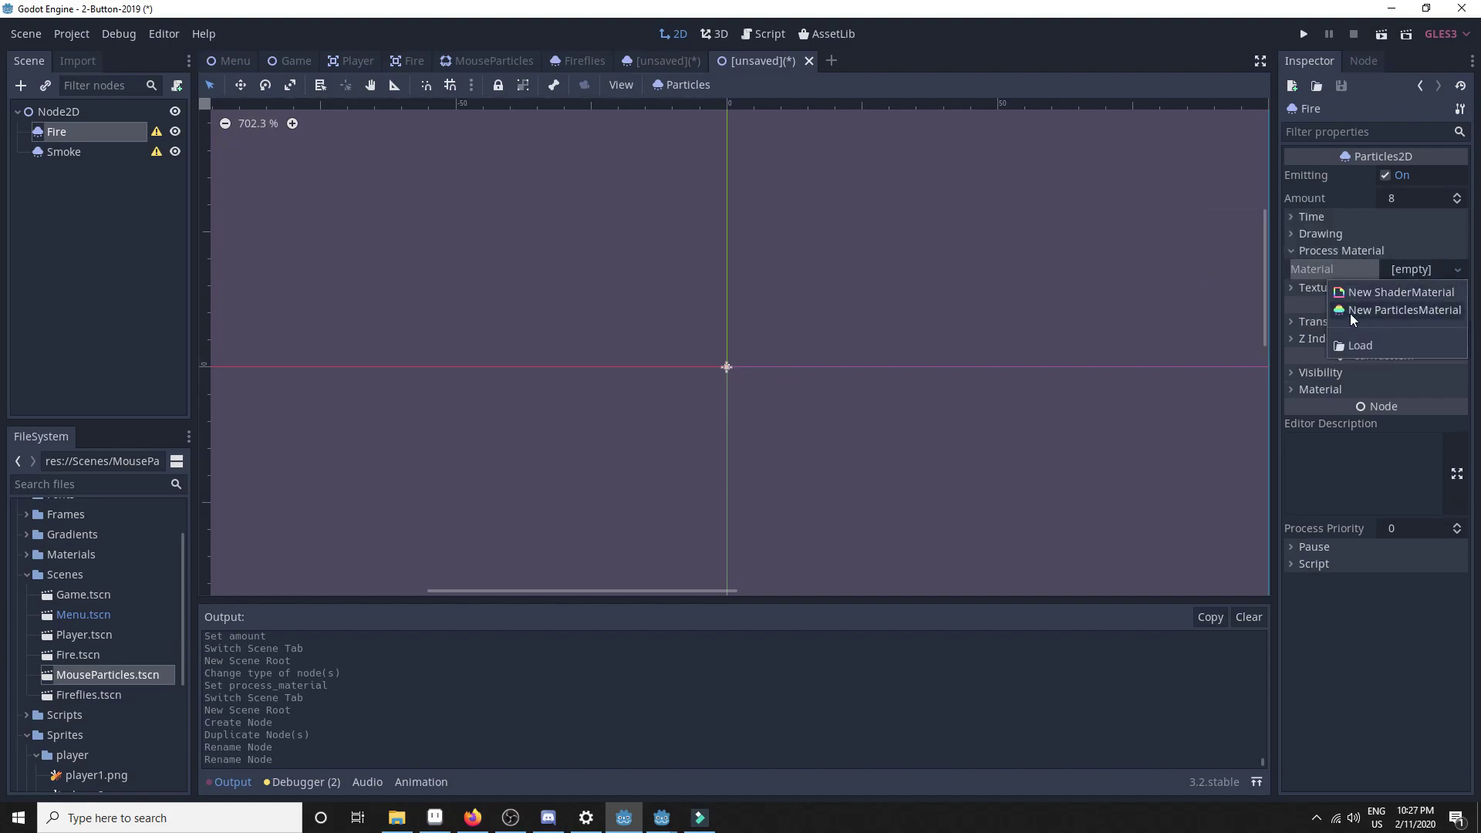
left_click(1388, 310)
left_click(64, 152)
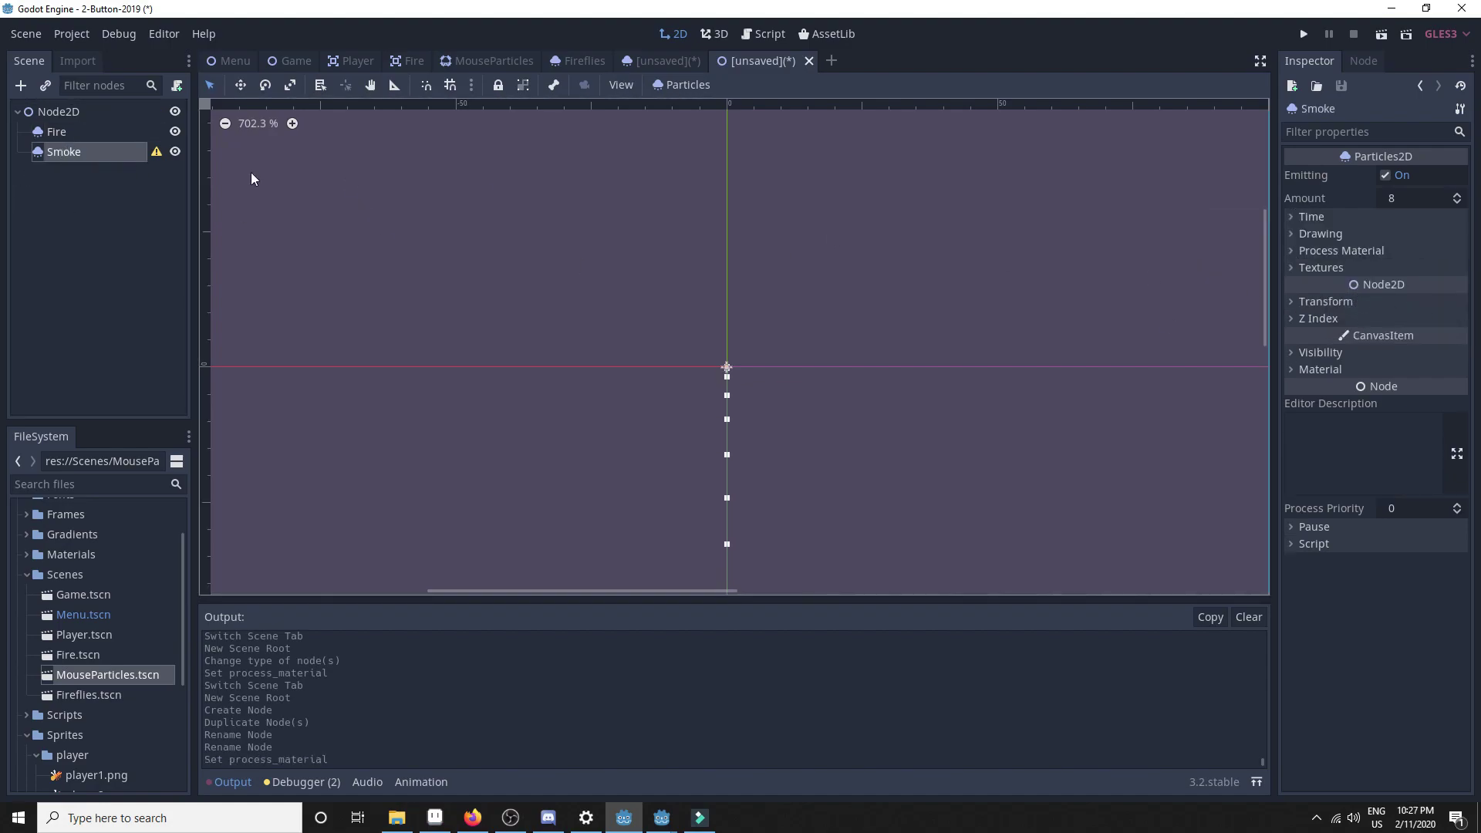
Step: Set the Y gravity of the Fire emitter's process material to 0
left_click(70, 131)
middle_click_drag(781, 333, 868, 344)
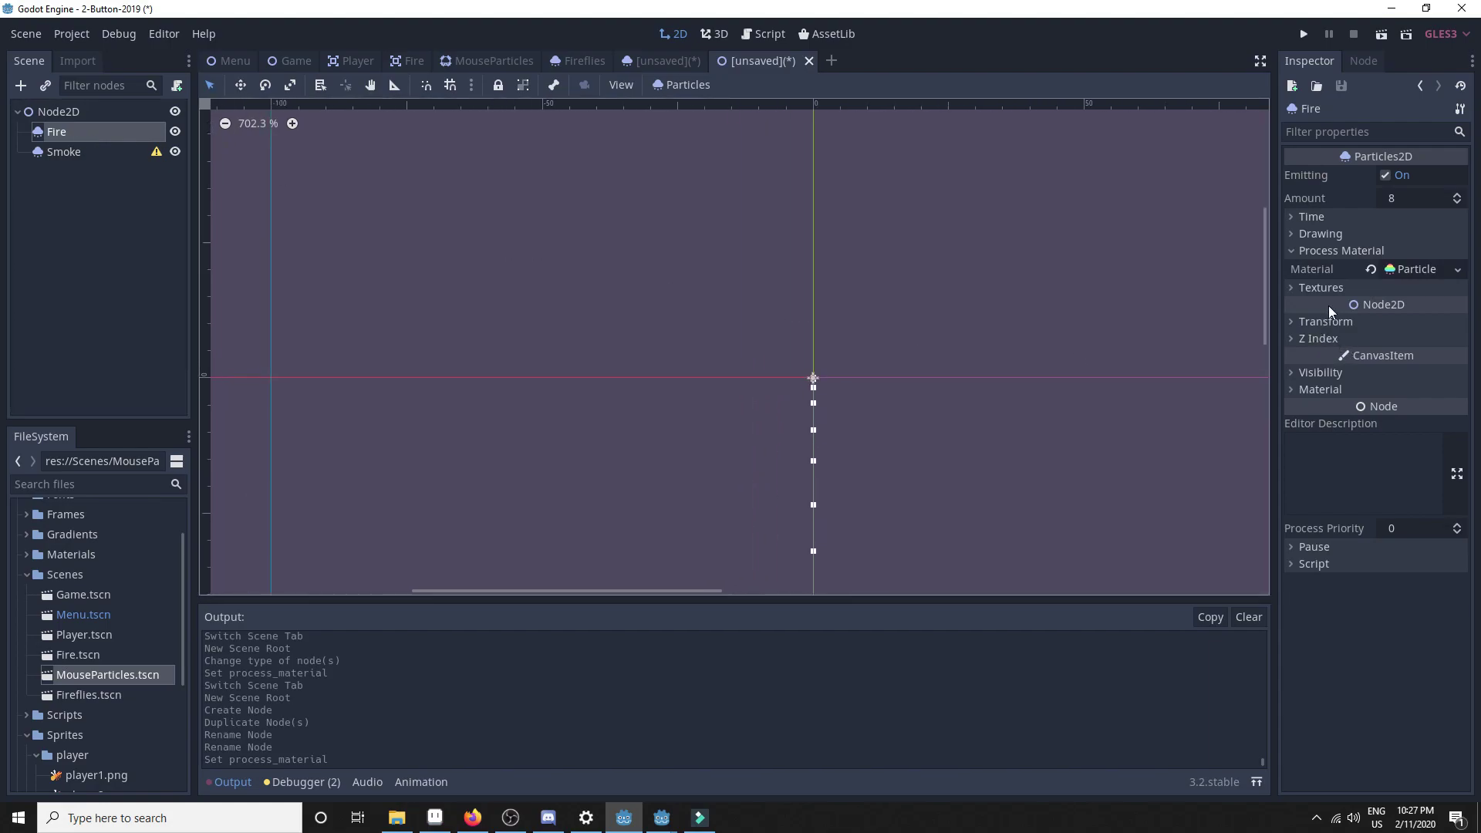
left_click(1411, 269)
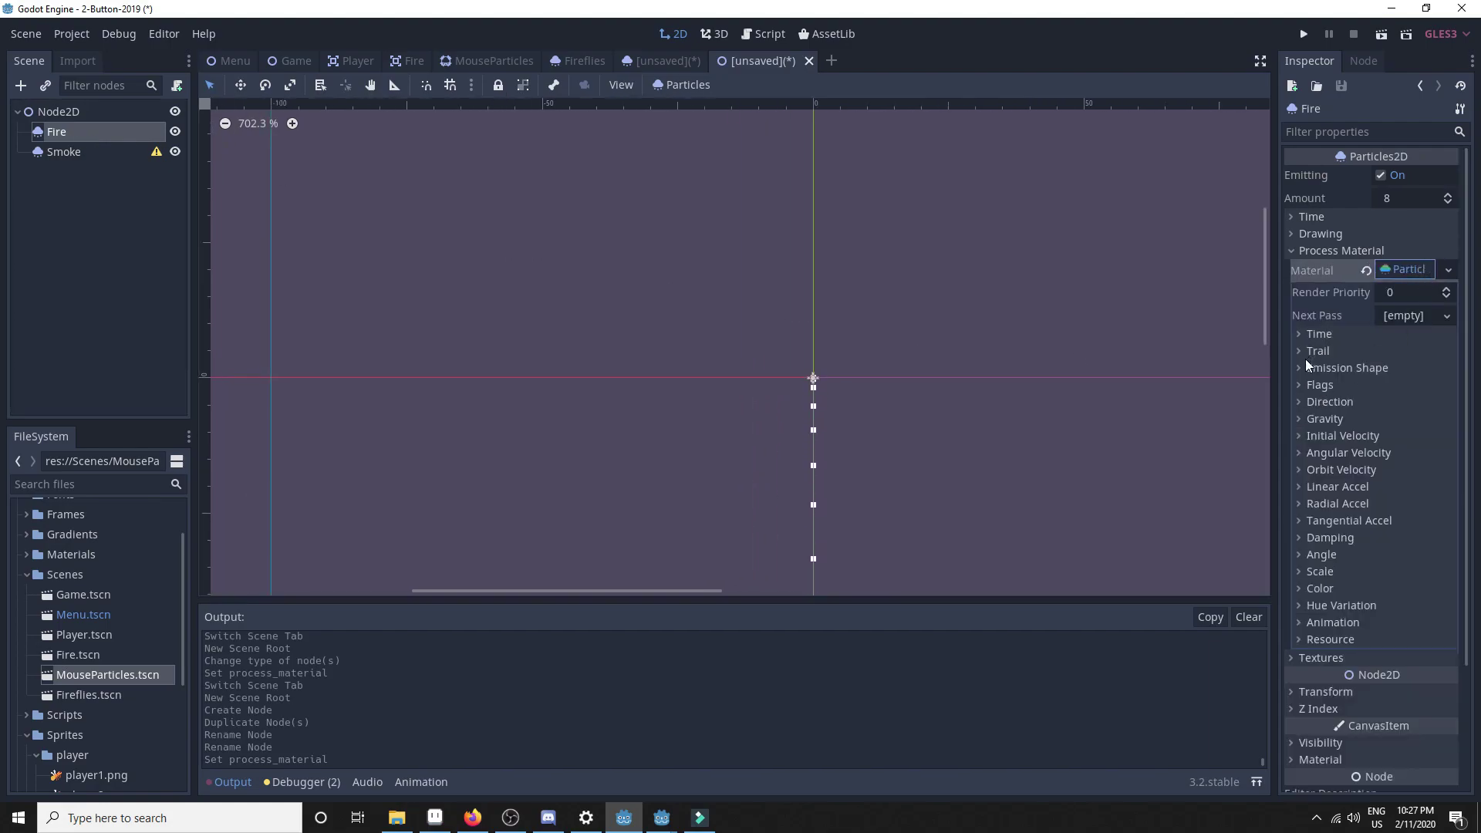
left_click(1302, 421)
left_click(1359, 449)
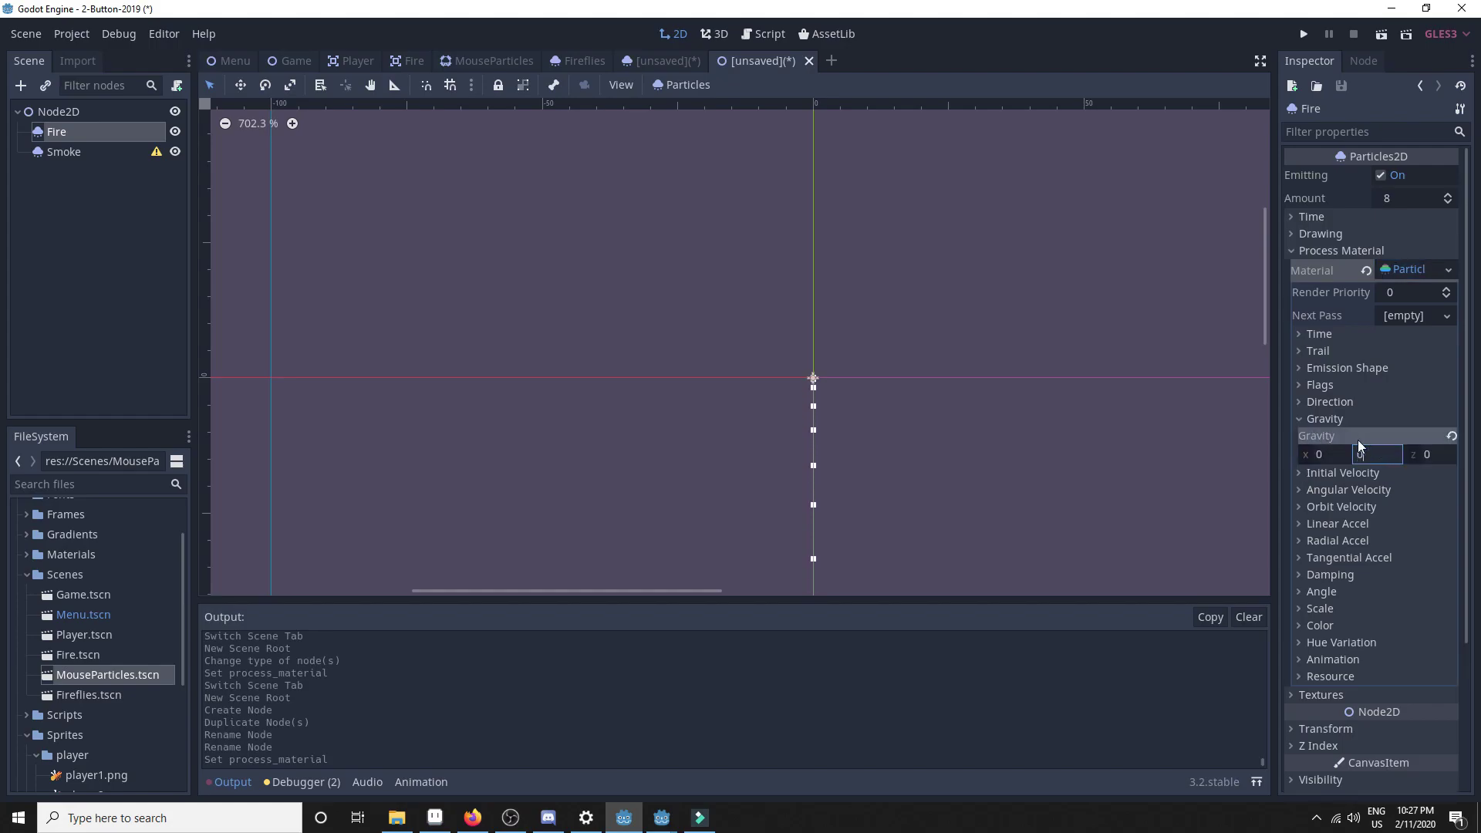
type("0")
key("Return")
Step: Set the Fire material's emission direction to X 0 and Y -1
left_click(1321, 401)
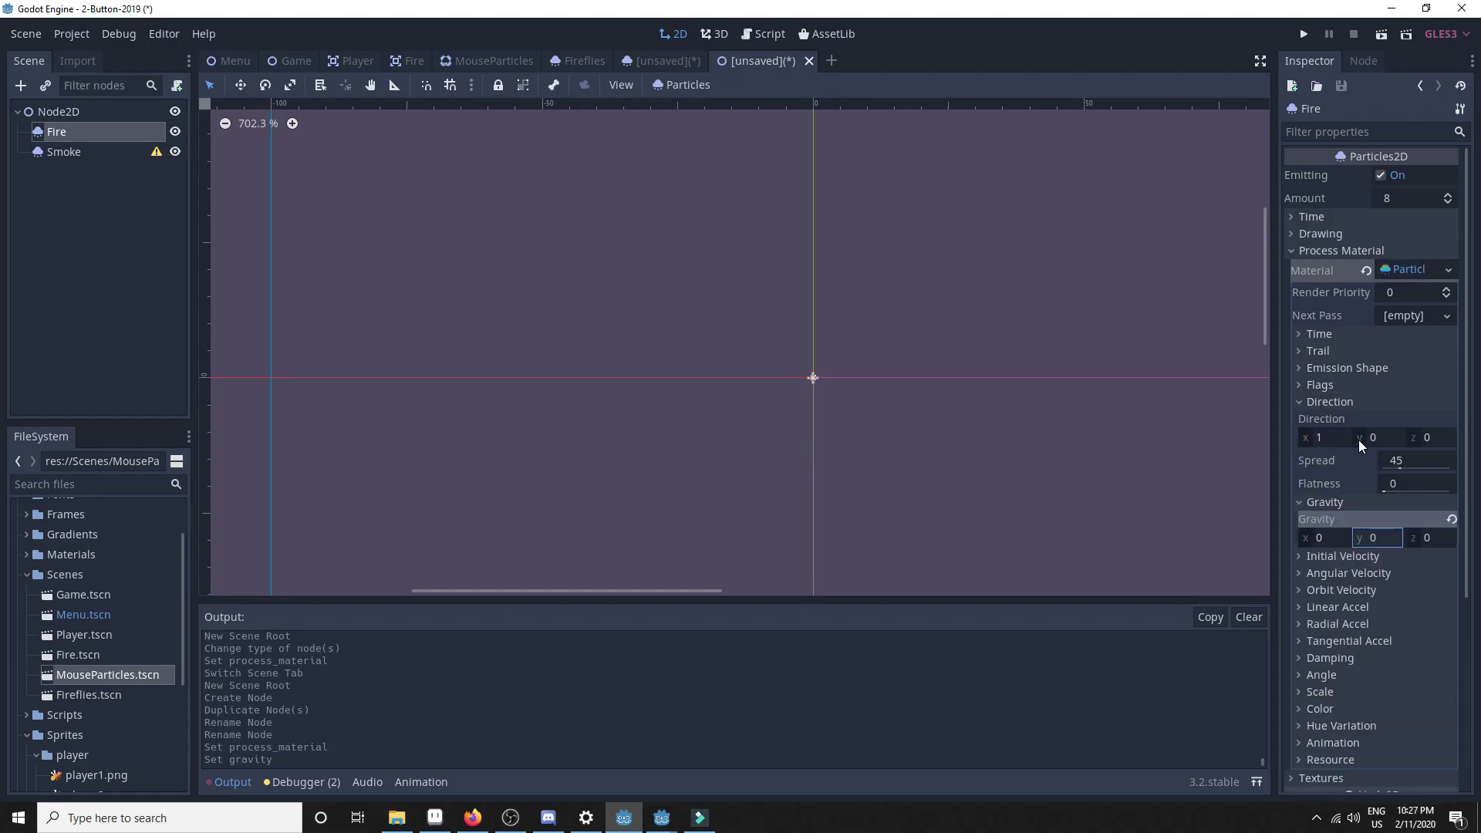
left_click(1337, 438)
left_click(1372, 439)
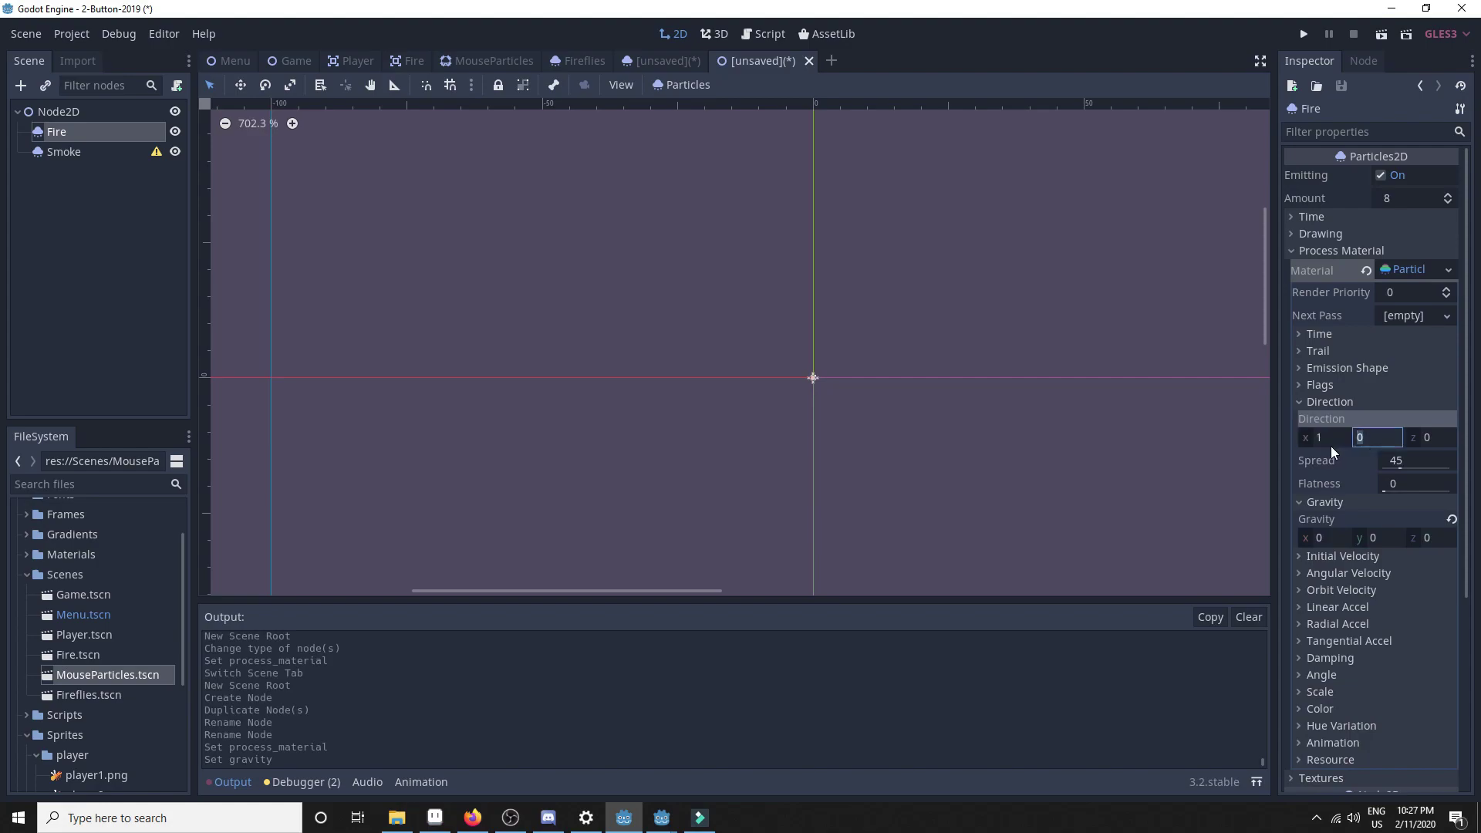
key("Return")
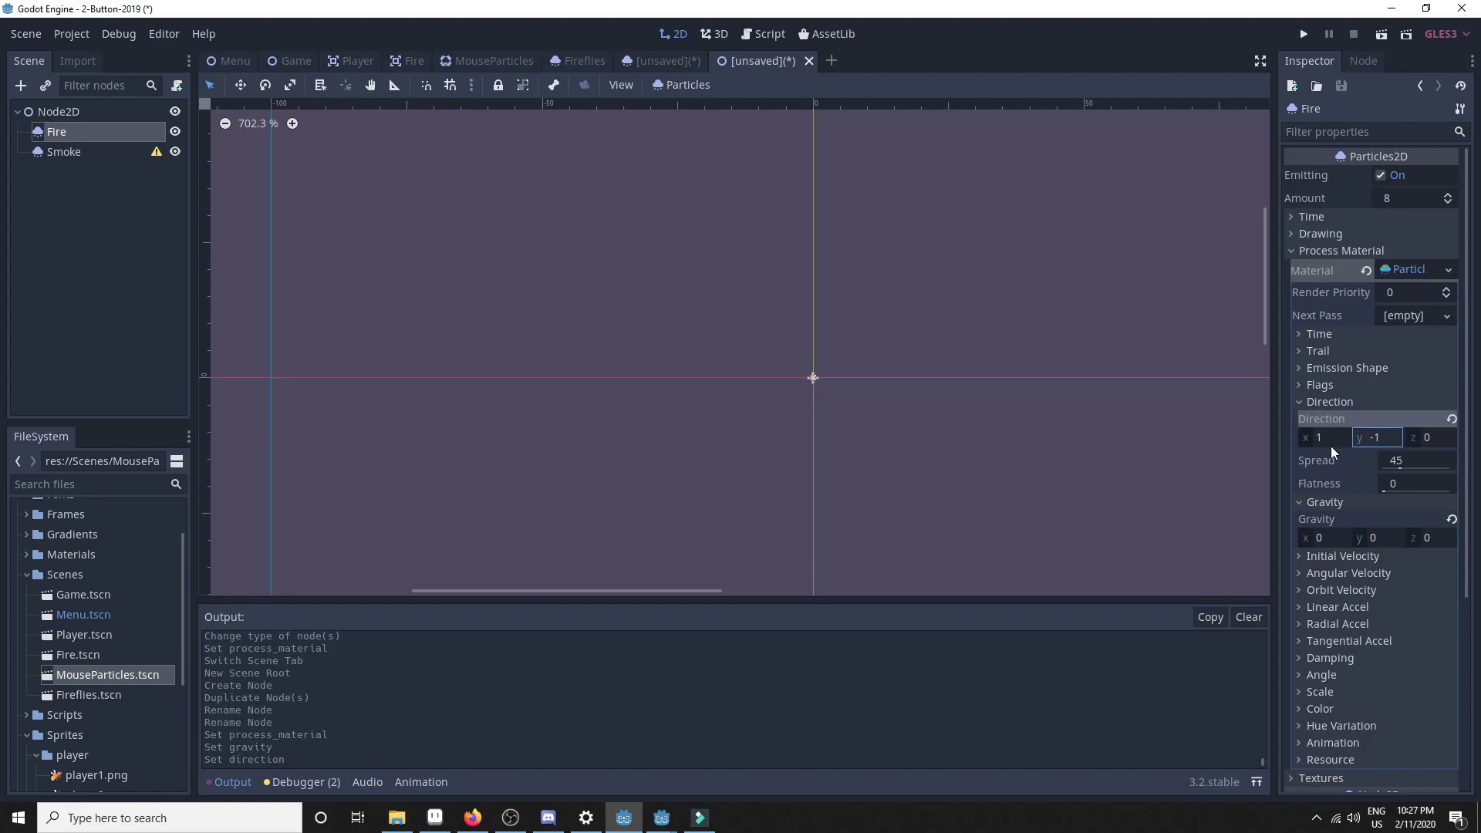
left_click(1328, 443)
key("Return")
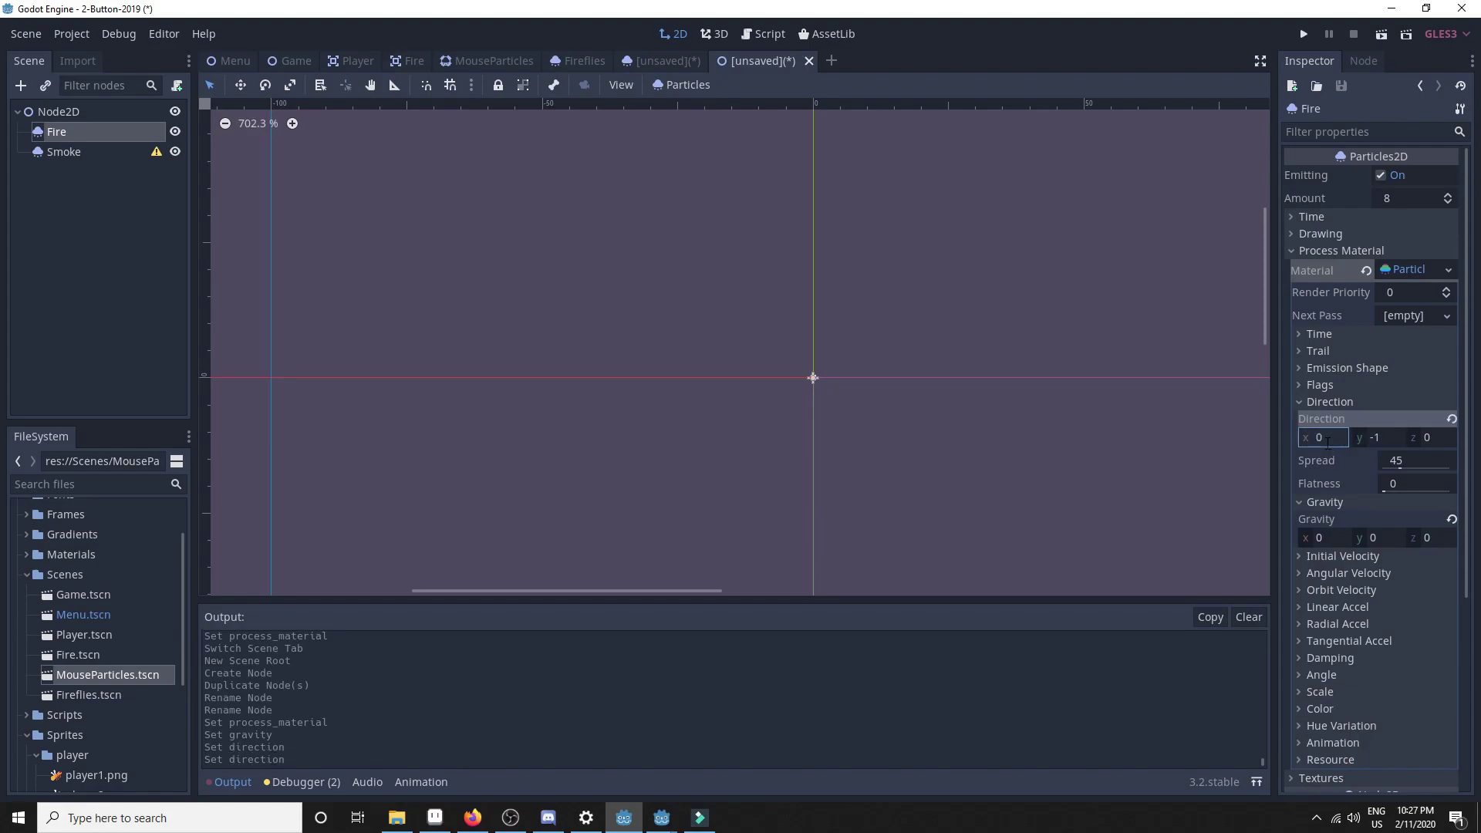
left_click(1112, 433)
left_click(95, 131)
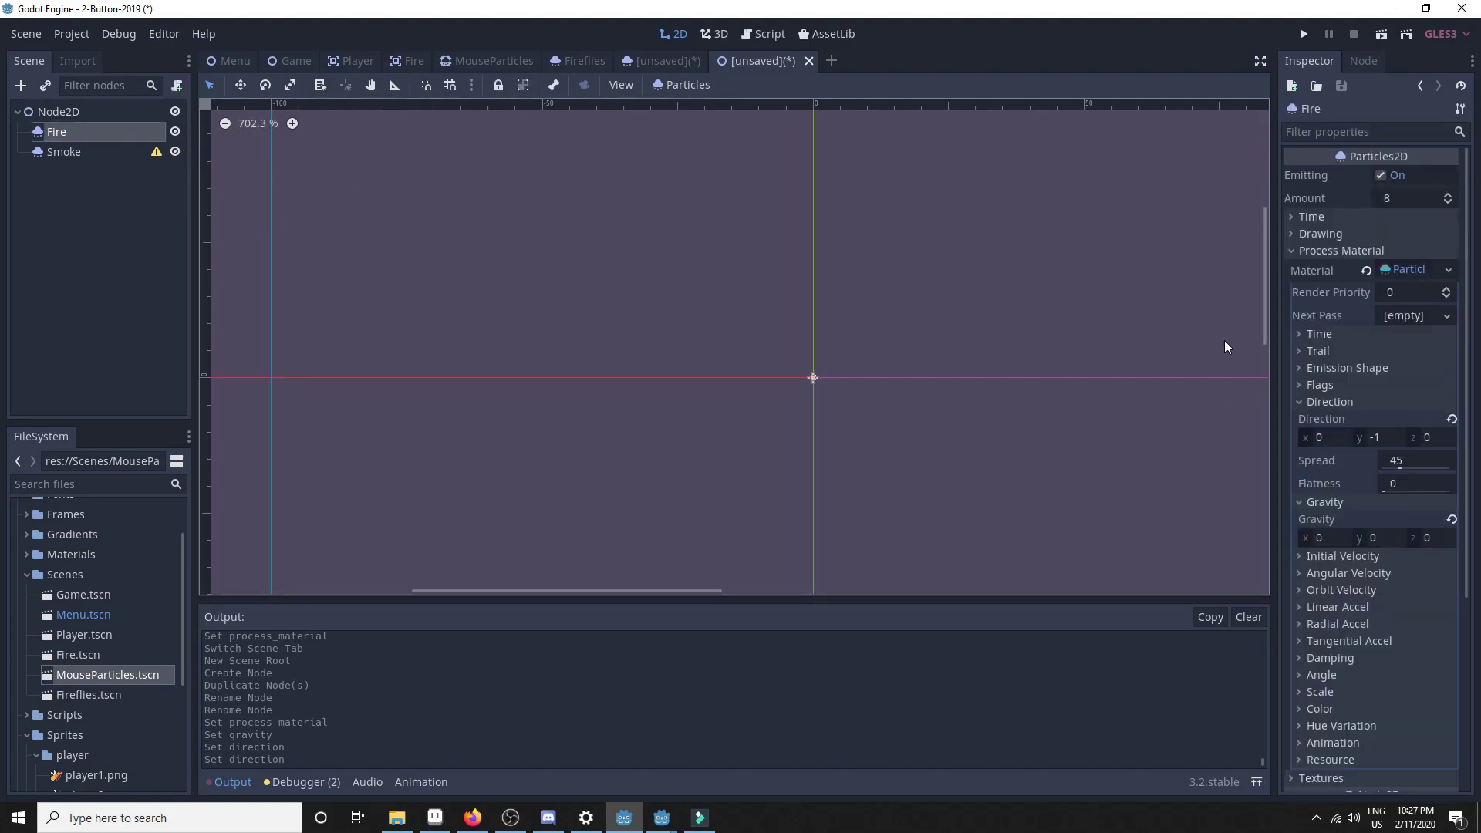
Step: Set the Fire material's initial velocity to 3, keeping the Fire emitter selected
scroll(1331, 377, "down", 2)
left_click(1300, 323)
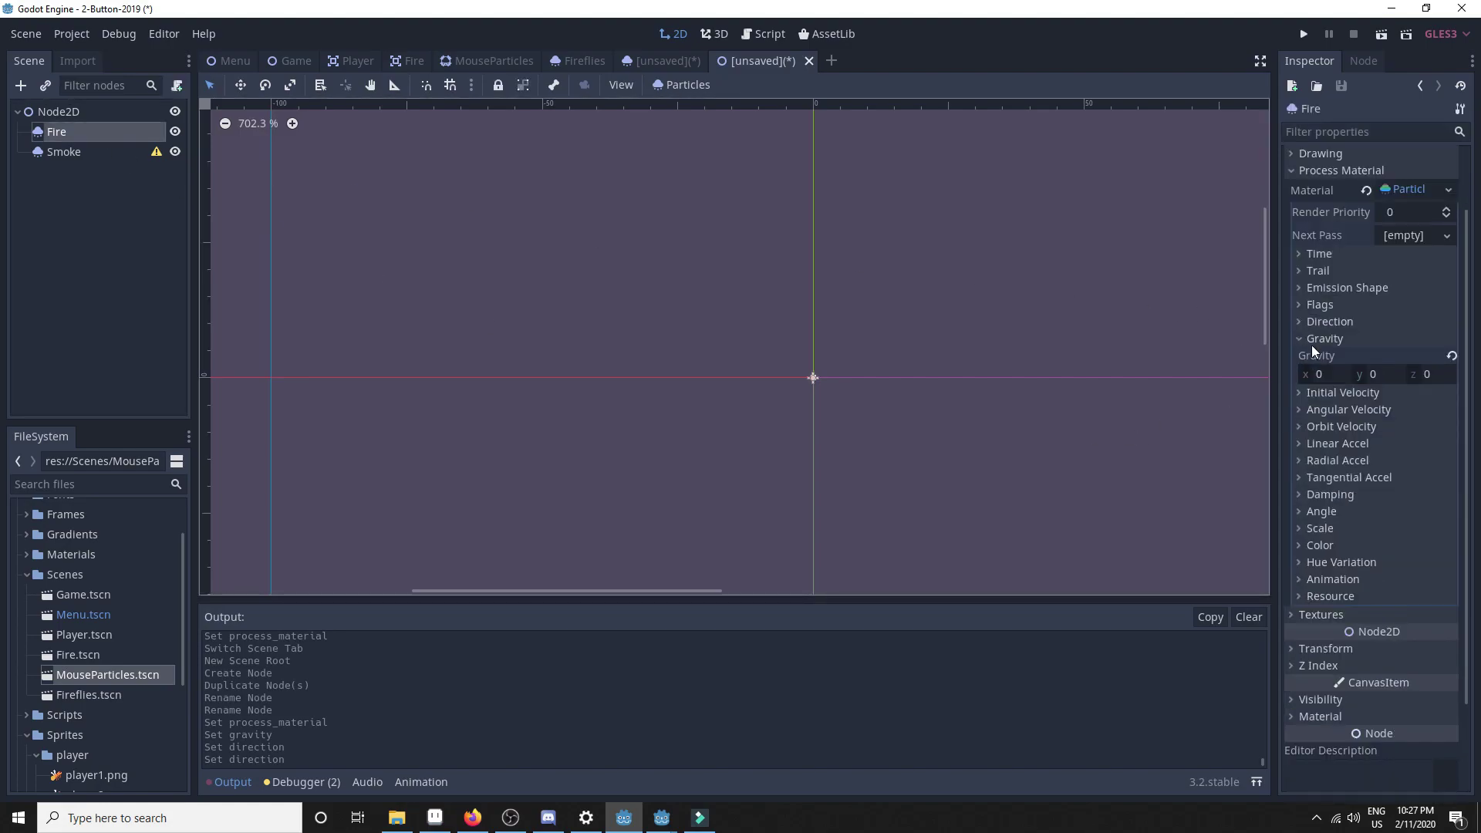
left_click(1294, 394)
left_click(1411, 411)
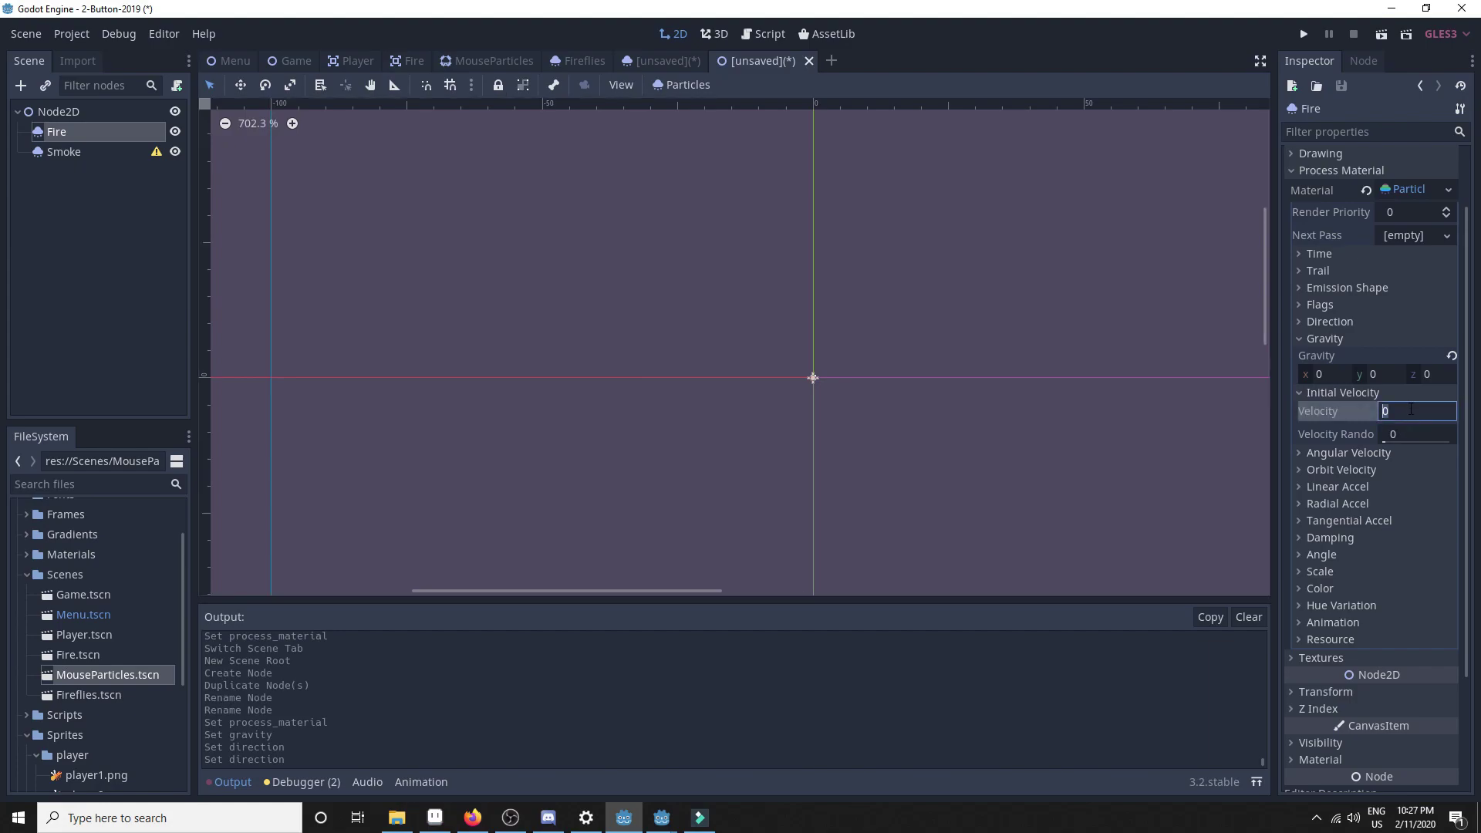
left_click(973, 352)
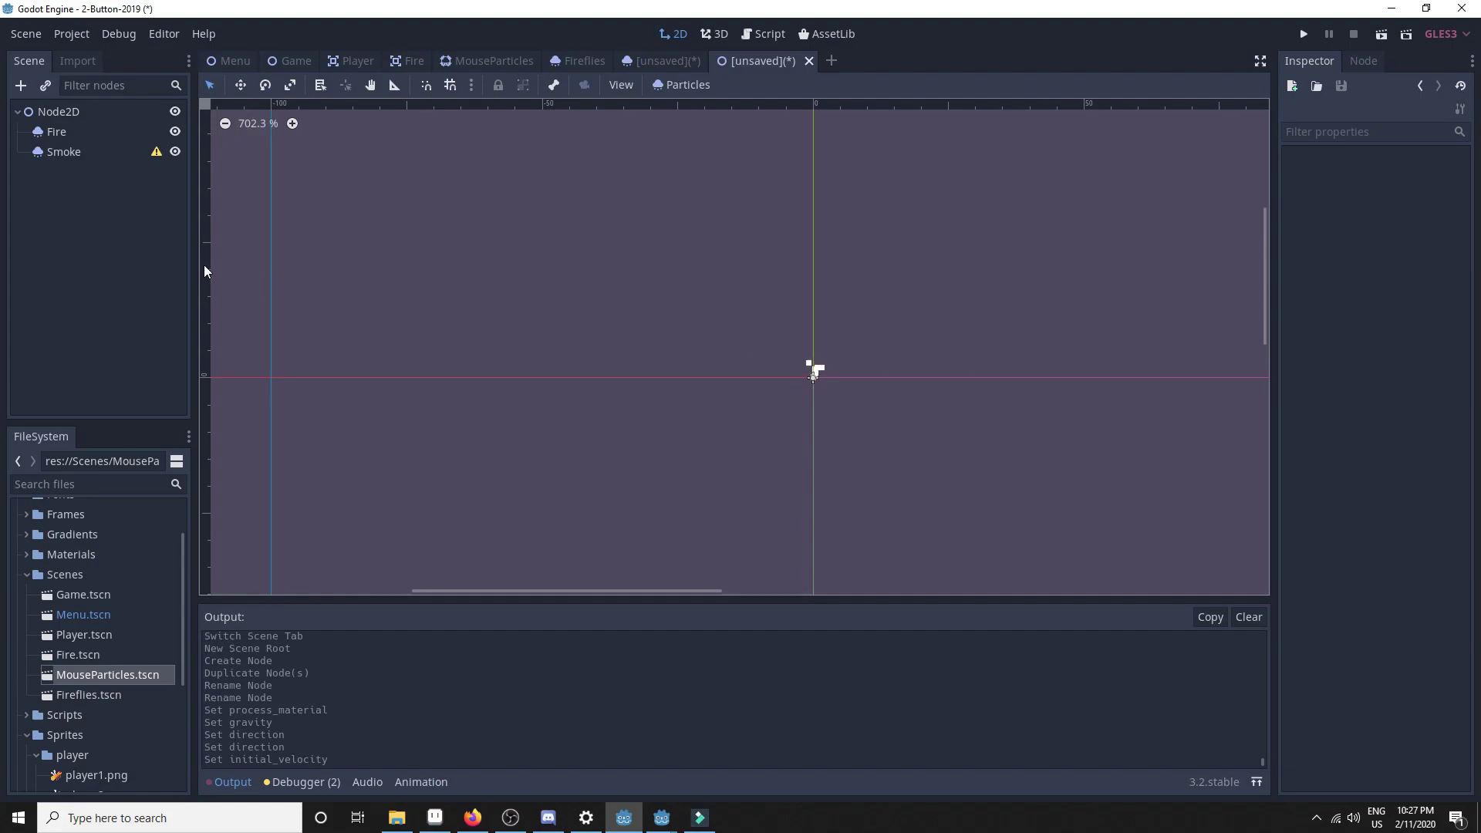
left_click(71, 134)
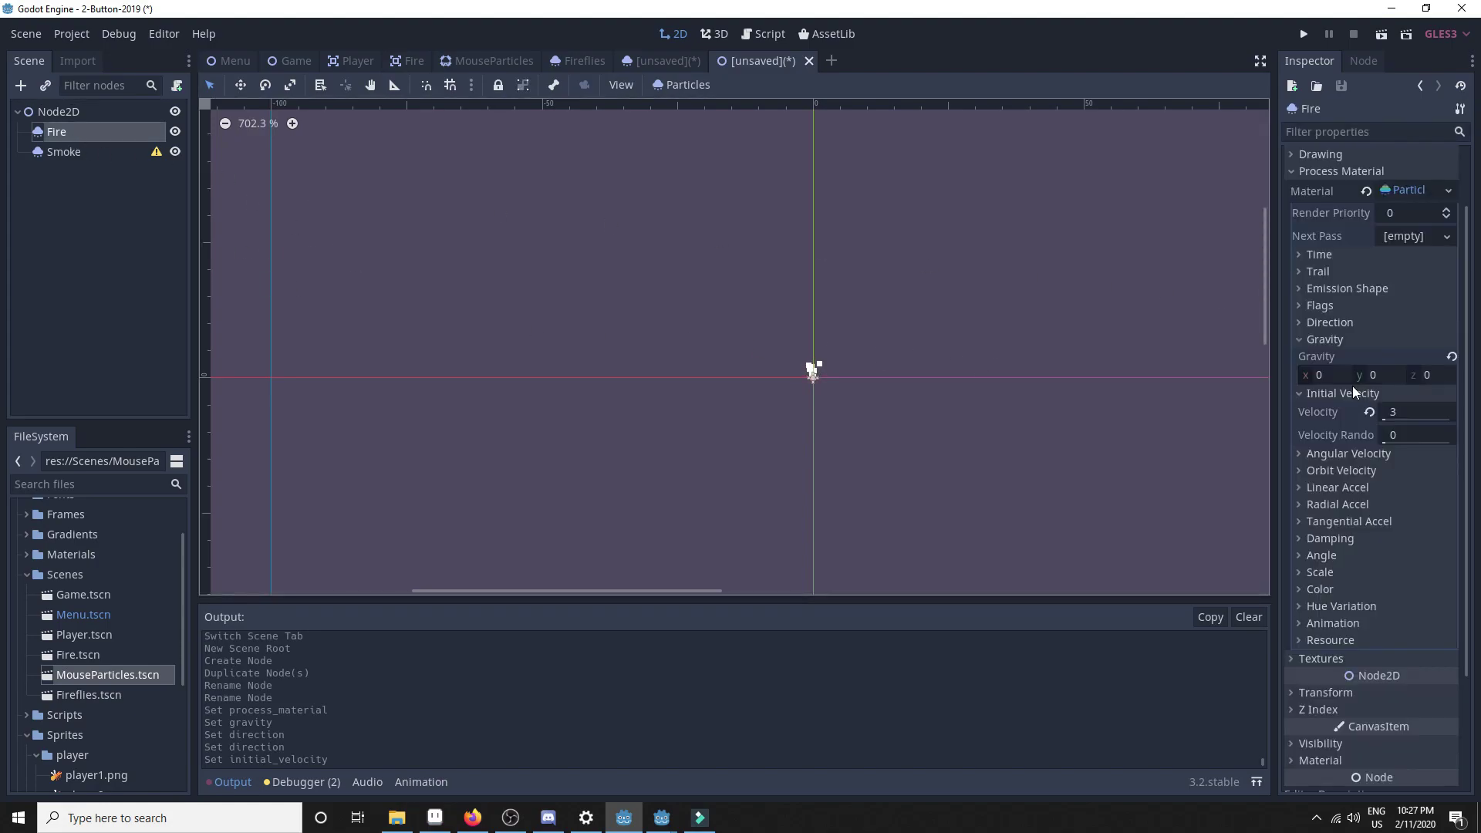
Step: Set the Fire emitter's particle lifetime to 3 in its own time settings
left_click(1299, 254)
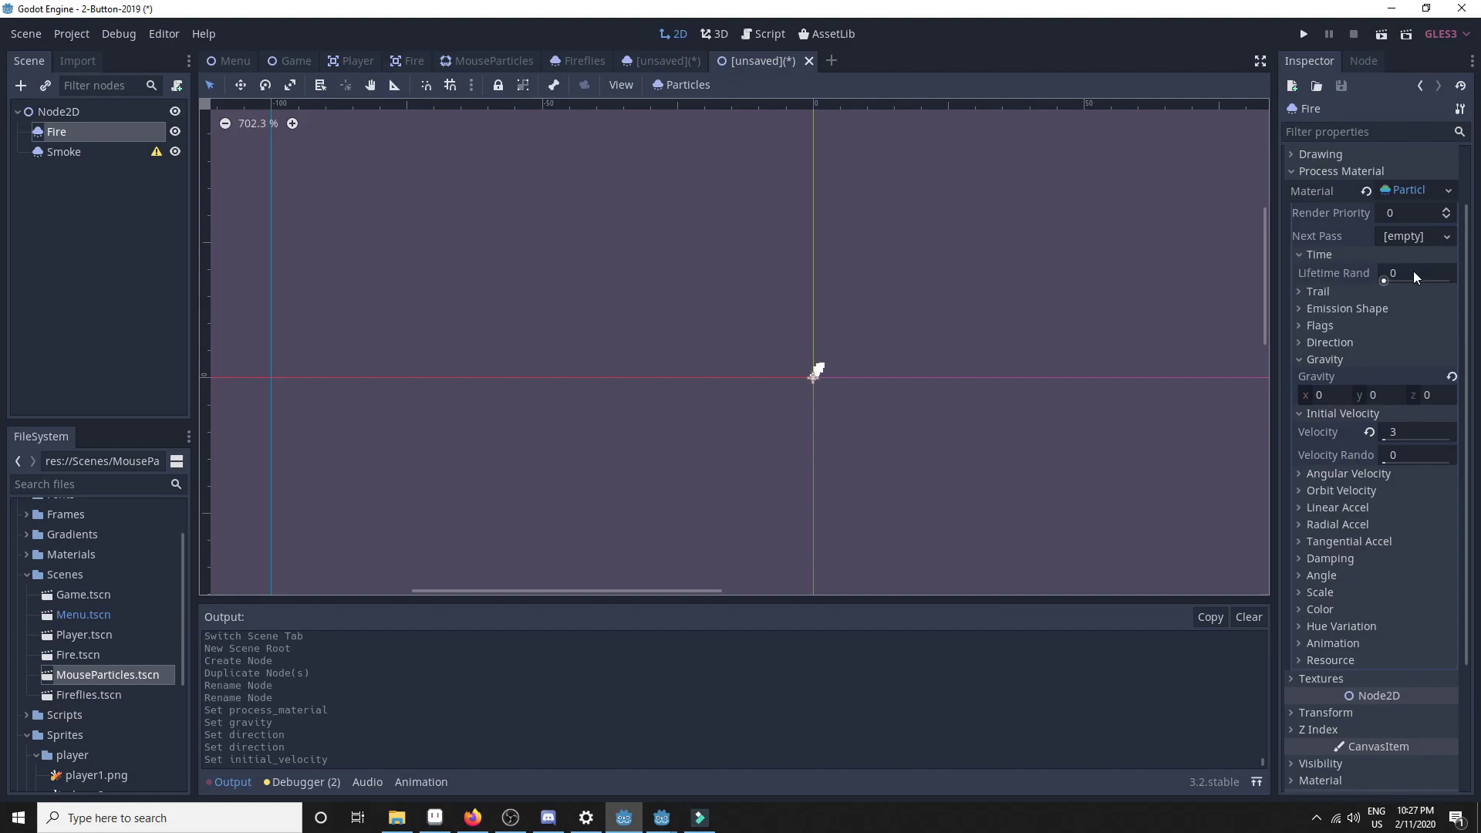
left_click(1302, 254)
scroll(1327, 278, "up", 3)
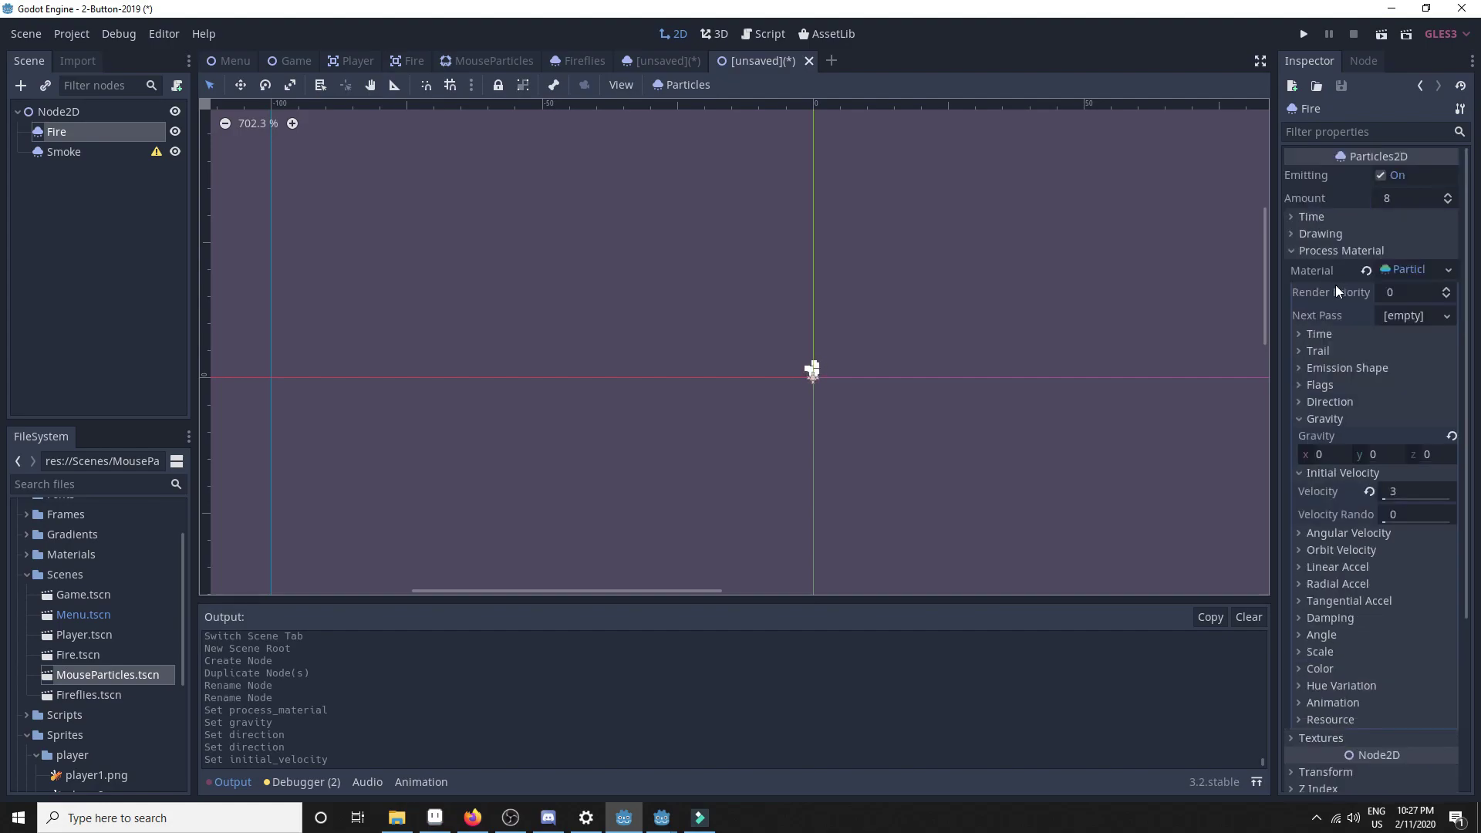
left_click(1297, 218)
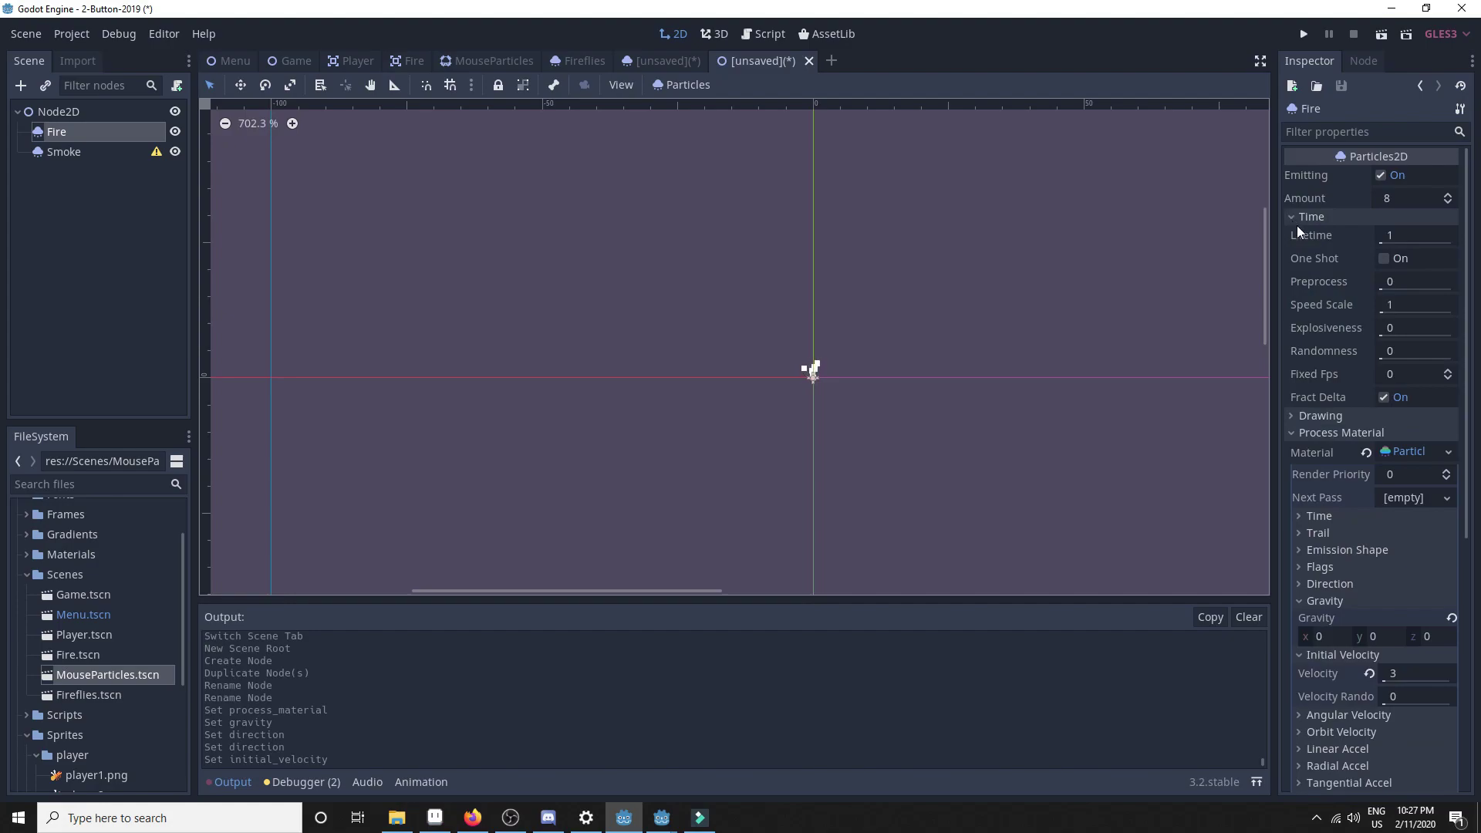
left_click(1396, 236)
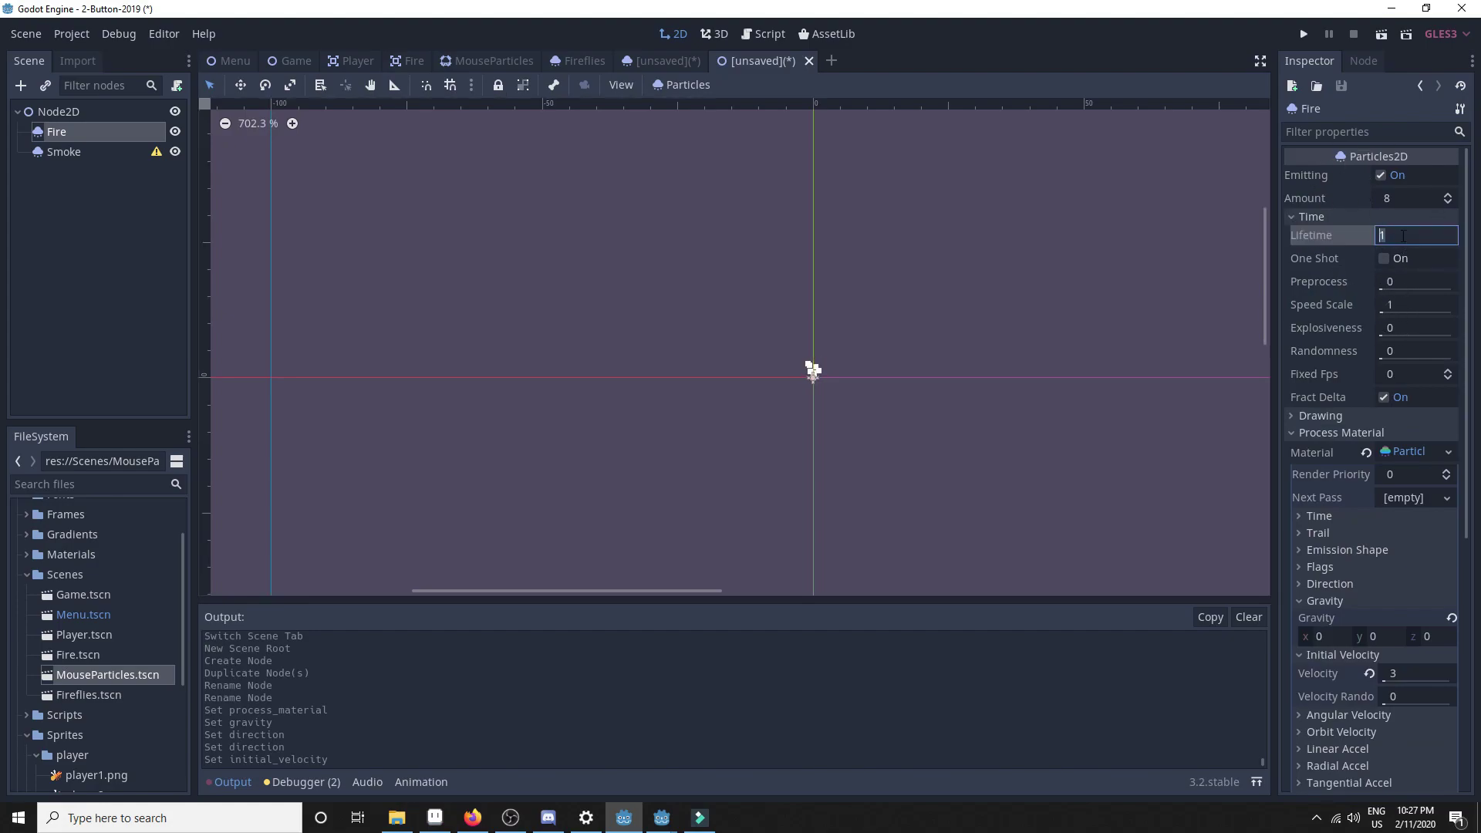
left_click(1126, 272)
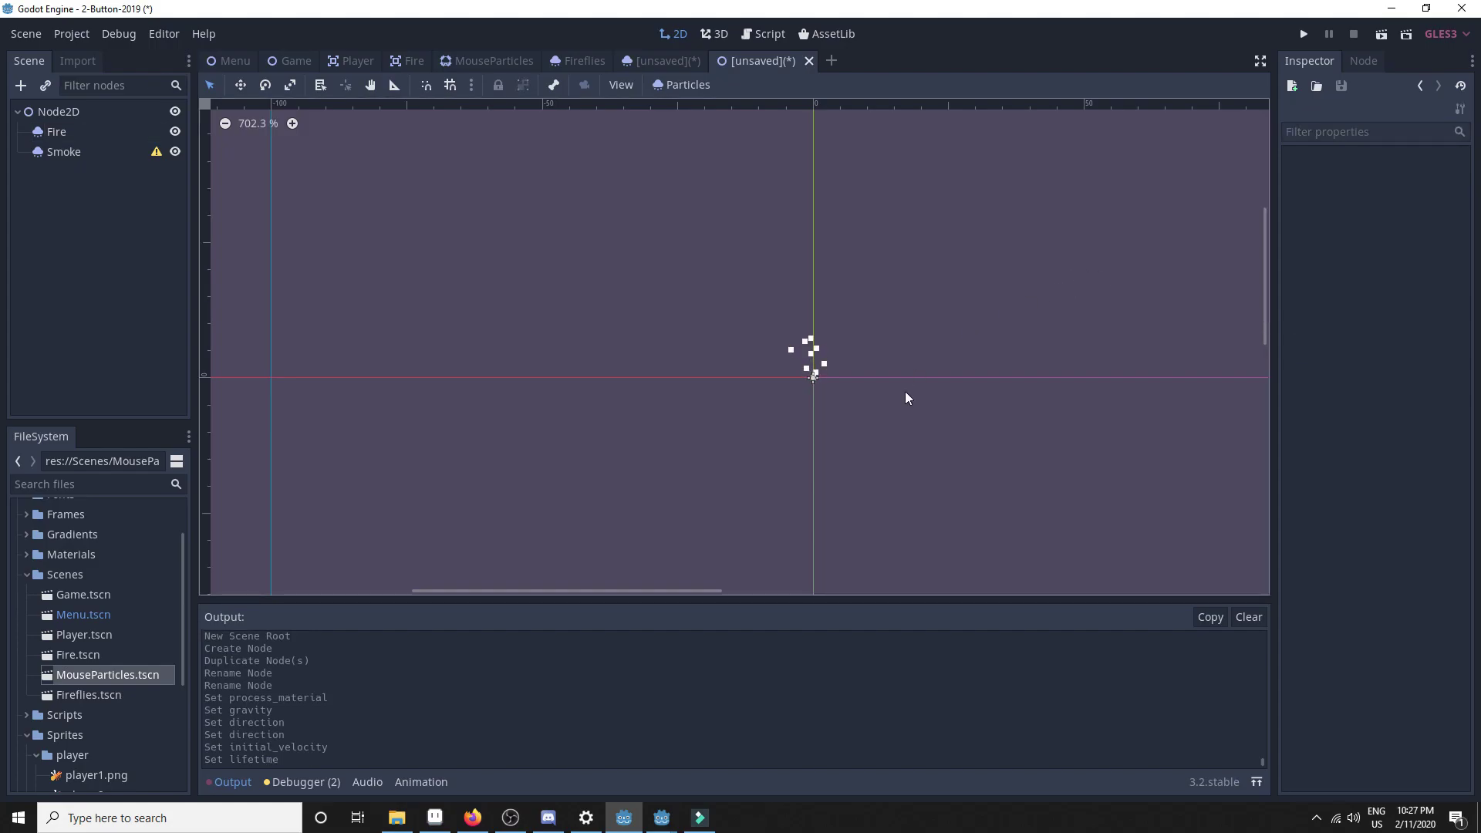
left_click(53, 133)
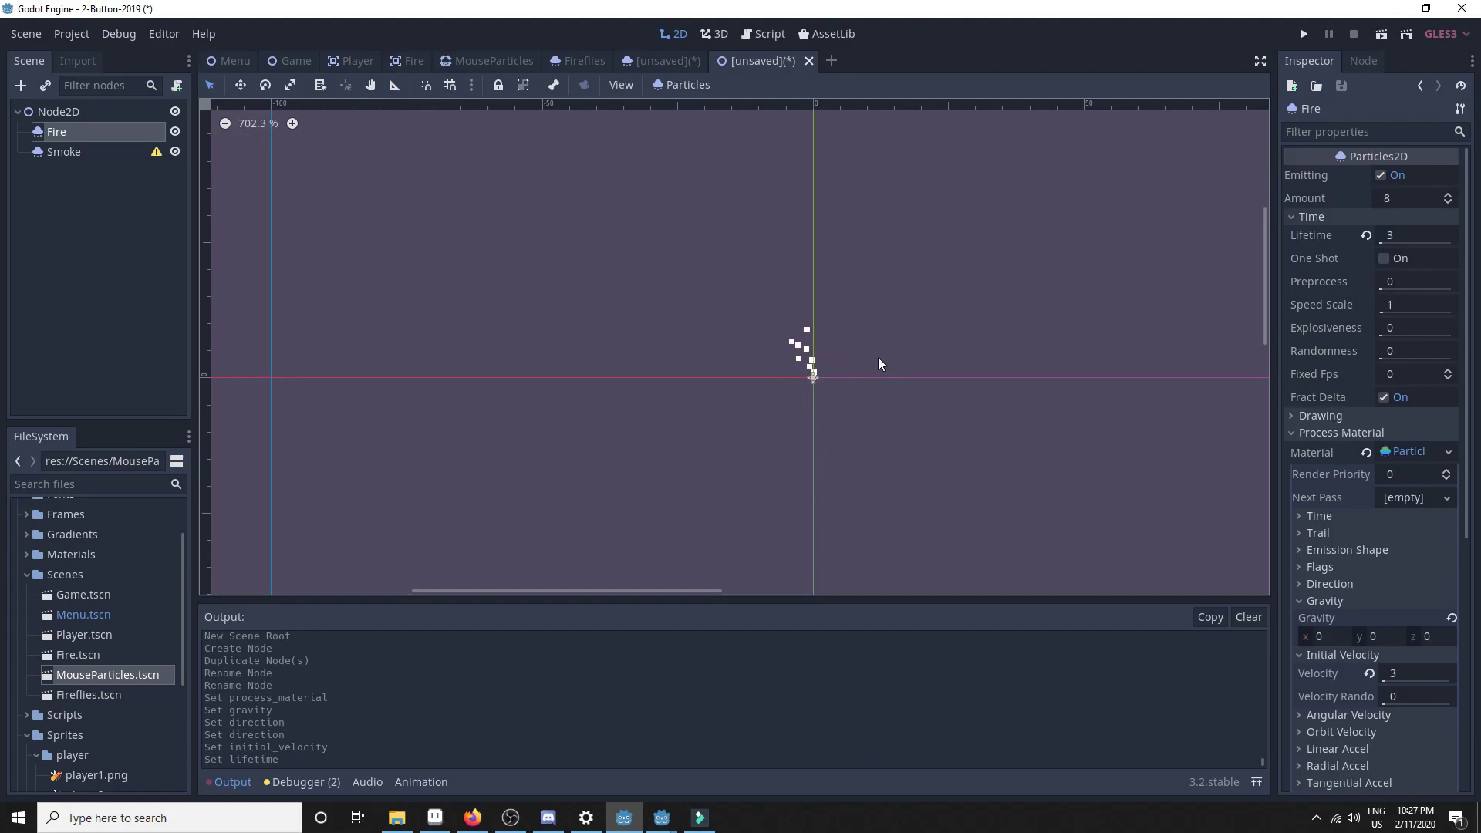
Step: Narrow the Fire material's direction spread to 10
left_click(1324, 583)
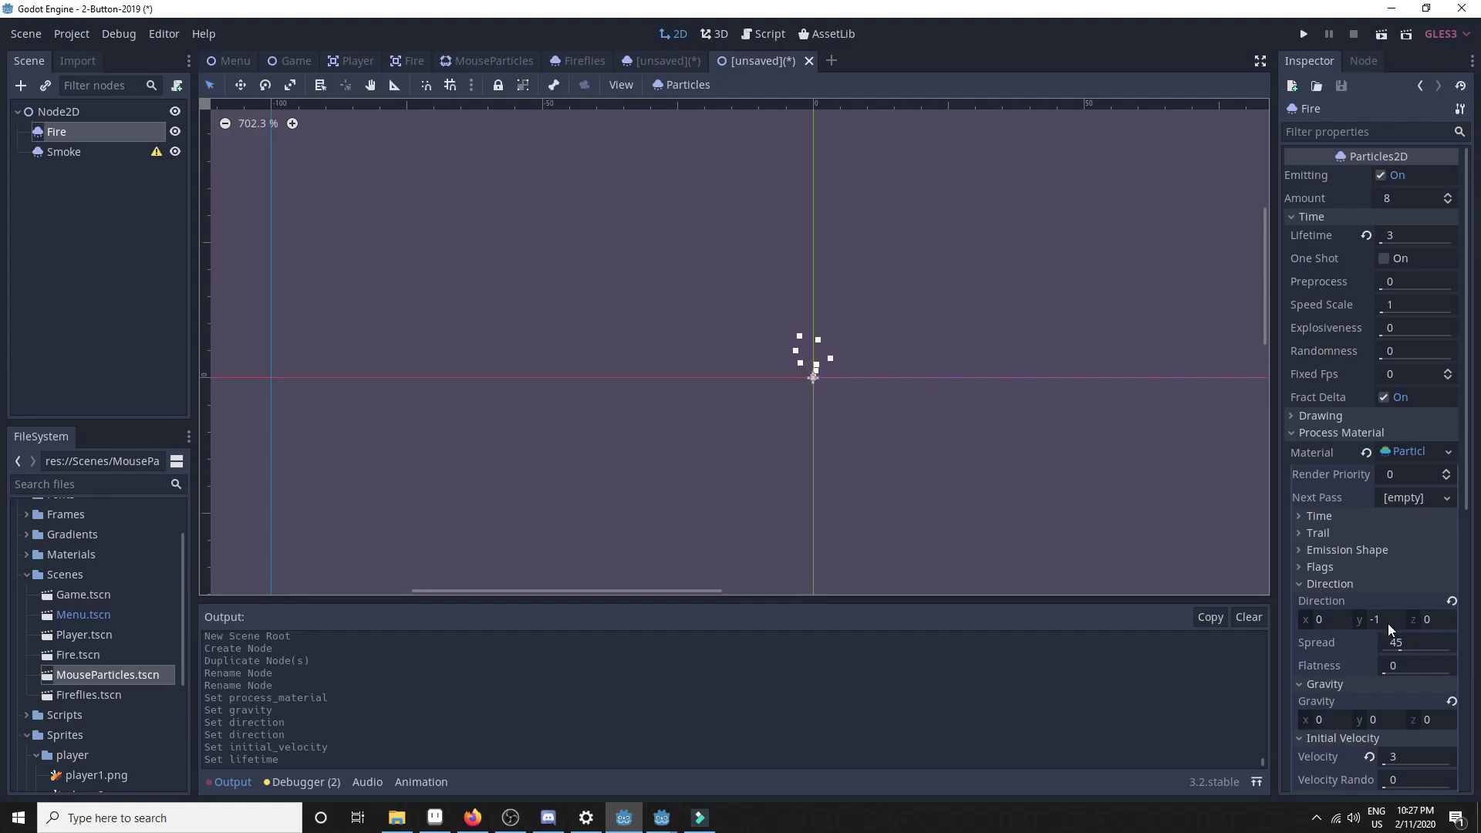
left_click(1408, 642)
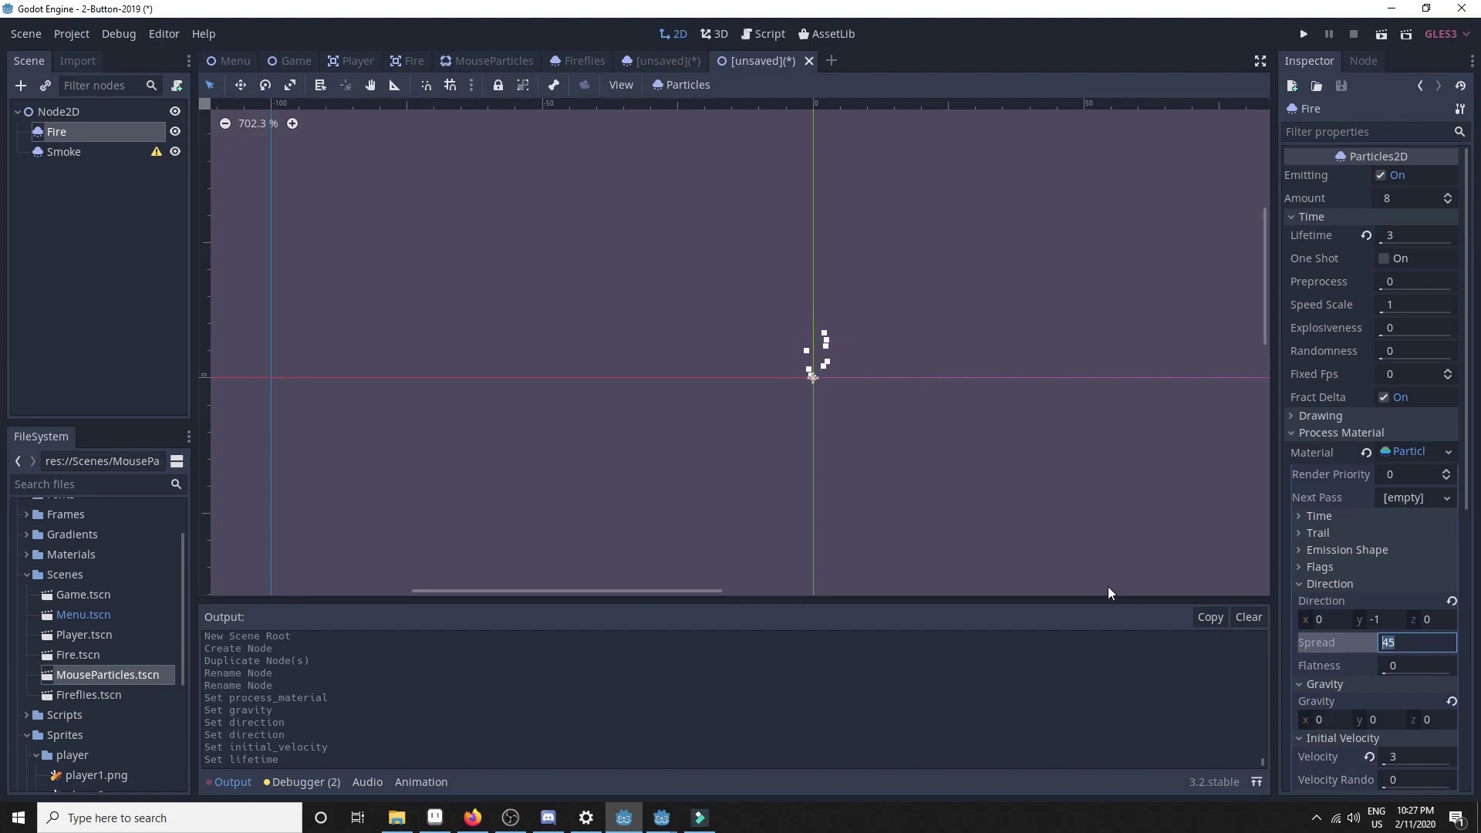
type("10")
key("Return")
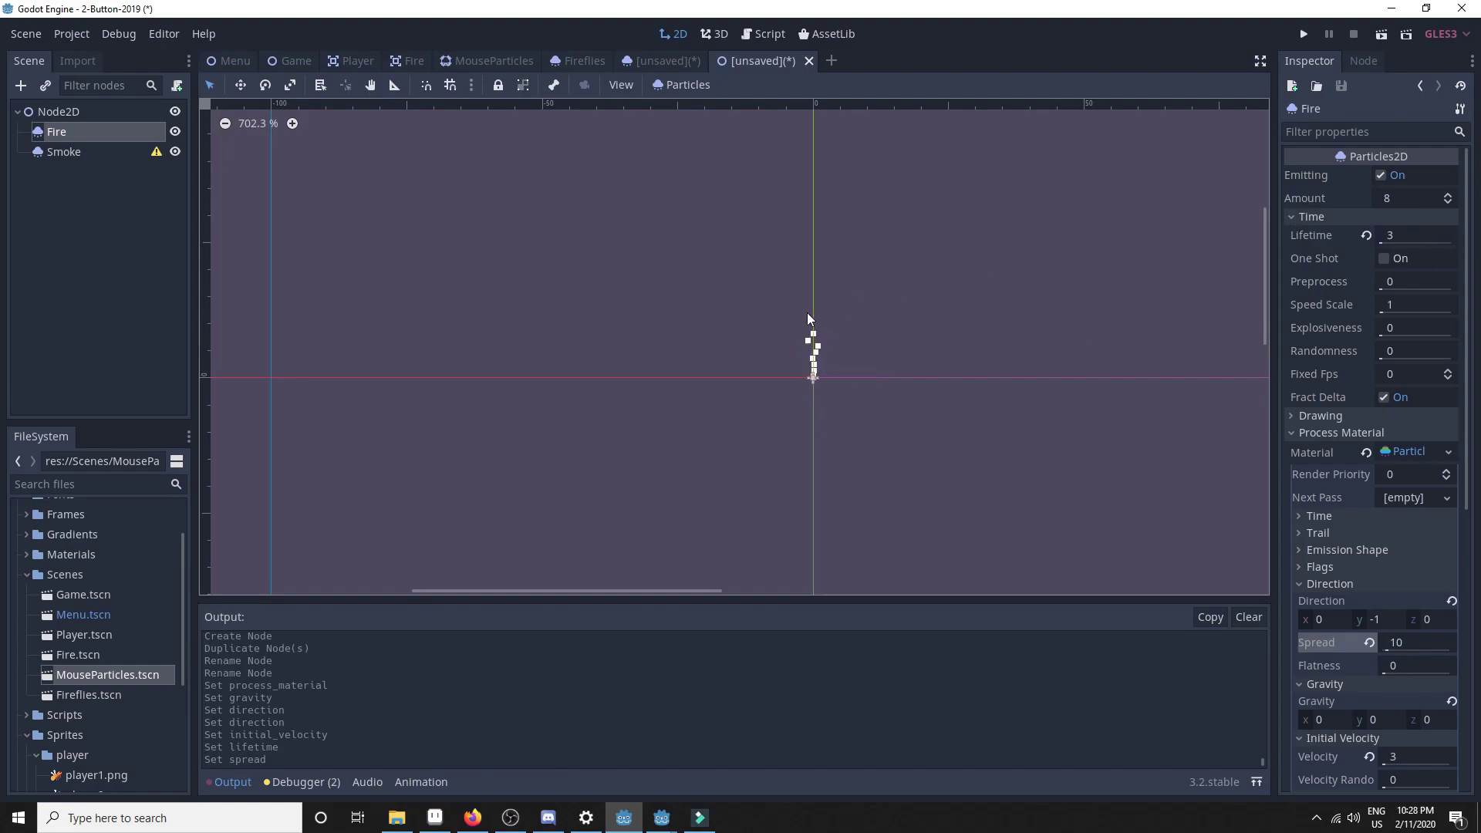
Step: Set the Fire emitter's particle amount to 50
left_click(1396, 196)
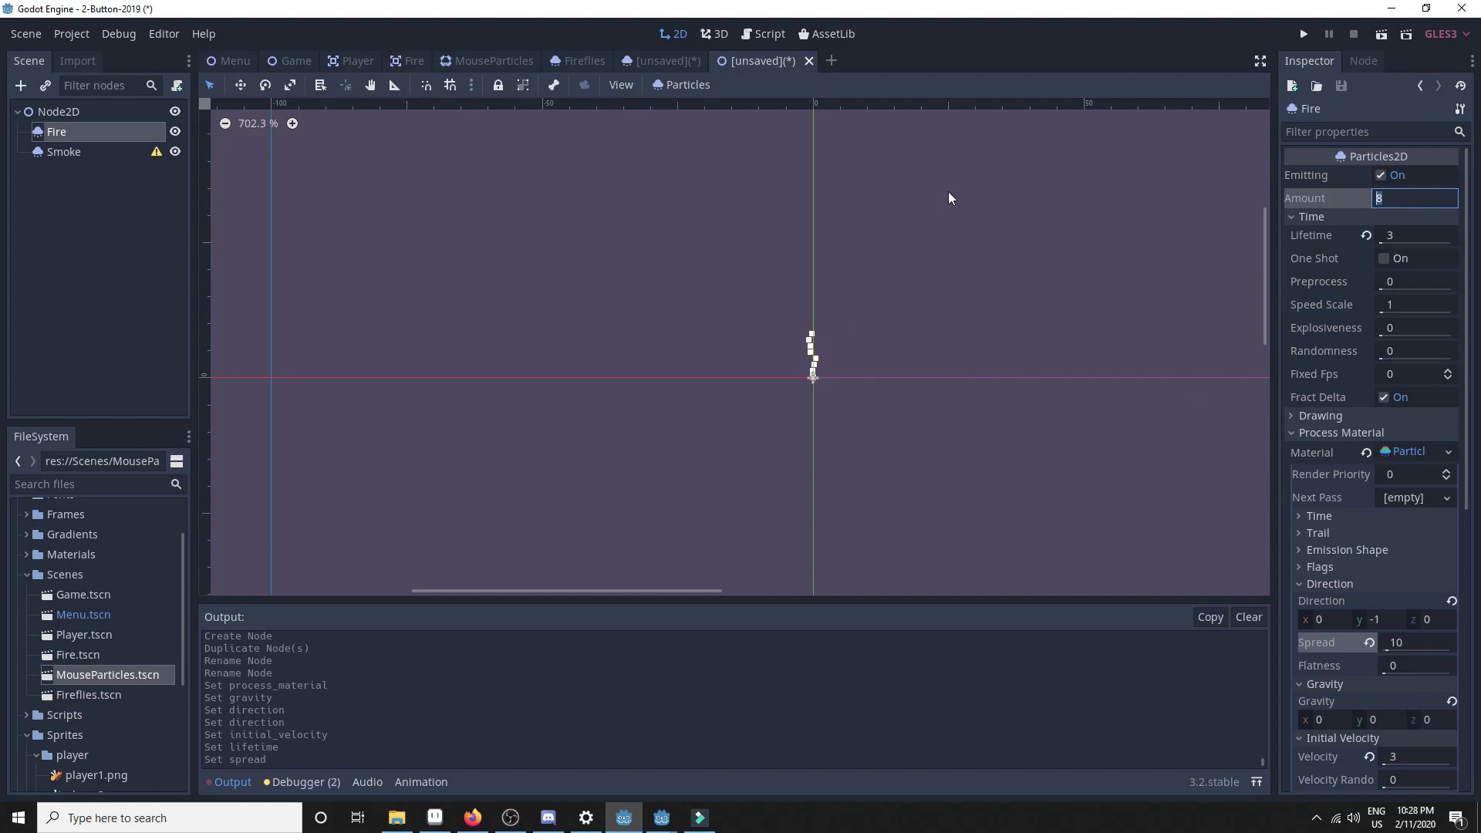
type("50")
key("Return")
left_click(1326, 583)
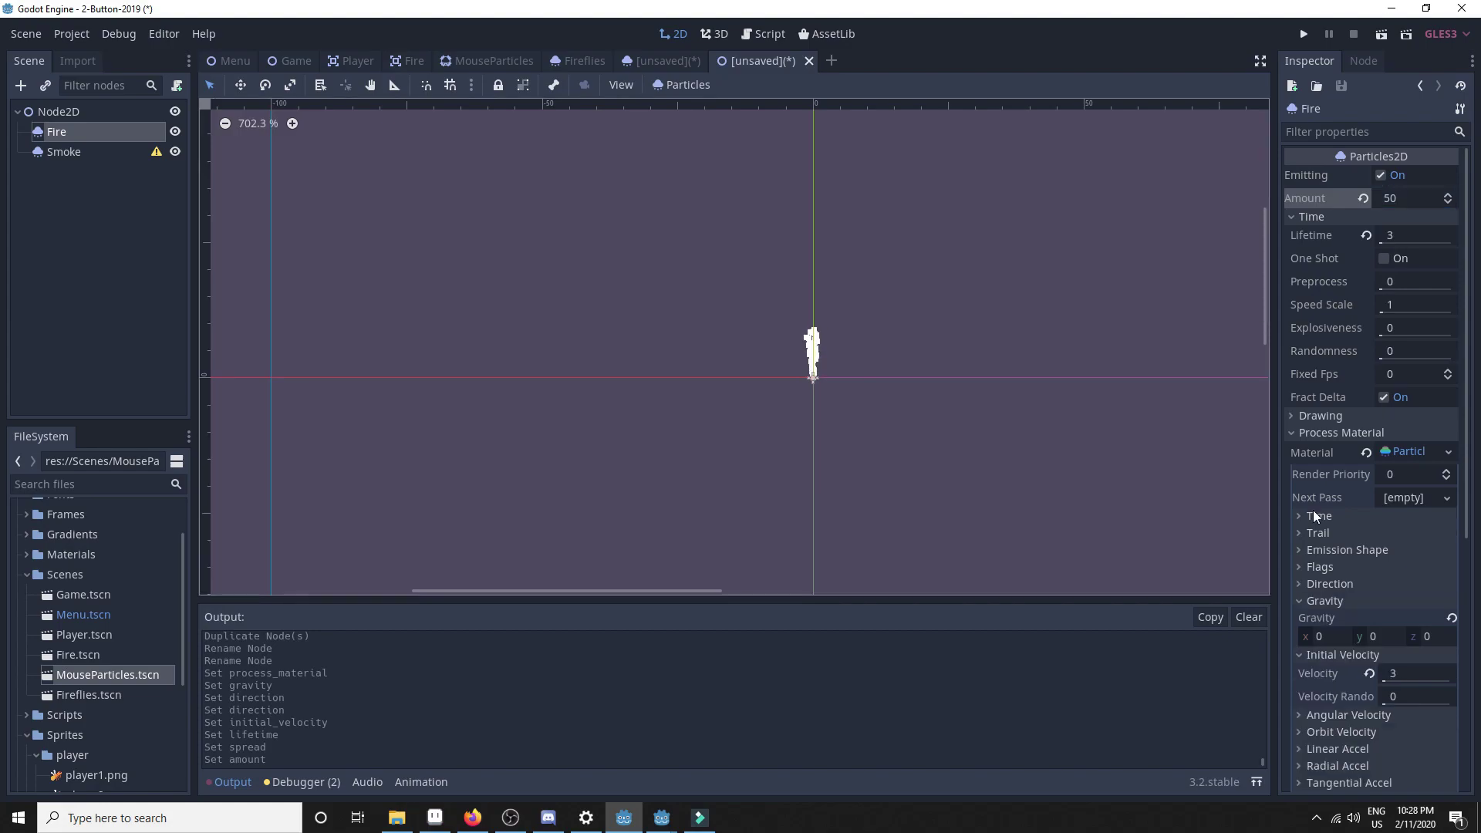
Step: Change the Fire material's emission shape to Sphere with a radius of 2
left_click(1303, 549)
left_click(1415, 569)
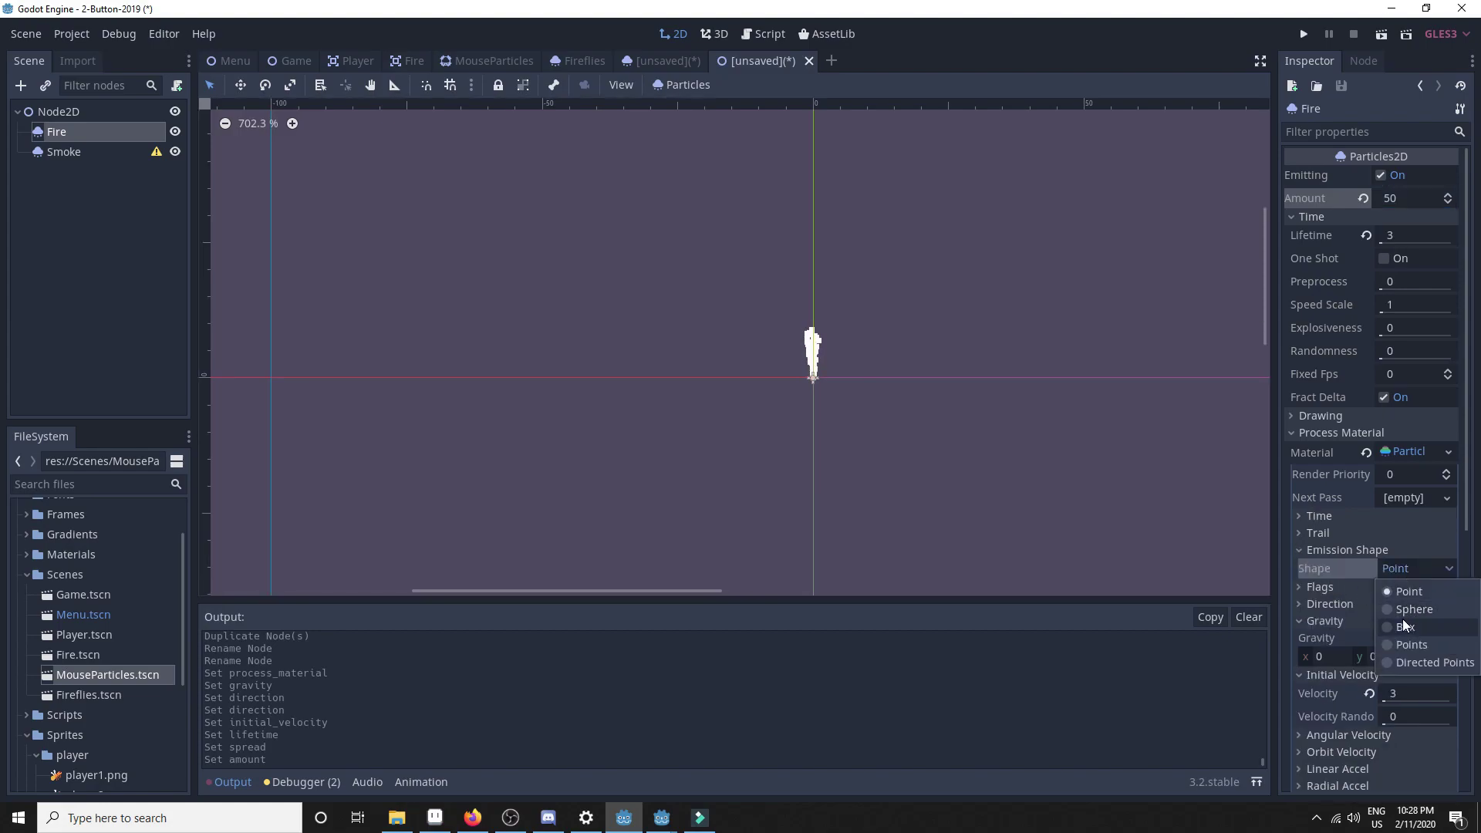
left_click(1395, 610)
left_click(1398, 591)
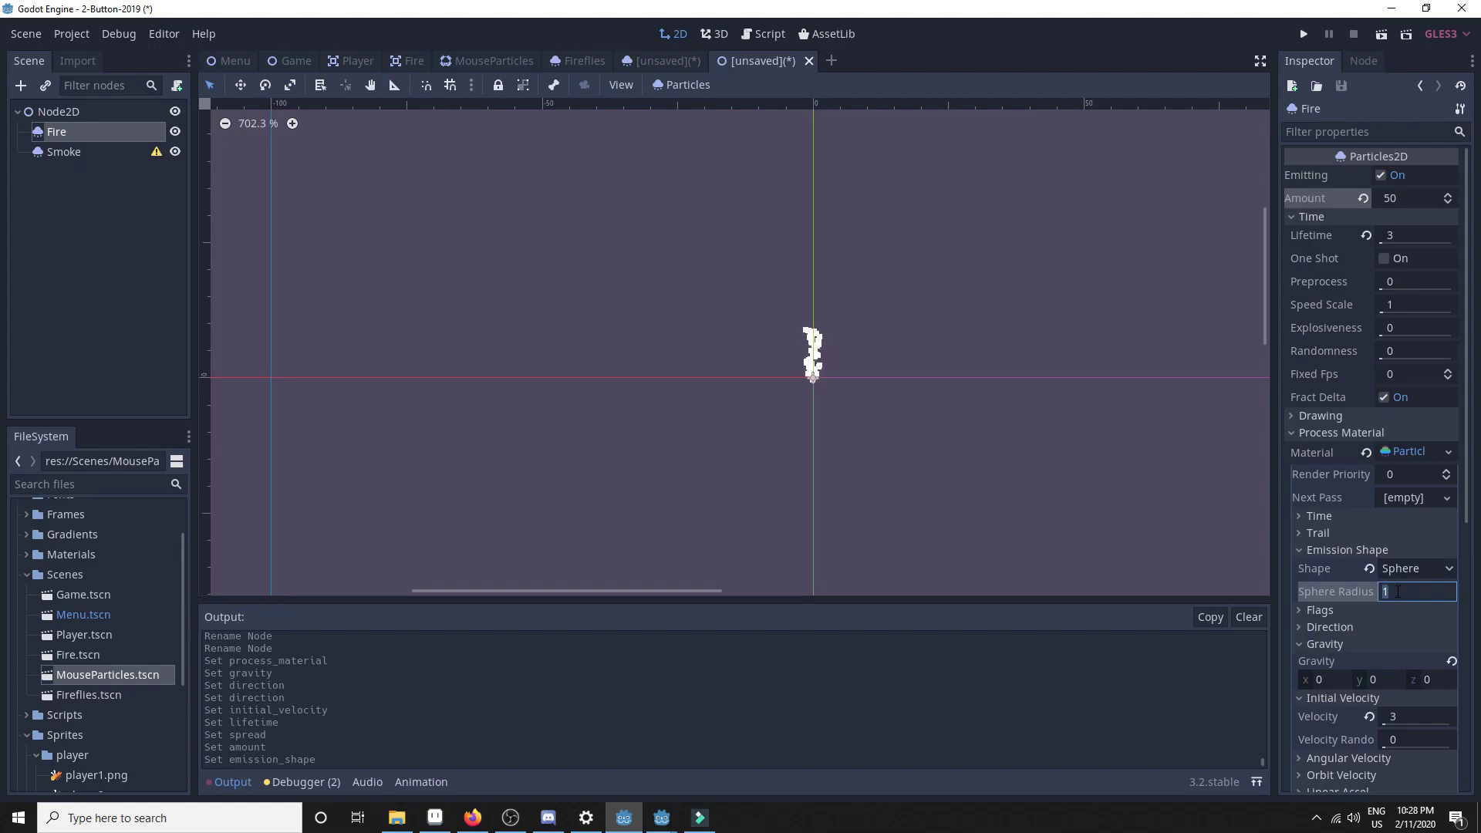
left_click(1083, 506)
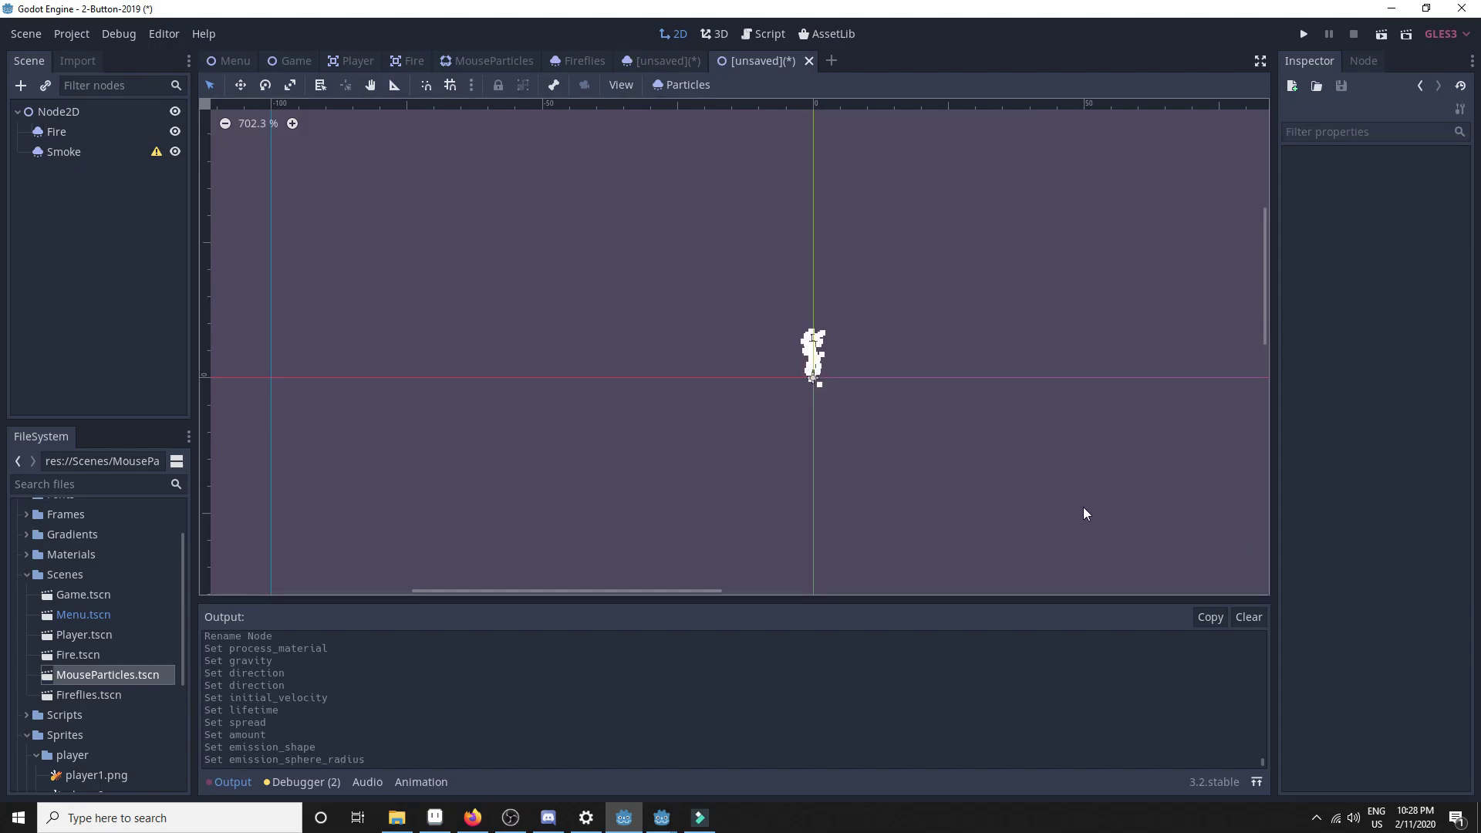
left_click(813, 359)
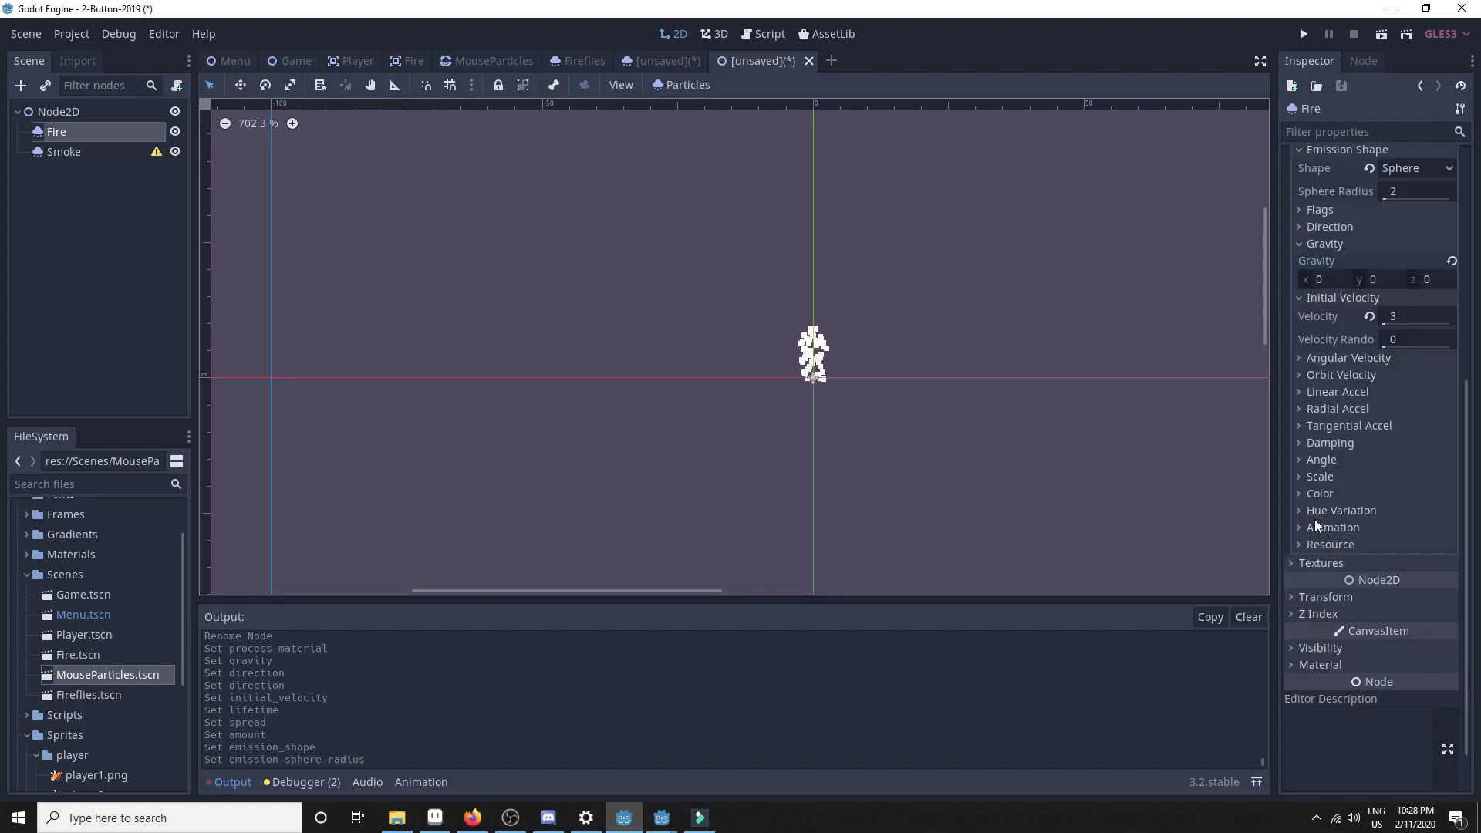
Step: Assign a new GradientTexture as the Fire material's color ramp and create a new Gradient inside it
left_click(1317, 495)
left_click(1415, 535)
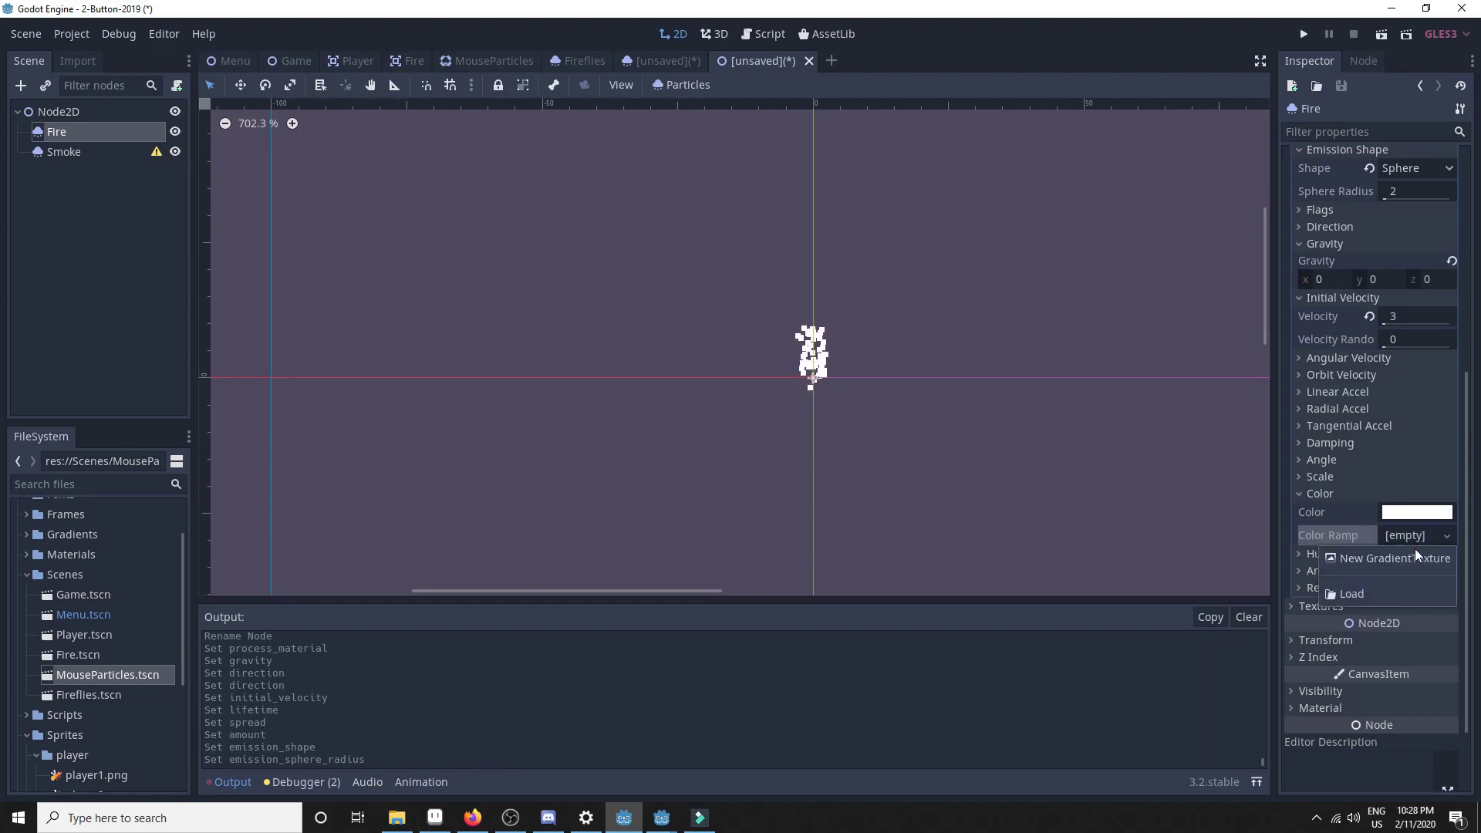
left_click(1363, 560)
left_click(1446, 514)
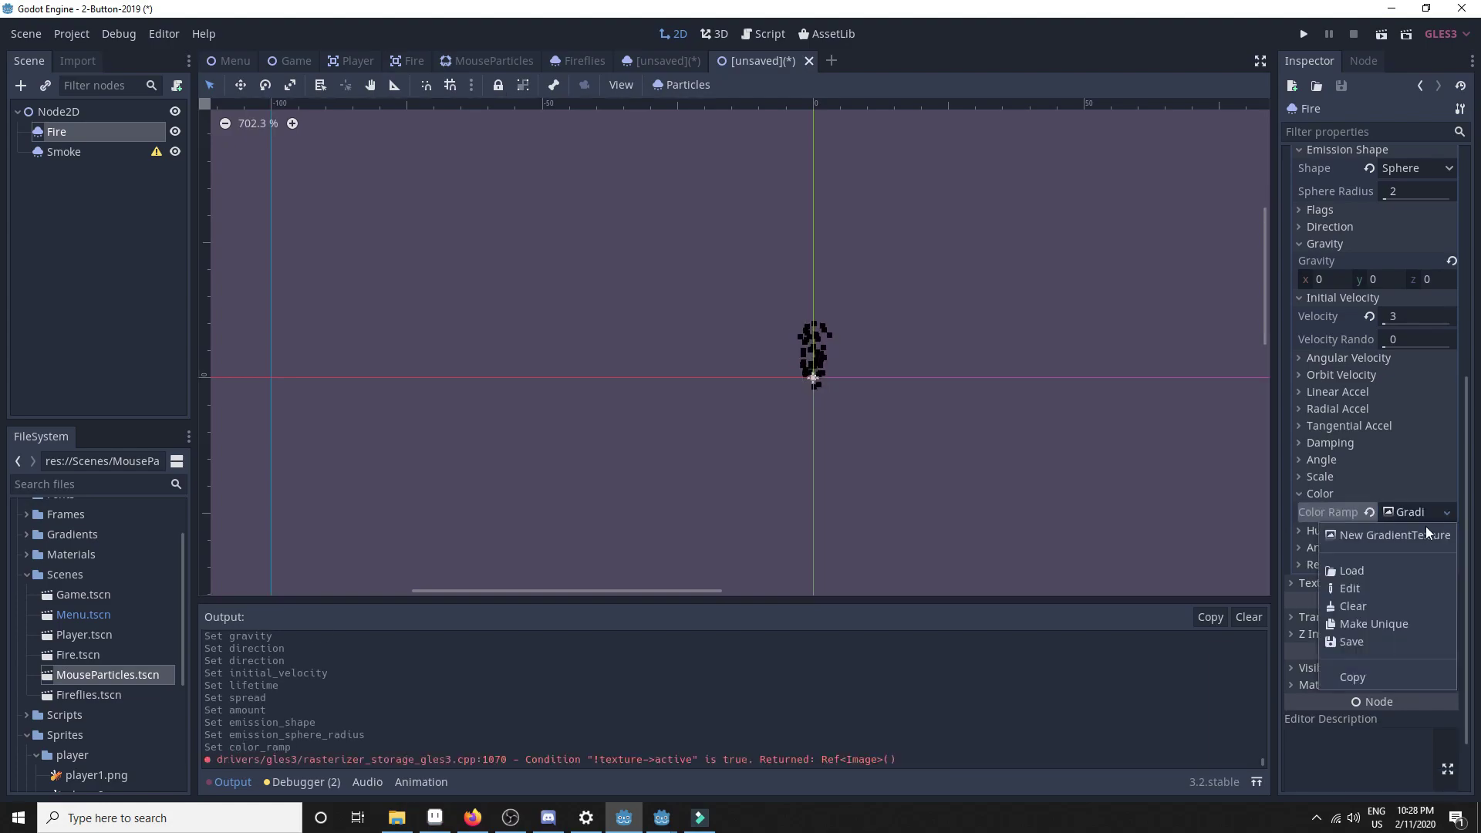
left_click(1407, 512)
left_click(1404, 540)
left_click(1413, 550)
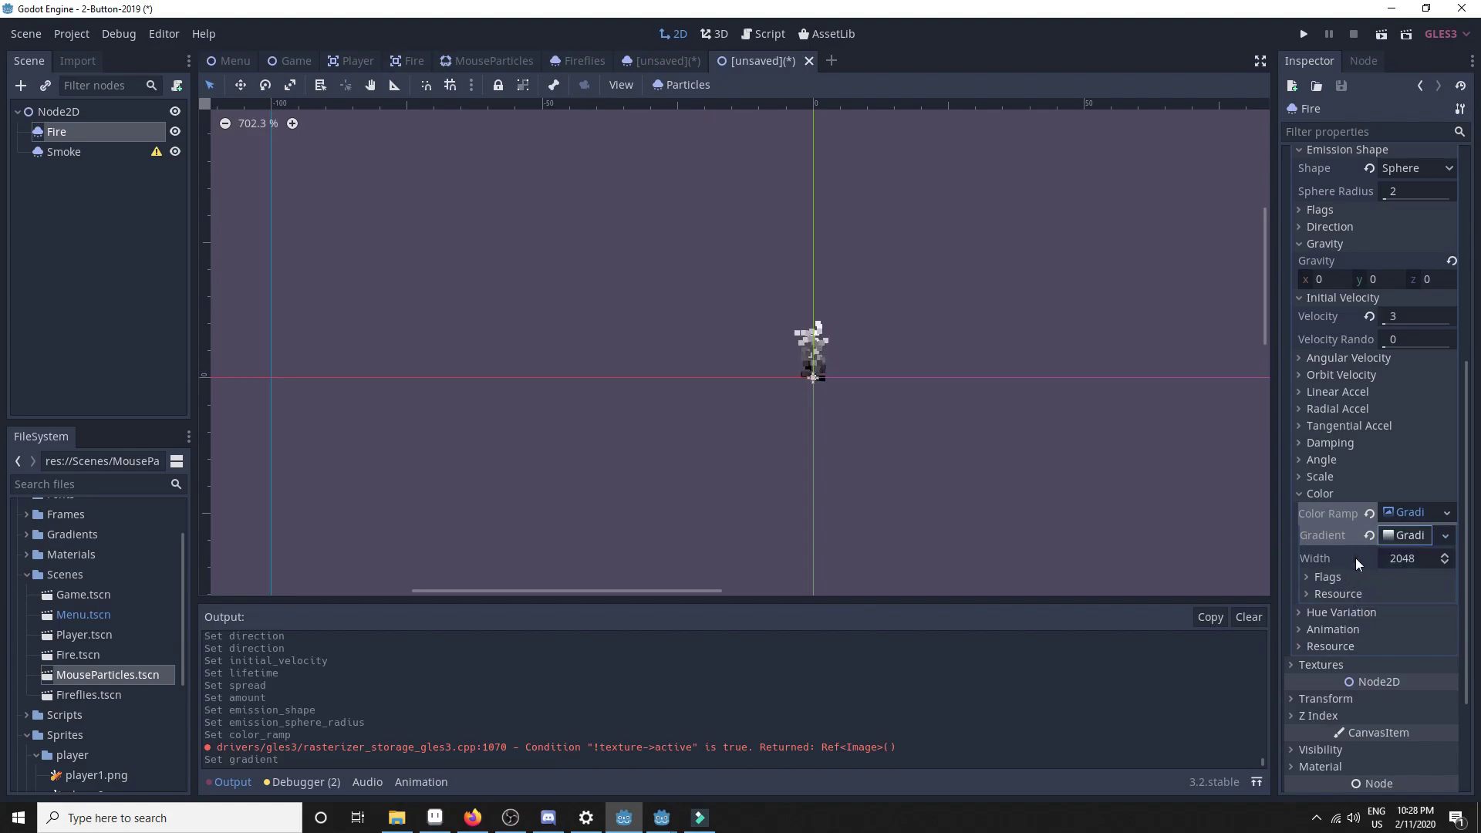
Step: Set the starting color of the Fire gradient to yellow (eddc11), and select the Smoke emitter
left_click(1399, 534)
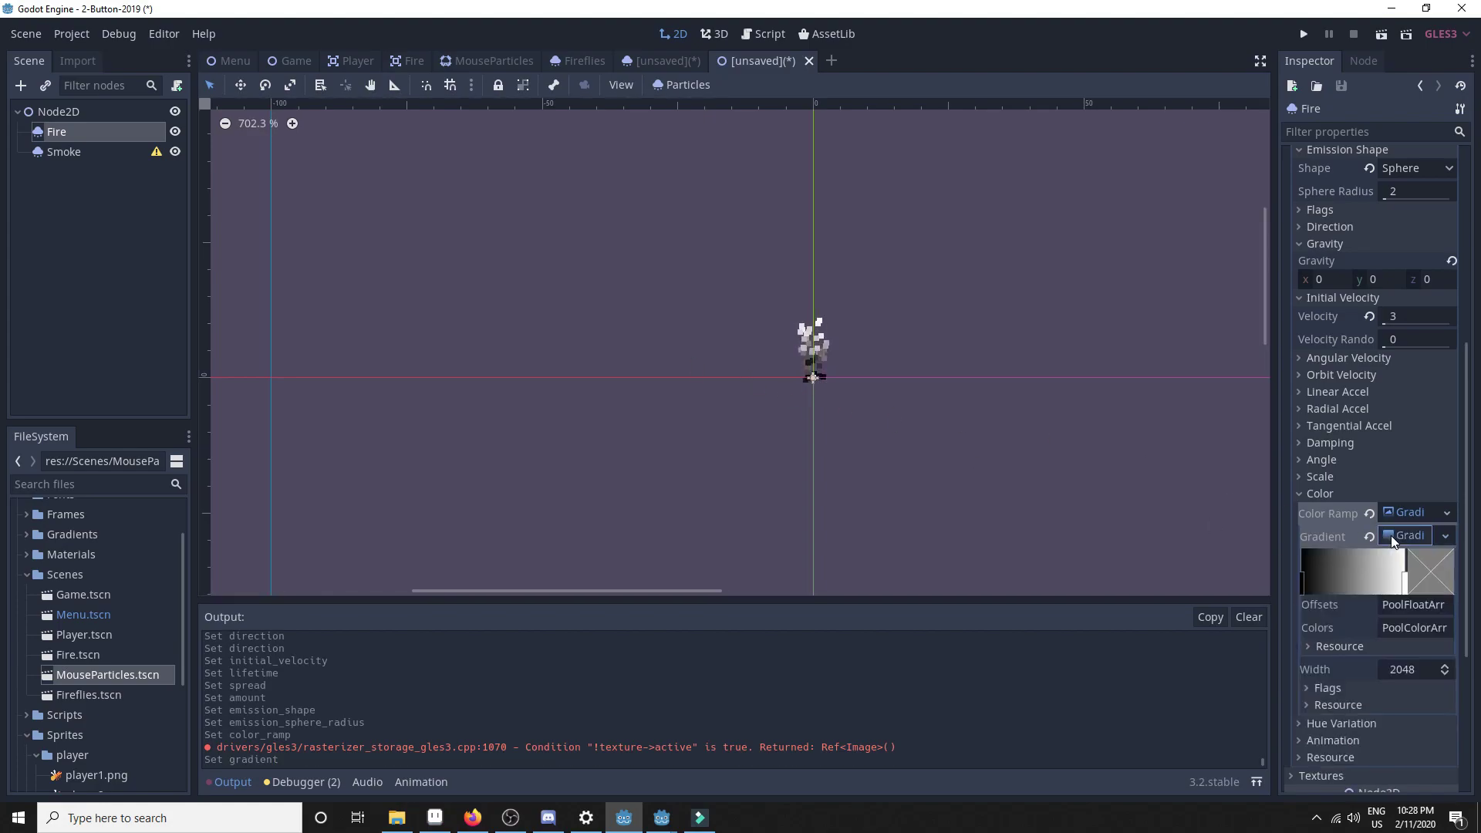
double_click(1301, 579)
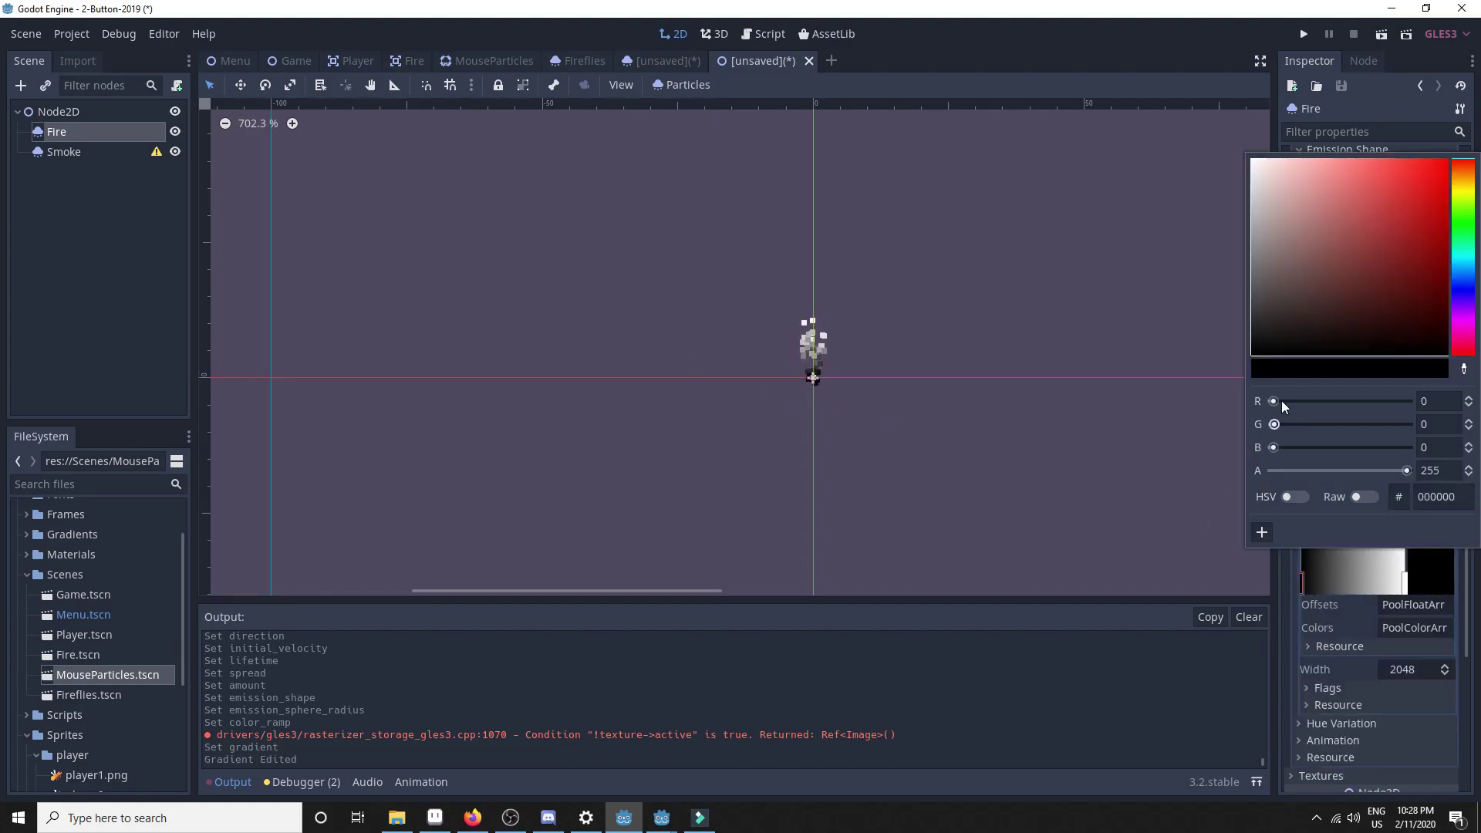
left_click_drag(1459, 189, 1435, 173)
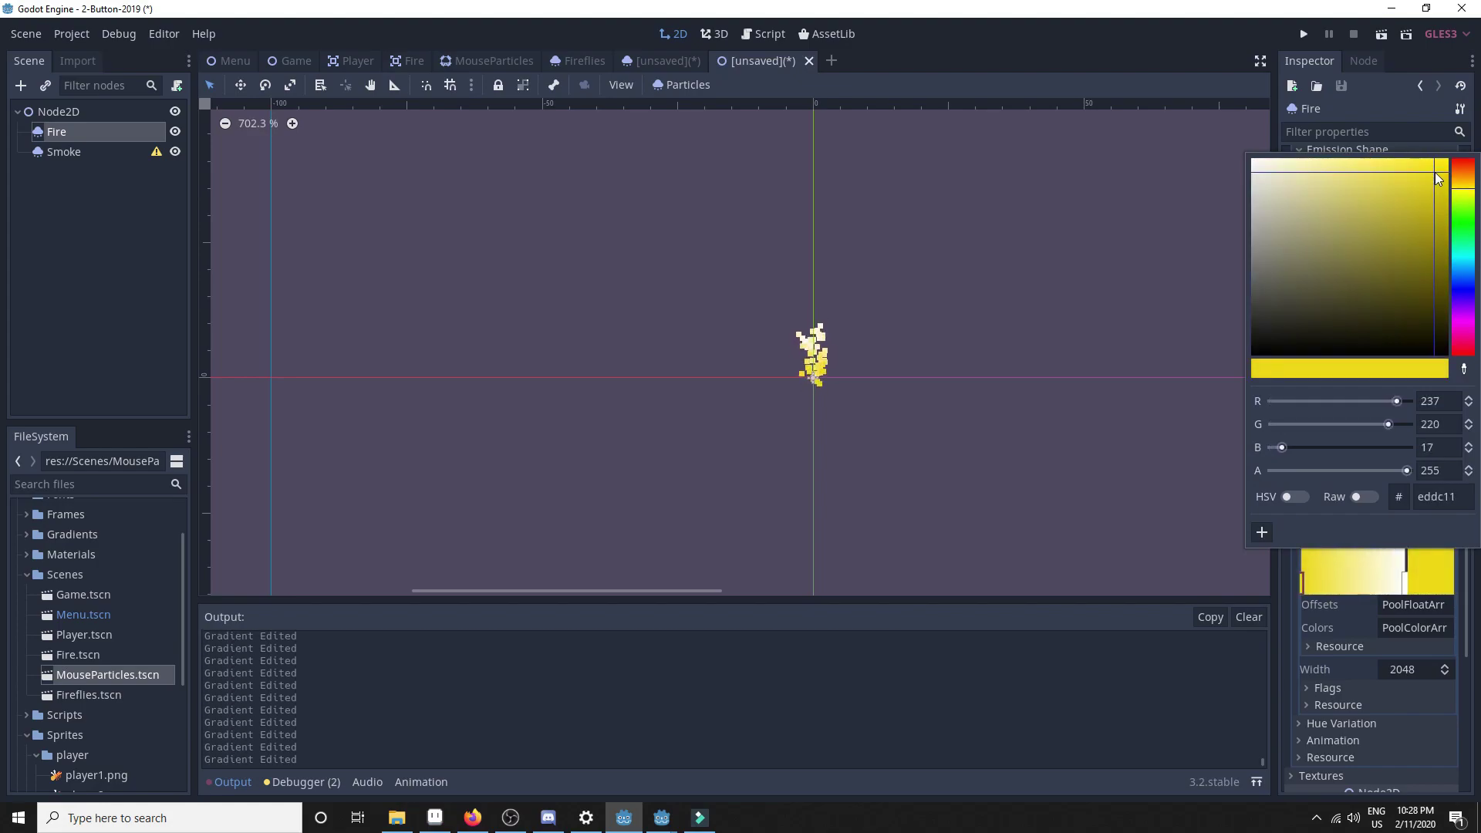
left_click(1180, 547)
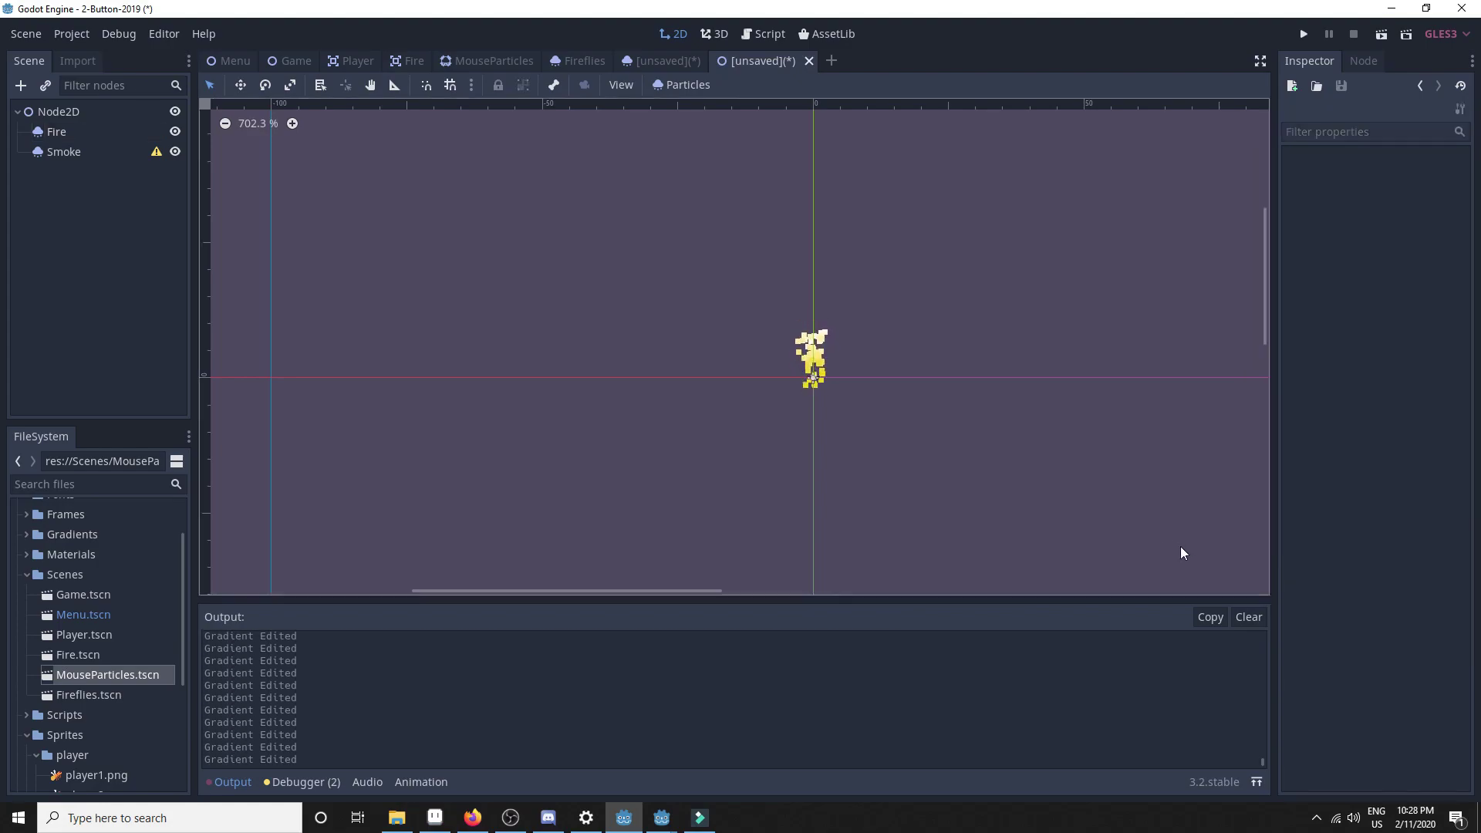
right_click(815, 376, "alt")
left_click(848, 367)
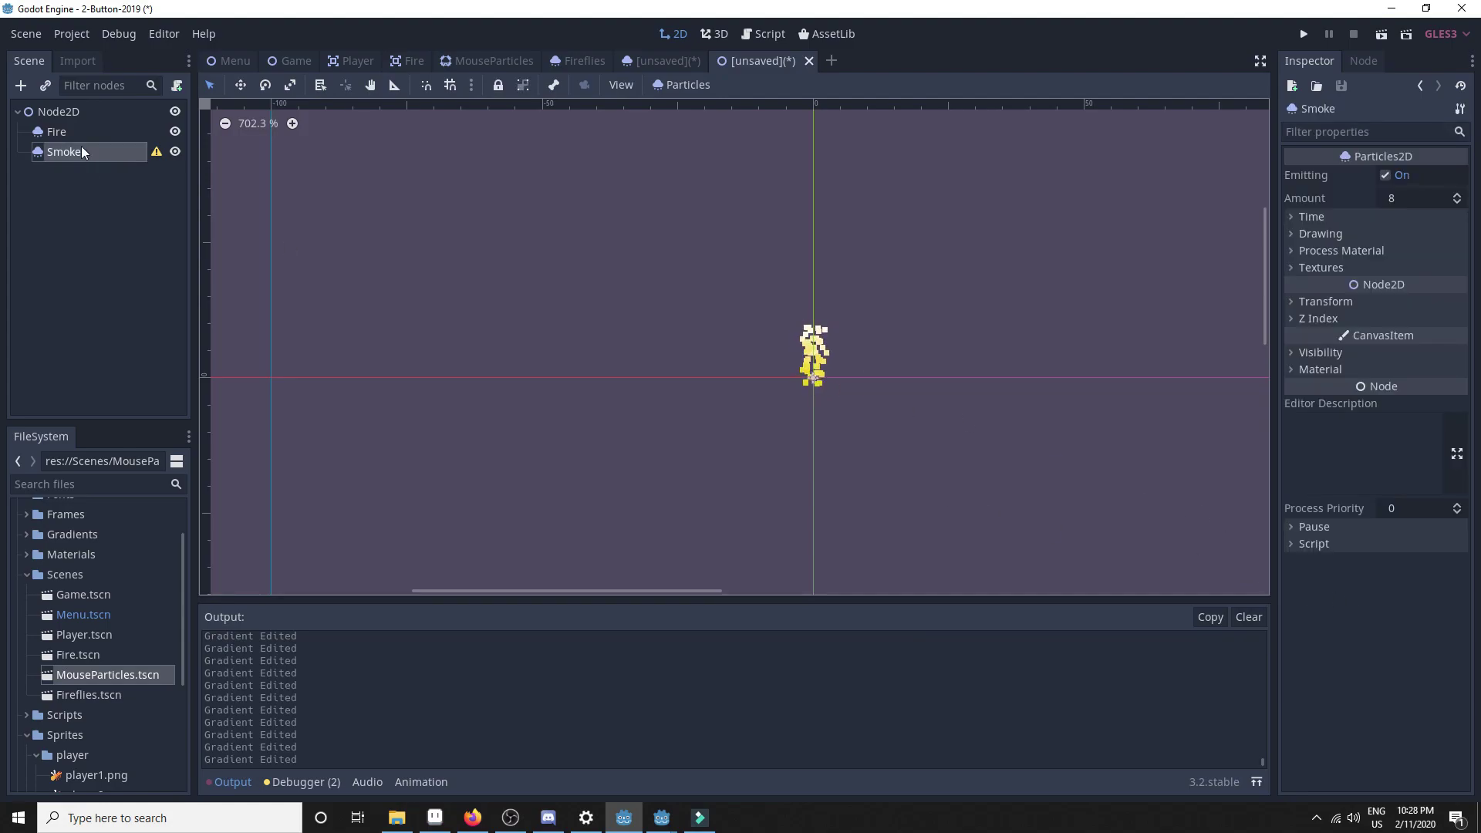
Step: Recolor the Fire gradient's middle stop orange (e9ae23) and delete the extra stop beside it
left_click(57, 131)
double_click(1353, 580)
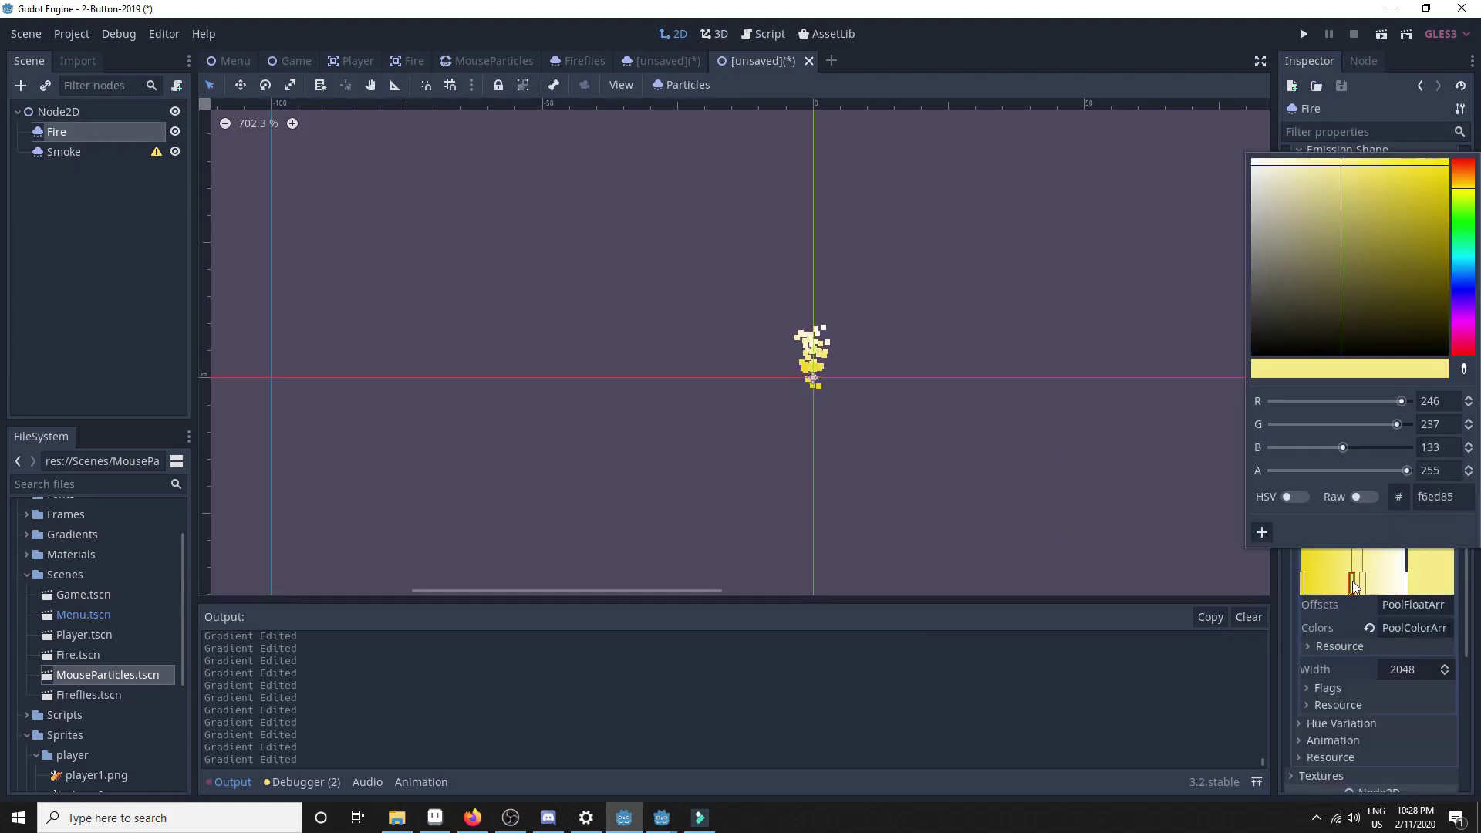
left_click_drag(1463, 174, 1463, 183)
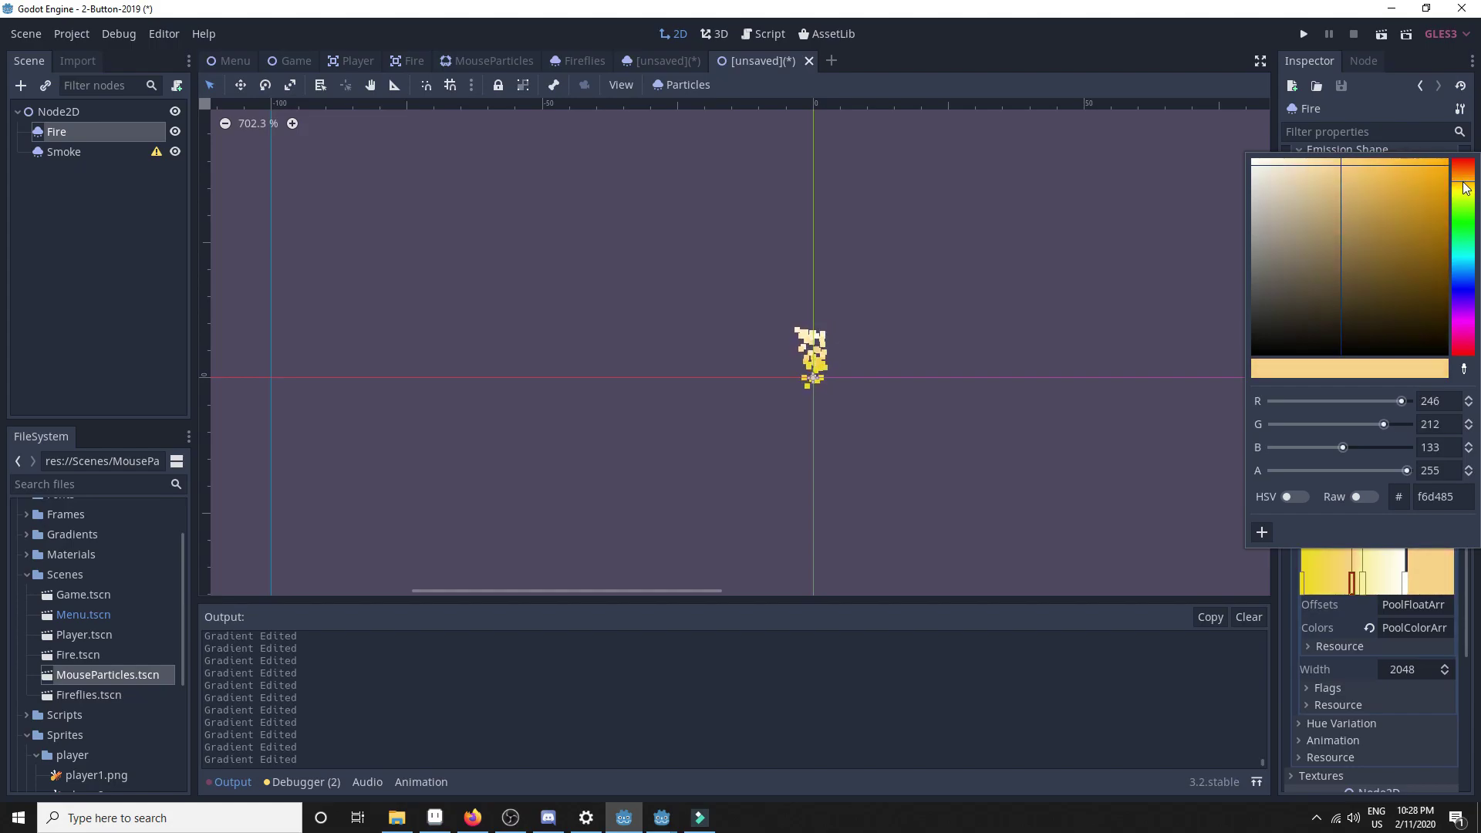
left_click(1419, 174)
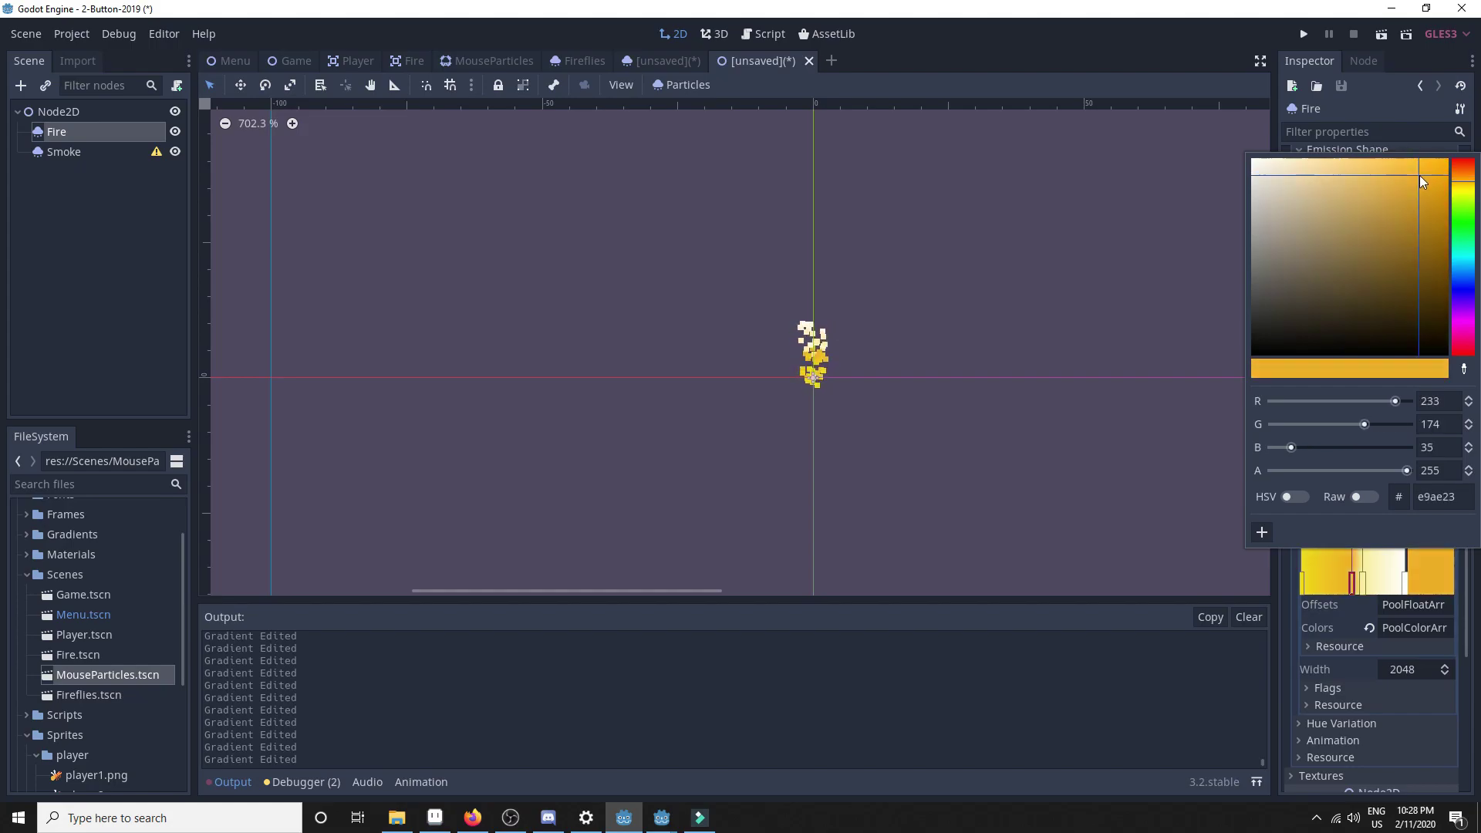
left_click(1361, 581)
right_click(1402, 584)
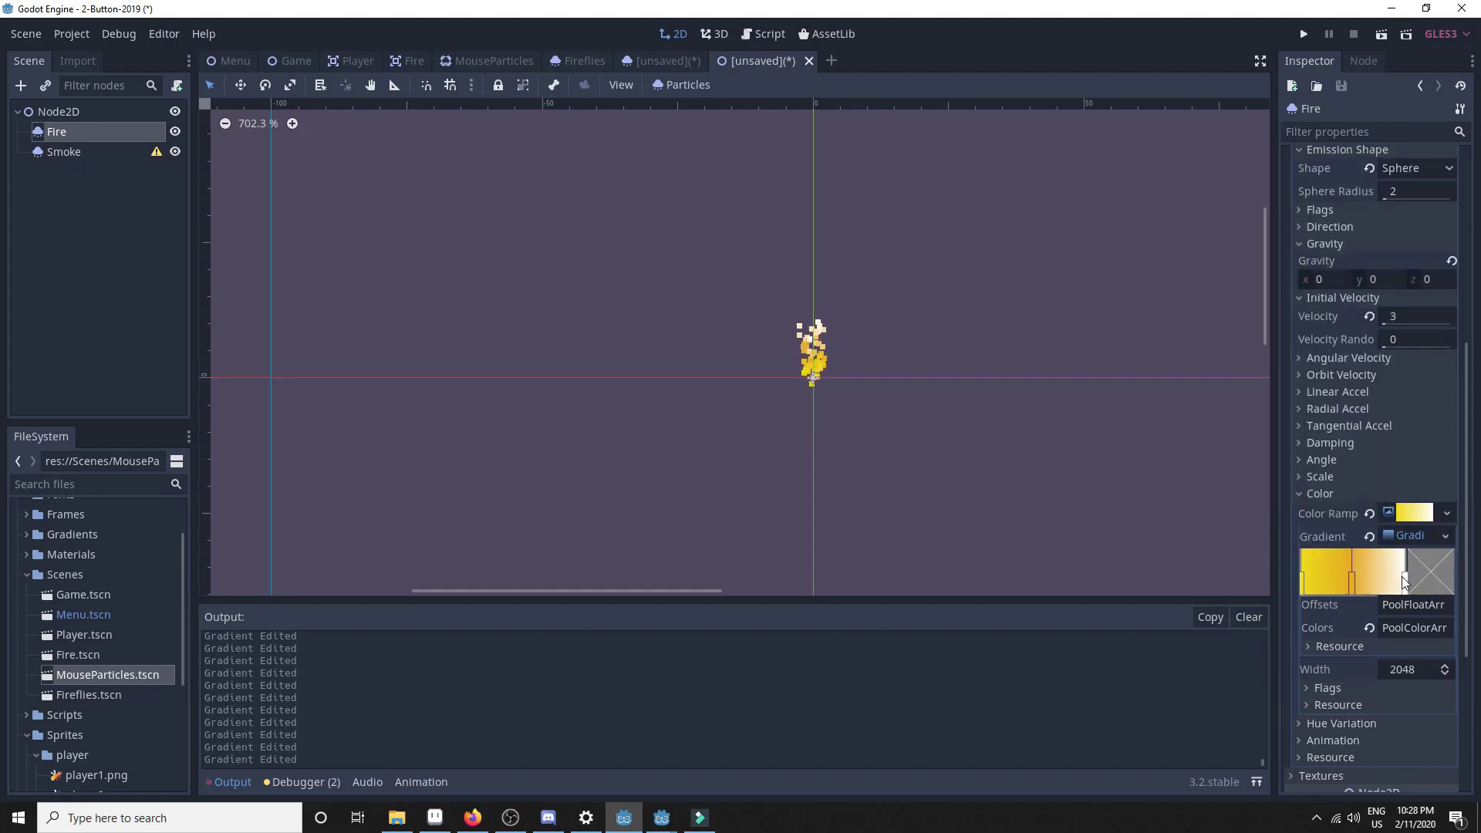
Step: Set the end color of the Fire gradient to red (d32727)
left_click(1402, 584)
left_click(1430, 570)
left_click(1411, 179)
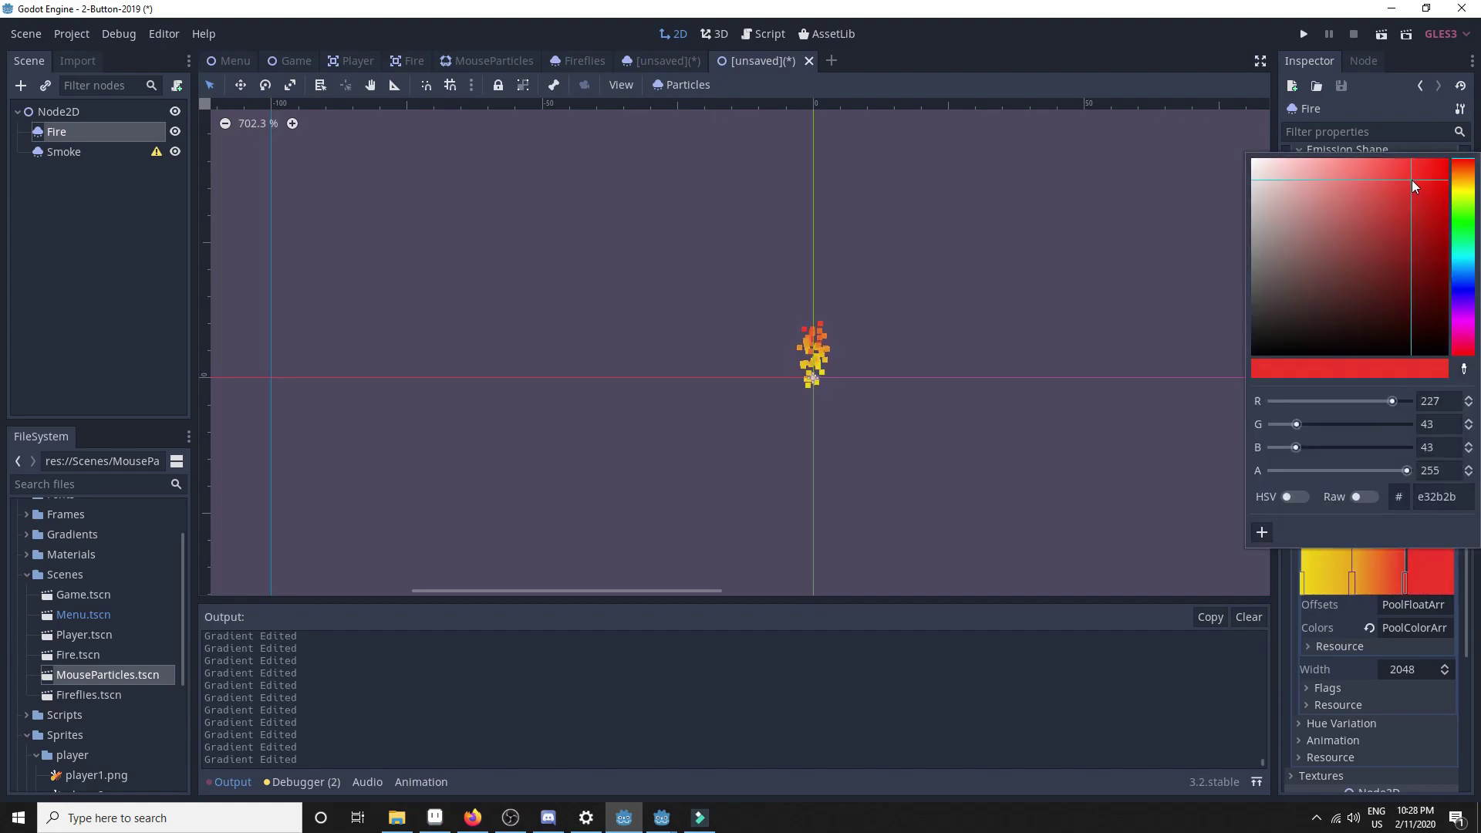
left_click_drag(1411, 179, 1413, 192)
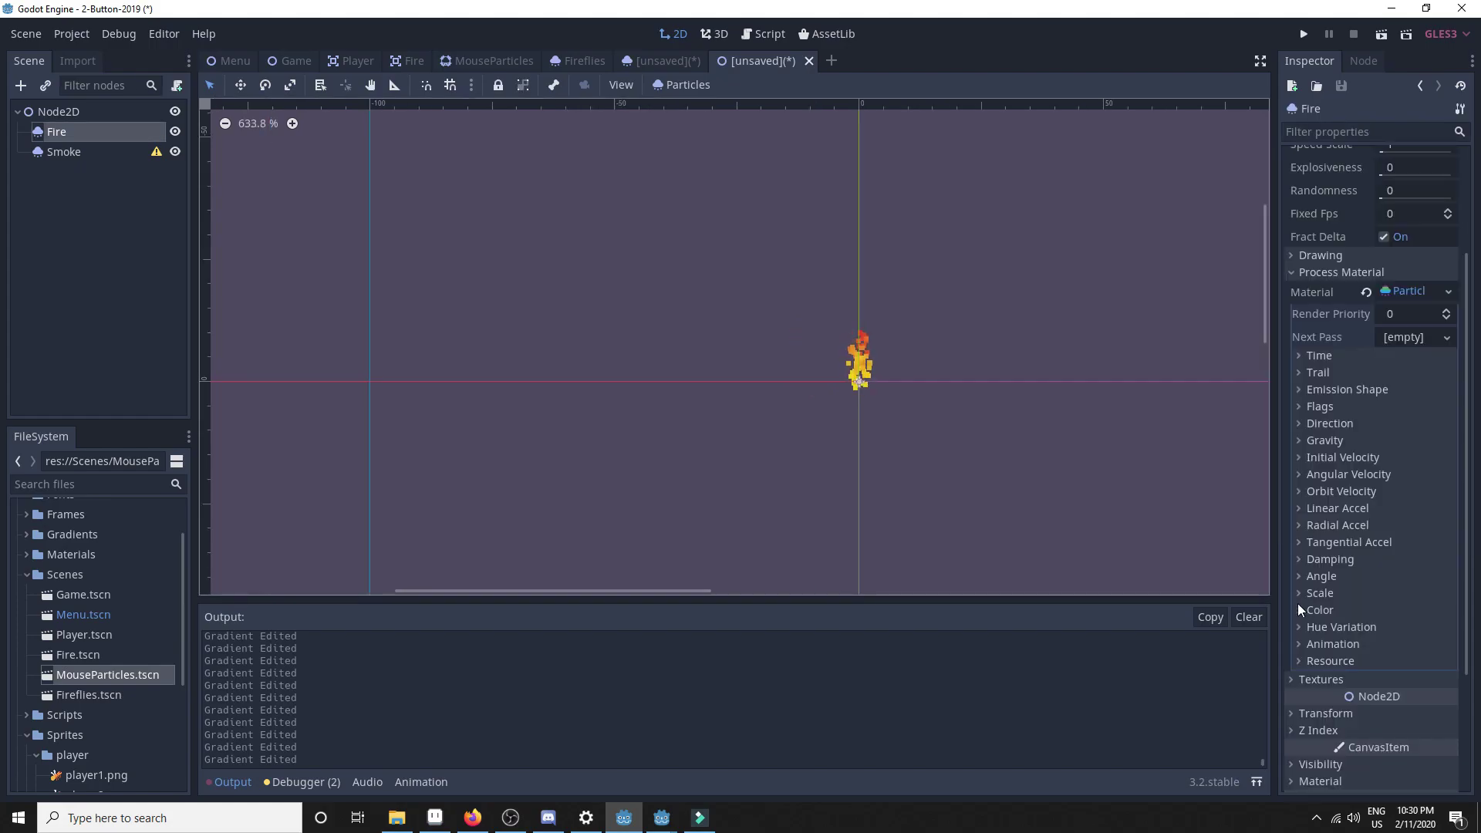
Step: Make the red end stop of the Fire gradient fully transparent by setting its alpha to 0
left_click(1300, 609)
left_click(1403, 698)
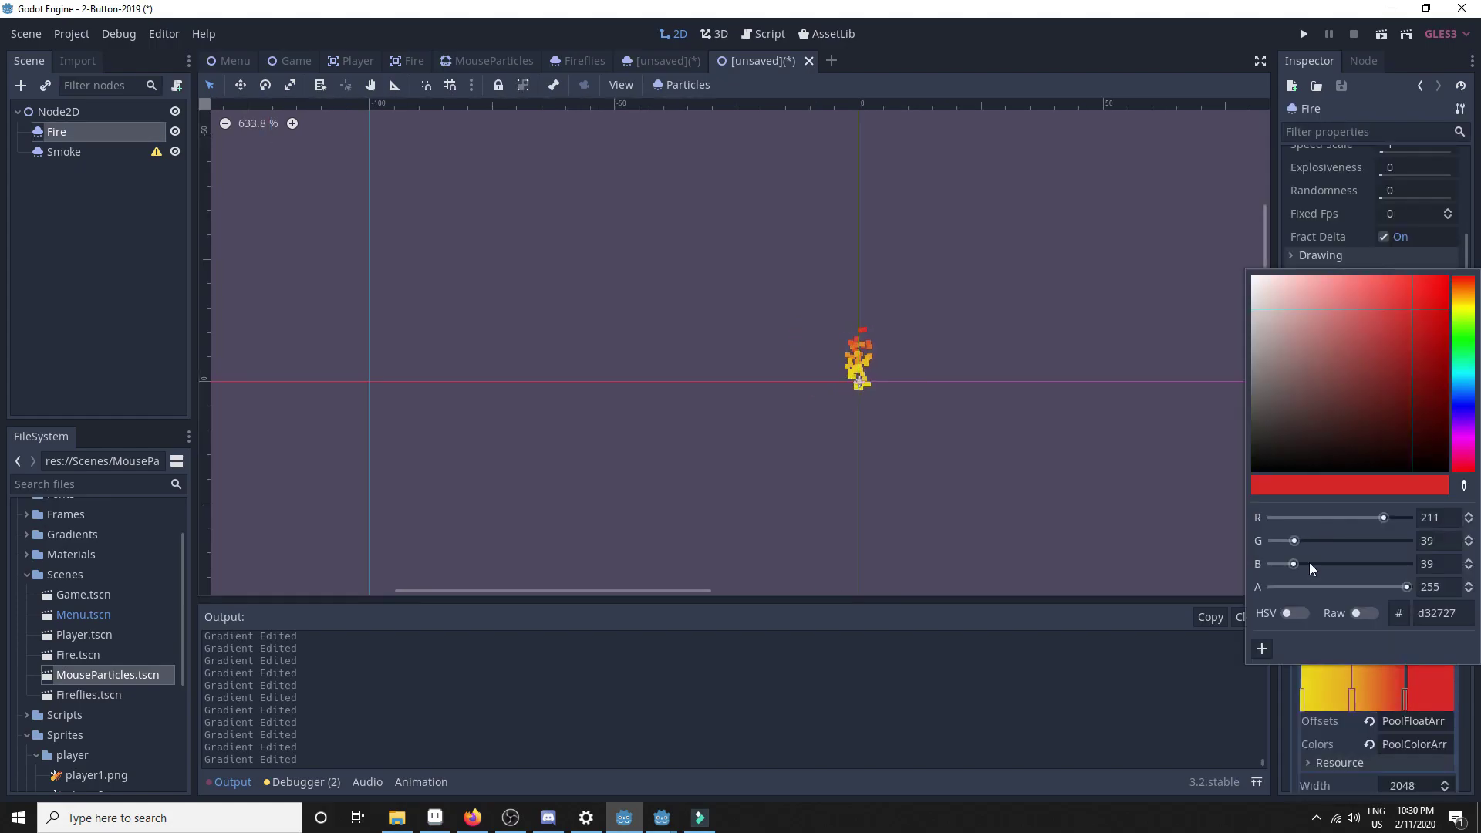
left_click_drag(1405, 587, 1256, 612)
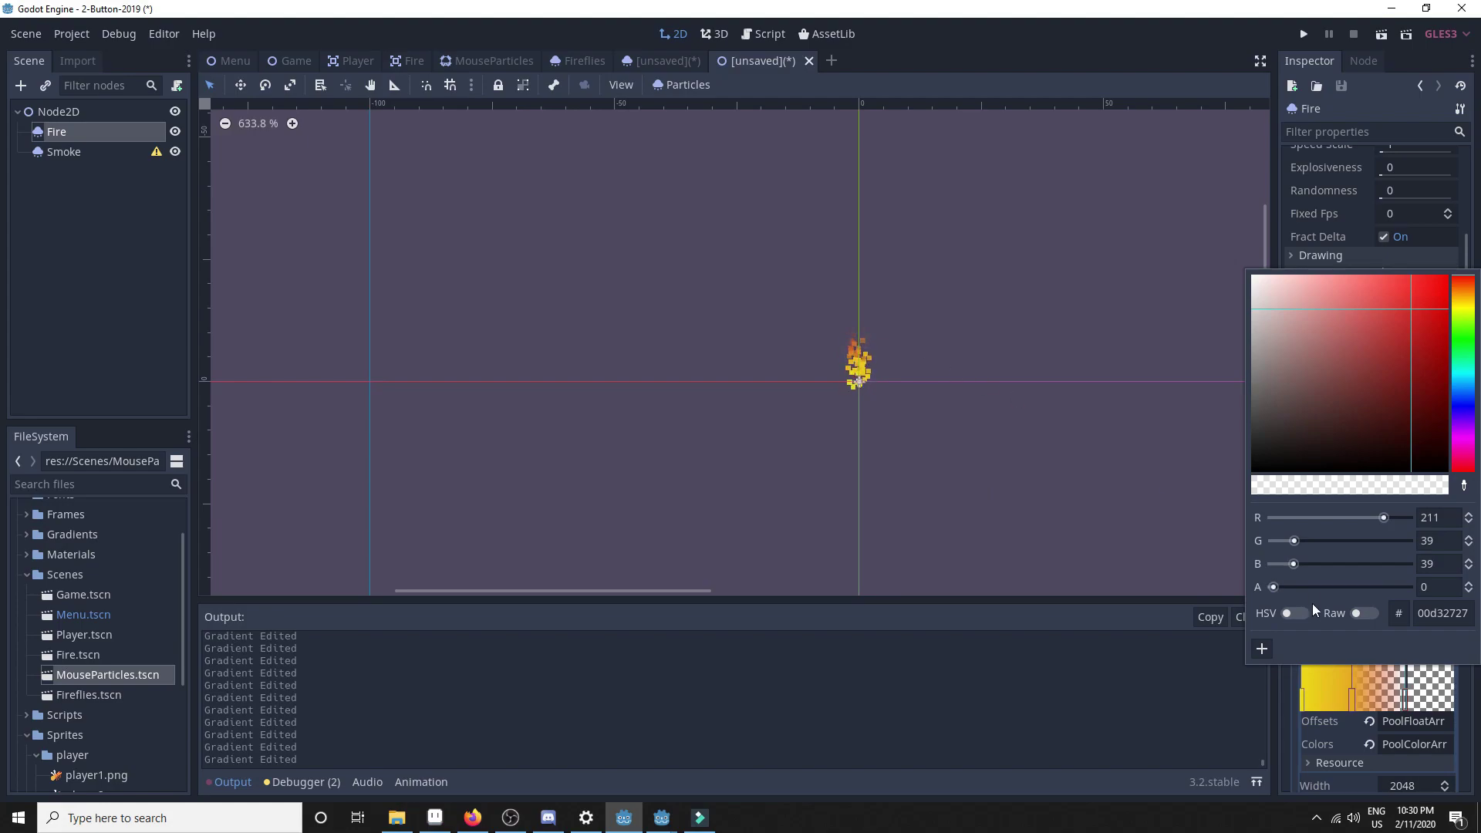
left_click(1126, 569)
left_click(73, 133)
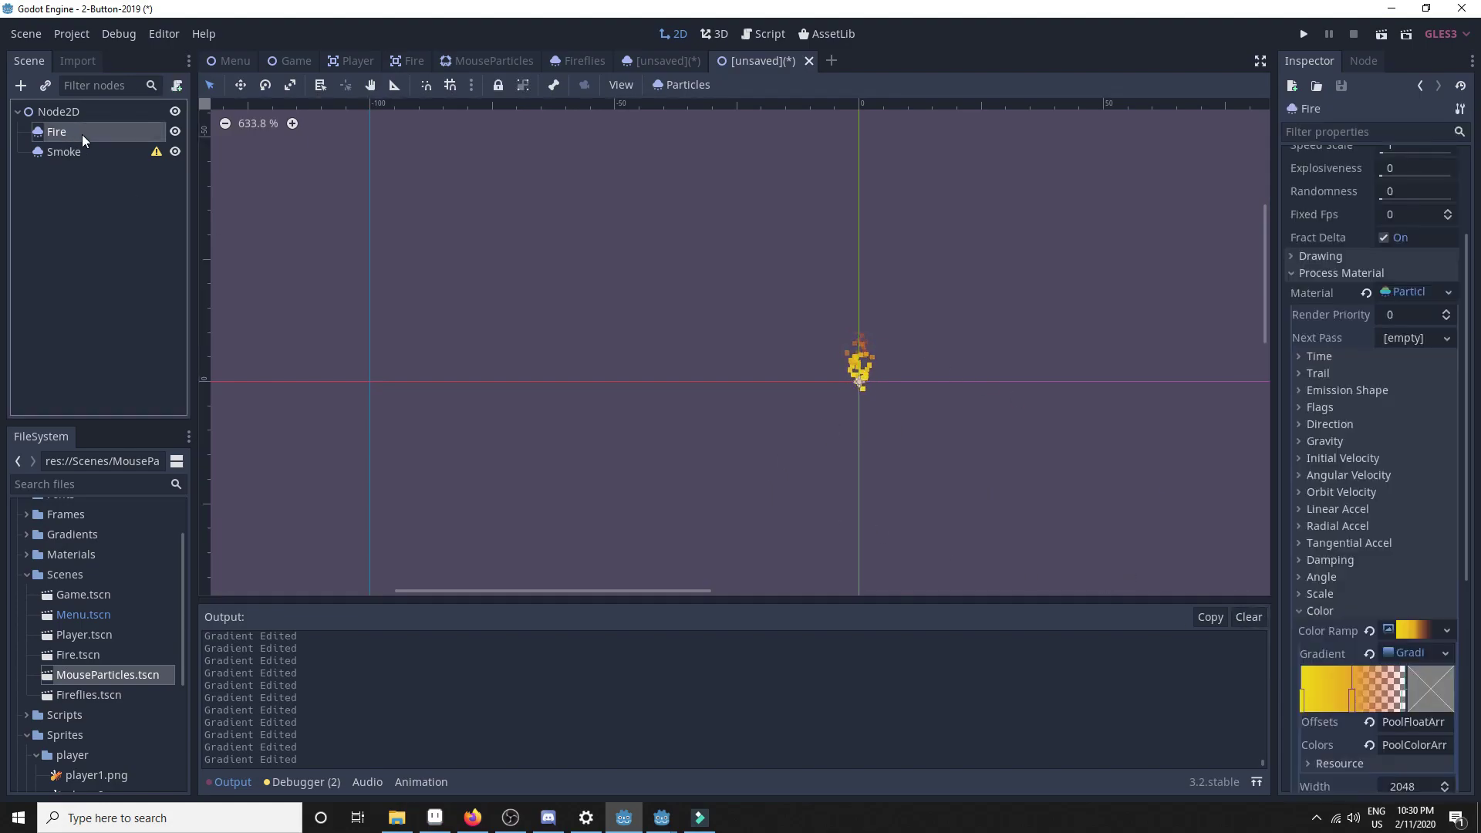
Step: Add a gradient stop just before the Fire ramp's transparent end and make it opaque orange (da6024, alpha 255)
double_click(1384, 698)
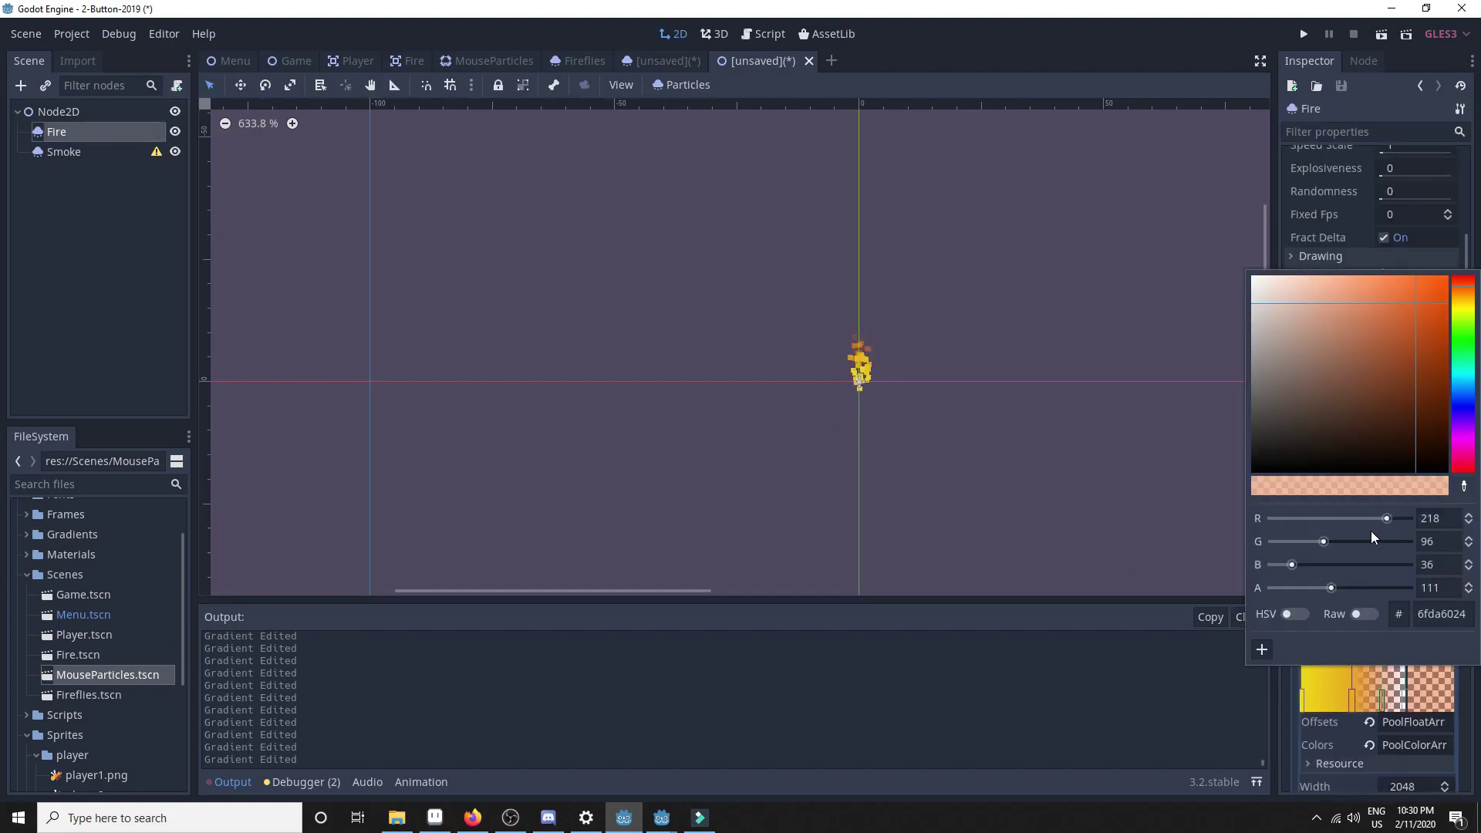
left_click_drag(1302, 589, 1415, 587)
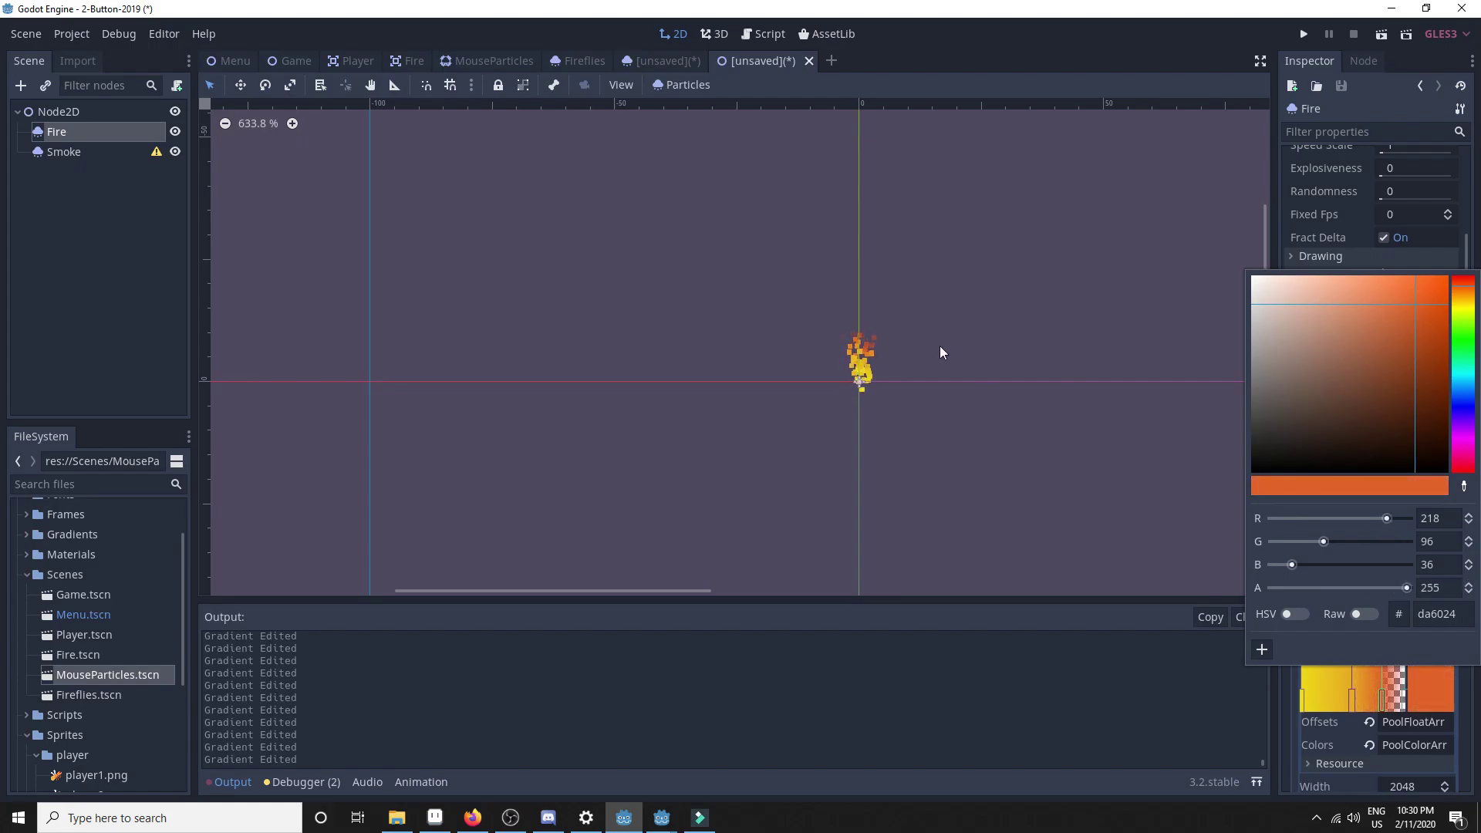
left_click(962, 352)
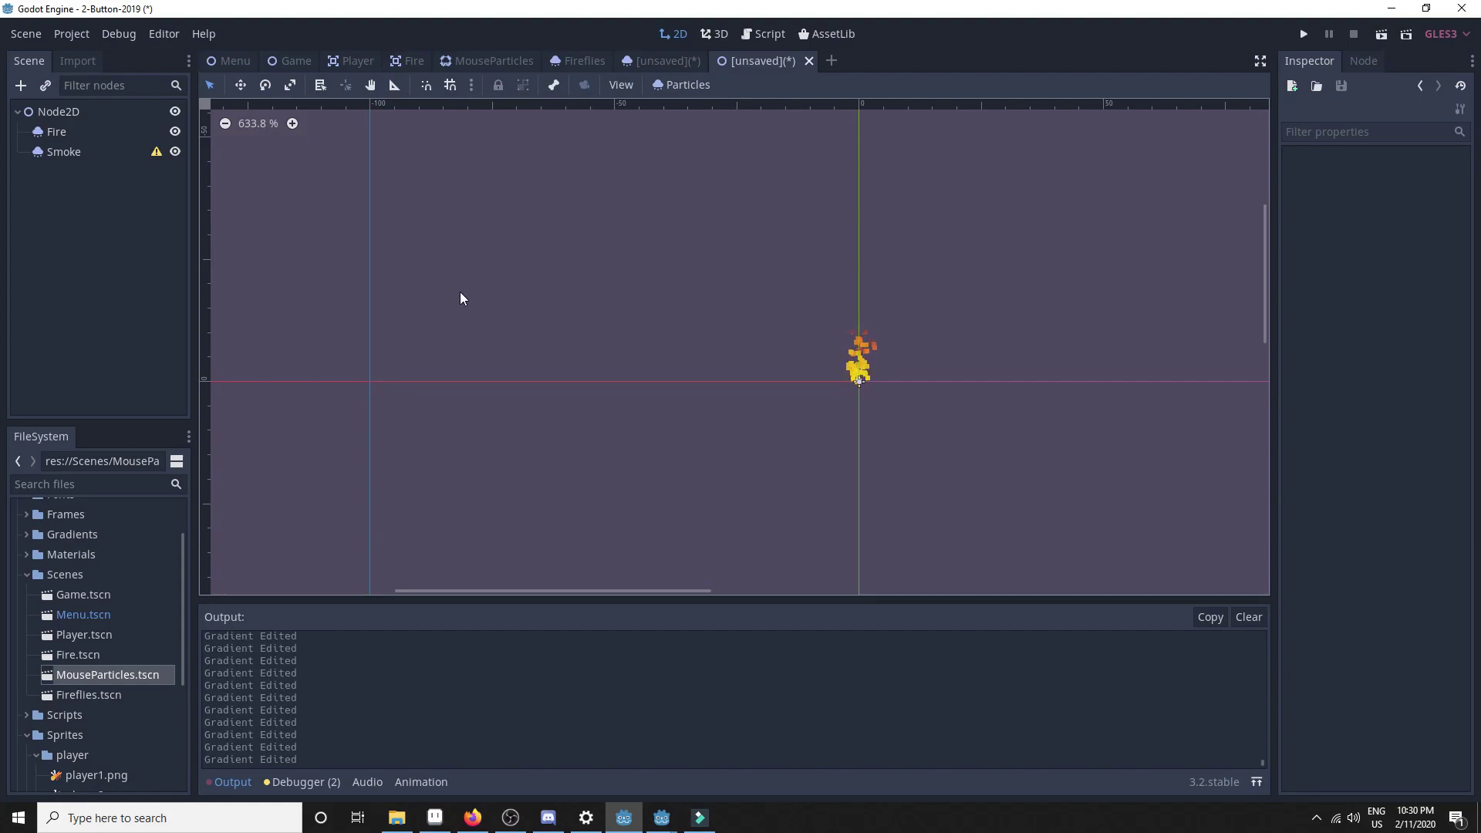
Step: Assign a new ParticlesMaterial to the Smoke emitter and open its properties
mouse_move(158, 154)
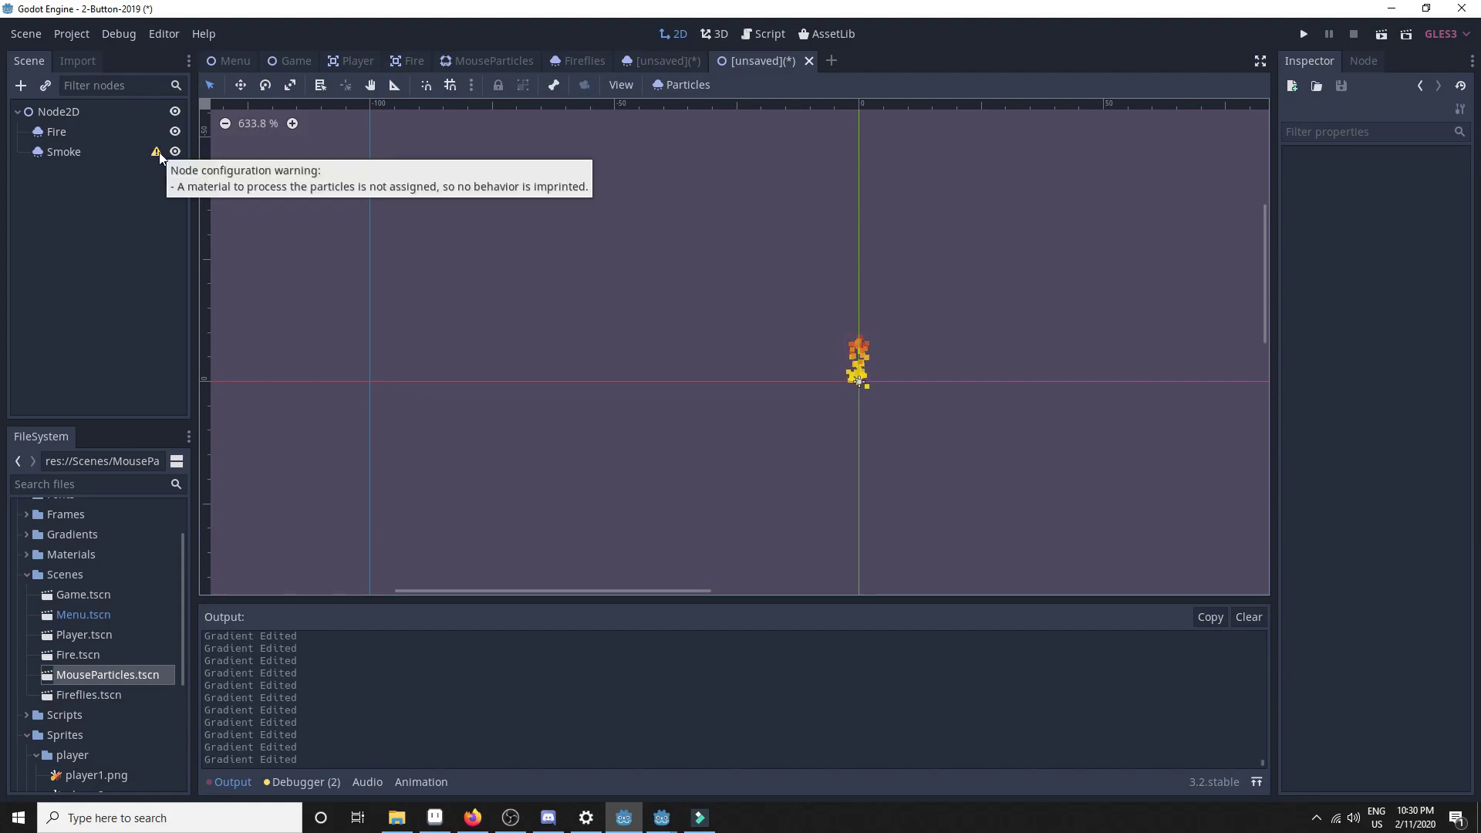
left_click(854, 367)
scroll(879, 344, "up", 3)
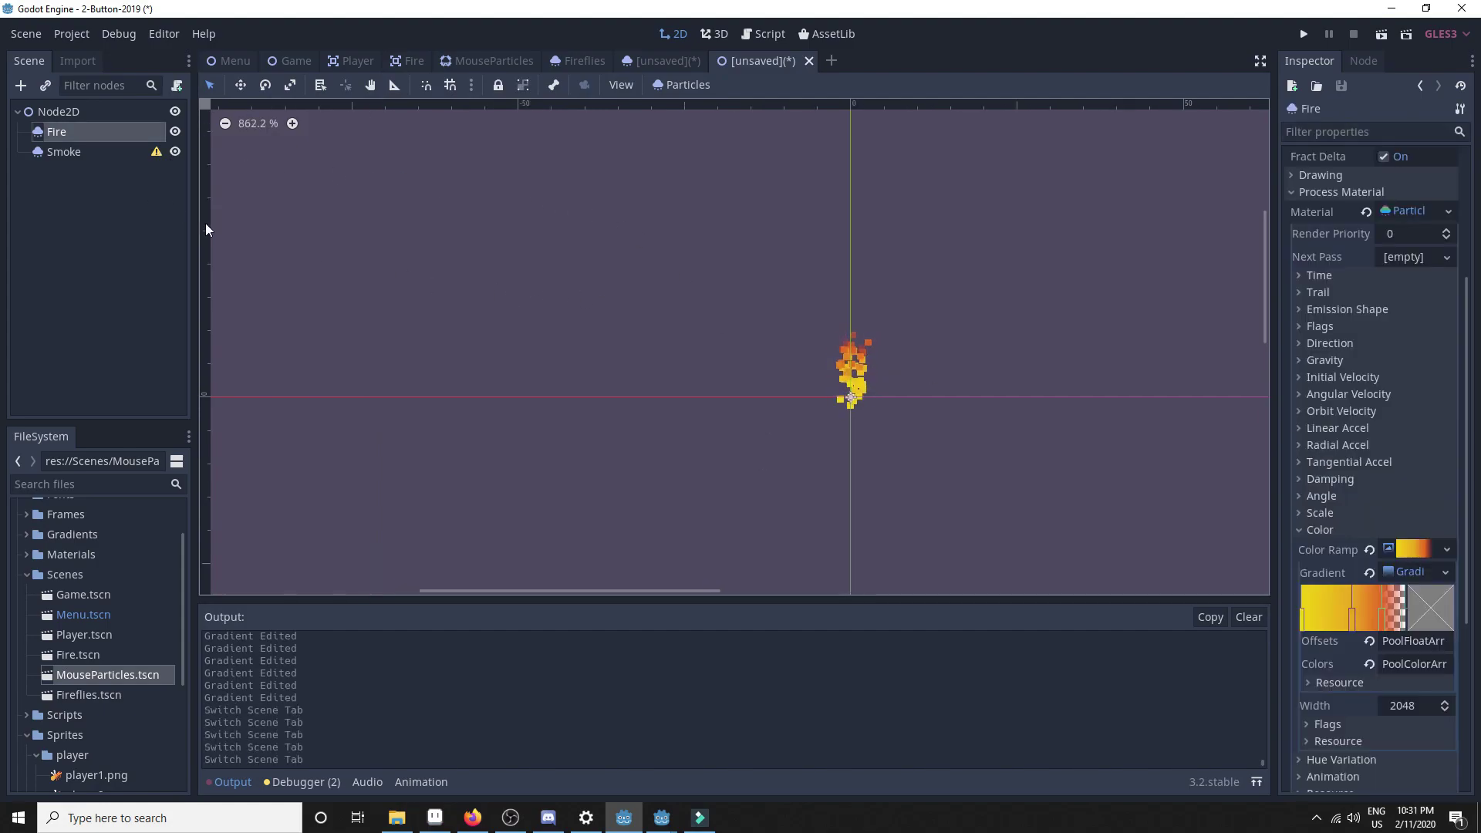
left_click(90, 151)
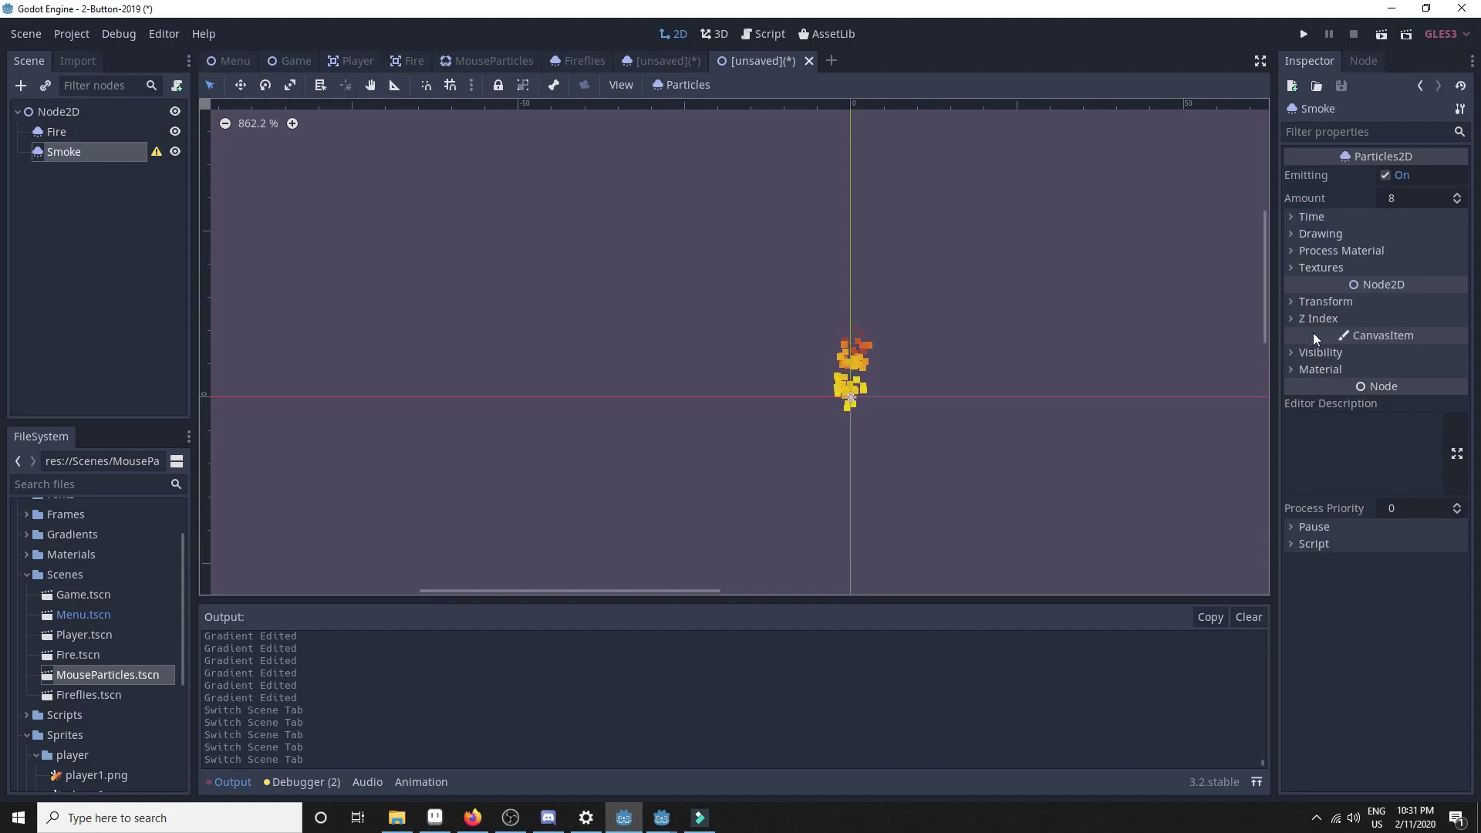
left_click(1303, 252)
left_click(1428, 270)
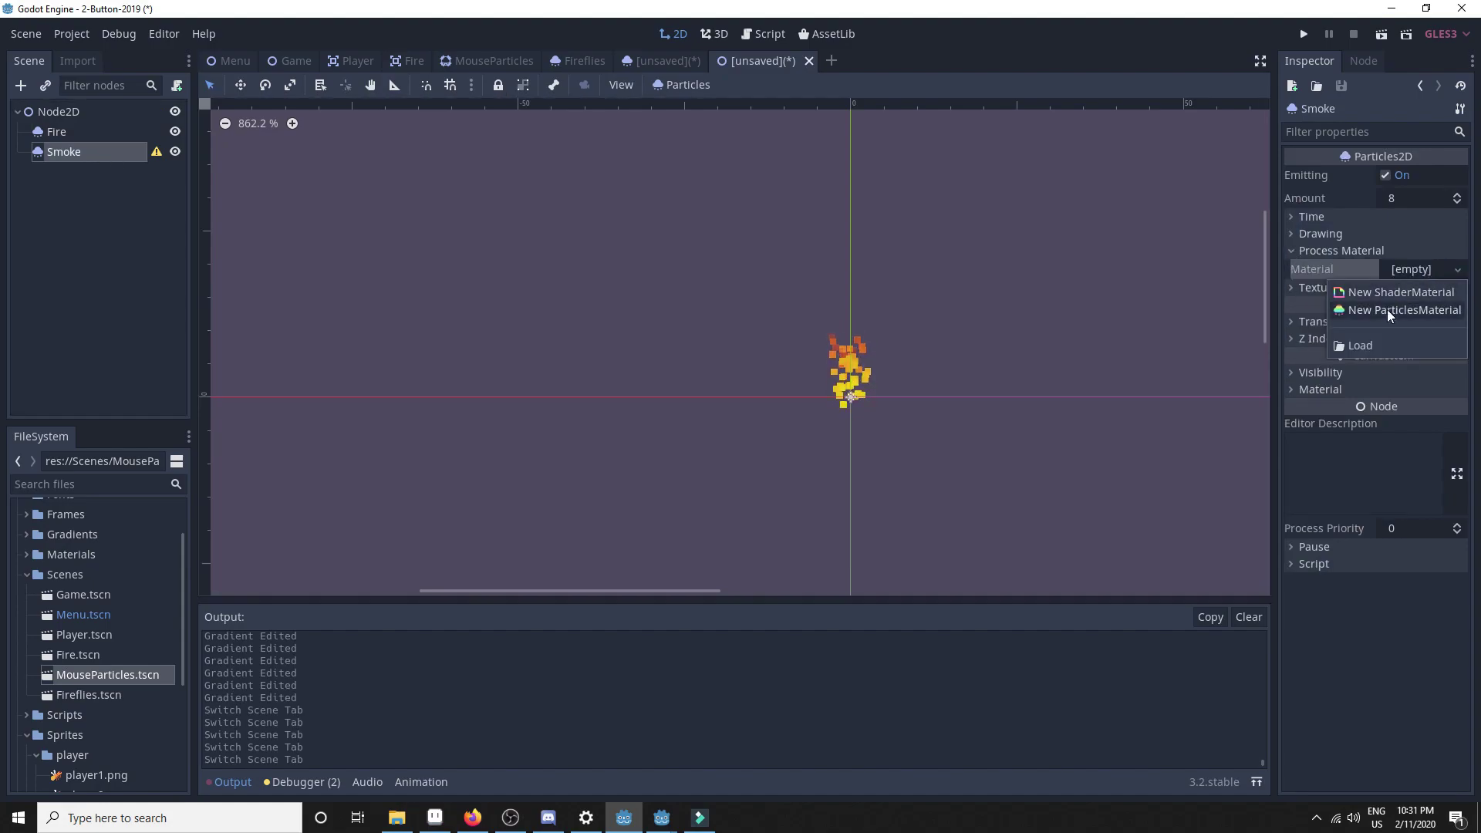
left_click(1387, 309)
left_click(1411, 270)
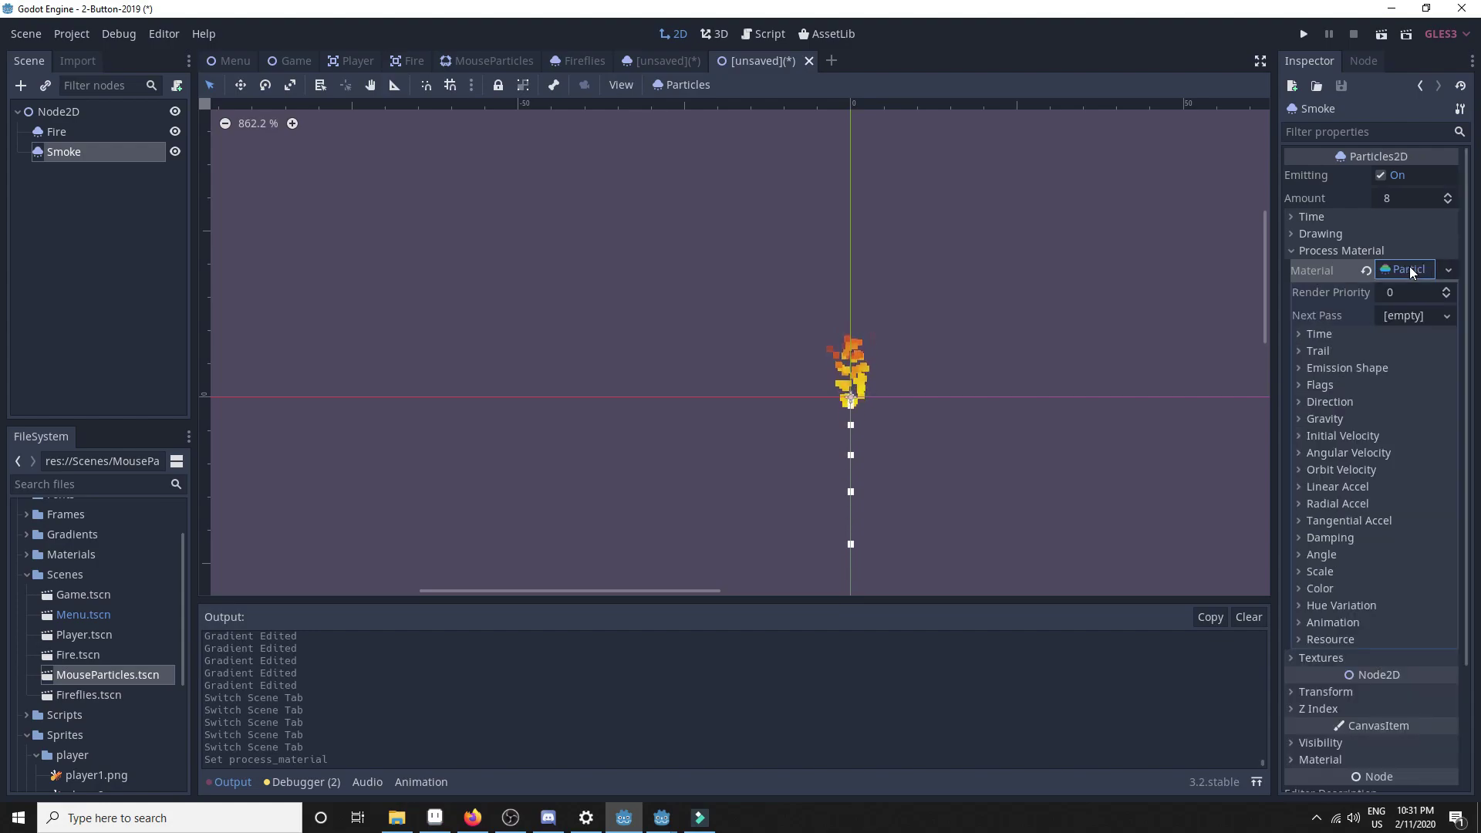
Step: Set the Smoke material's Y gravity to 0
left_click(1298, 418)
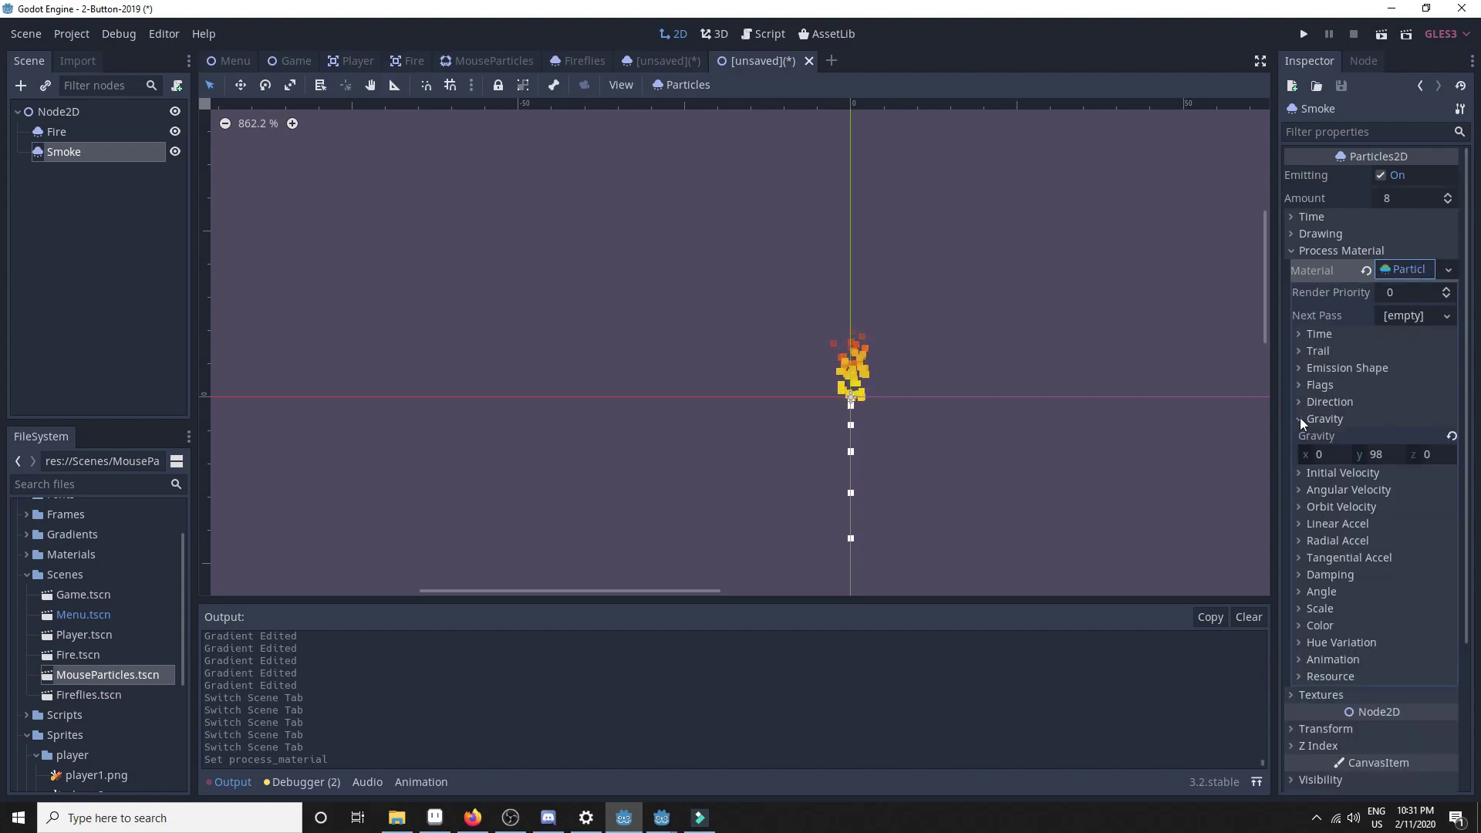
left_click(1378, 455)
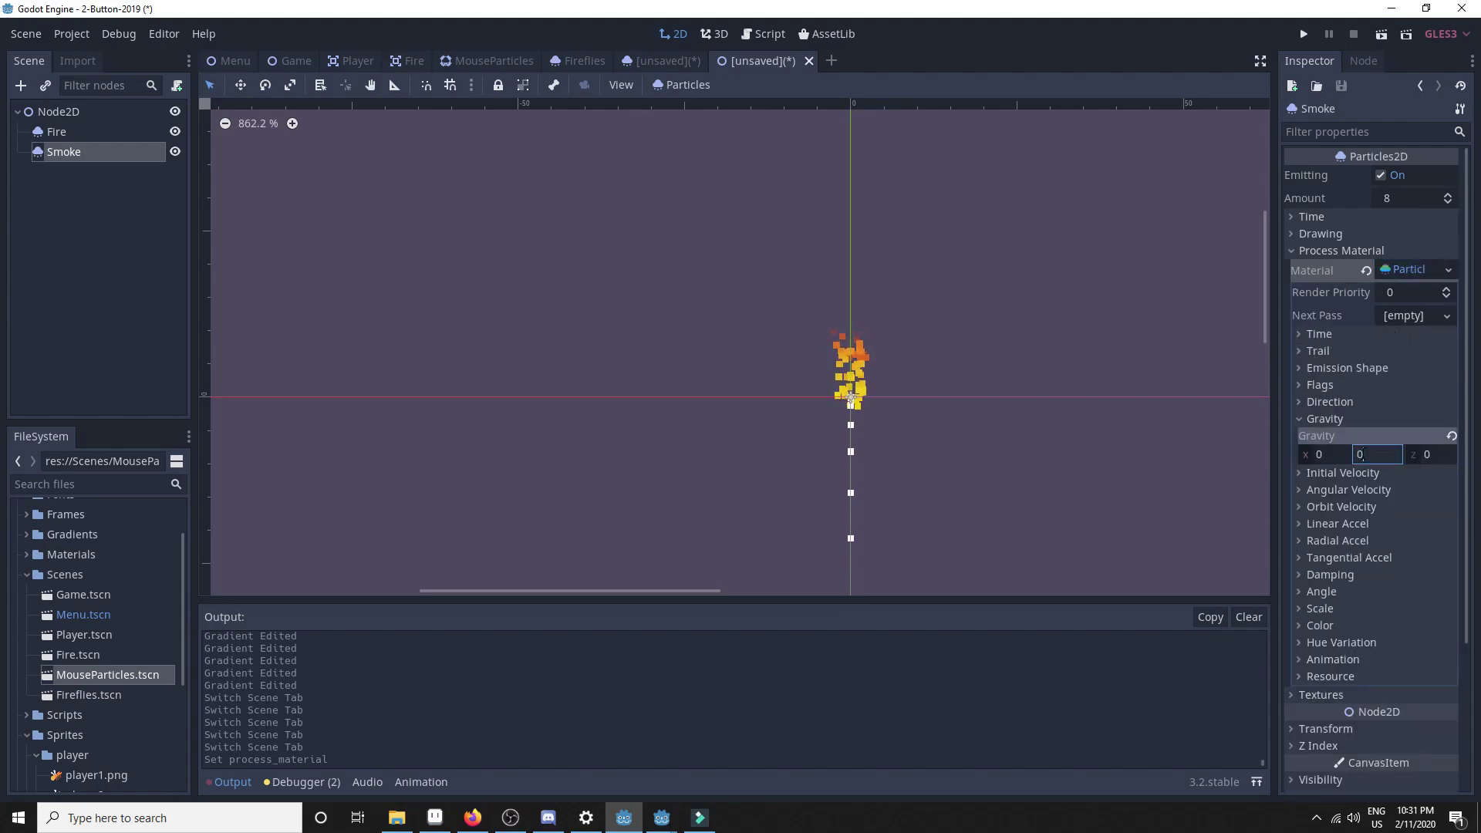
type("0")
Step: Set the Smoke material's direction to X 0, Y -1 and its spread to 5
left_click(1295, 399)
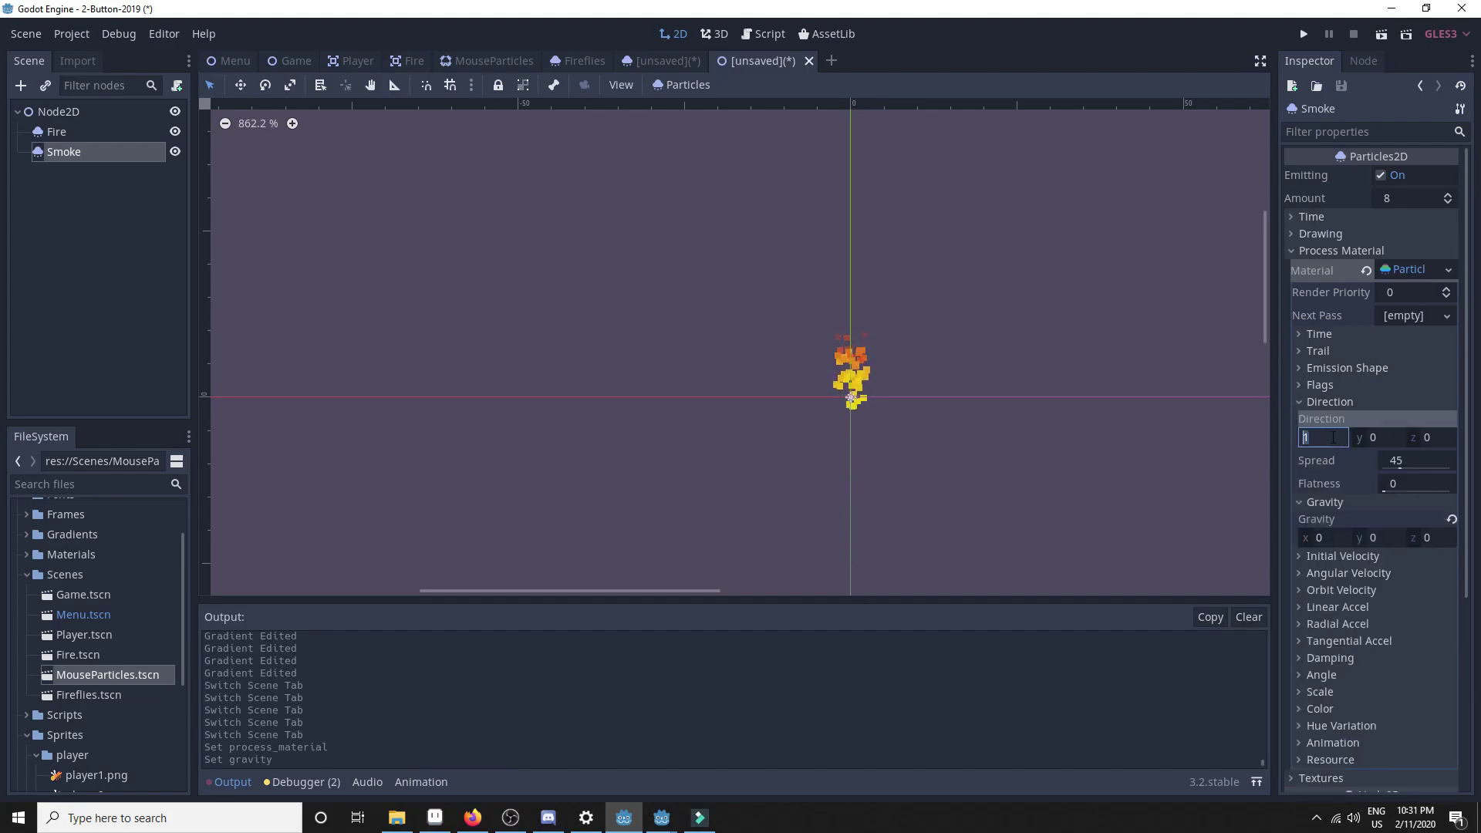
left_click(1341, 437)
type("0")
key("Return")
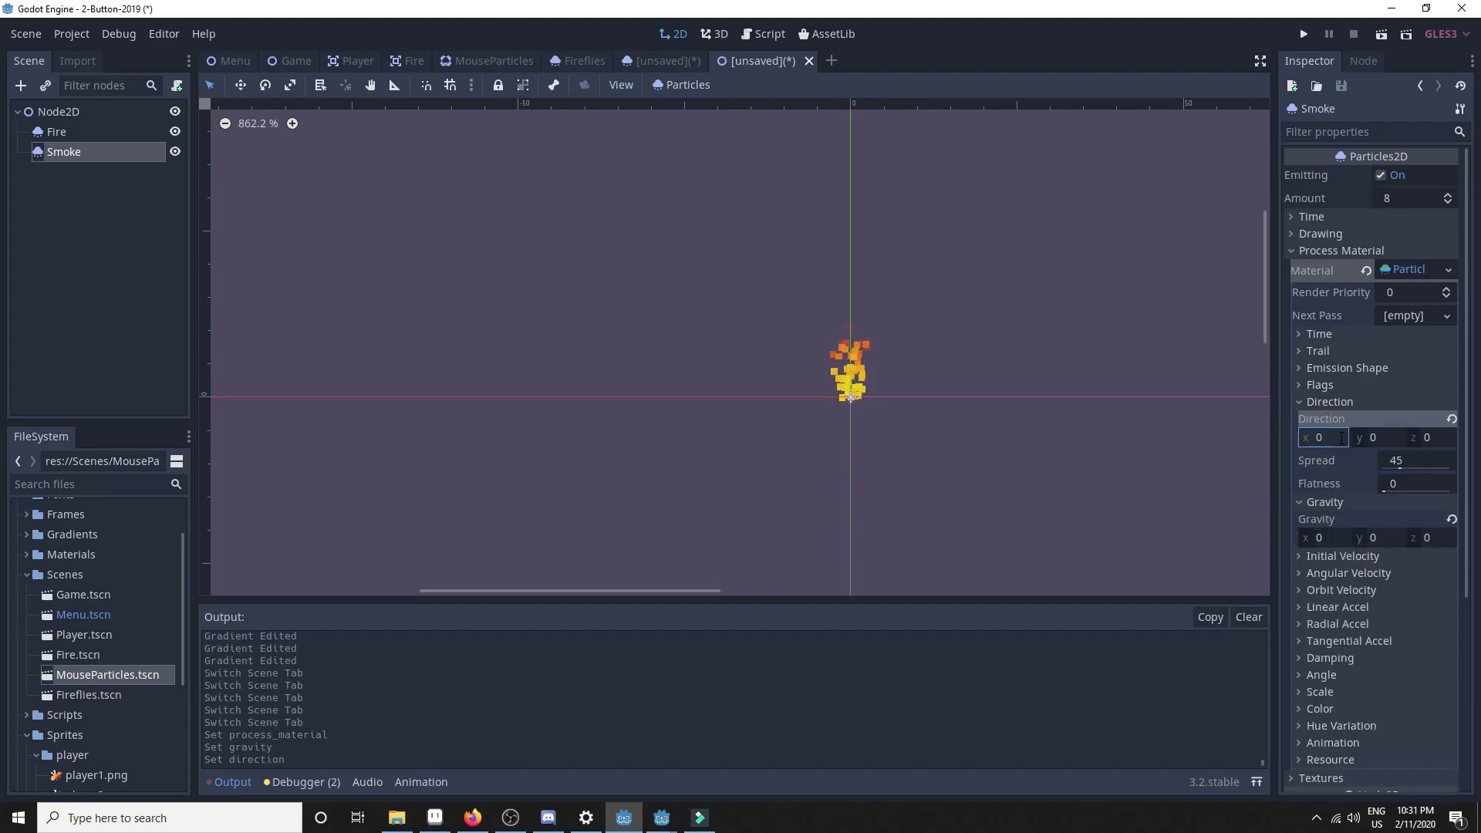
left_click(1393, 436)
type("-1")
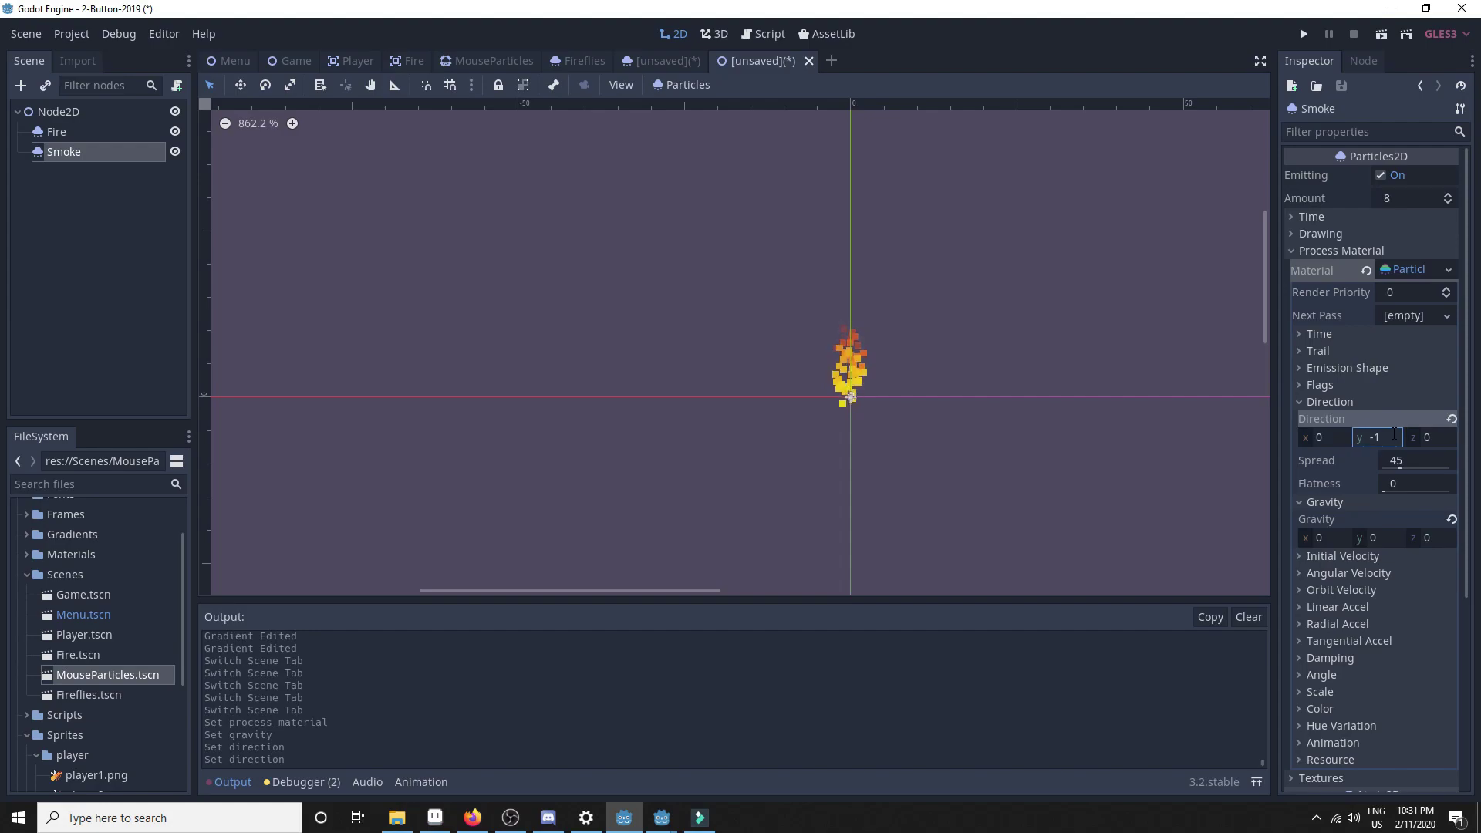
left_click(1416, 460)
type("5")
key("Return")
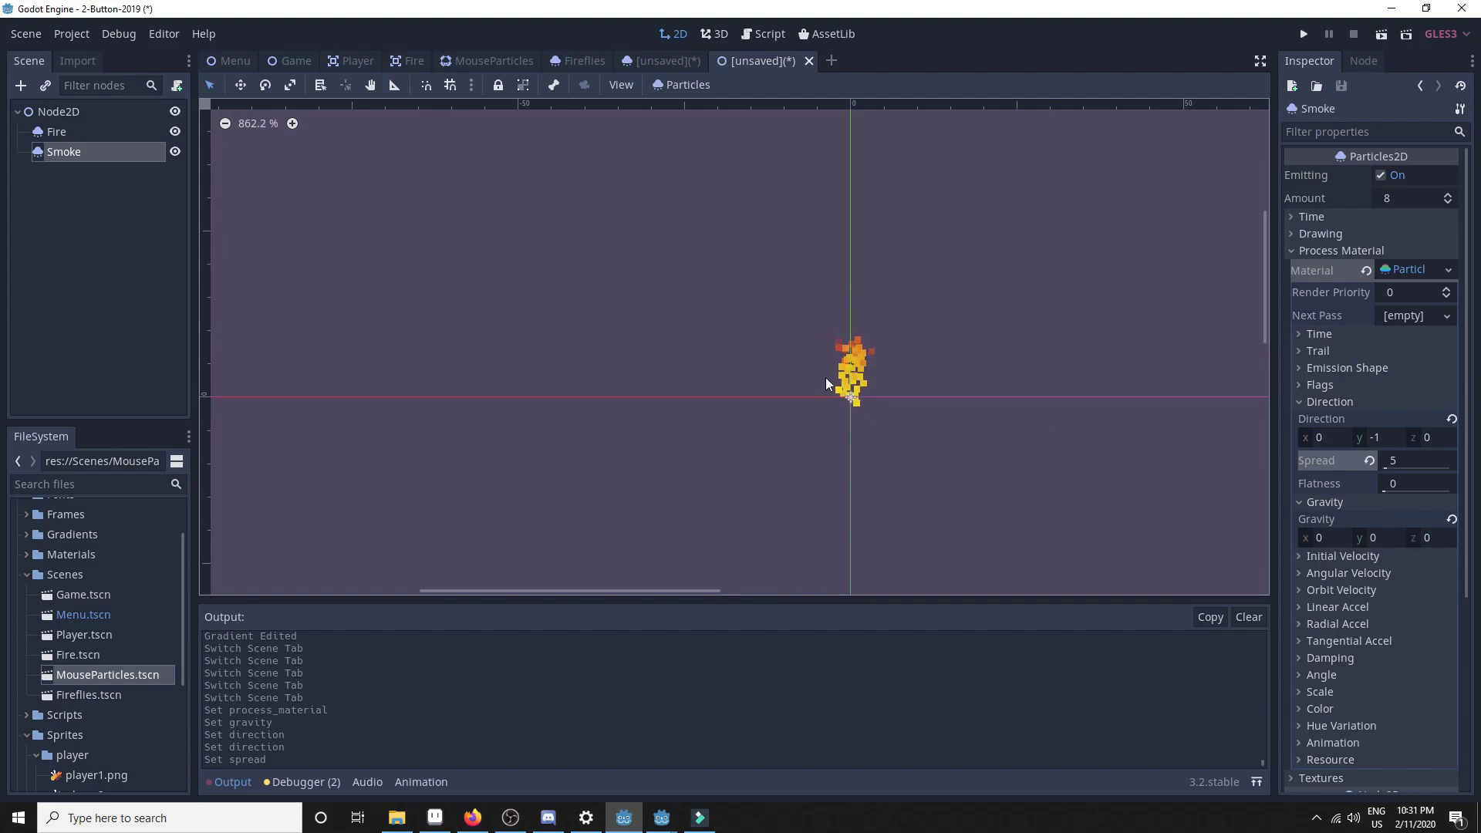
Step: Change the Smoke material's emission shape to Sphere
left_click(1303, 401)
left_click(1302, 368)
left_click(1414, 386)
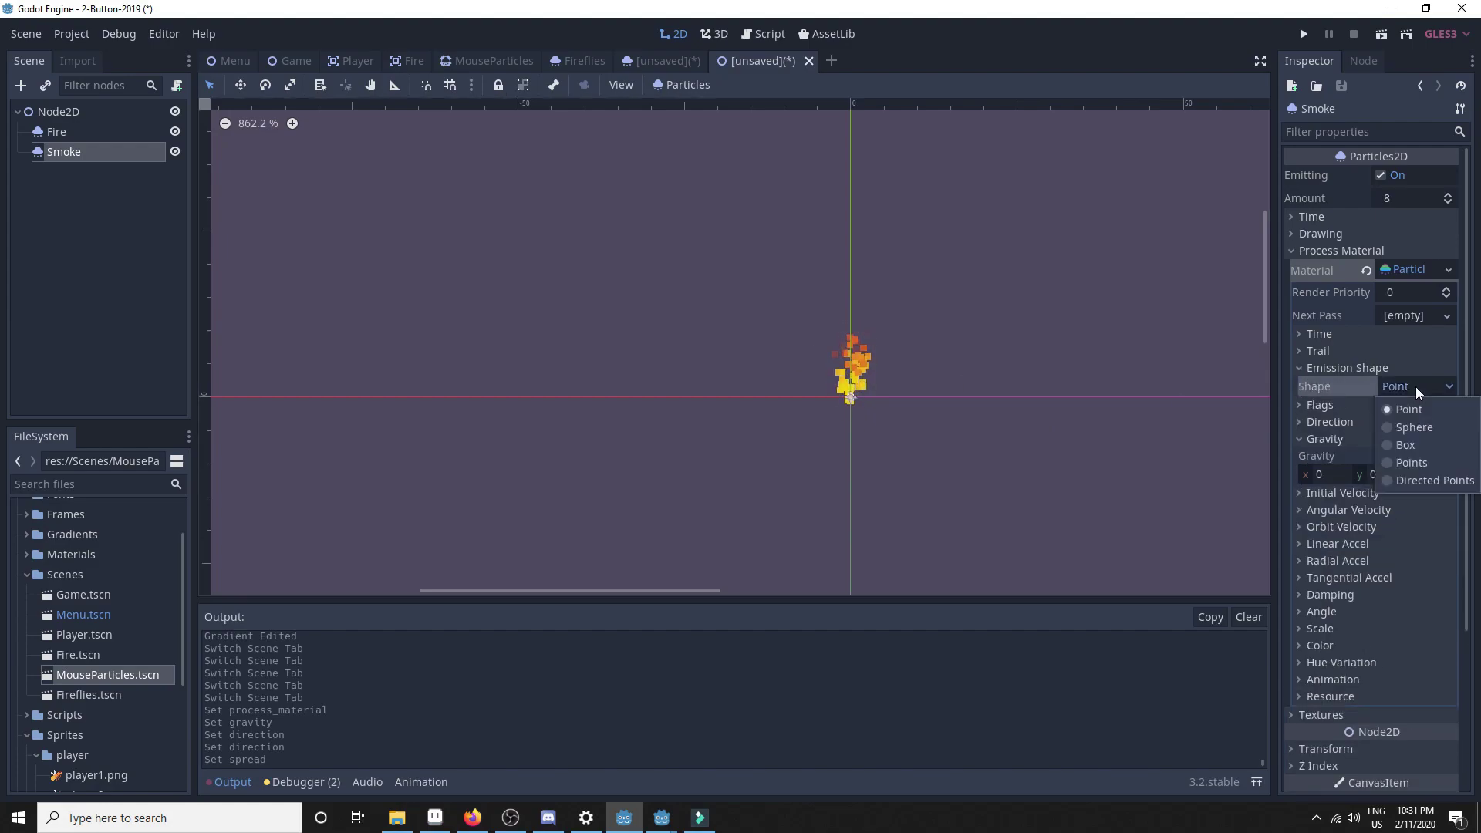
left_click(1384, 432)
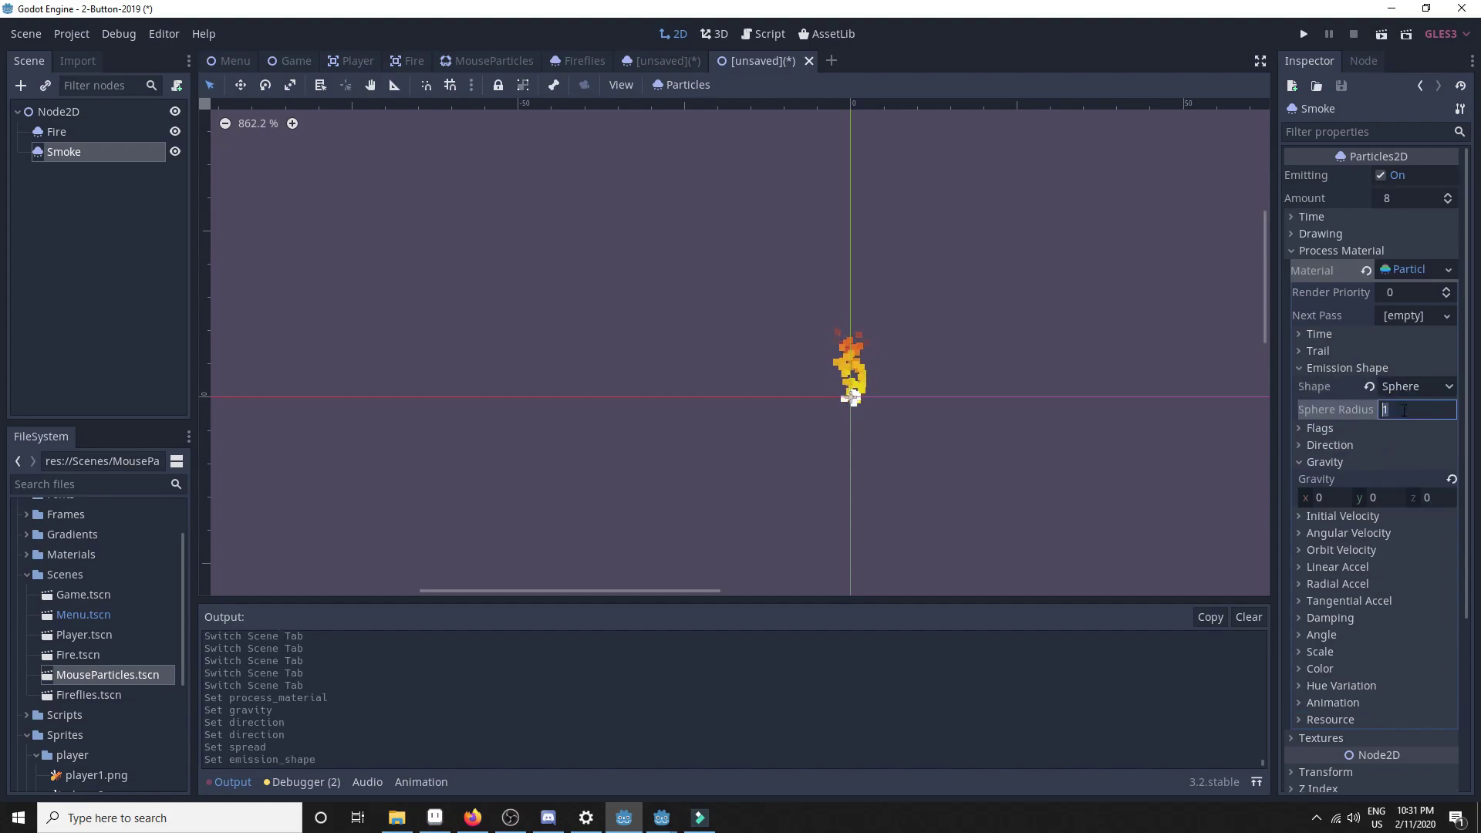
left_click(1090, 414)
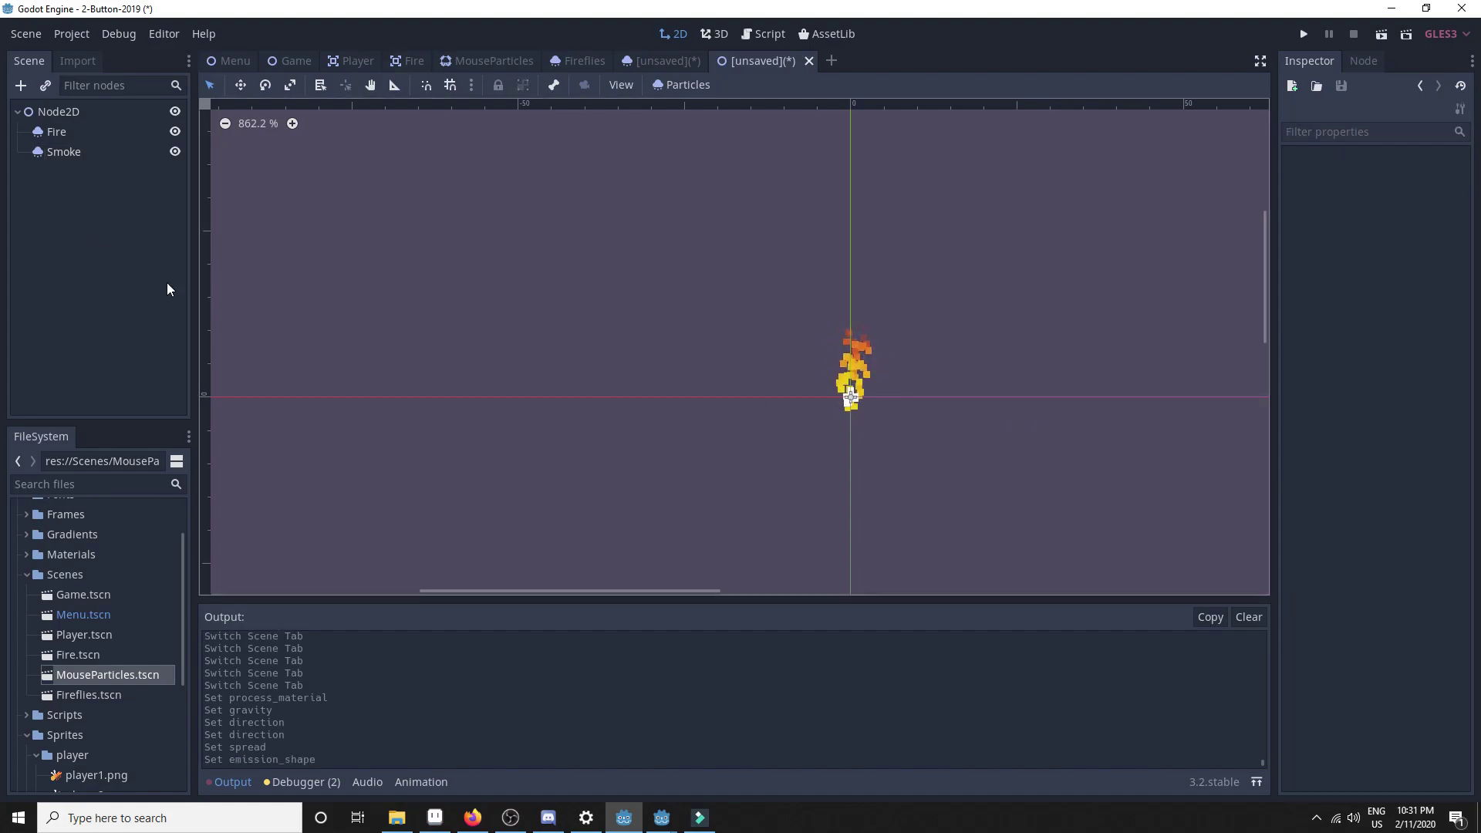
Step: Move the Smoke emitter up along the vertical axis into the upper part of the flame
left_click(63, 151)
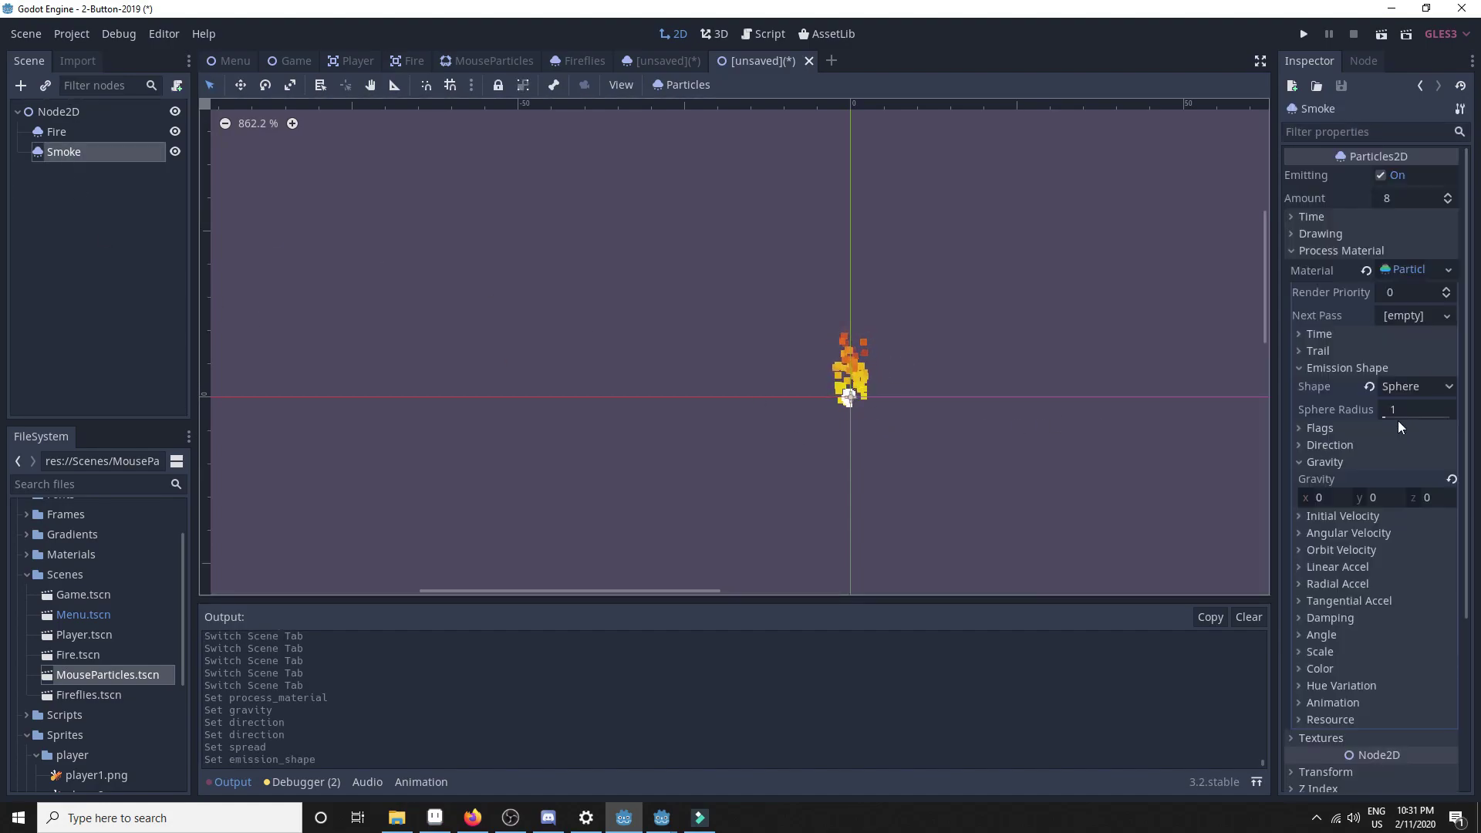
scroll(964, 402, "up", 1)
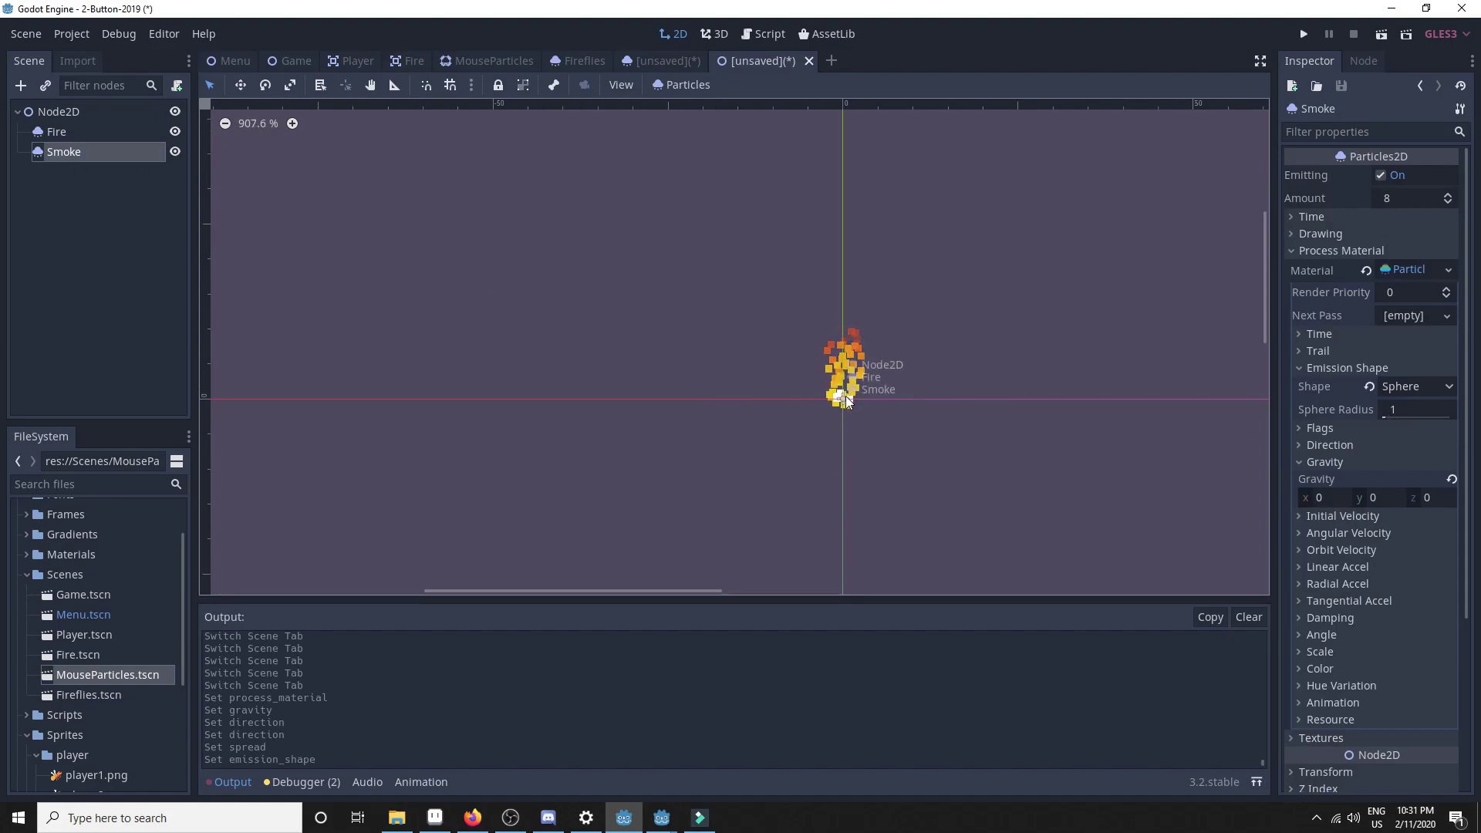
left_click_drag(844, 396, 840, 360)
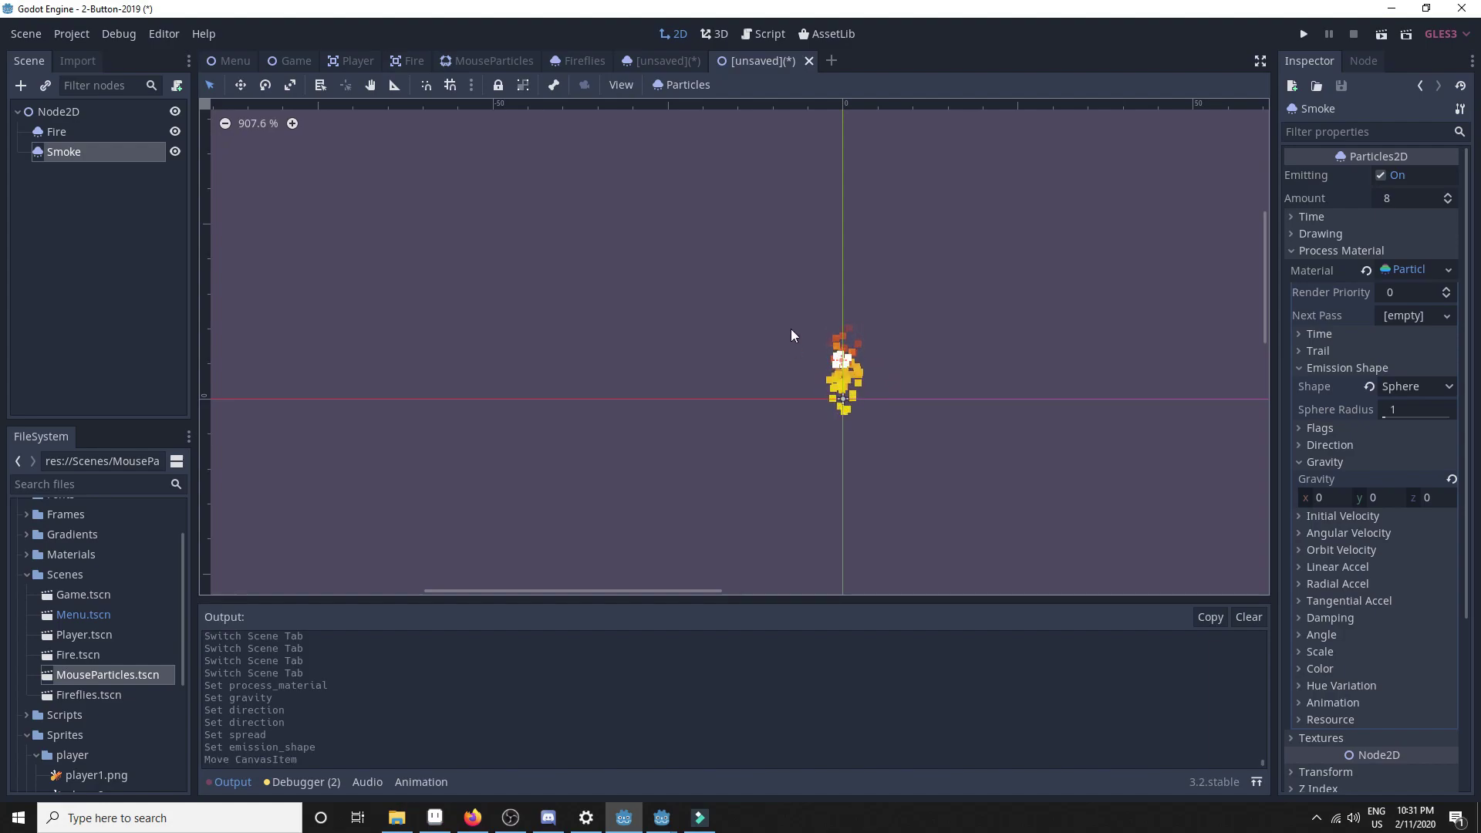
left_click(842, 358)
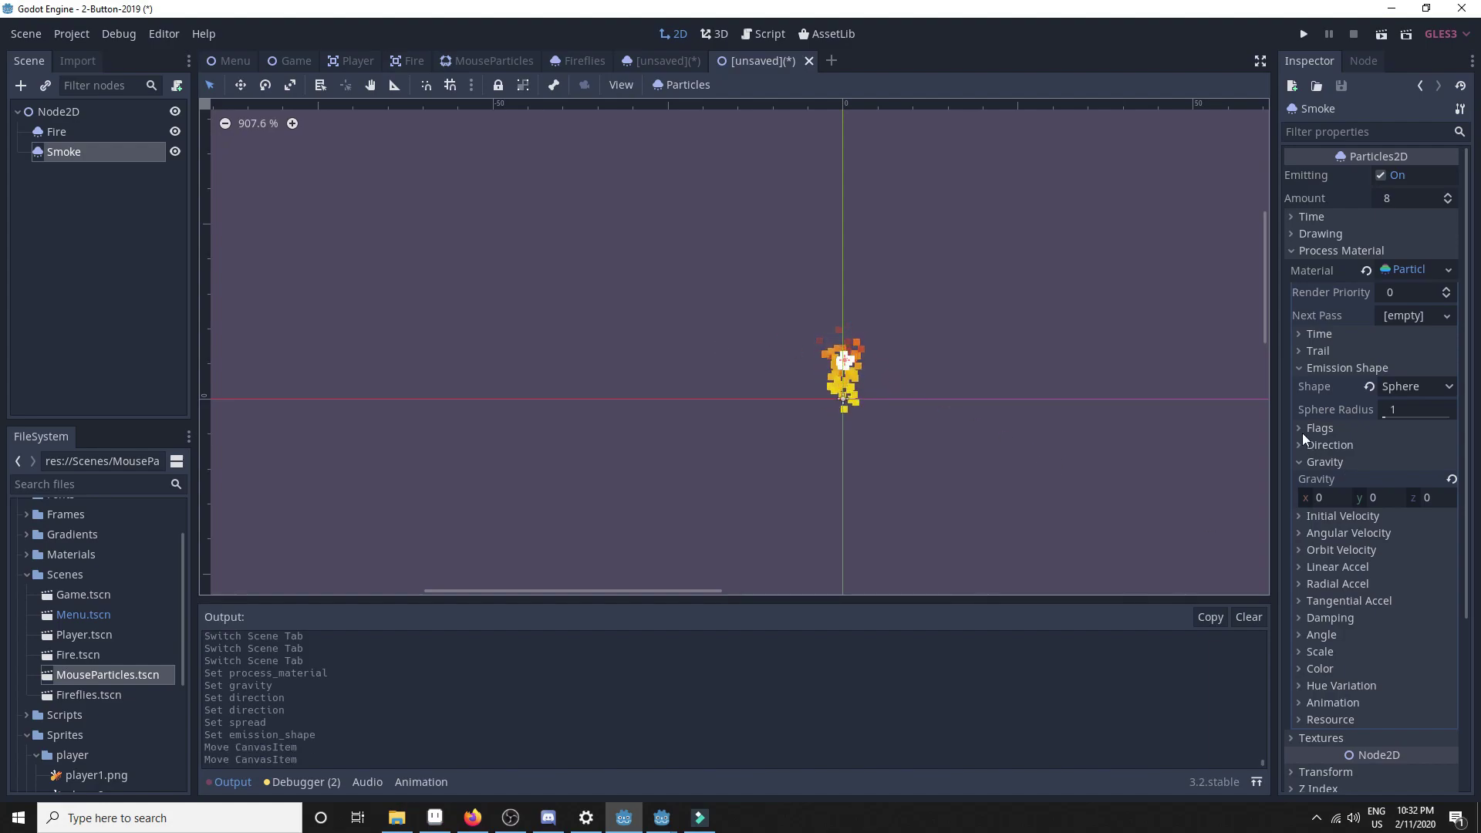
Step: Try an initial velocity of -5 for the Smoke particles
left_click(1298, 461)
left_click(1298, 367)
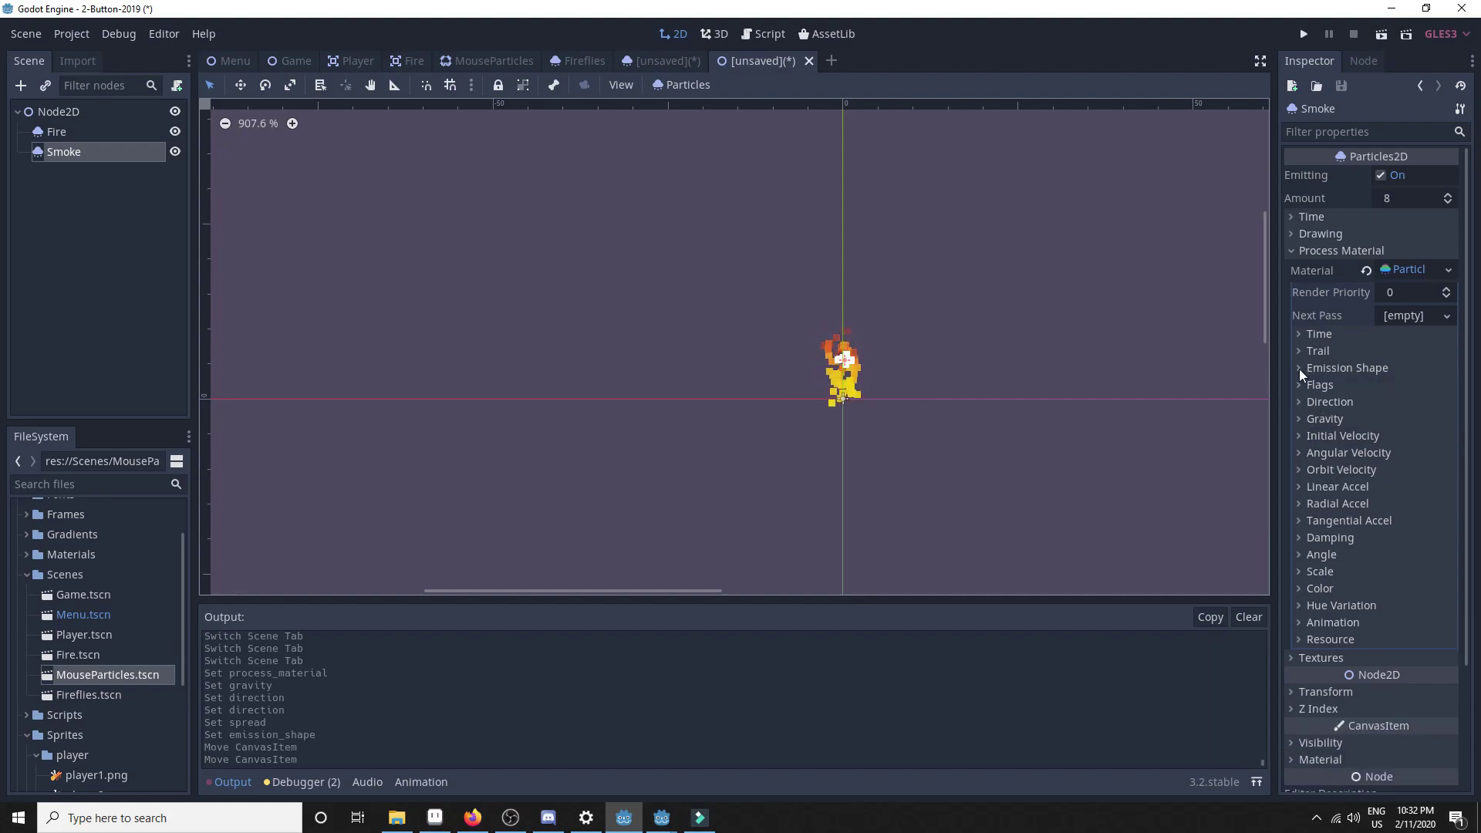
left_click(1299, 435)
left_click(1401, 454)
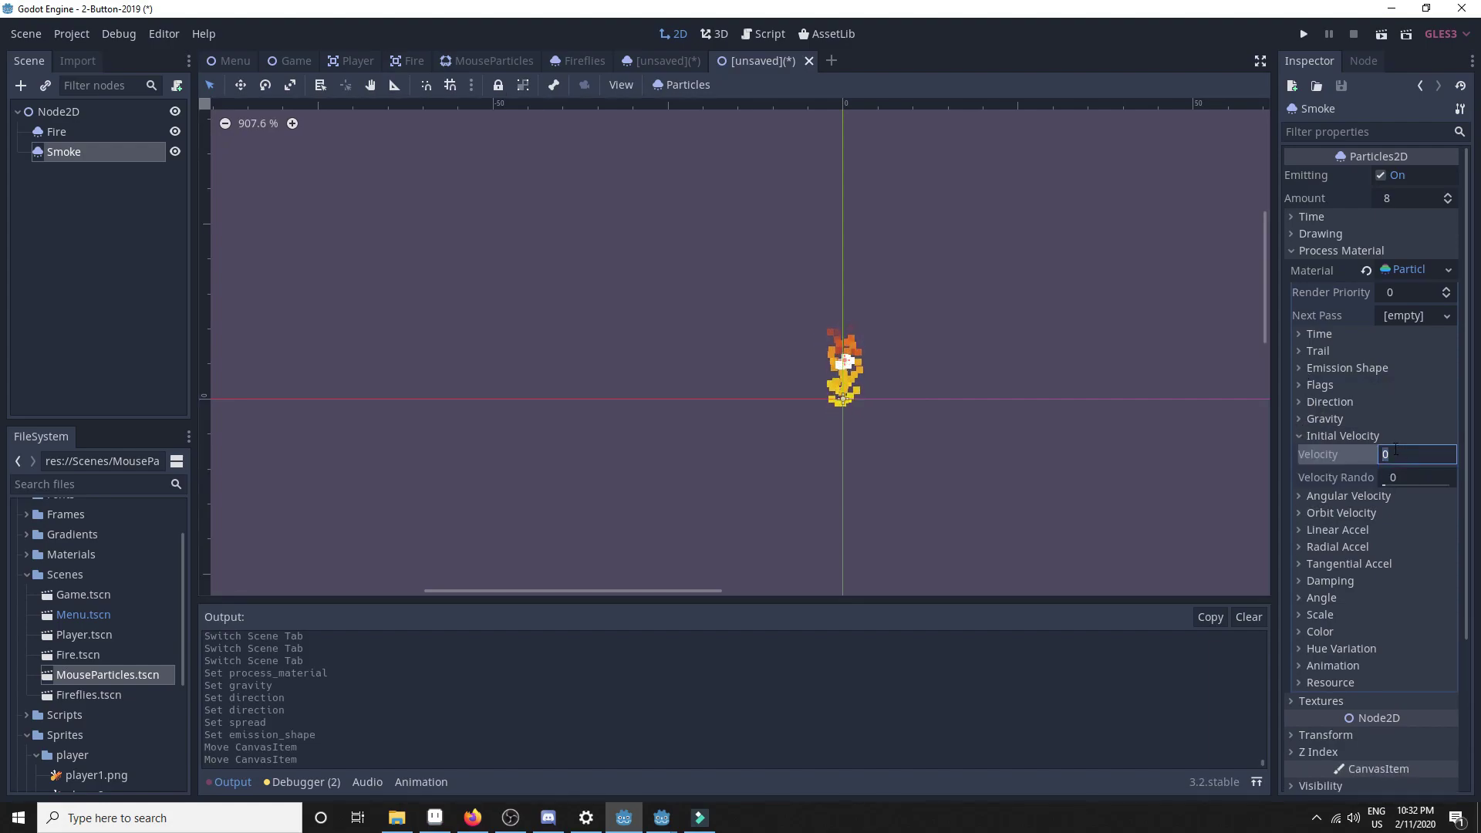
type("-")
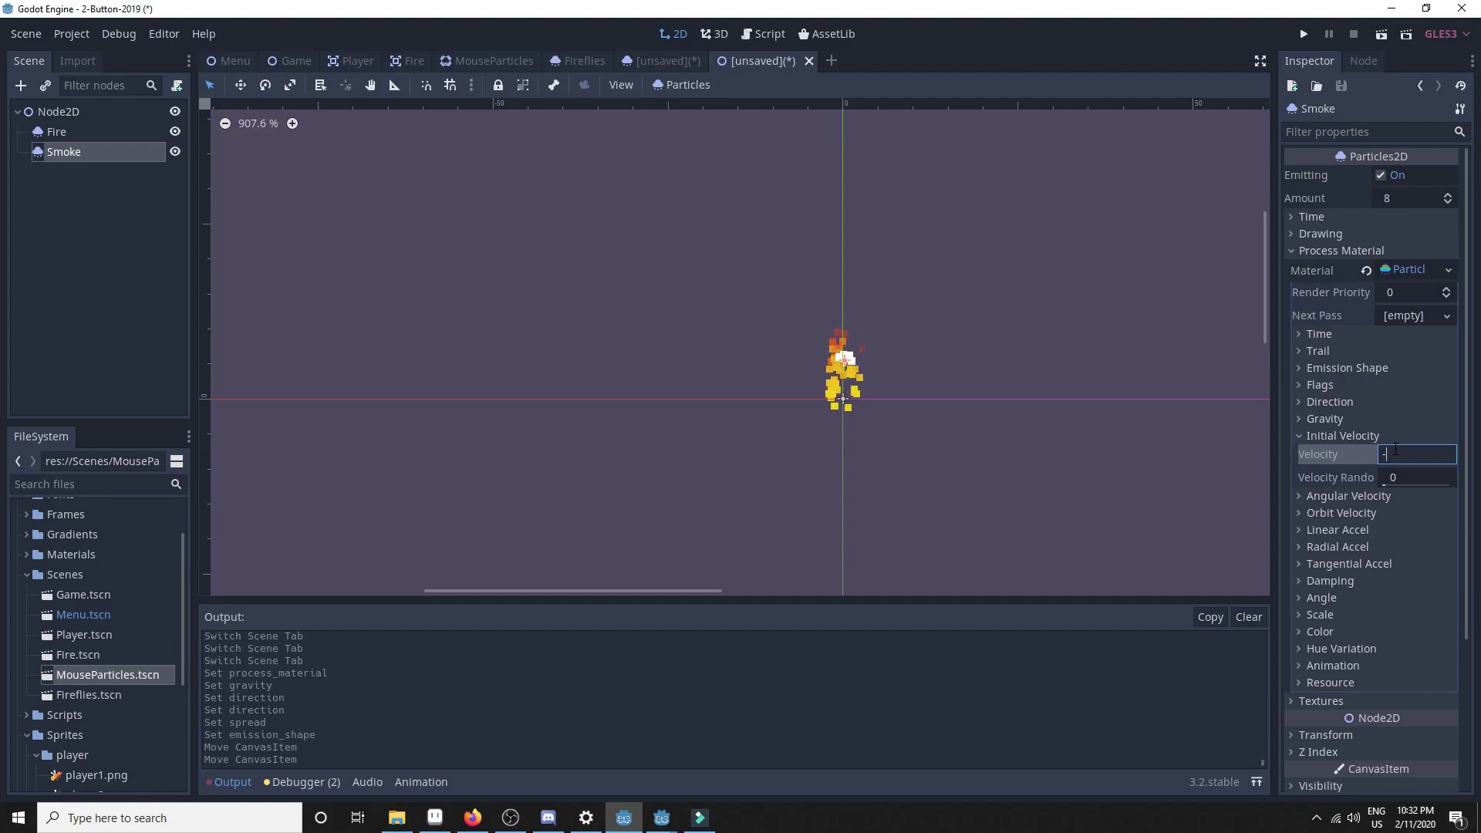
type("5")
key("Return")
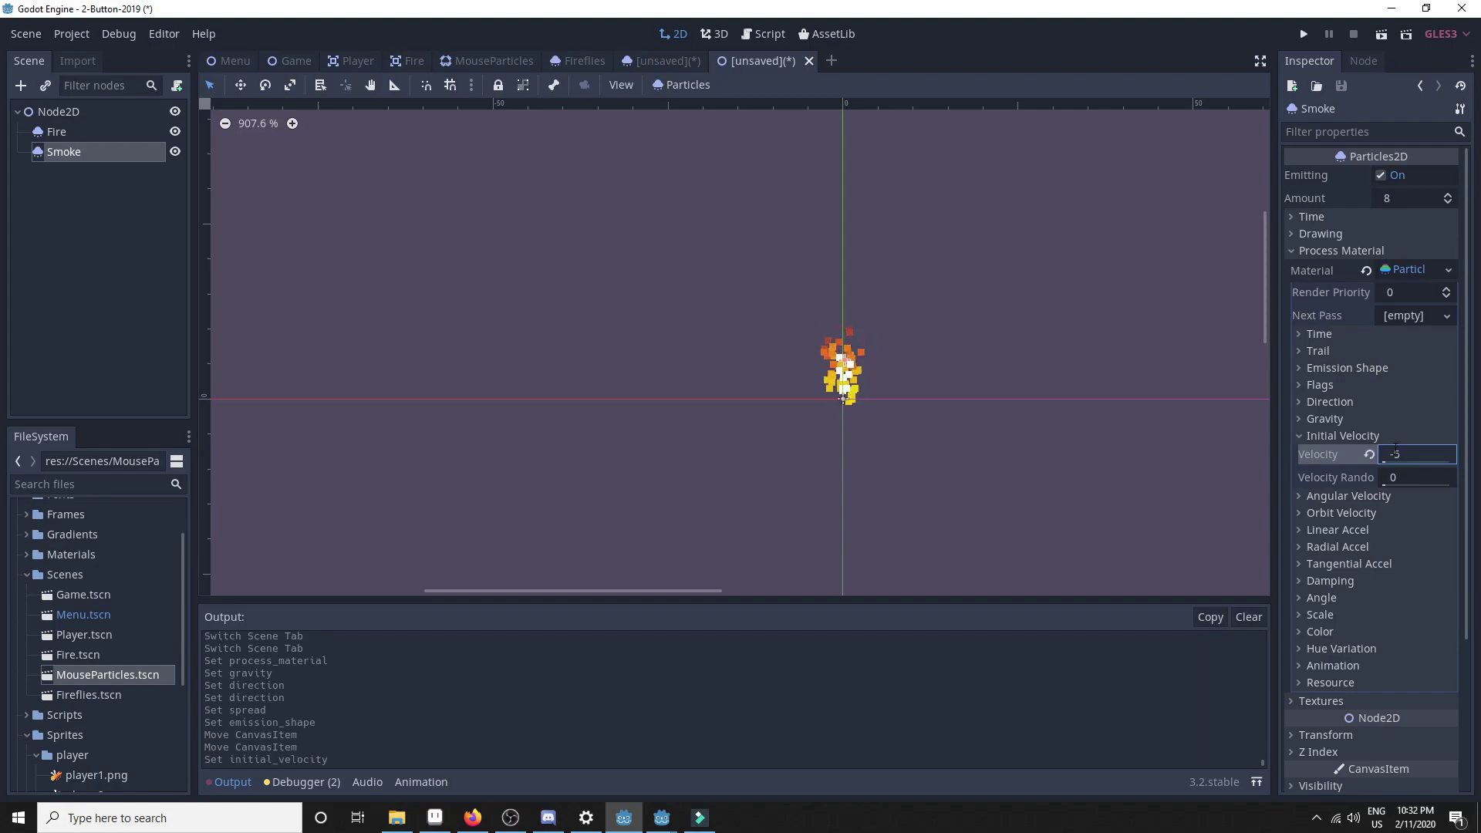
Step: Set the Smoke material's initial velocity to 5
left_click(1408, 453)
type("5")
key("Return")
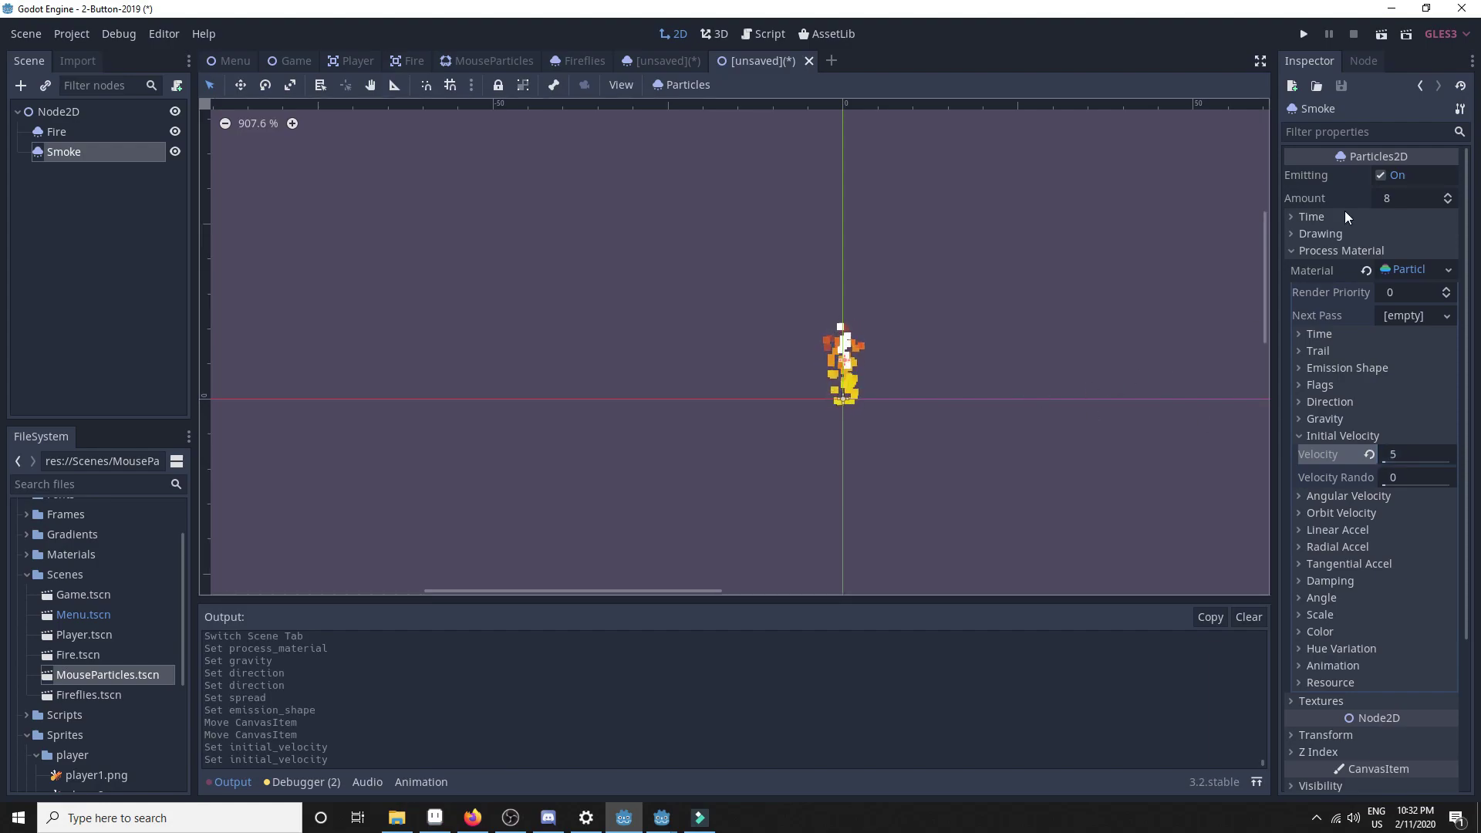
Step: Set the Smoke emitter's lifetime to 5
left_click(1291, 250)
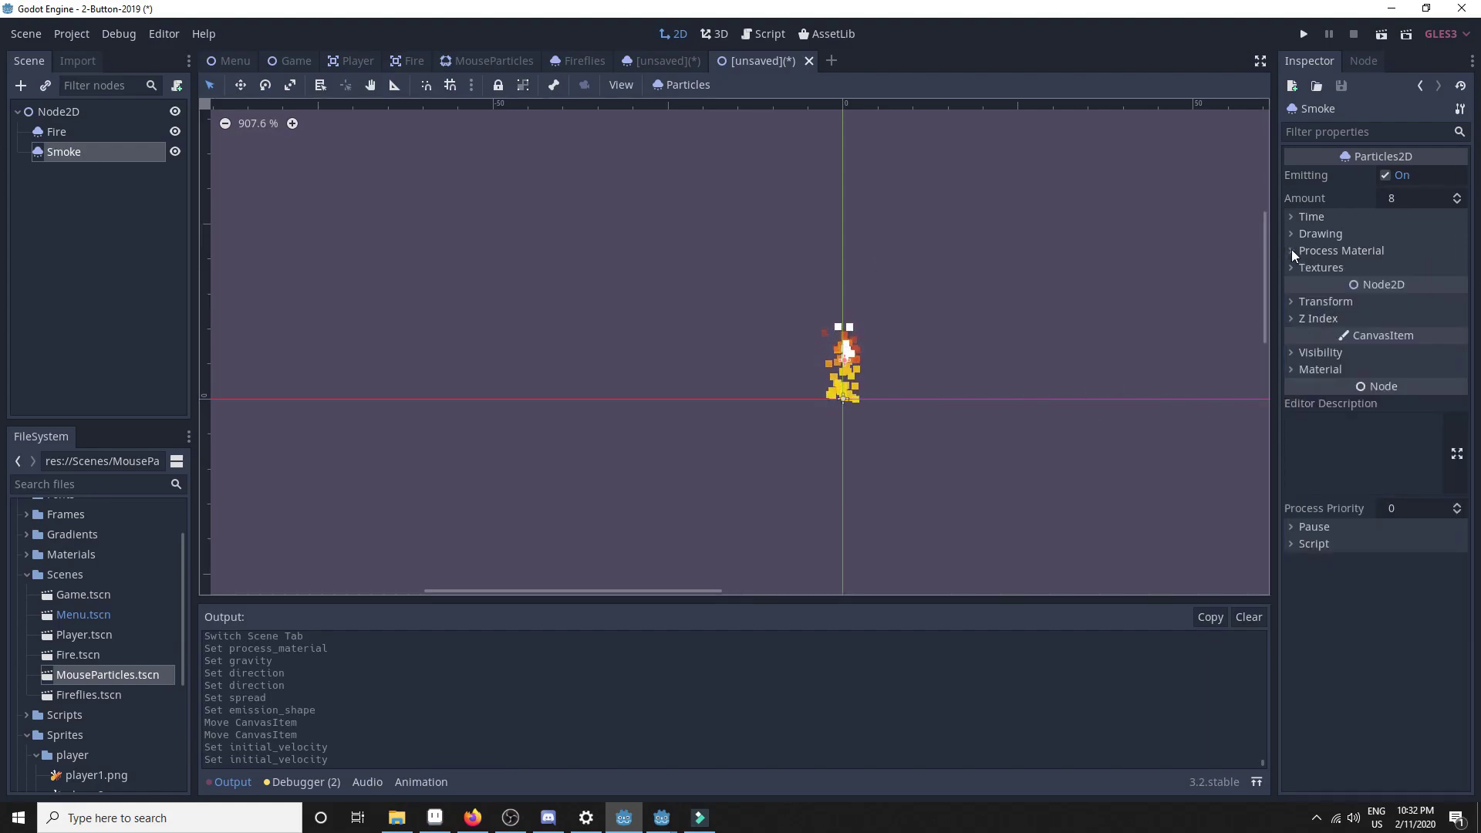
left_click(1291, 215)
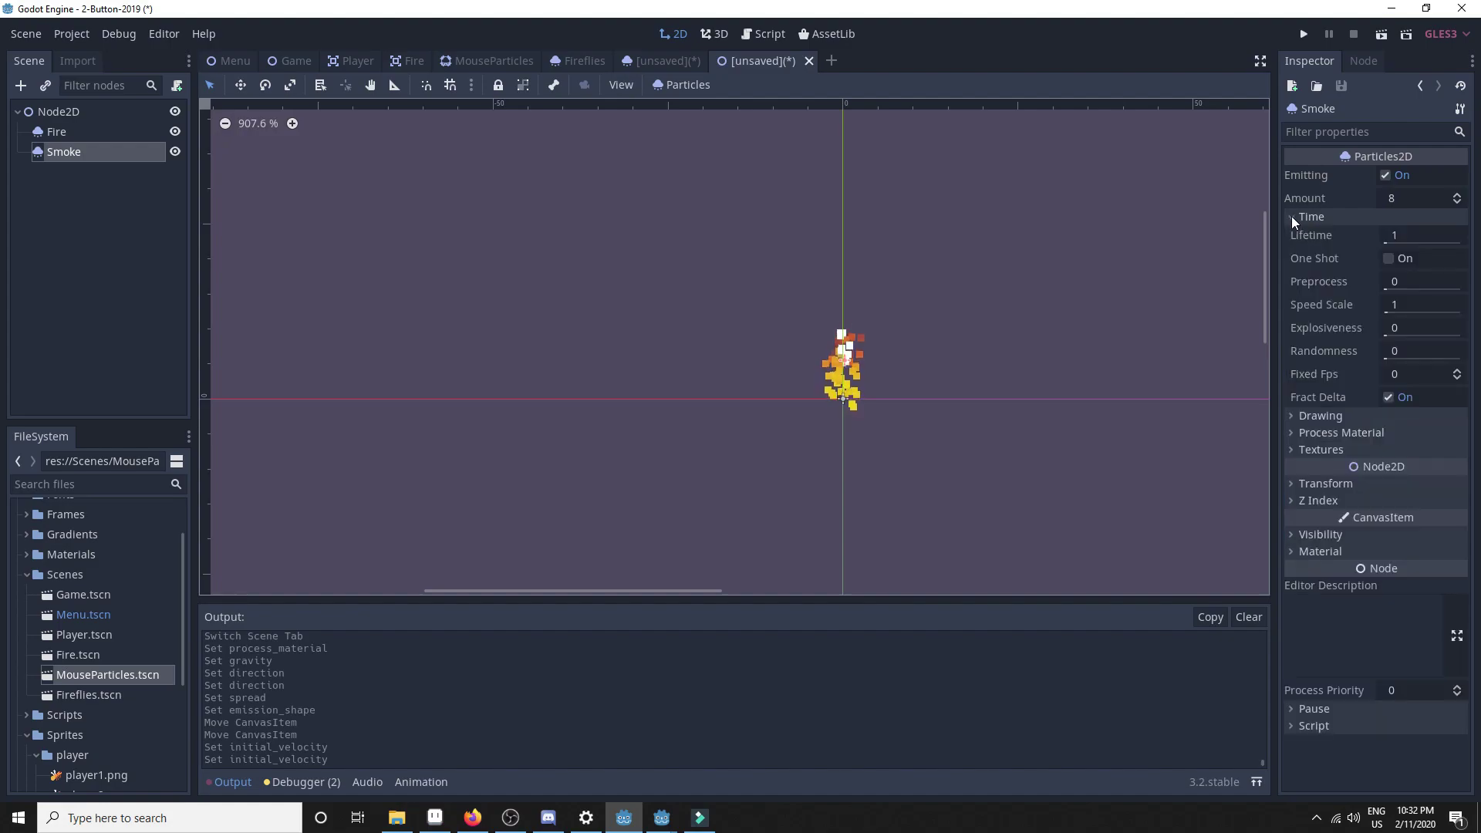
left_click(1399, 236)
type("2")
left_click(964, 264)
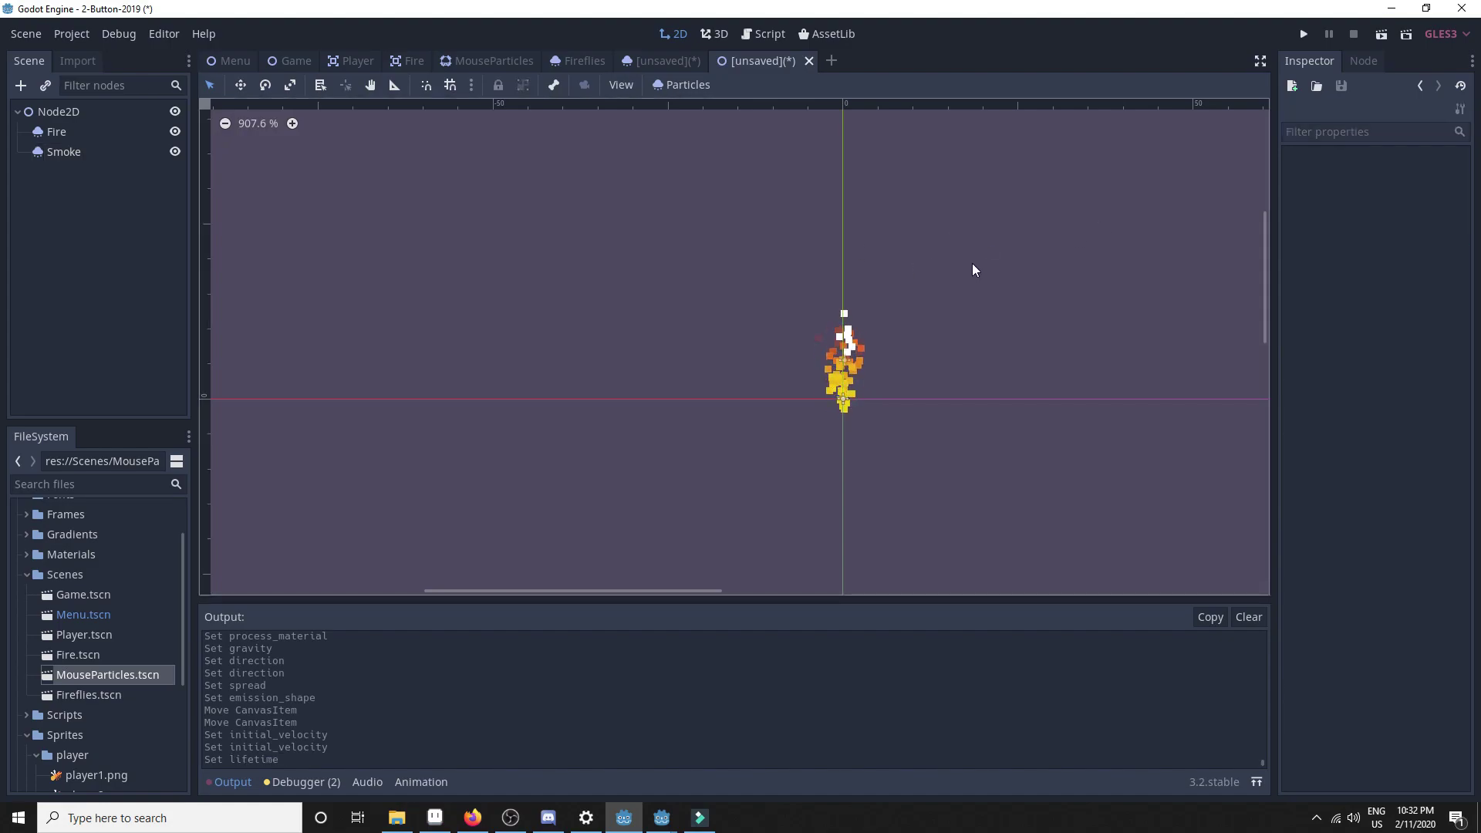
Step: Set the Smoke emitter's particle amount to 50
left_click(77, 152)
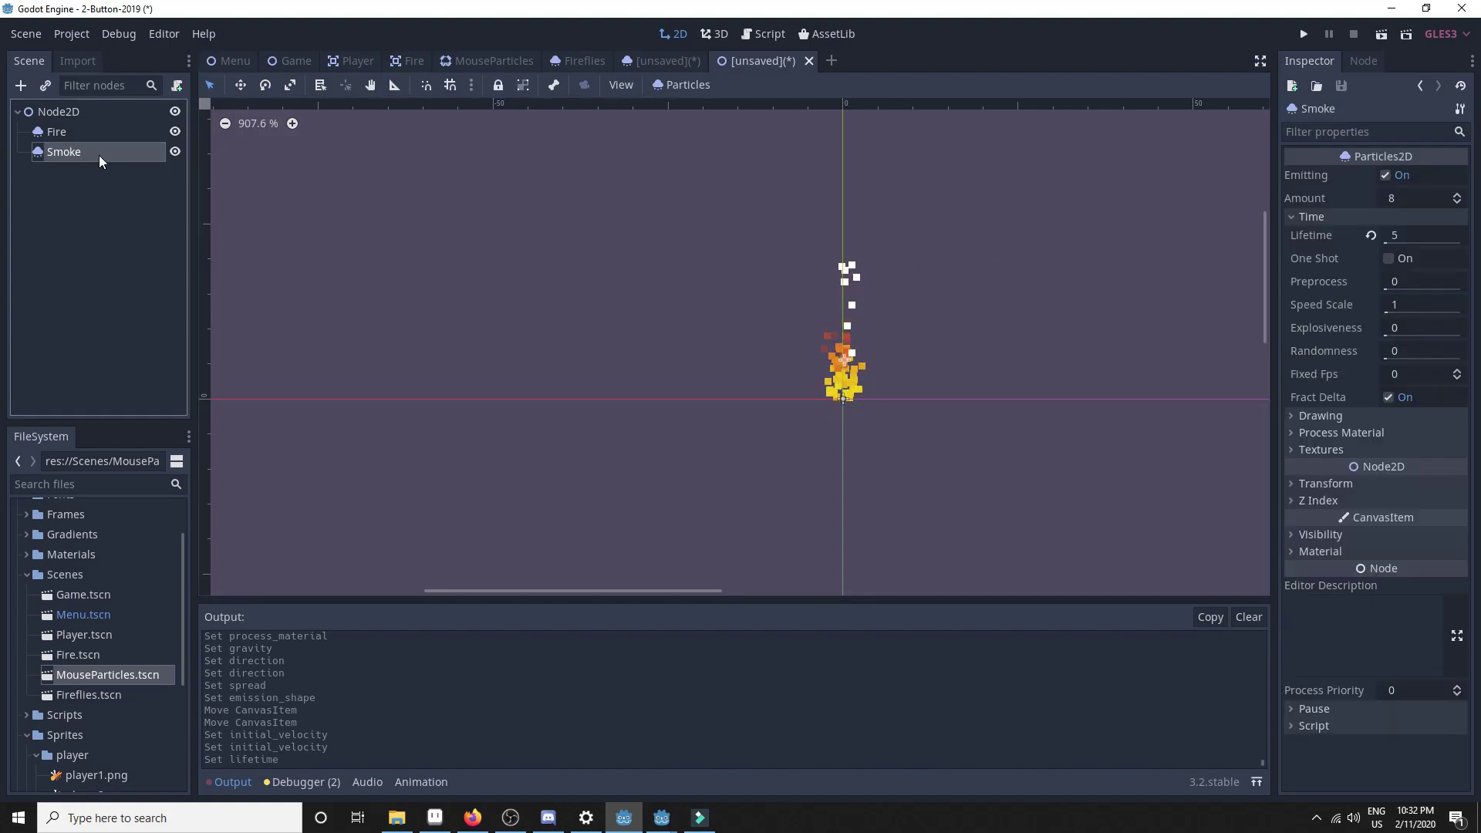
left_click(1405, 201)
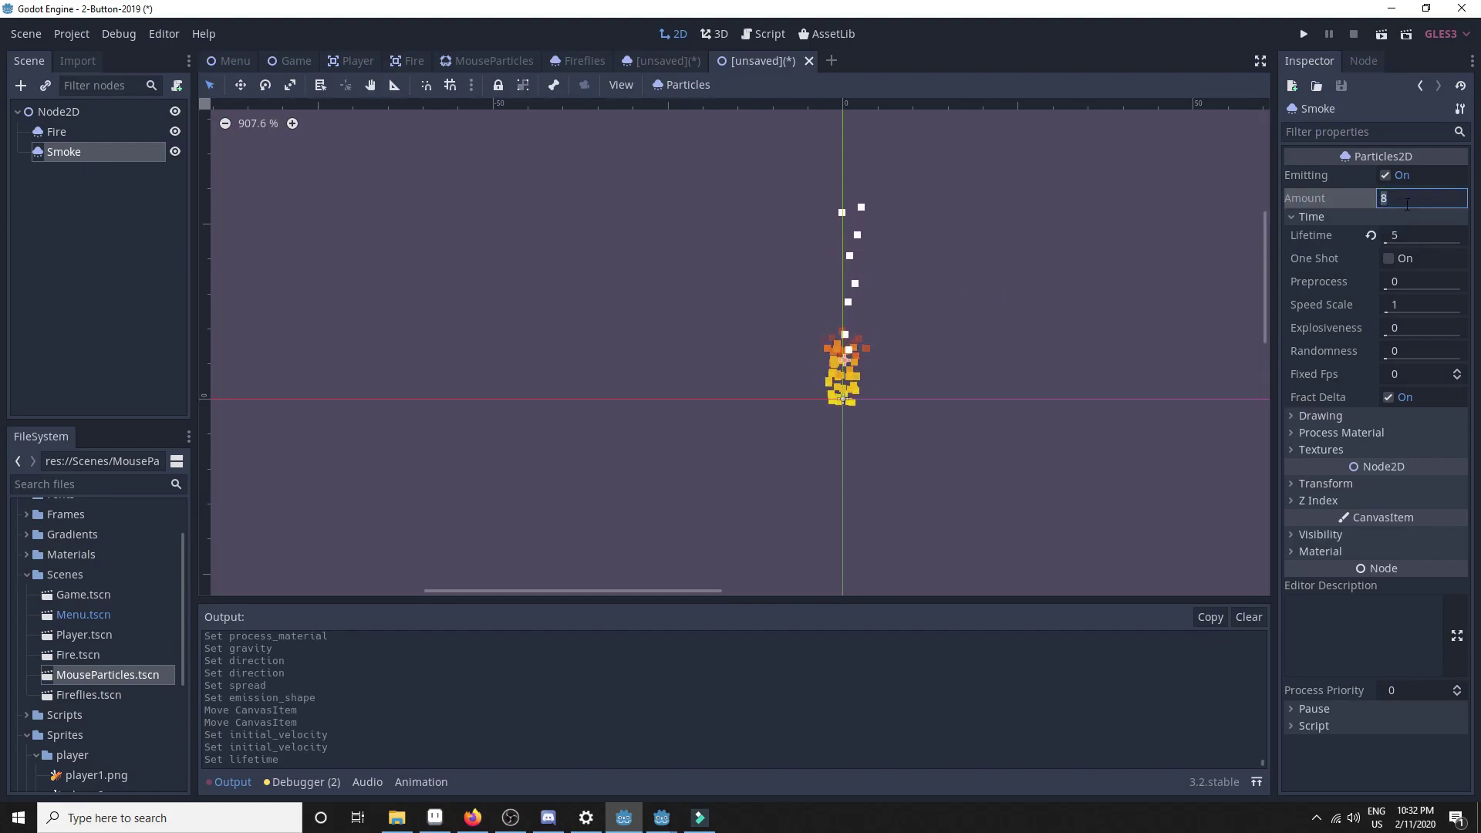
type("50")
key("Return")
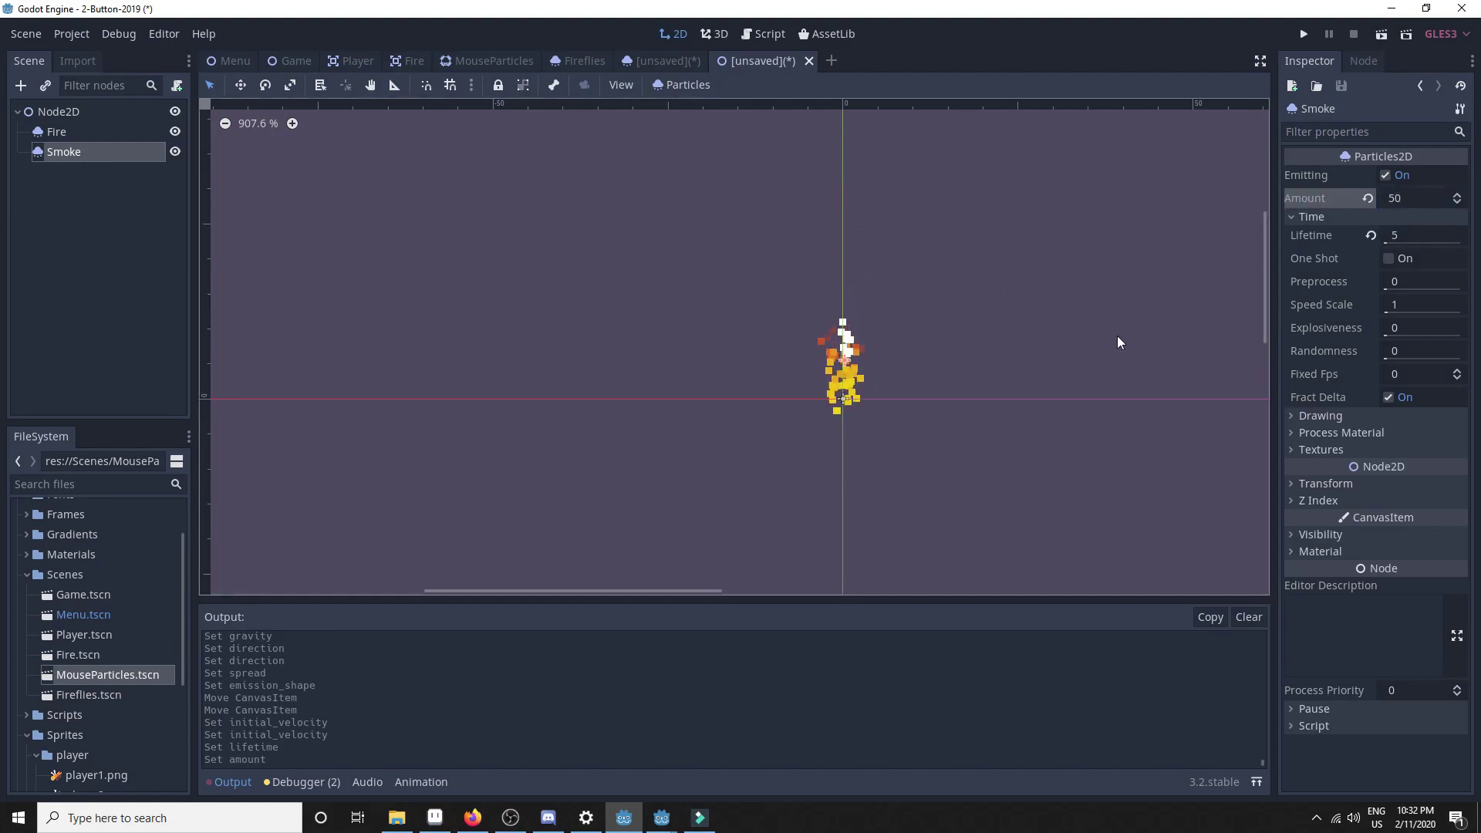
Step: Assign a new GradientTexture to the color ramp of the Smoke particles' process material
left_click(1341, 433)
scroll(1344, 544, "down", 4)
left_click(1300, 494)
left_click(1412, 512)
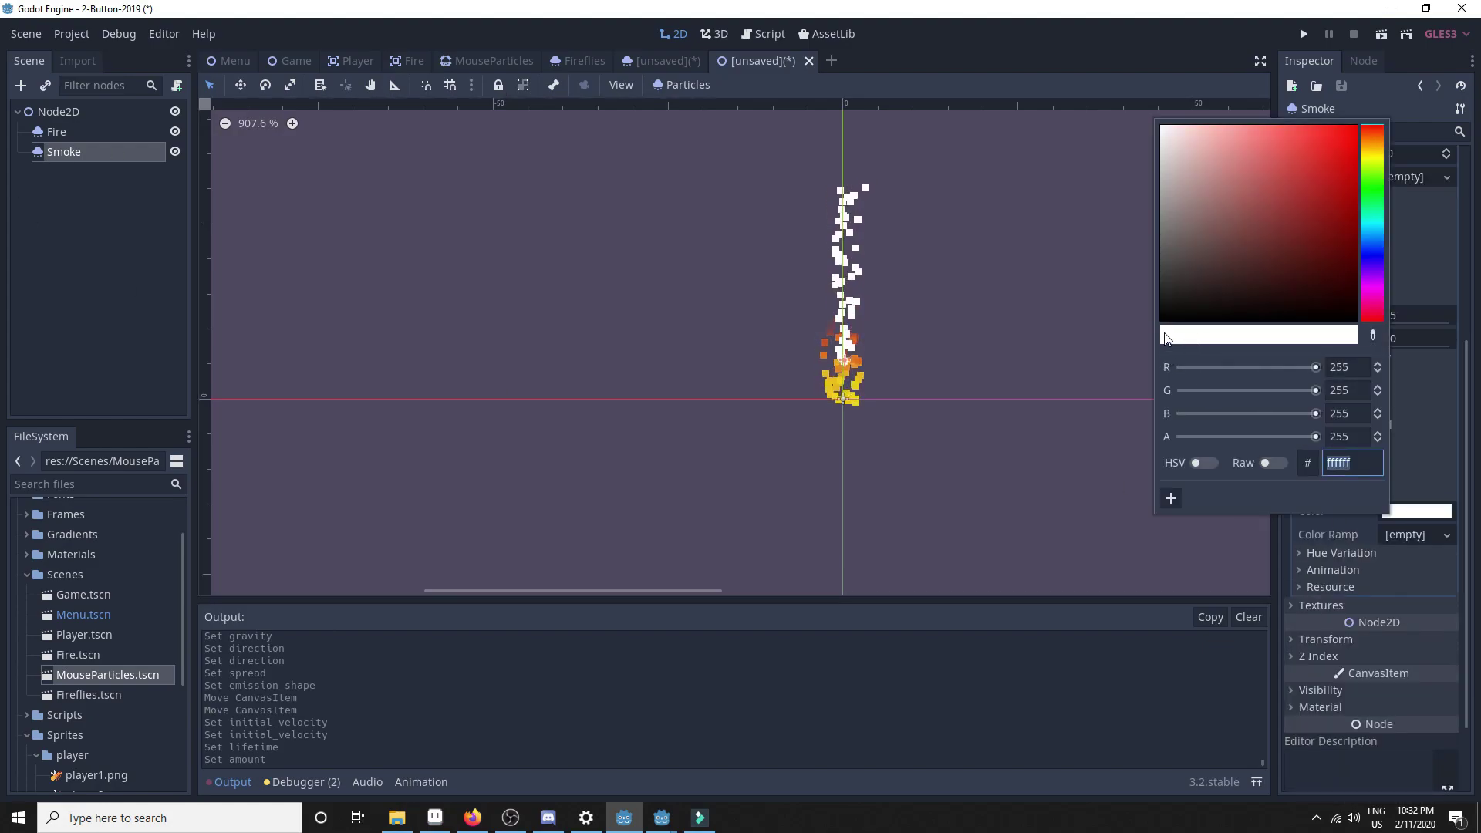
left_click(1390, 538)
left_click(1389, 538)
left_click(1367, 561)
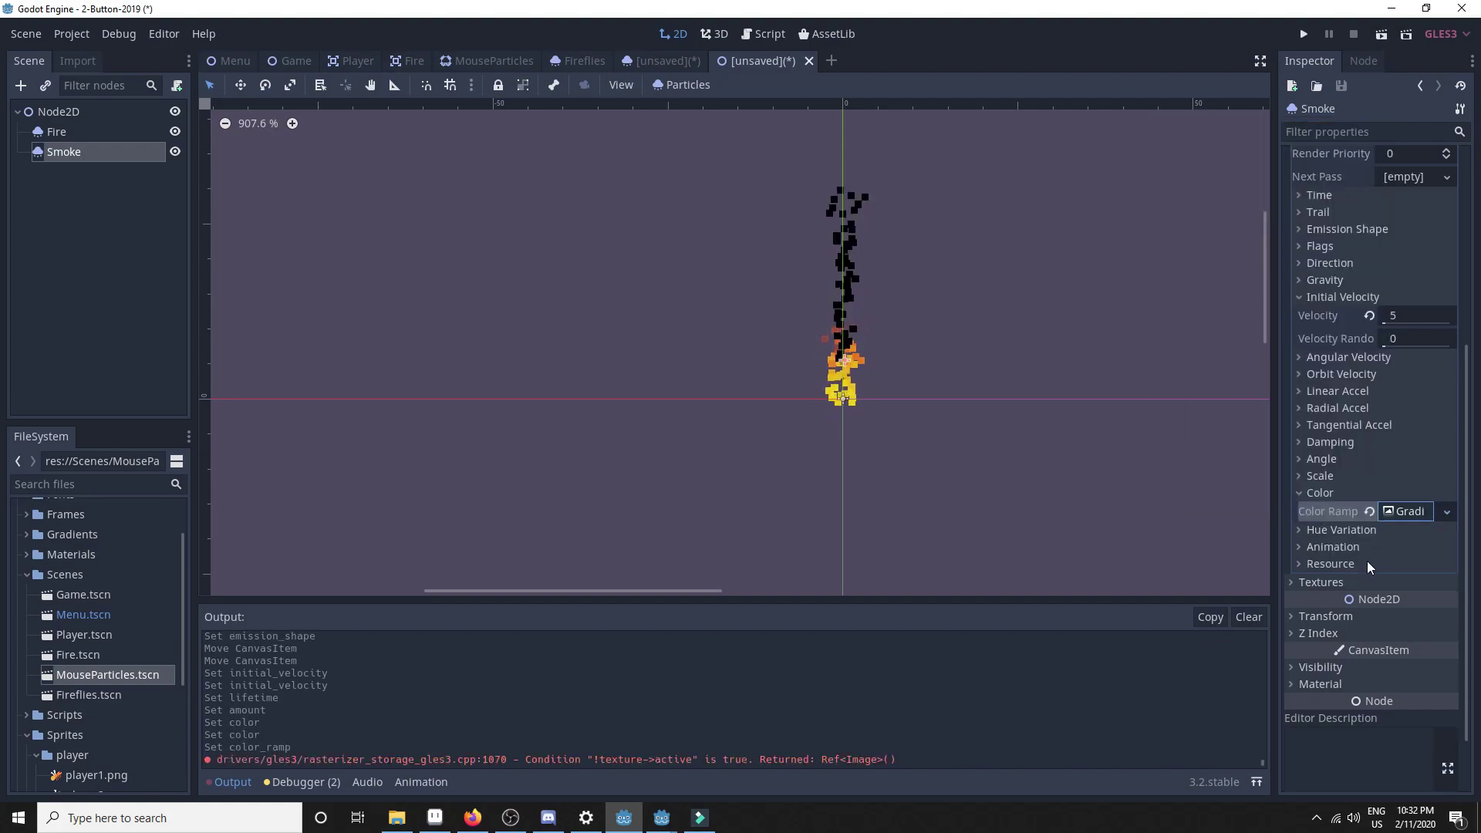
left_click(1443, 512)
left_click(1414, 537)
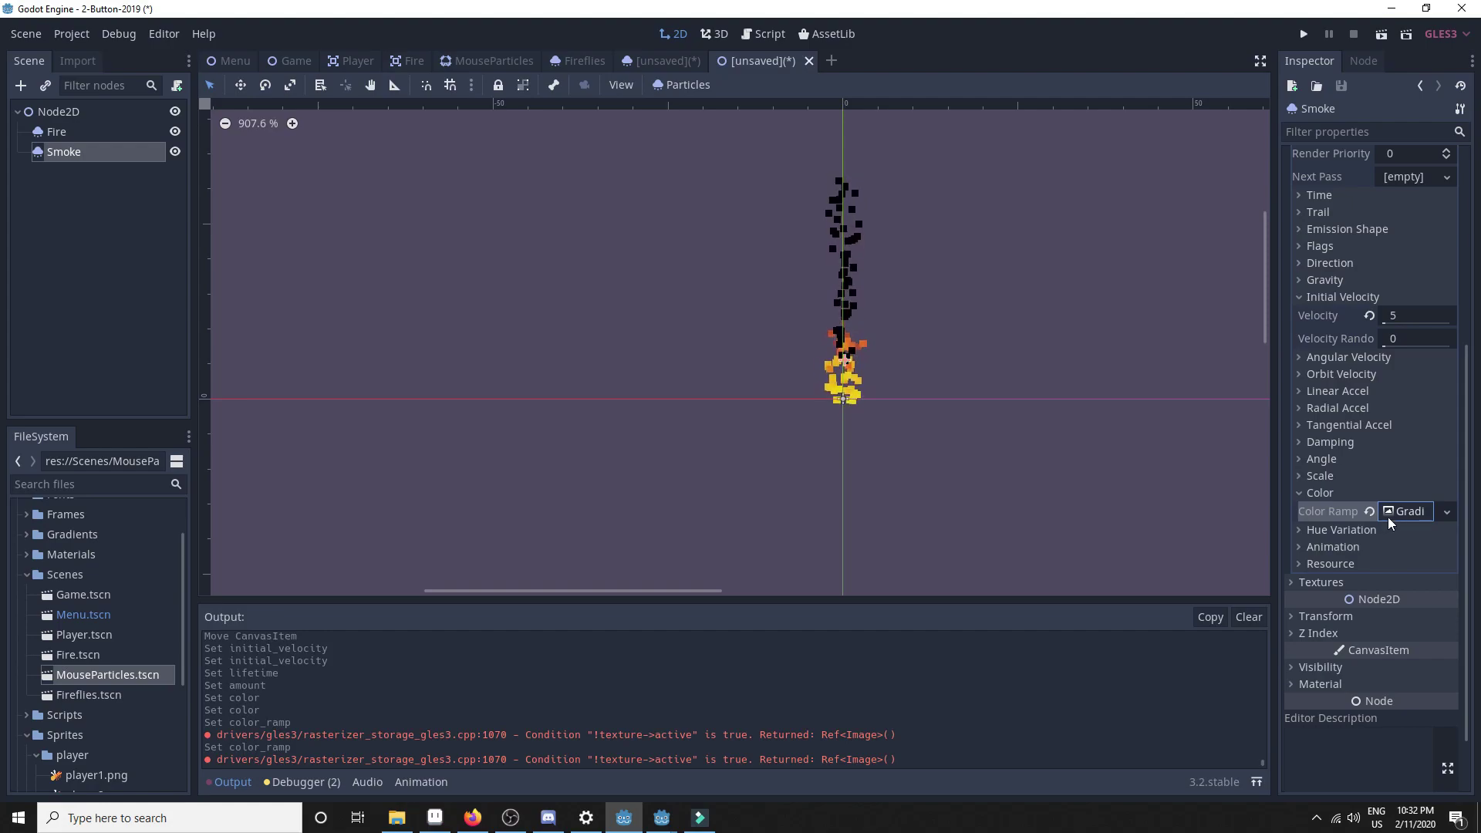
Step: Create a new Gradient inside the Smoke color ramp's GradientTexture
left_click(1446, 511)
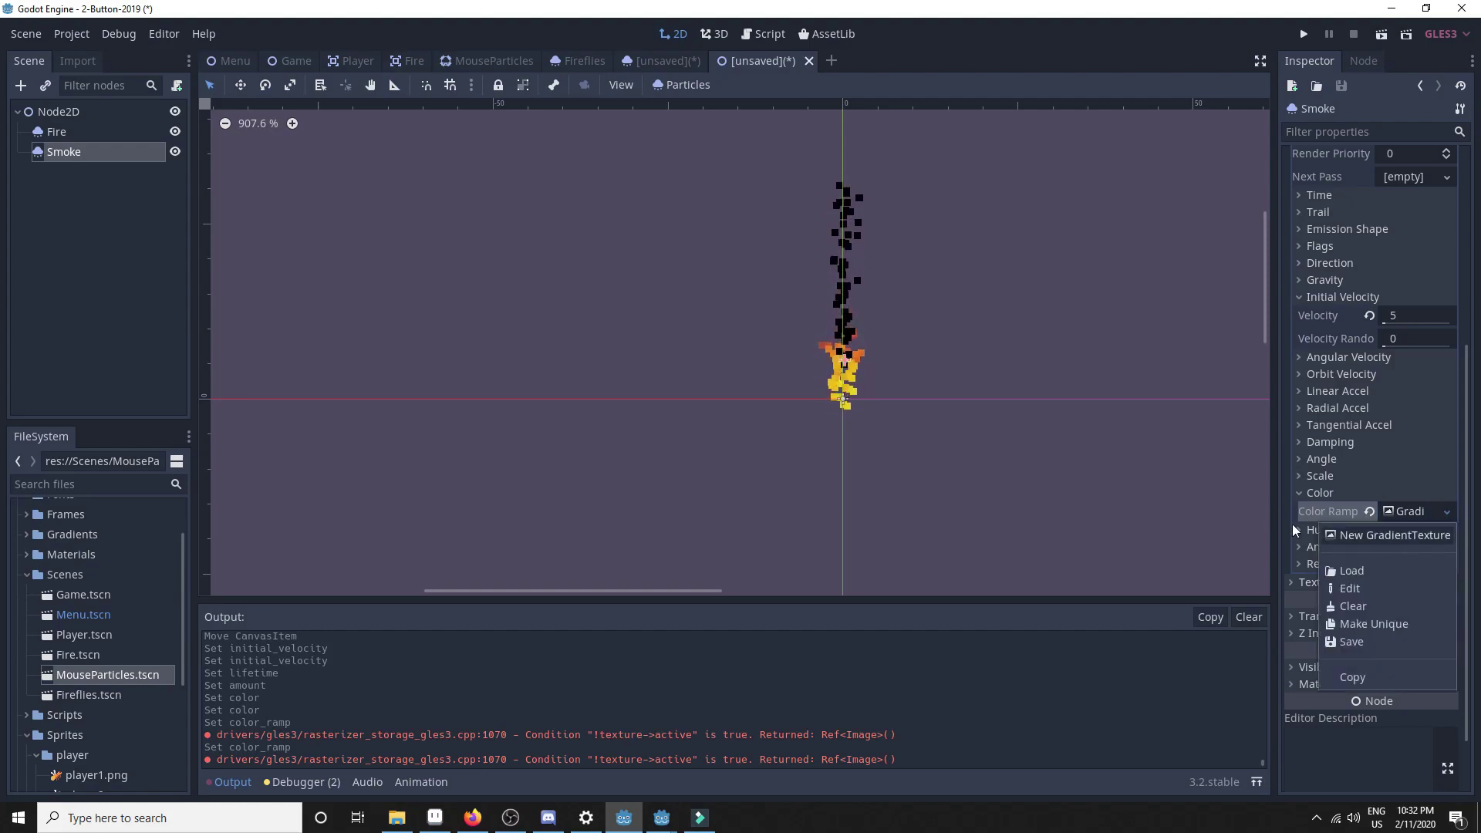
left_click(1331, 519)
left_click(1408, 511)
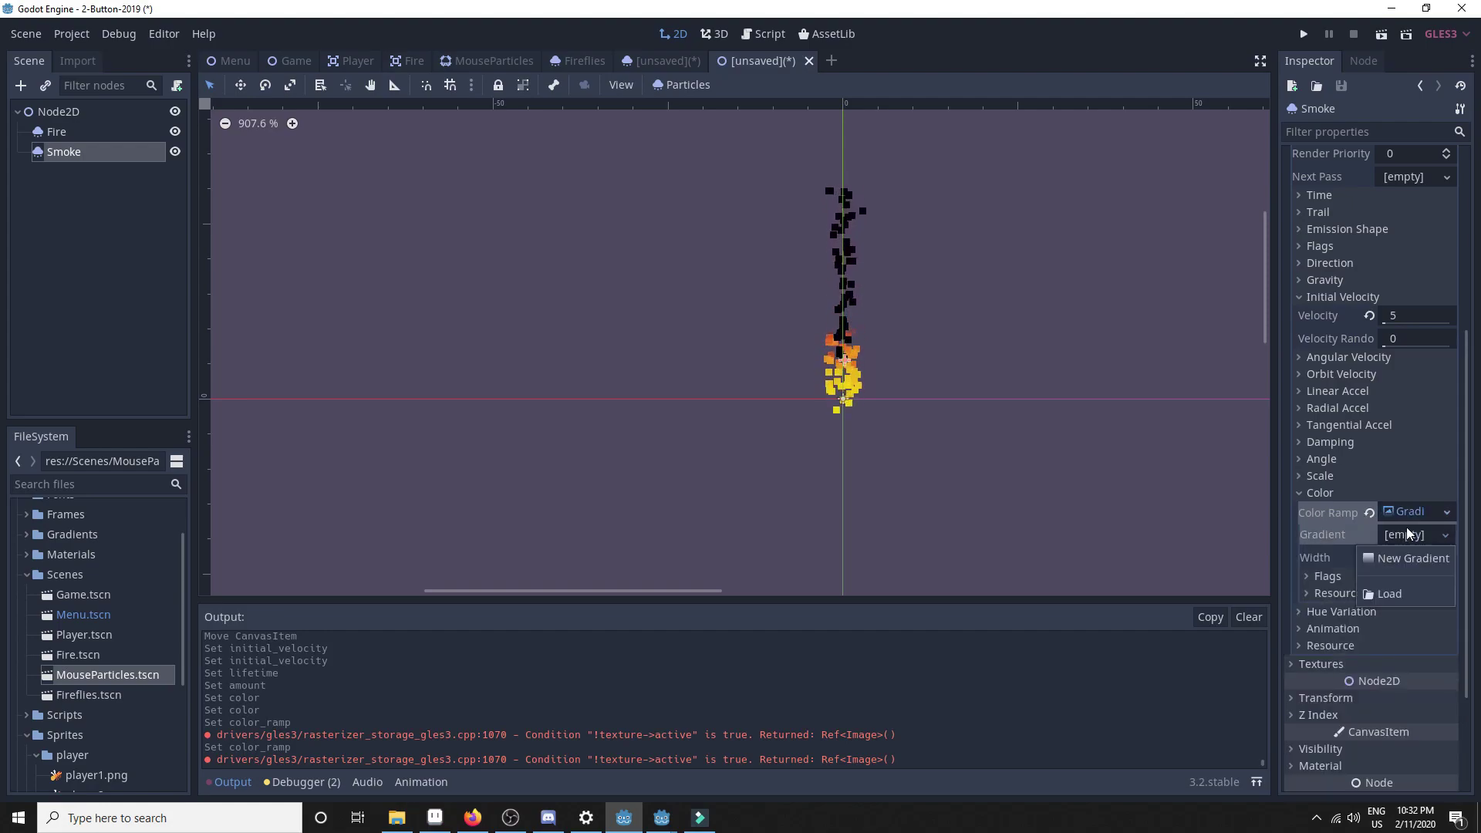
left_click(1405, 532)
left_click(1404, 562)
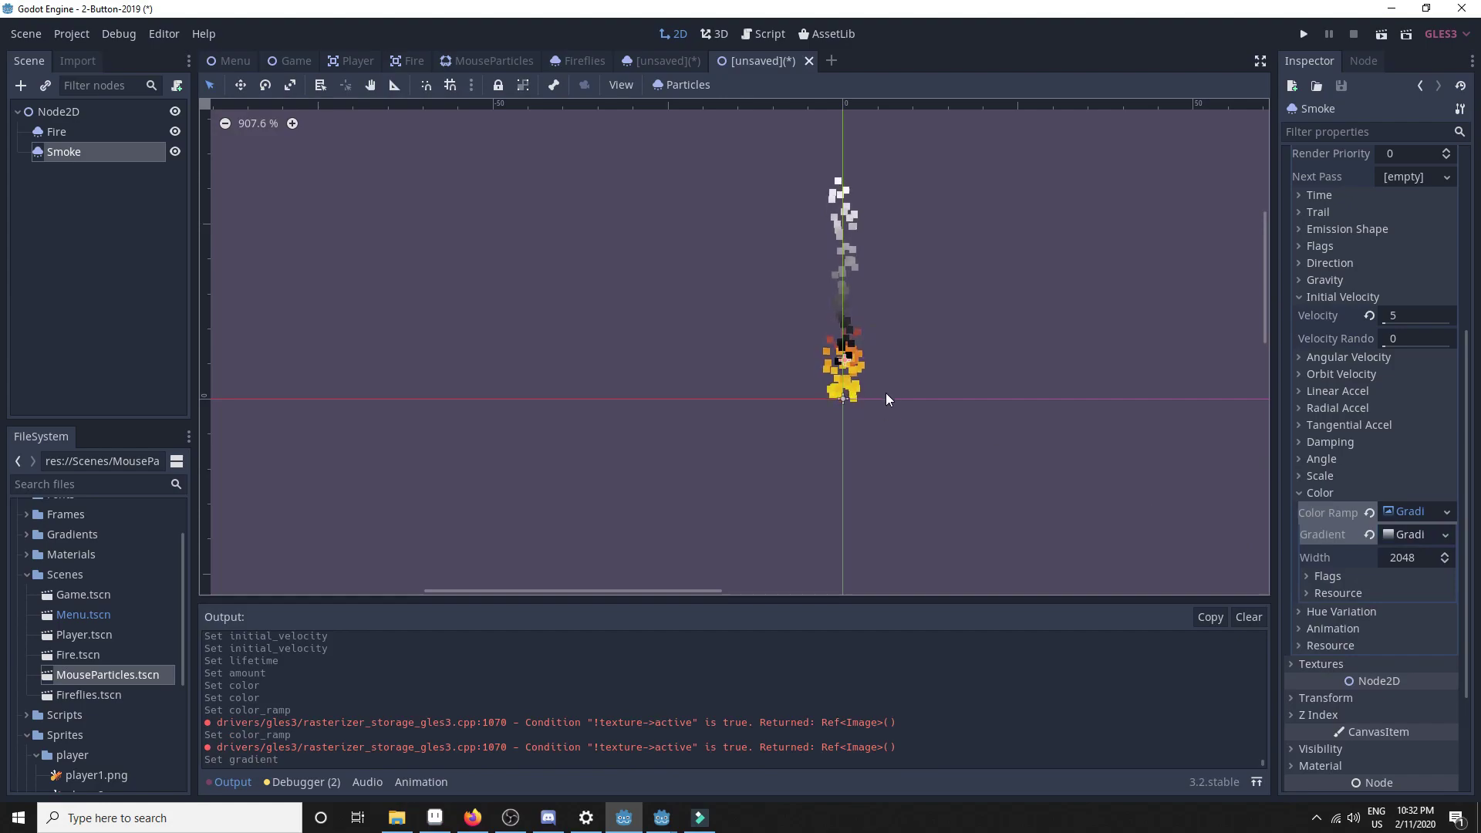
Step: Change the end color of the Smoke gradient to a fully transparent grey with RGB 163 and alpha 0
left_click(1398, 536)
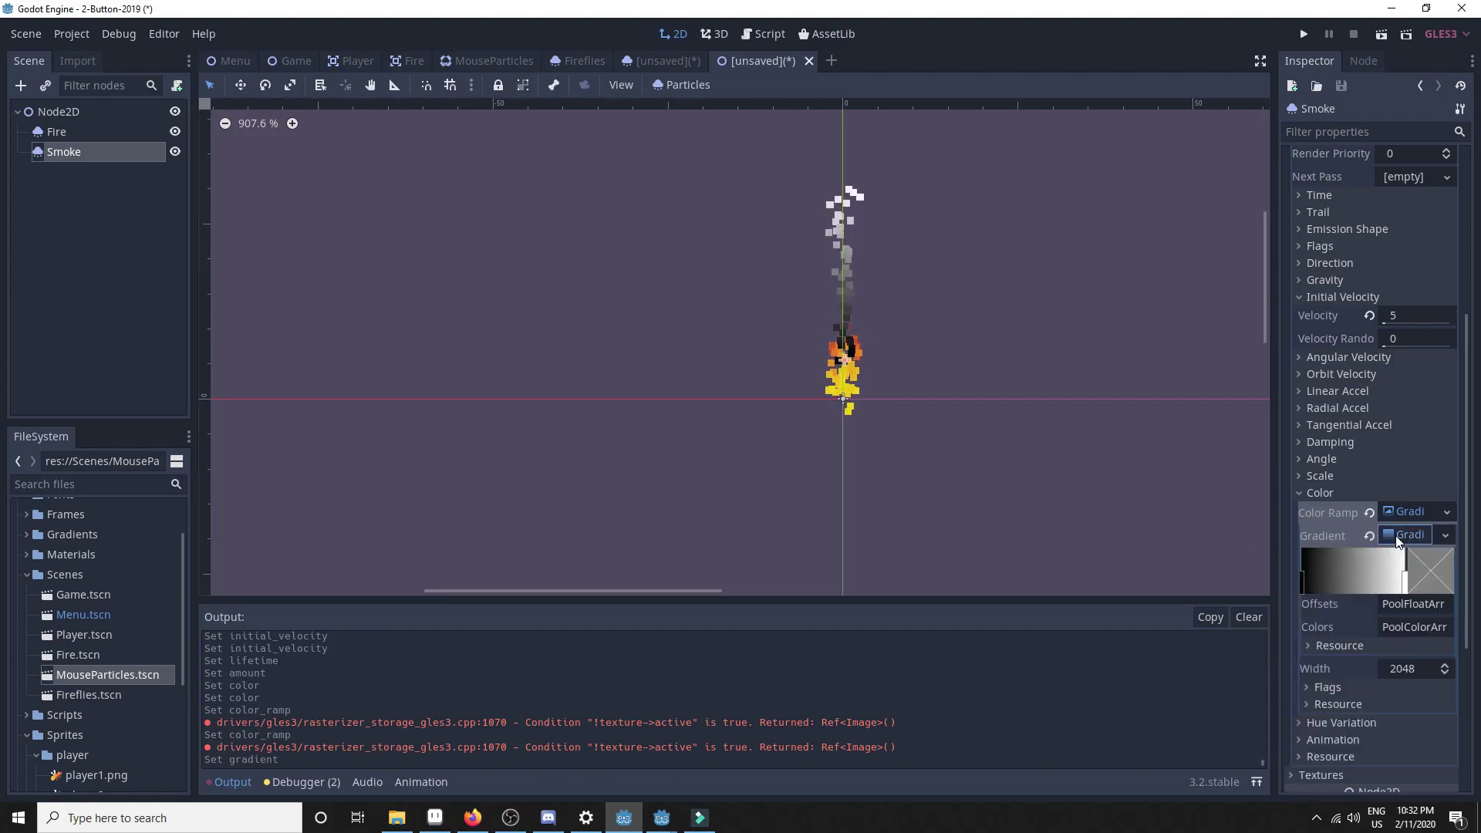
double_click(1402, 578)
mouse_move(1252, 225)
left_mouse_down()
mouse_move(1243, 216)
mouse_move(1249, 229)
left_mouse_up()
left_click_drag(1408, 472, 1216, 483)
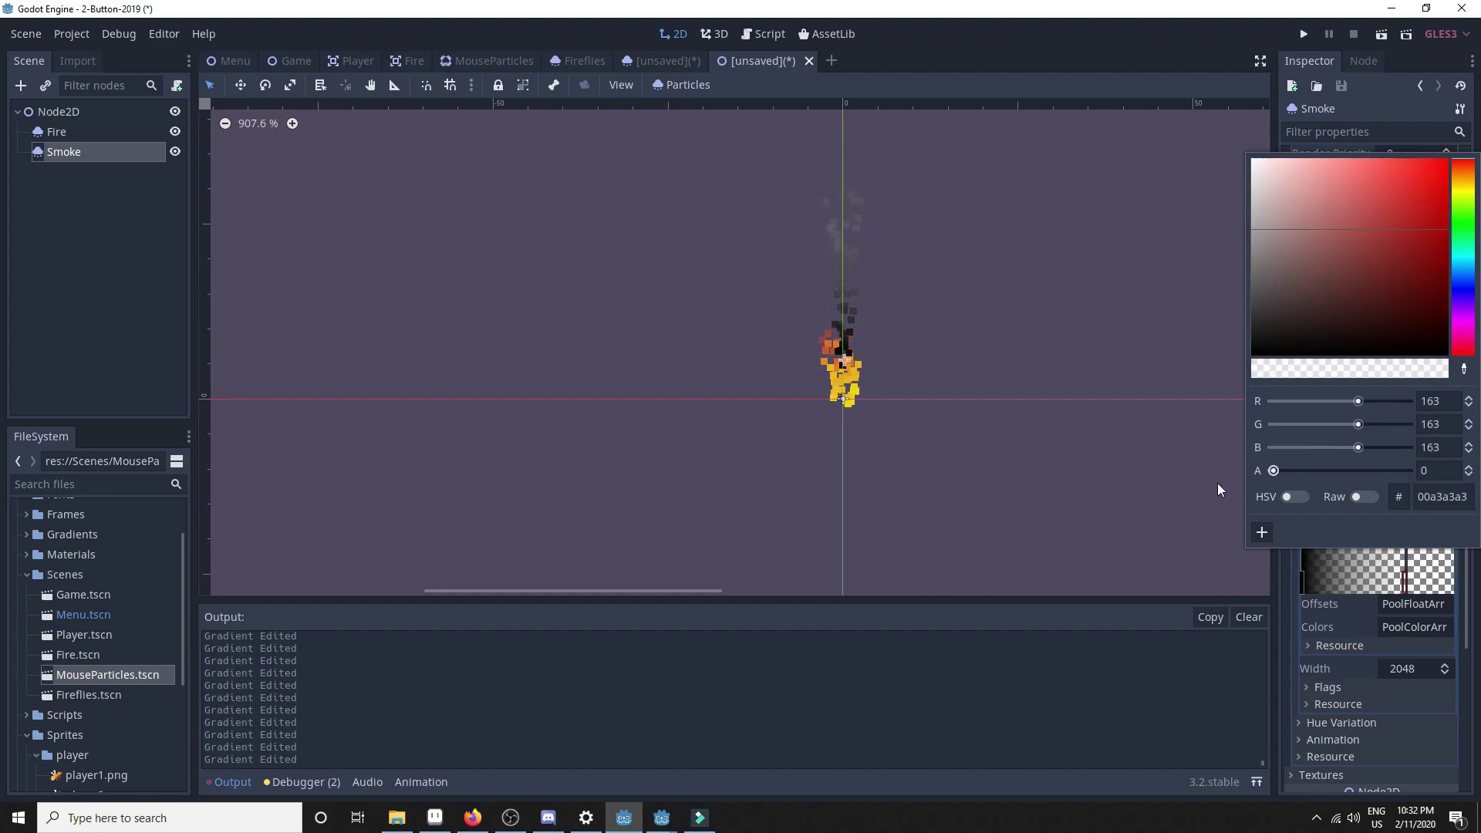
left_click(1081, 417)
Step: Move the Smoke node above the Fire node in the scene tree
left_click(62, 152)
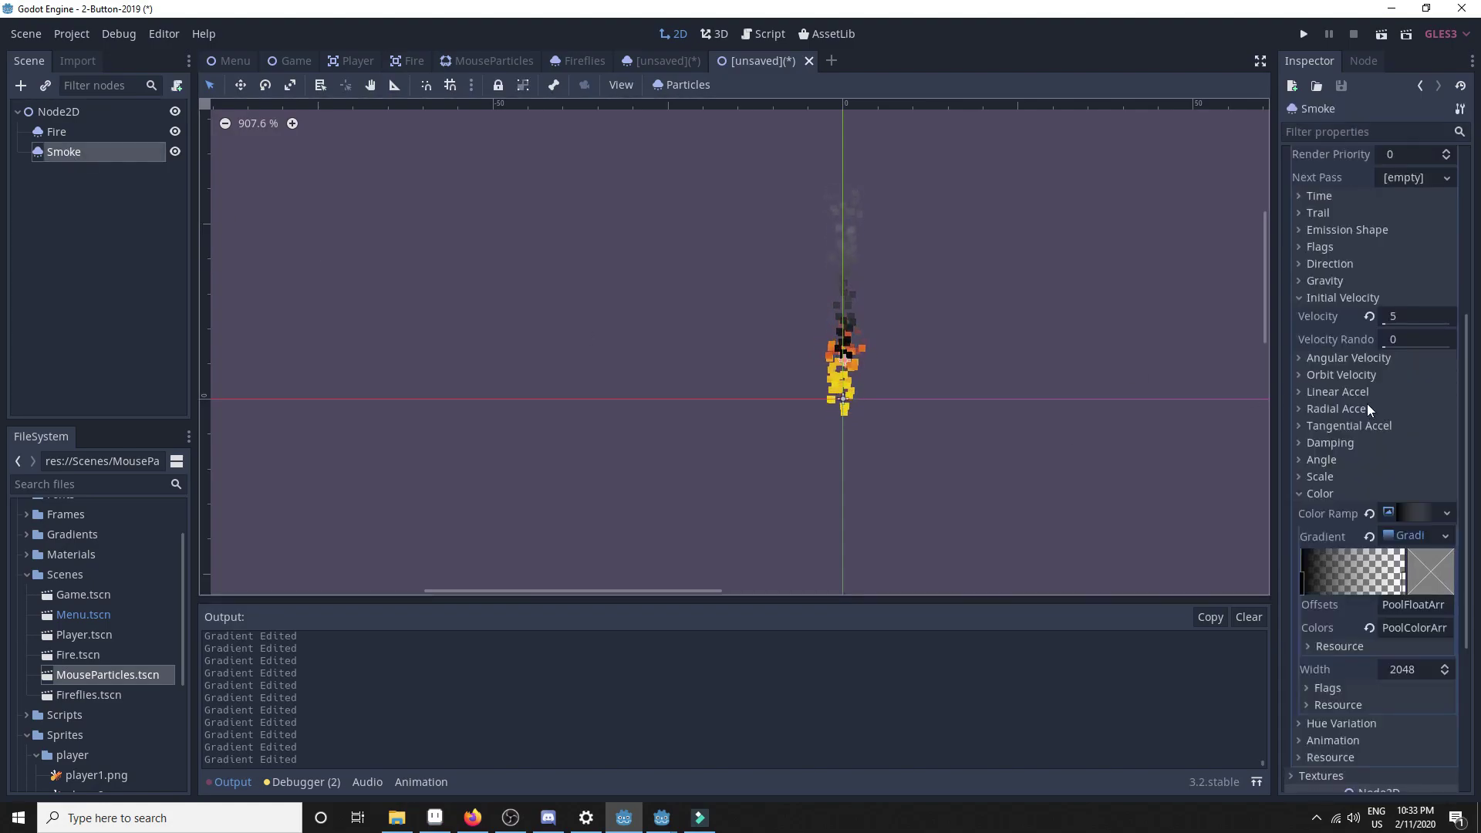
left_click_drag(58, 151, 72, 128)
mouse_move(551, 297)
middle_mouse_down()
mouse_move(562, 307)
mouse_move(539, 321)
middle_mouse_up()
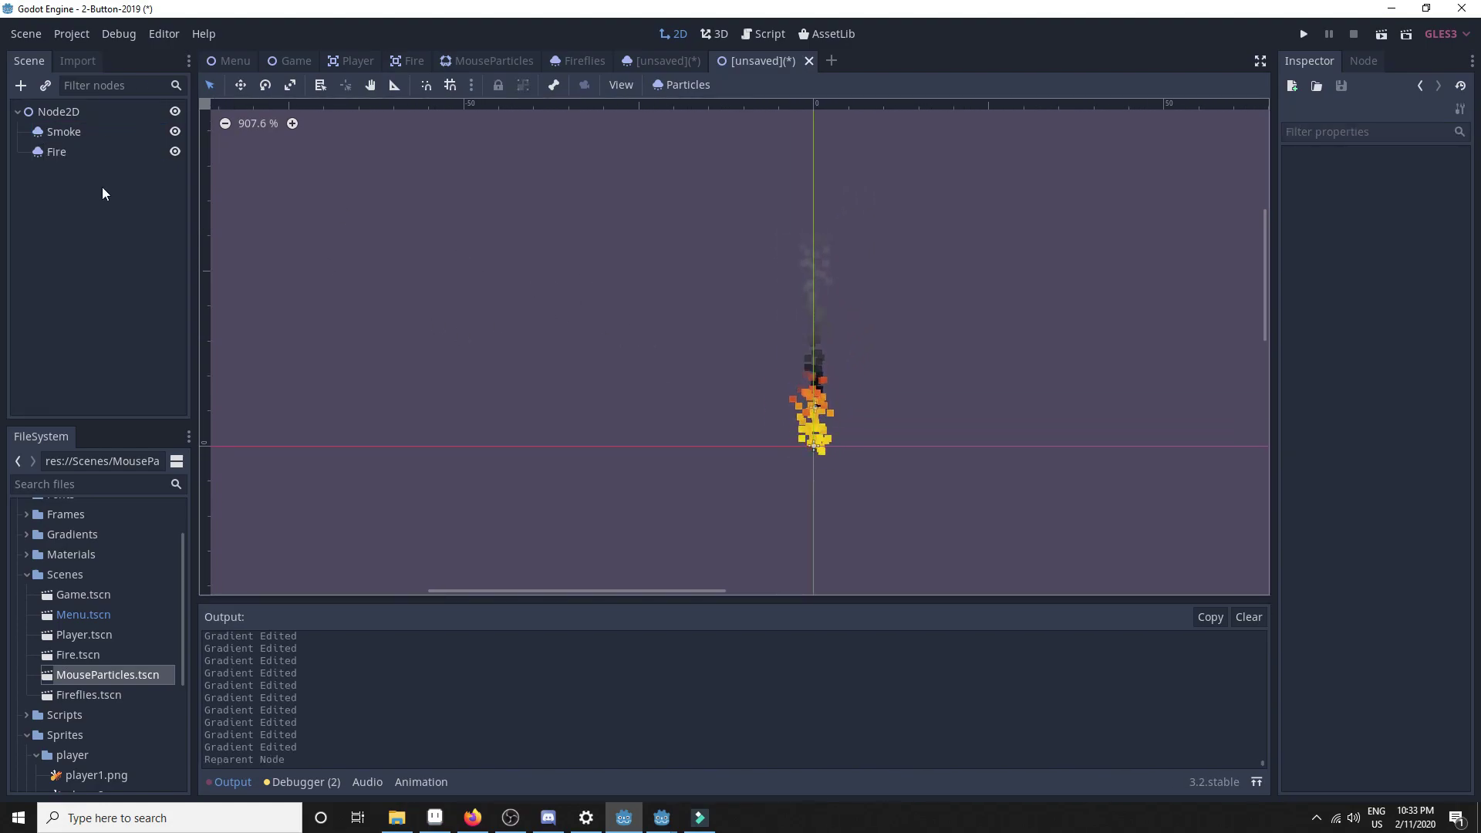
middle_click_drag(664, 291, 595, 284)
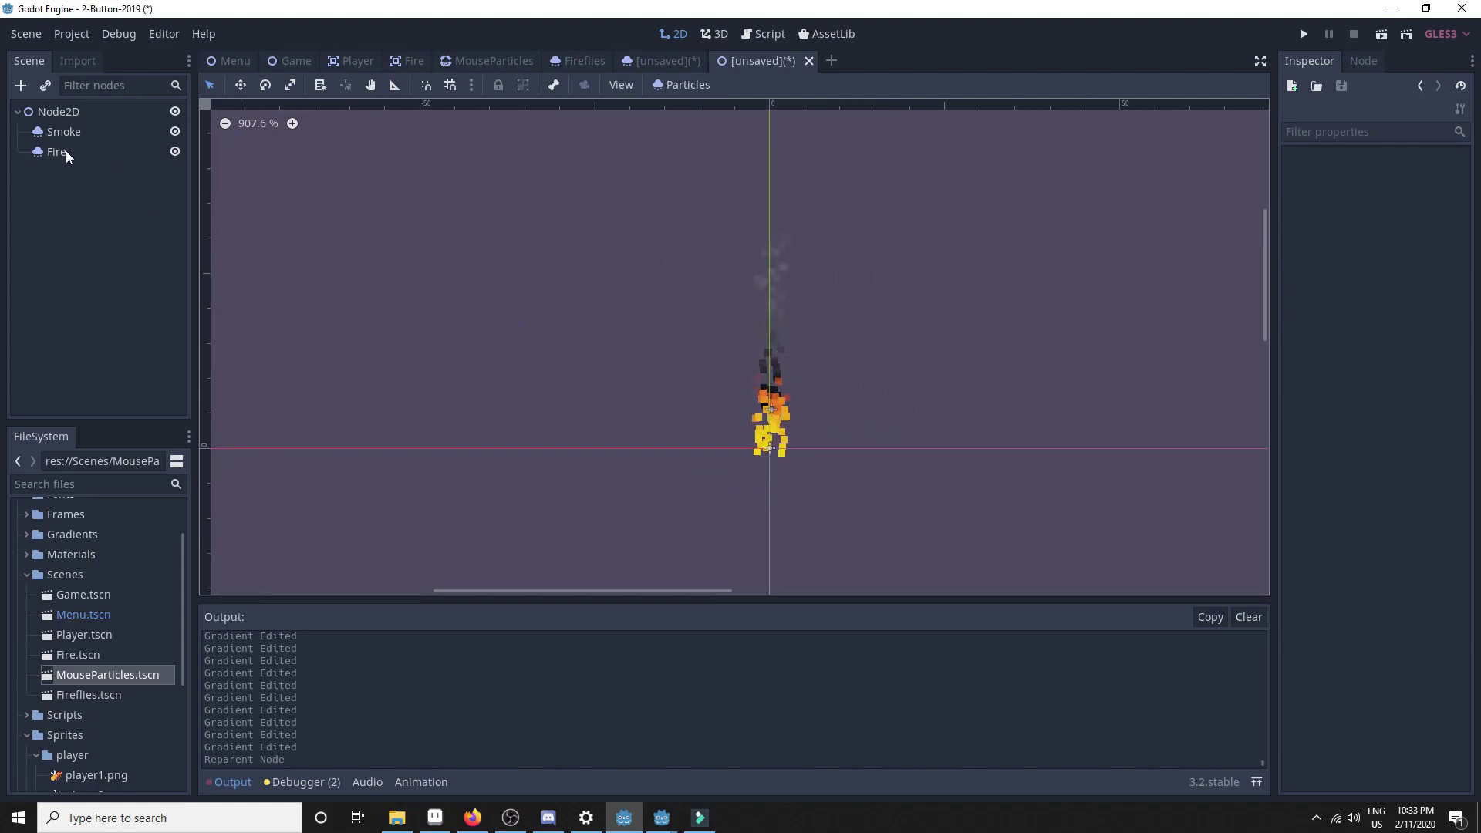
middle_click_drag(825, 387, 835, 417)
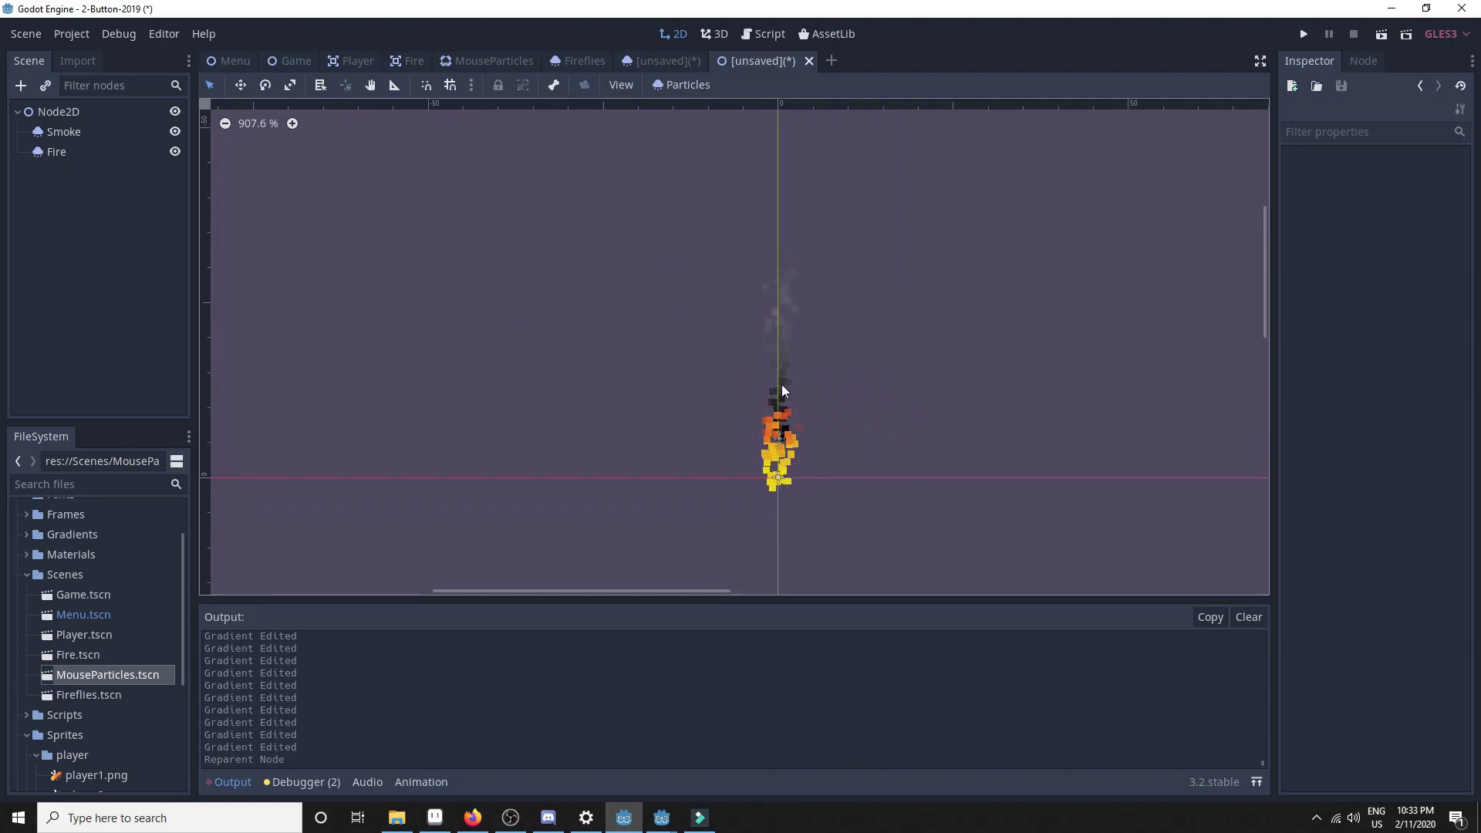
middle_click_drag(694, 377, 670, 345)
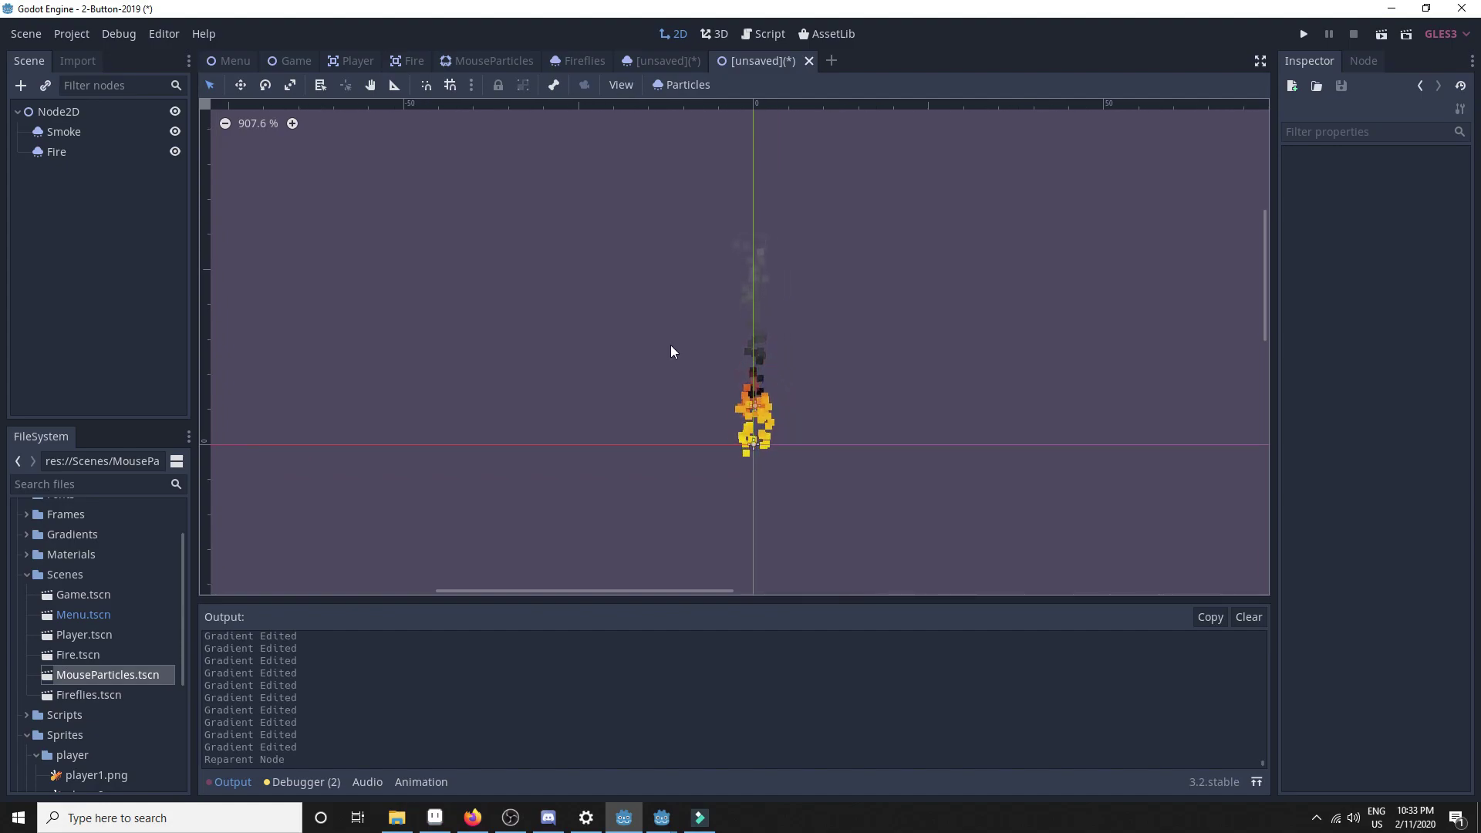
Step: Set the Fire emitter's particle amount to 100
left_click(57, 151)
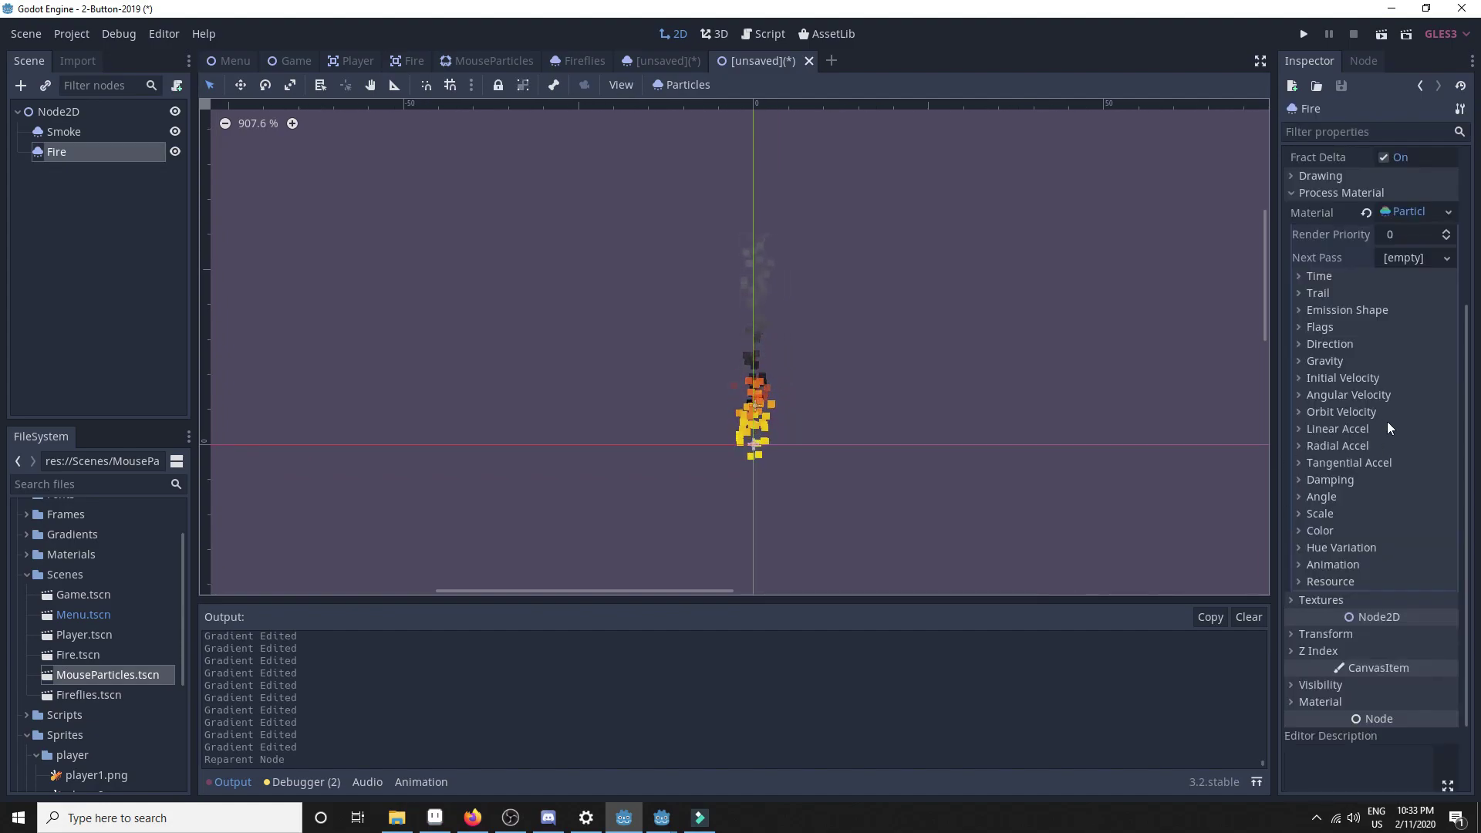
scroll(1388, 420, "up", 3)
scroll(1388, 420, "up", 2)
double_click(89, 150)
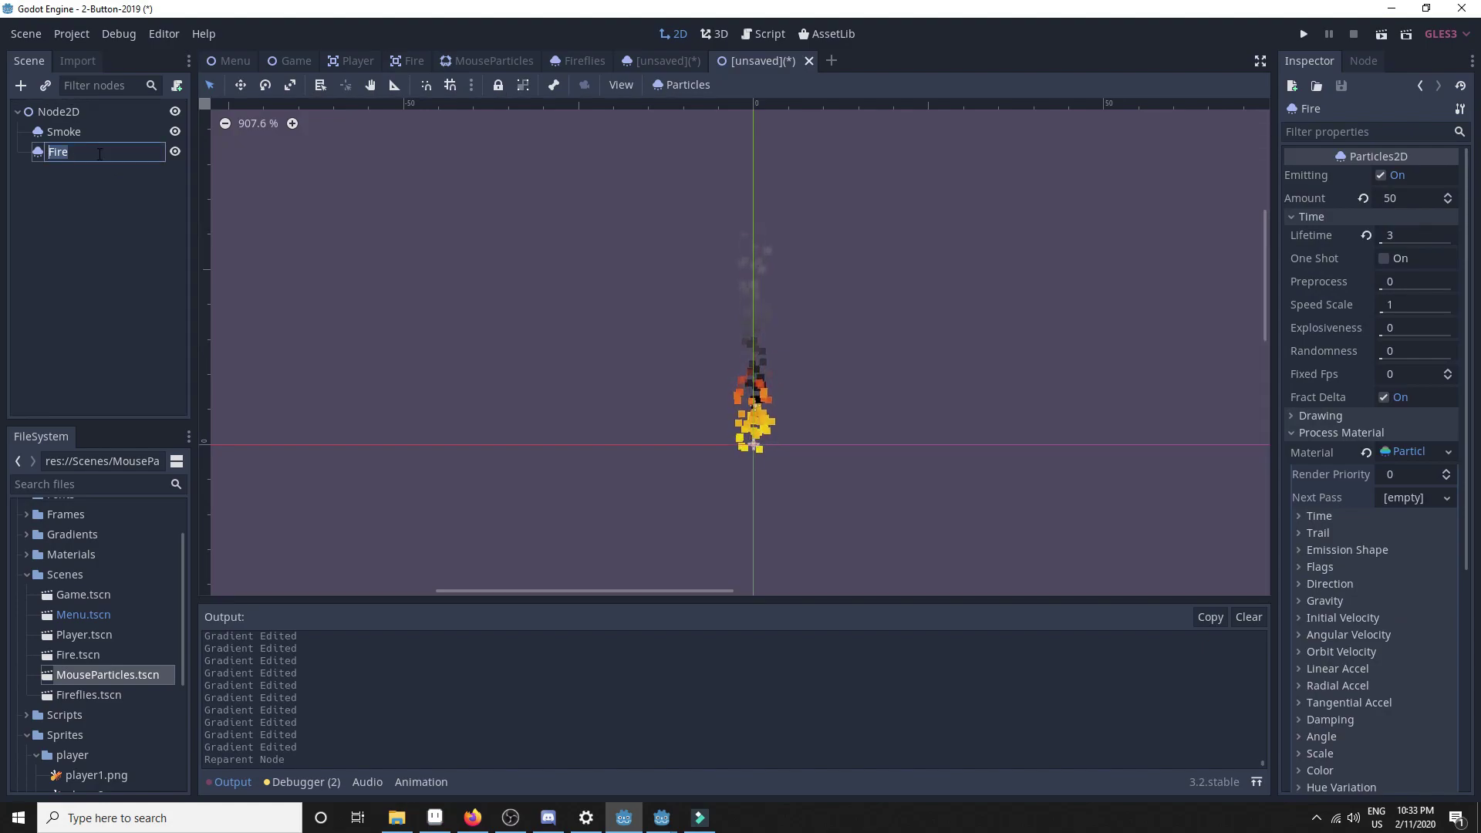
left_click(1388, 199)
type("1")
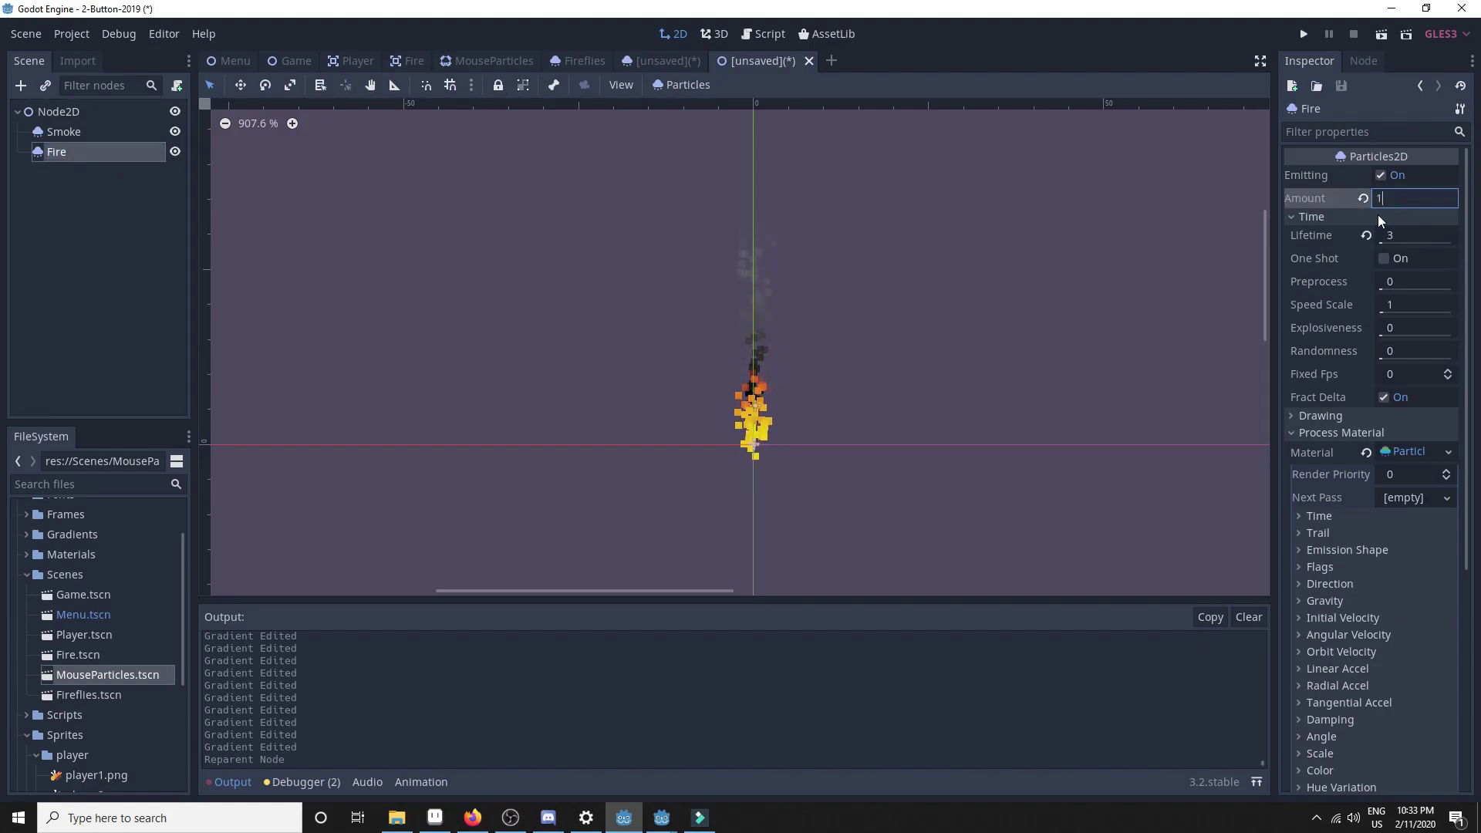
type("00")
key("Return")
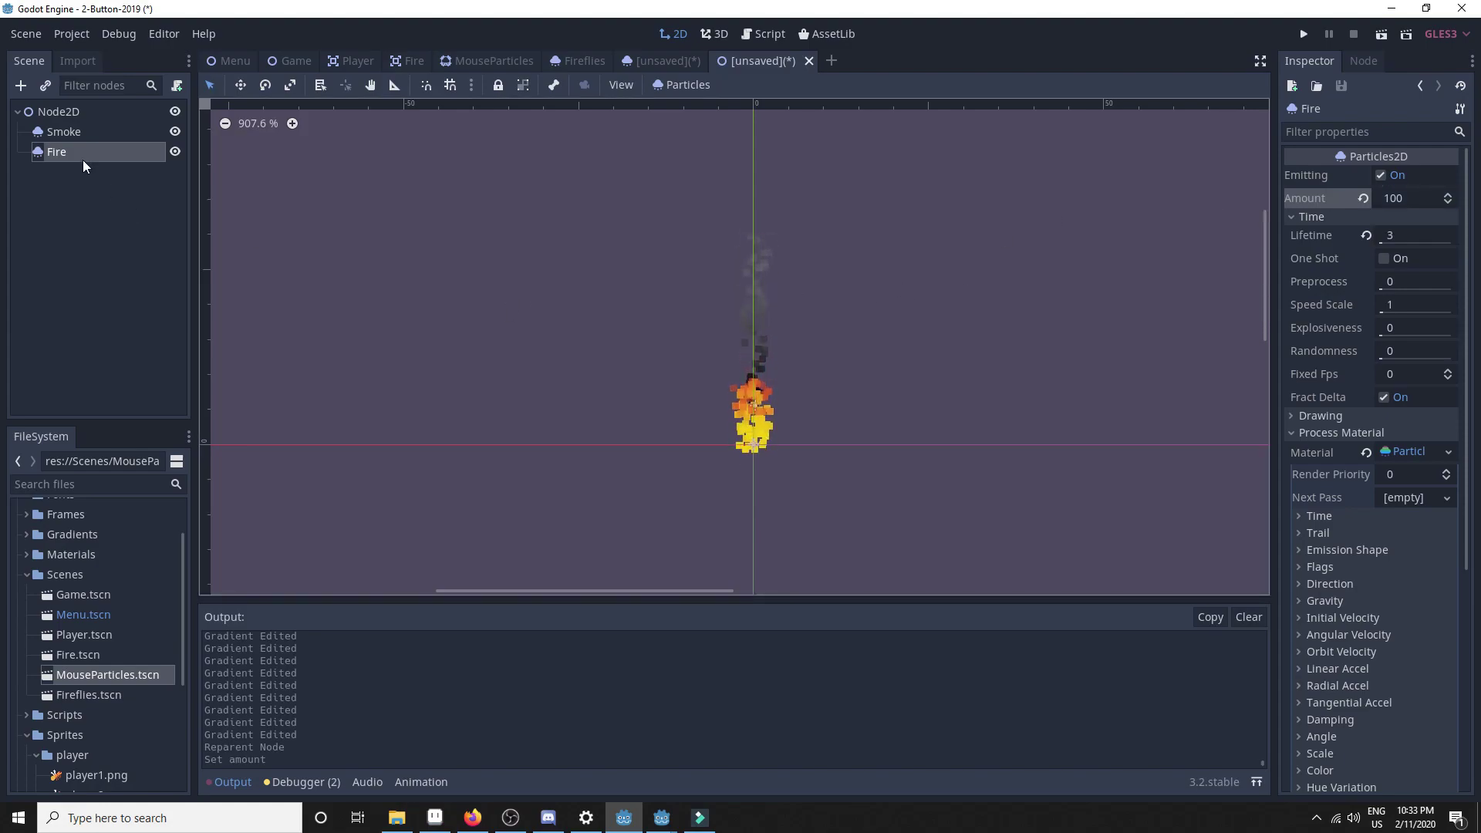
Step: Set the Smoke emitter's particle amount to 80 and its lifetime to 6
left_click(65, 132)
scroll(1388, 259, "up", 5)
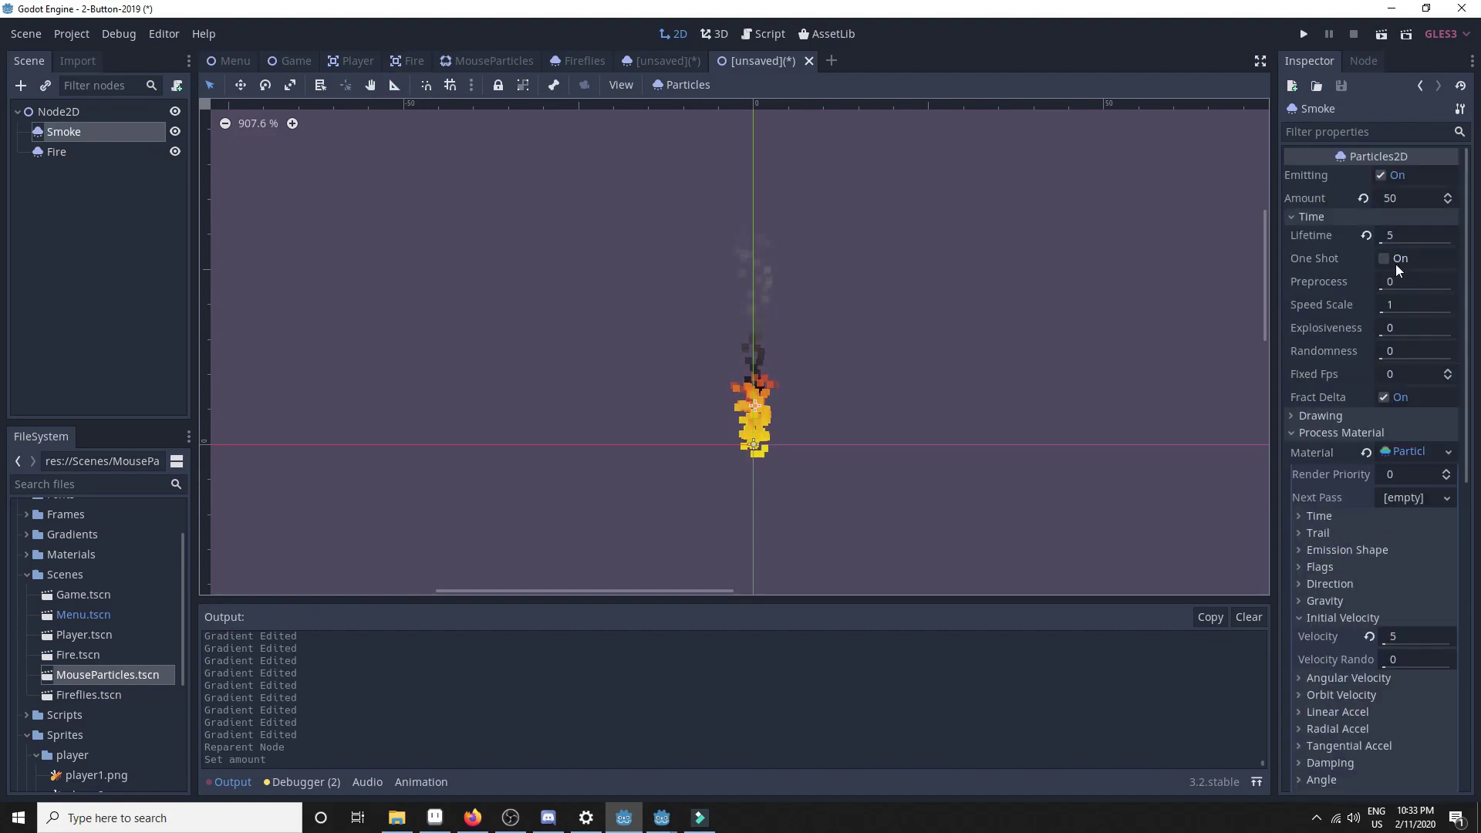
left_click(1395, 198)
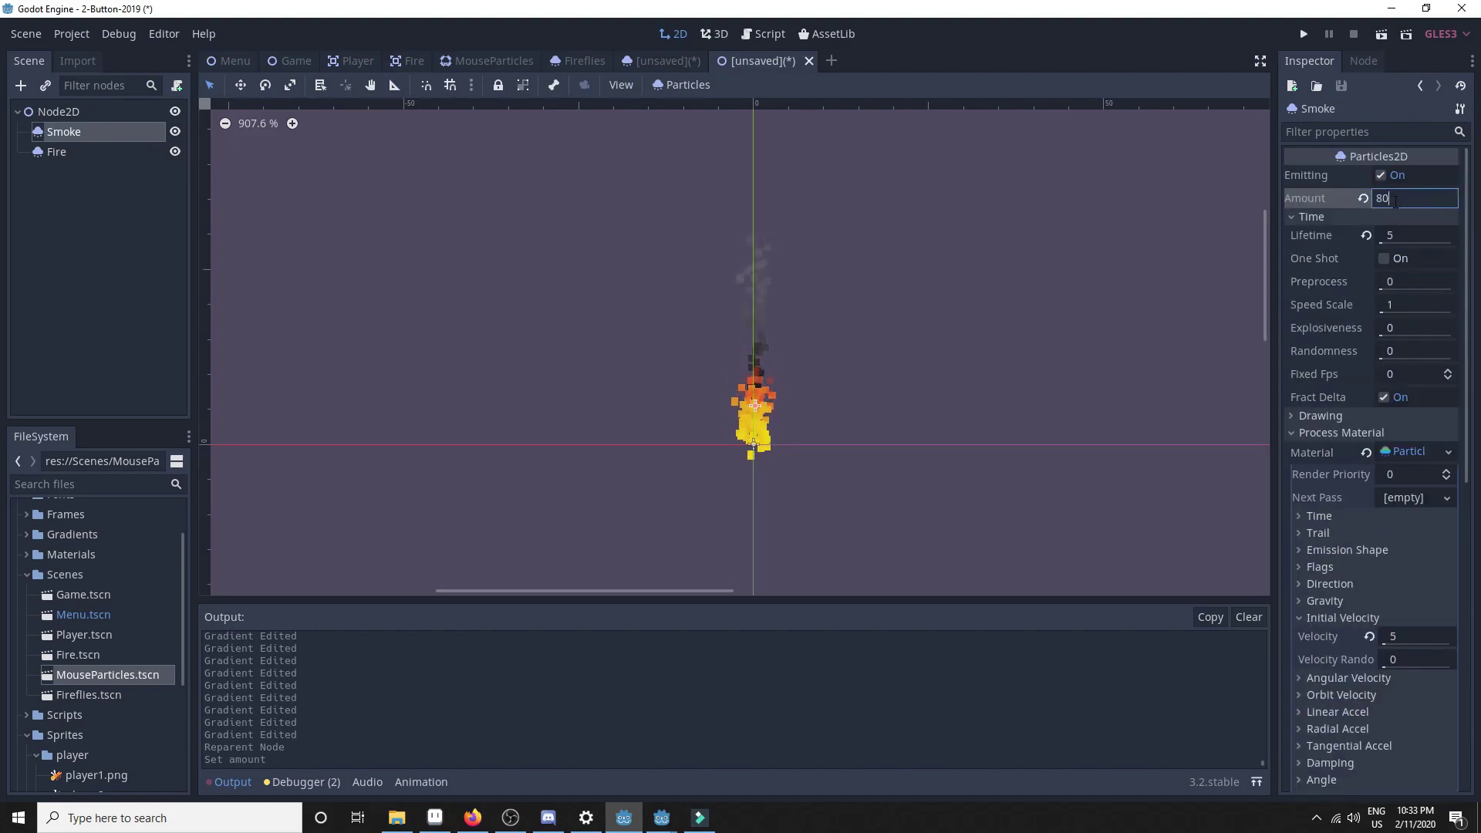
left_click(1382, 235)
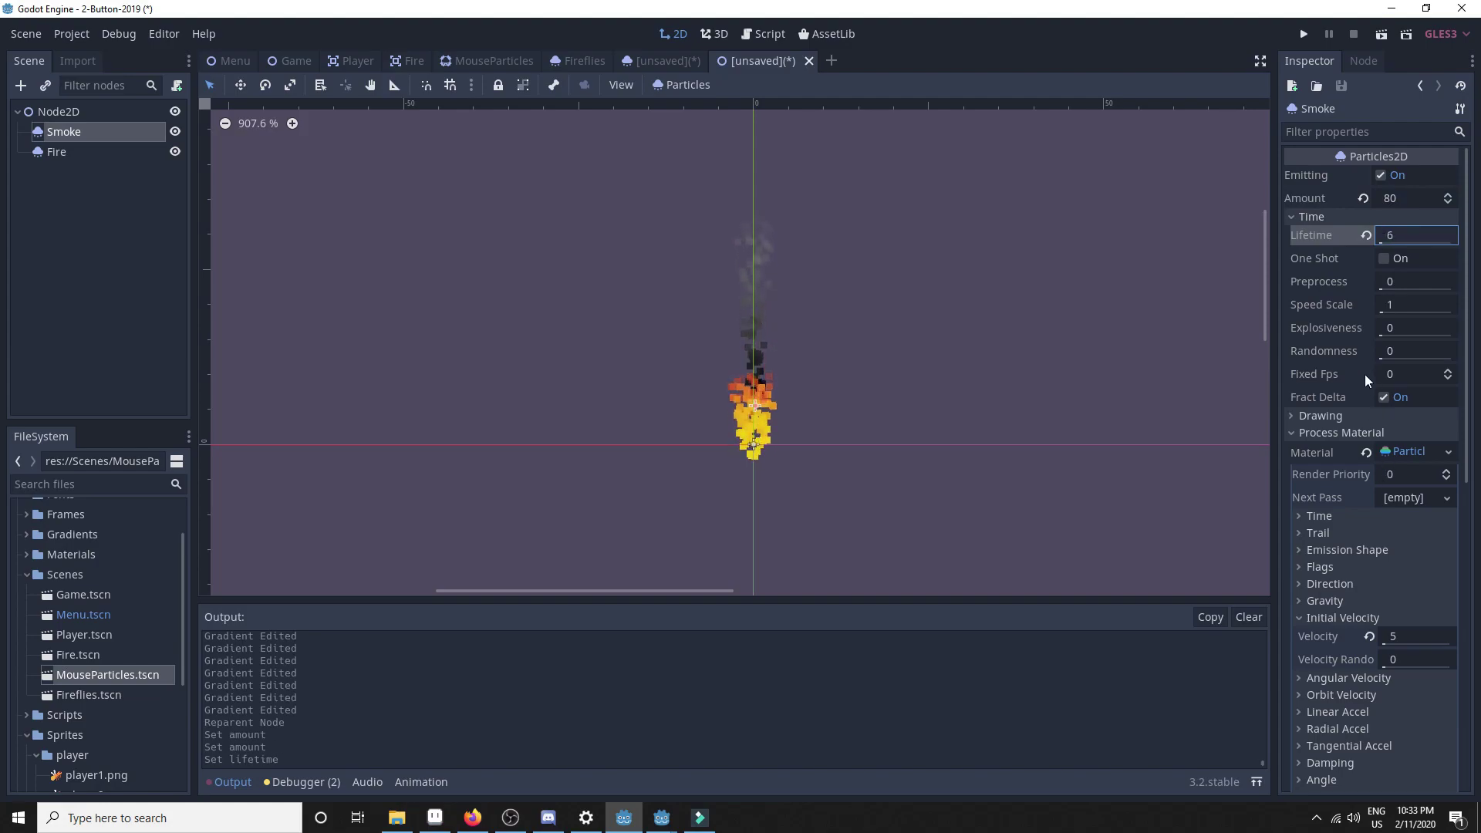
Step: Set the Smoke material's initial velocity to 6
scroll(1369, 394, "down", 2)
scroll(1345, 401, "up", 2)
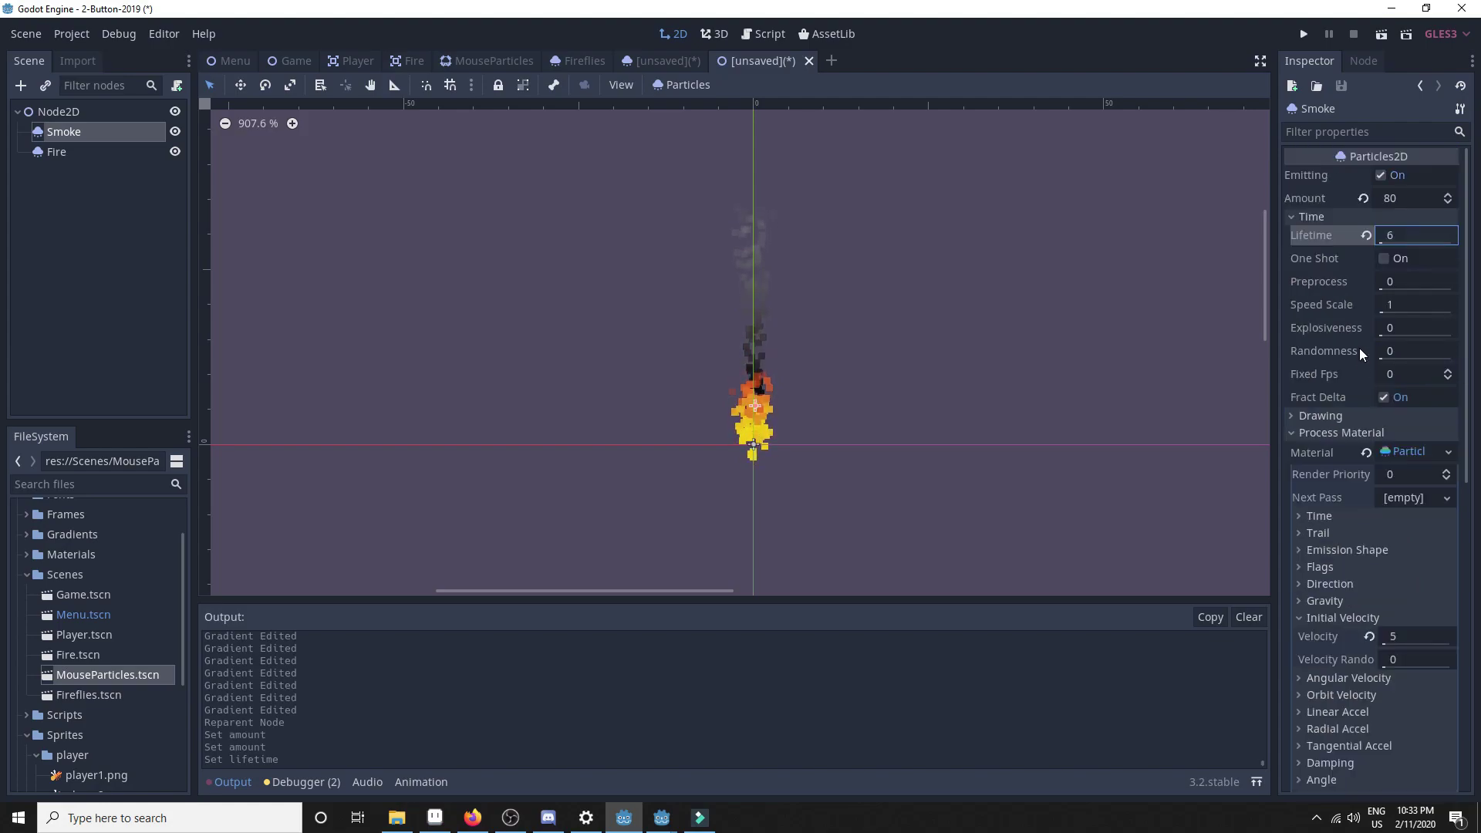
scroll(1353, 473, "down", 2)
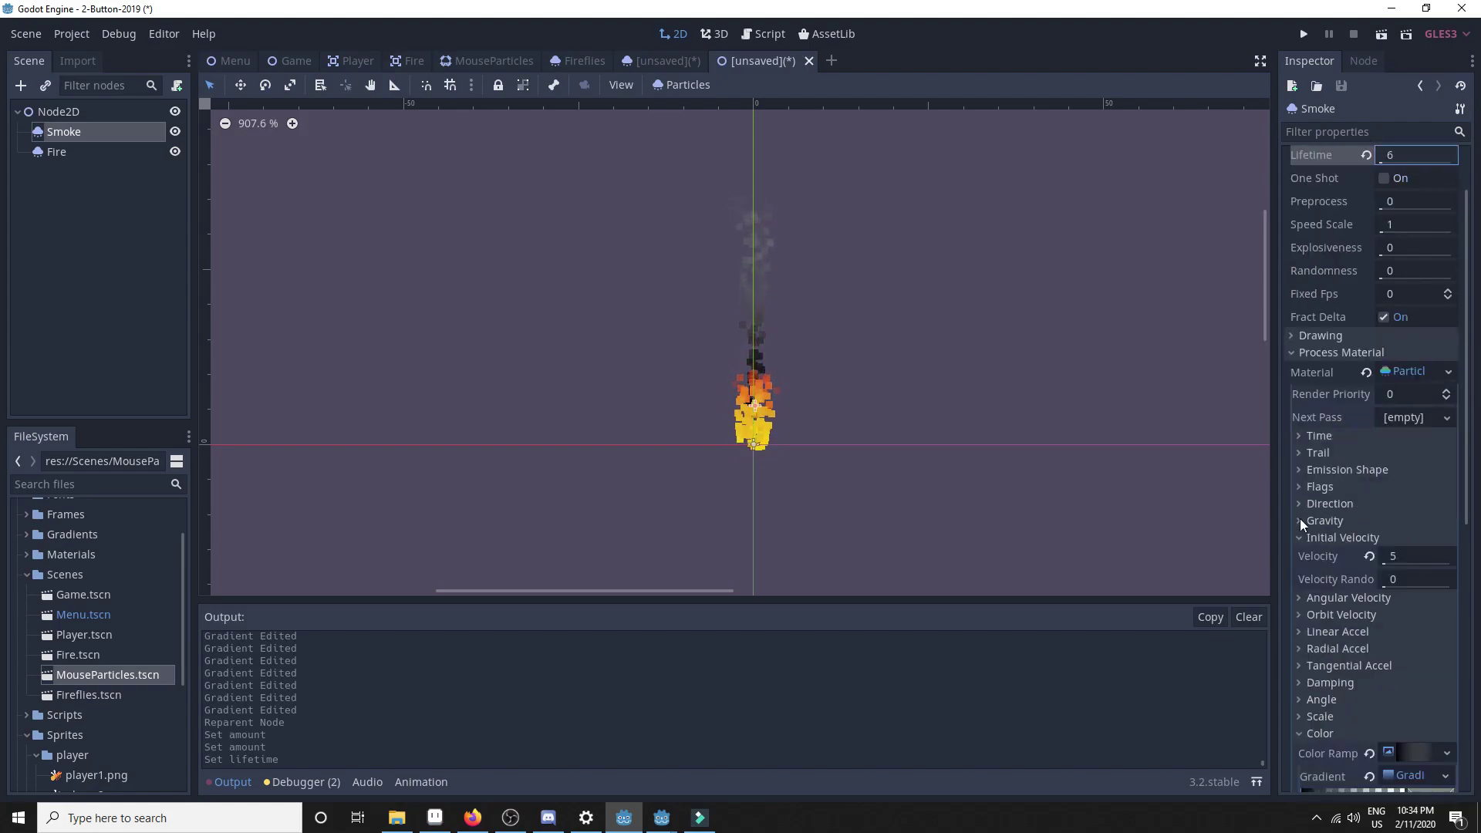
left_click(1300, 435)
scroll(1342, 493, "down", 2)
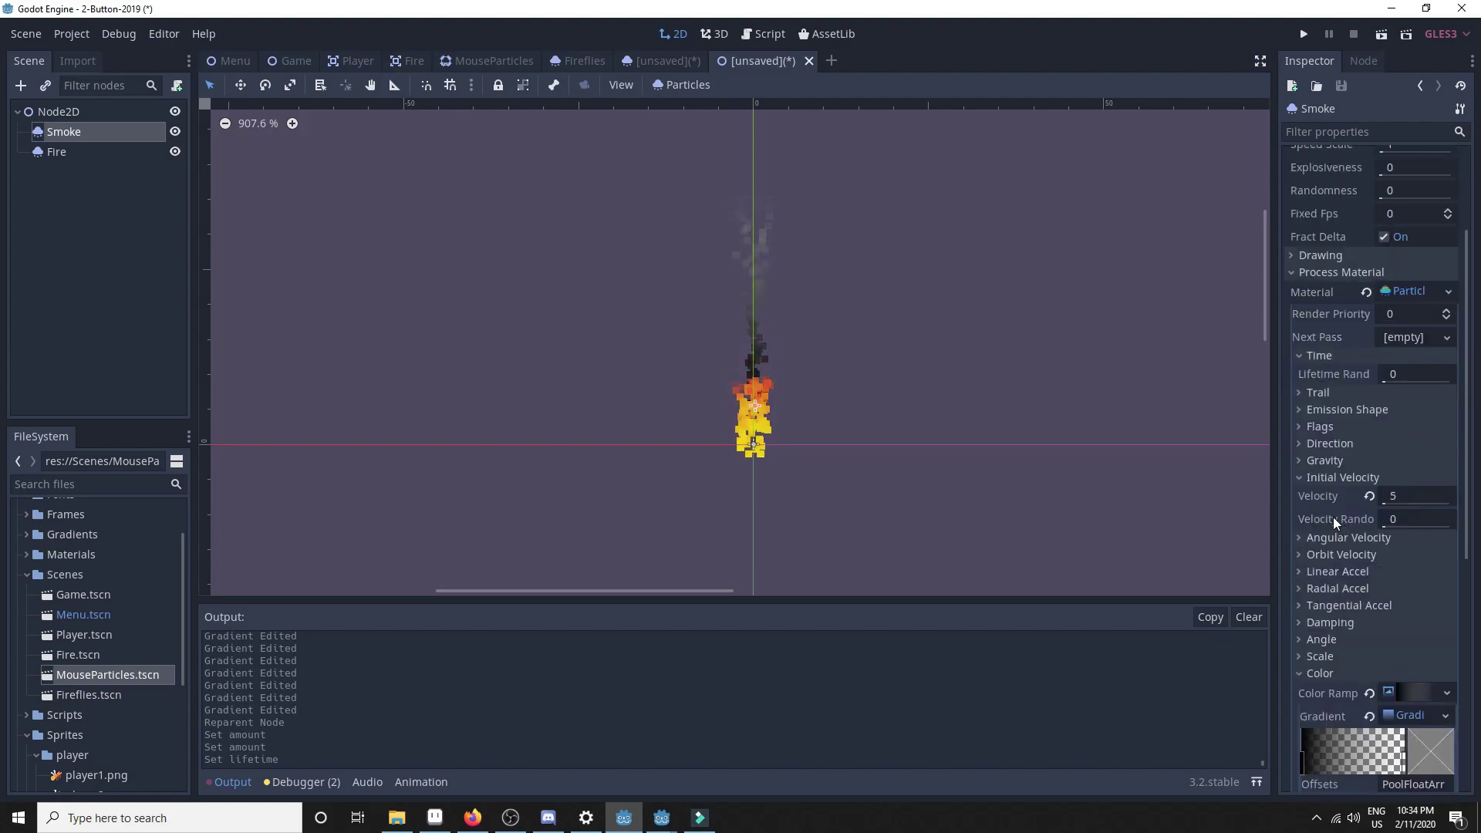
left_click(1410, 496)
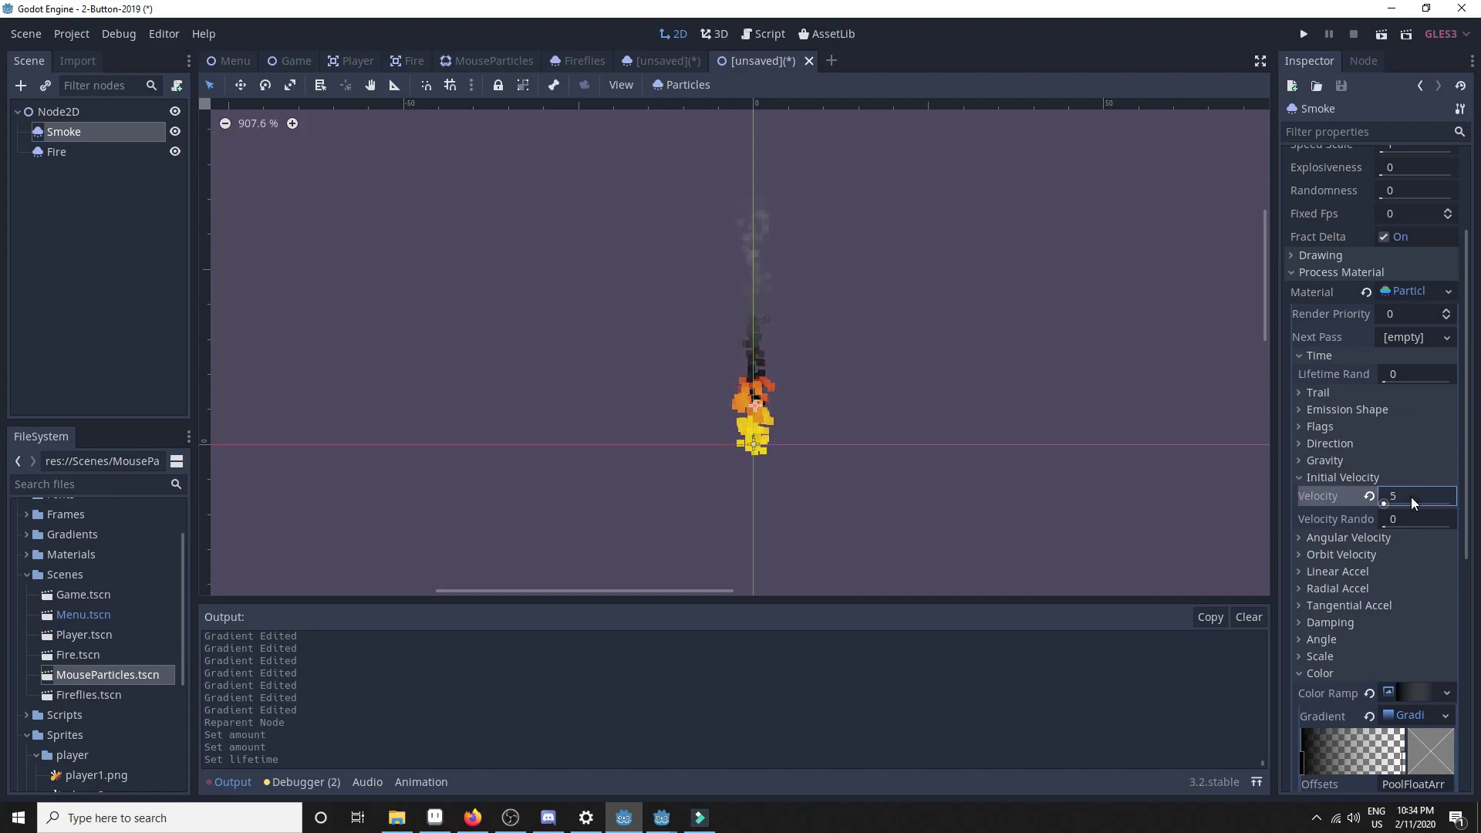
type("6")
key("Return")
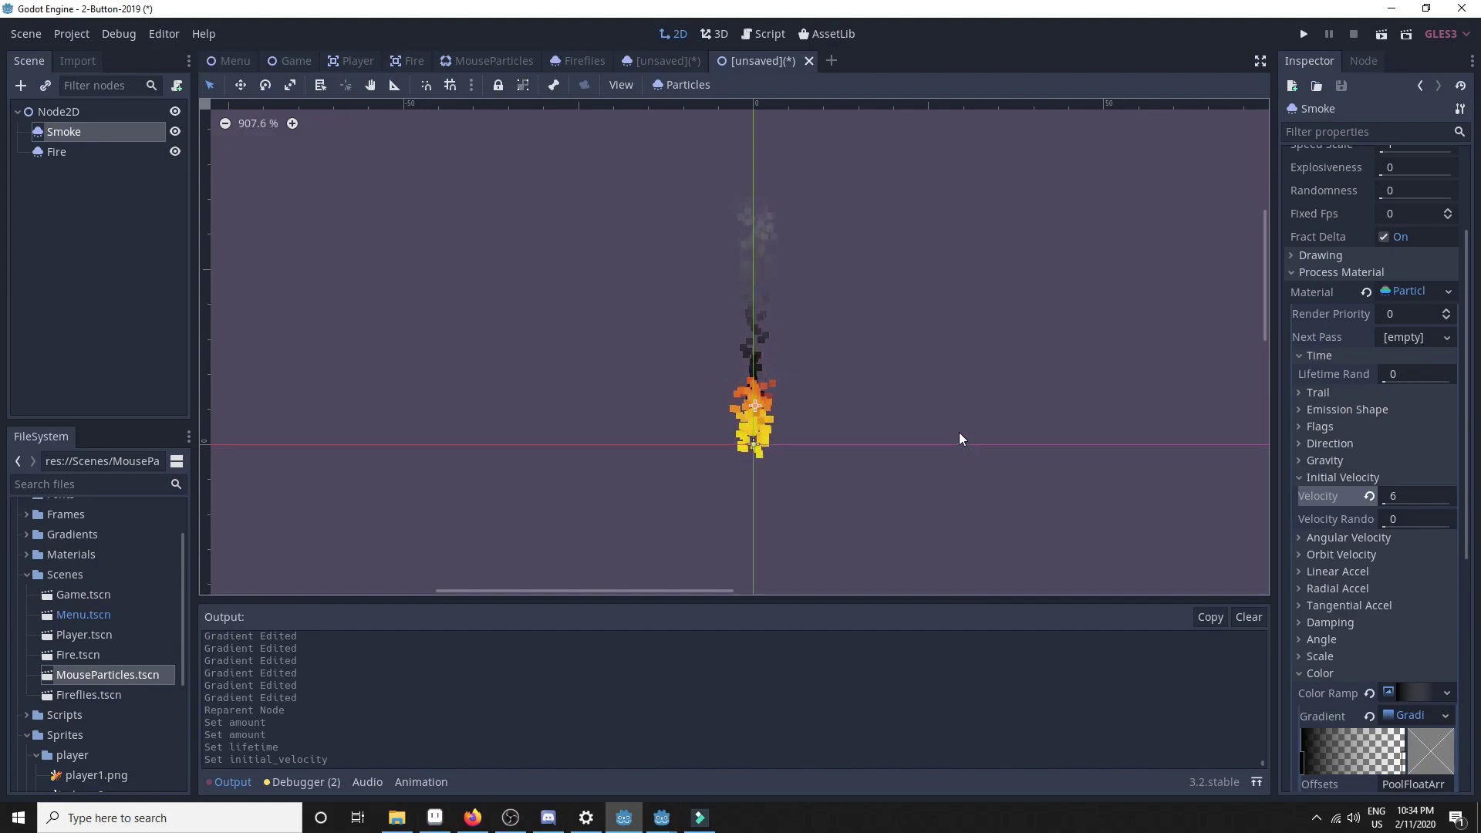
left_click(945, 393)
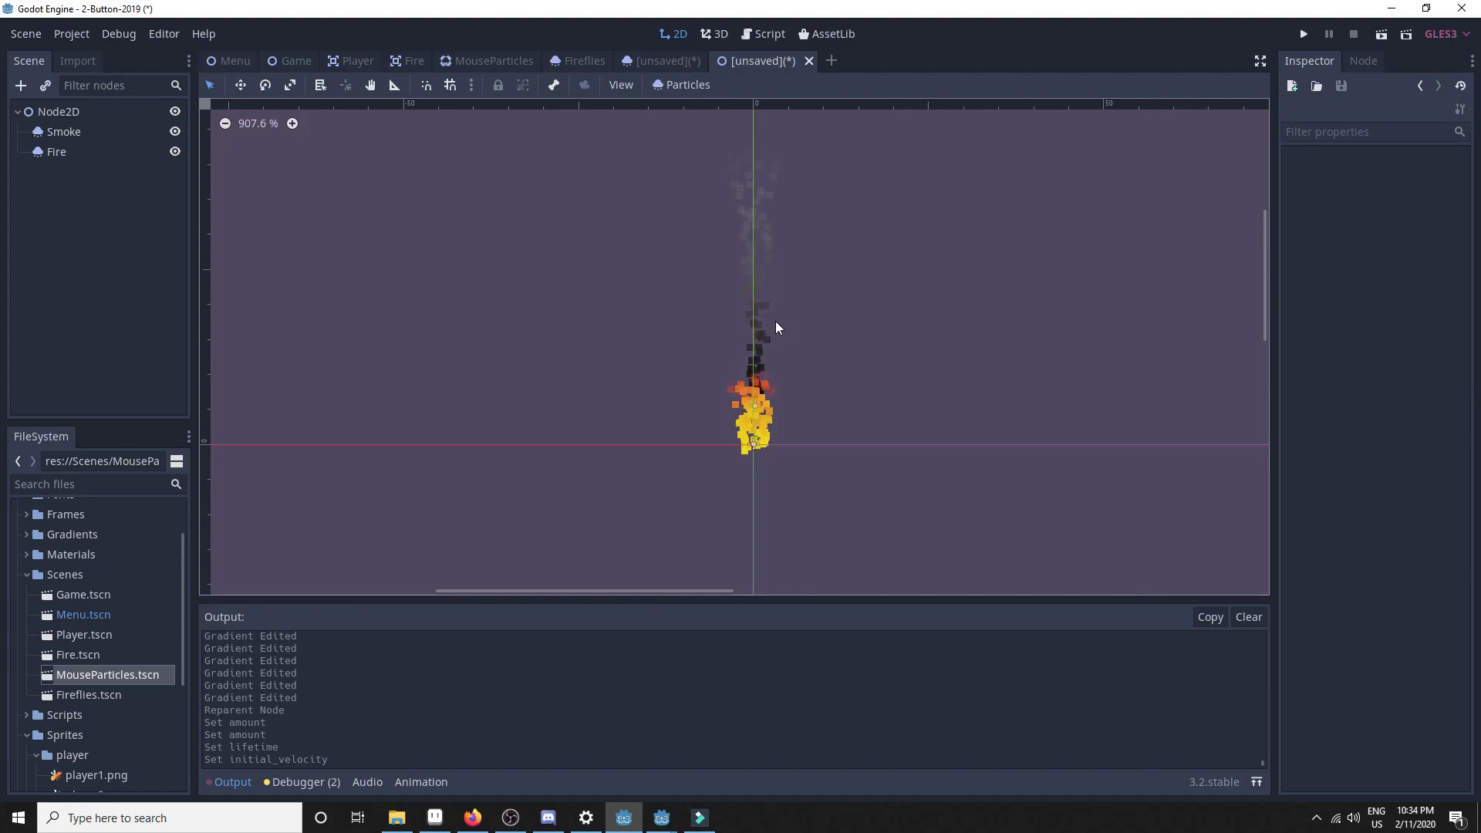
Step: Save the fire and smoke scene as Fire2.tscn in the Scenes folder
left_click(62, 106)
key("ctrl+s")
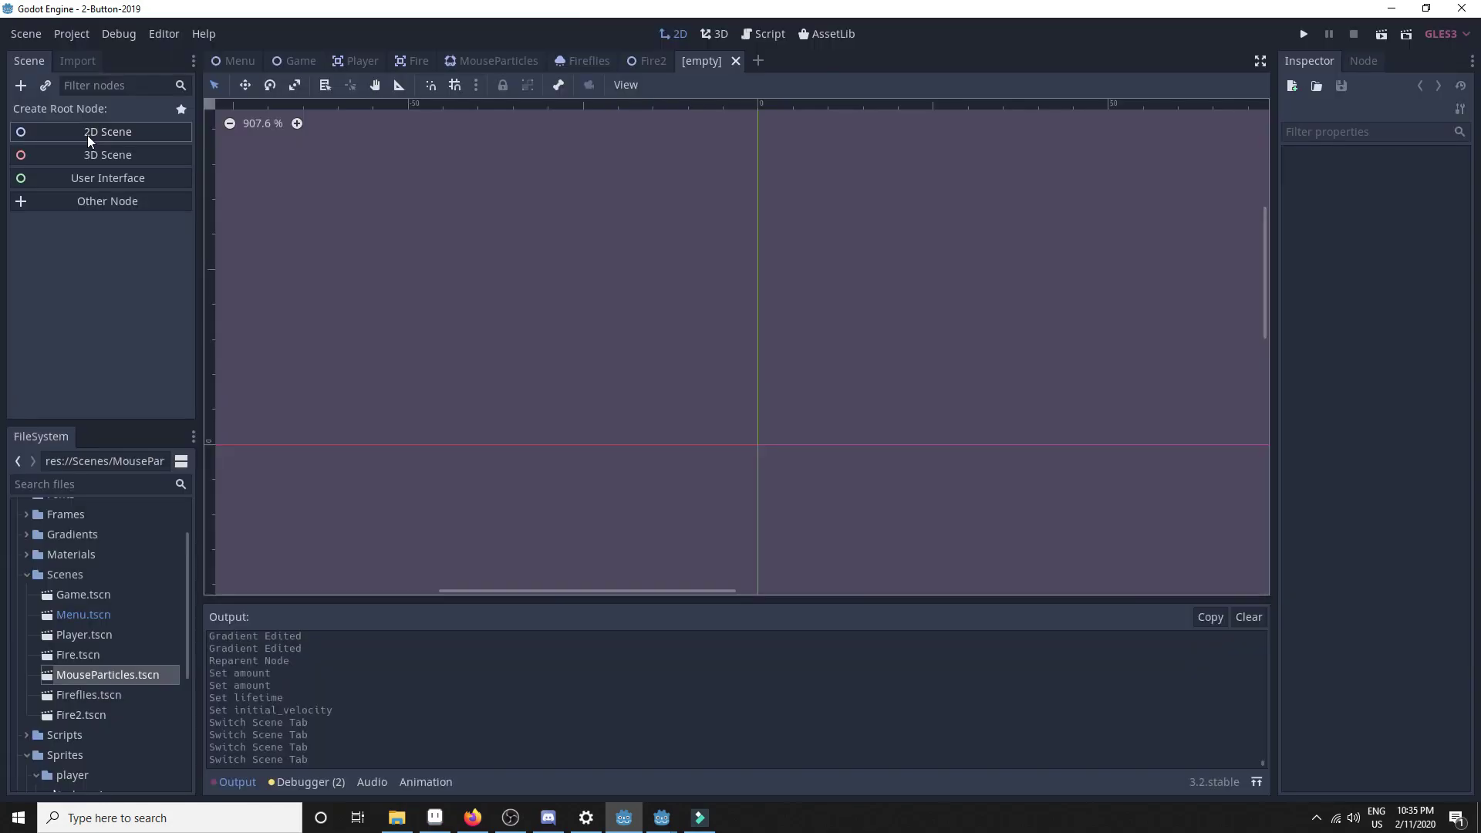
Step: Create a 2D scene root node and change its type to Particles2D
left_click(88, 136)
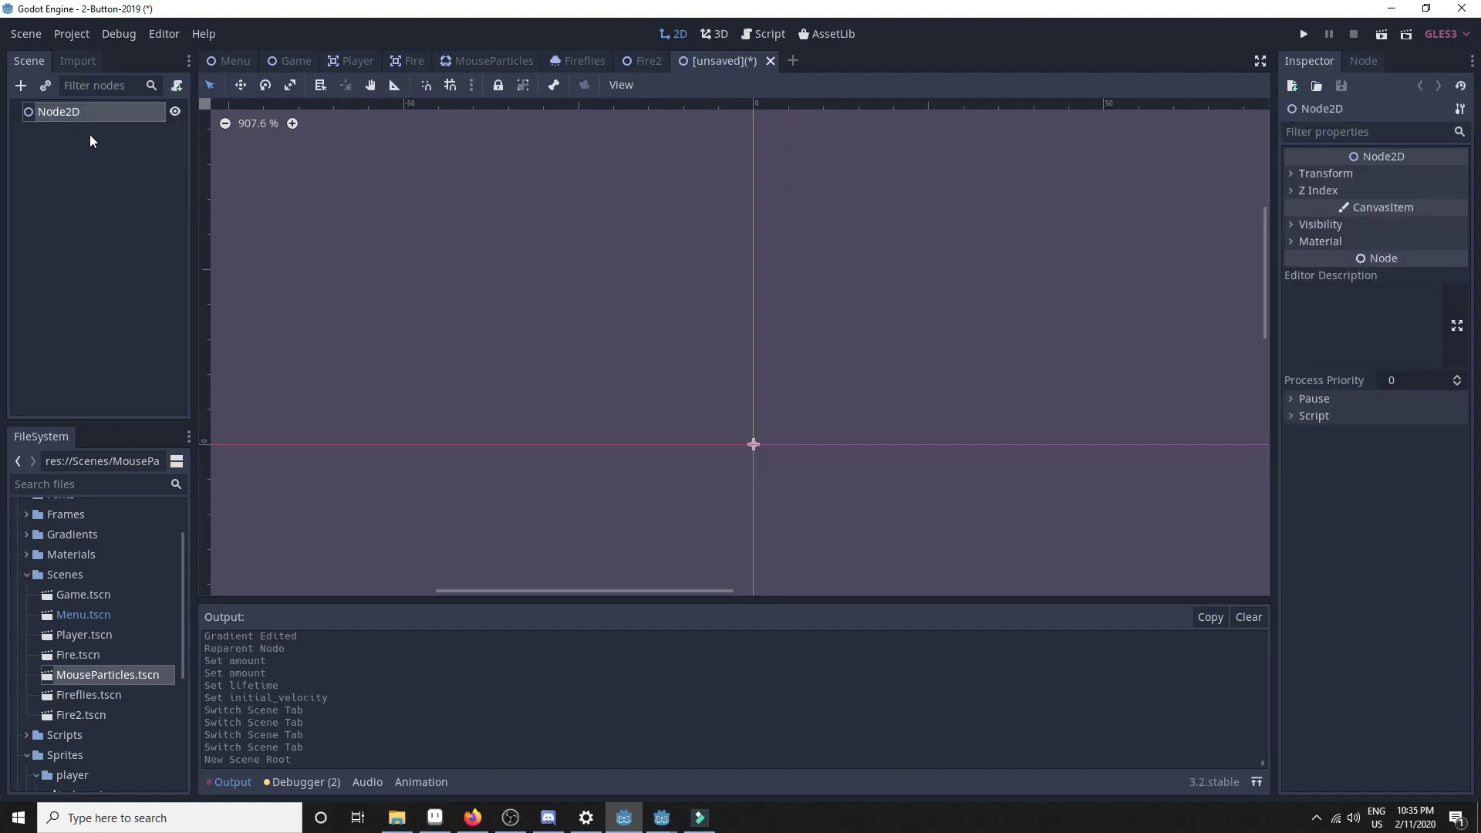
right_click(73, 110)
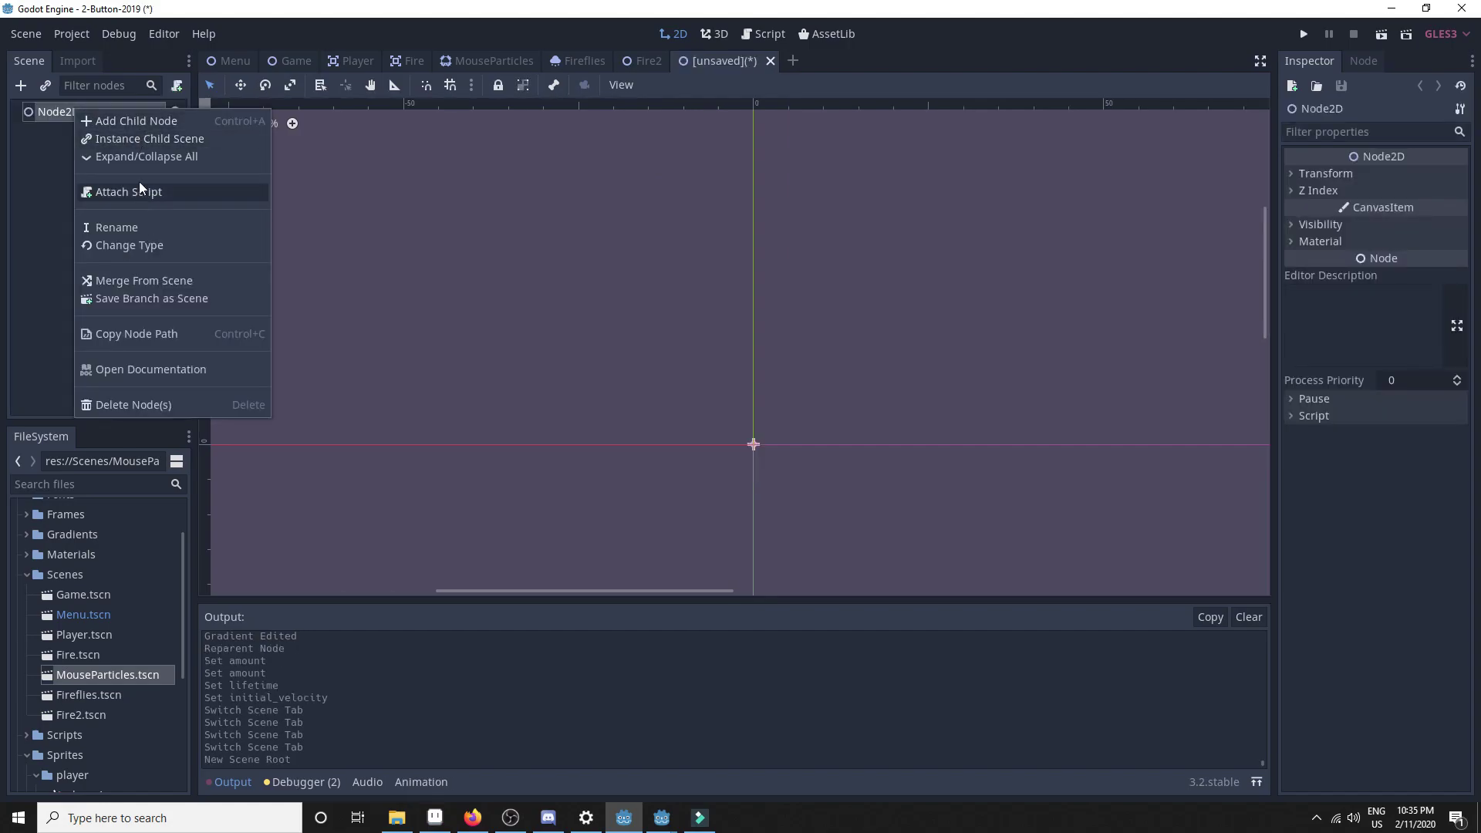
left_click(45, 137)
right_click(53, 117)
left_click(91, 256)
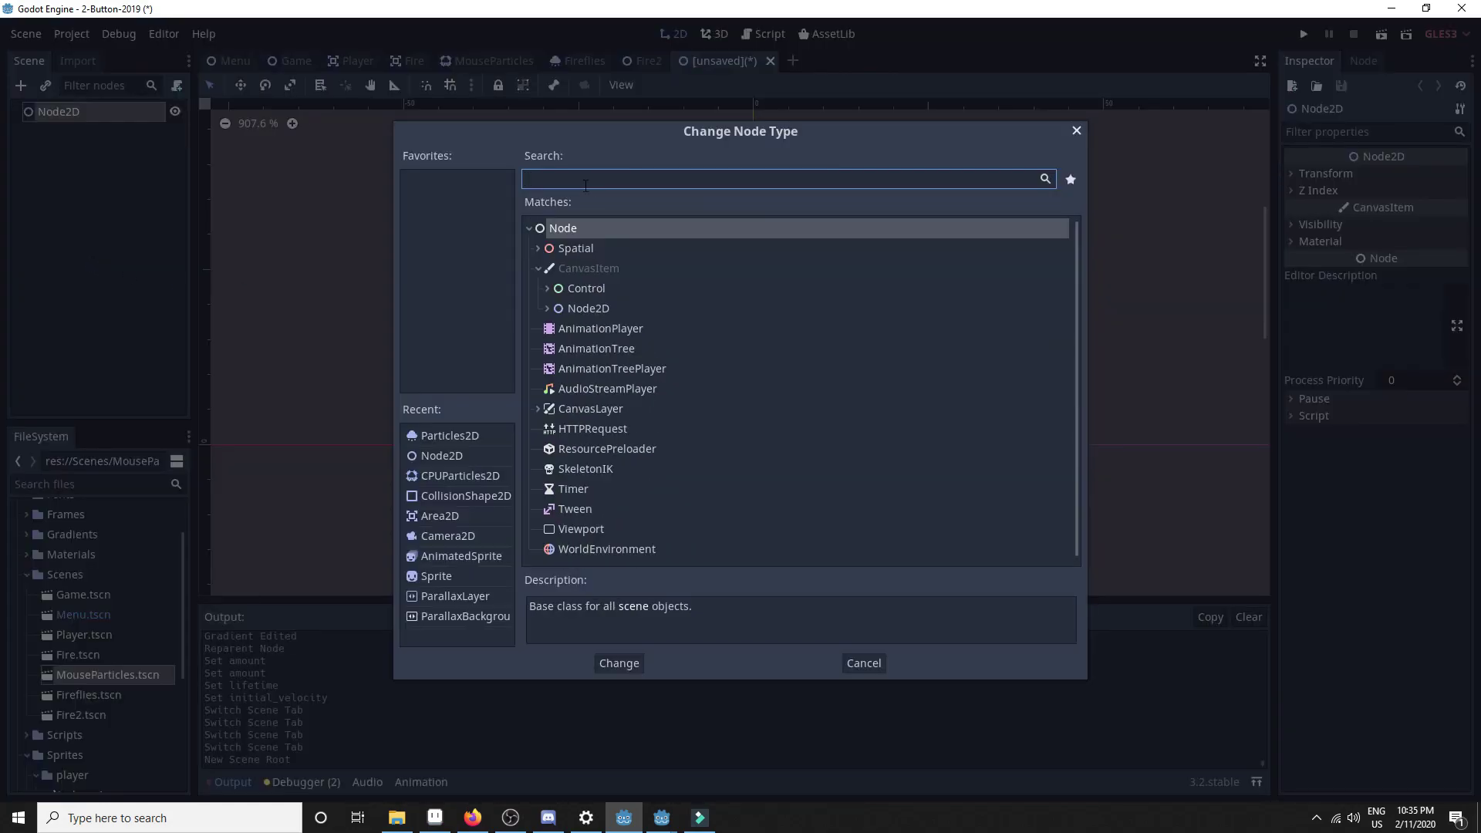
double_click(449, 435)
Step: Assign a new ParticlesMaterial as the particle node's process material
left_click(1310, 250)
left_click(1412, 268)
left_click(1423, 295)
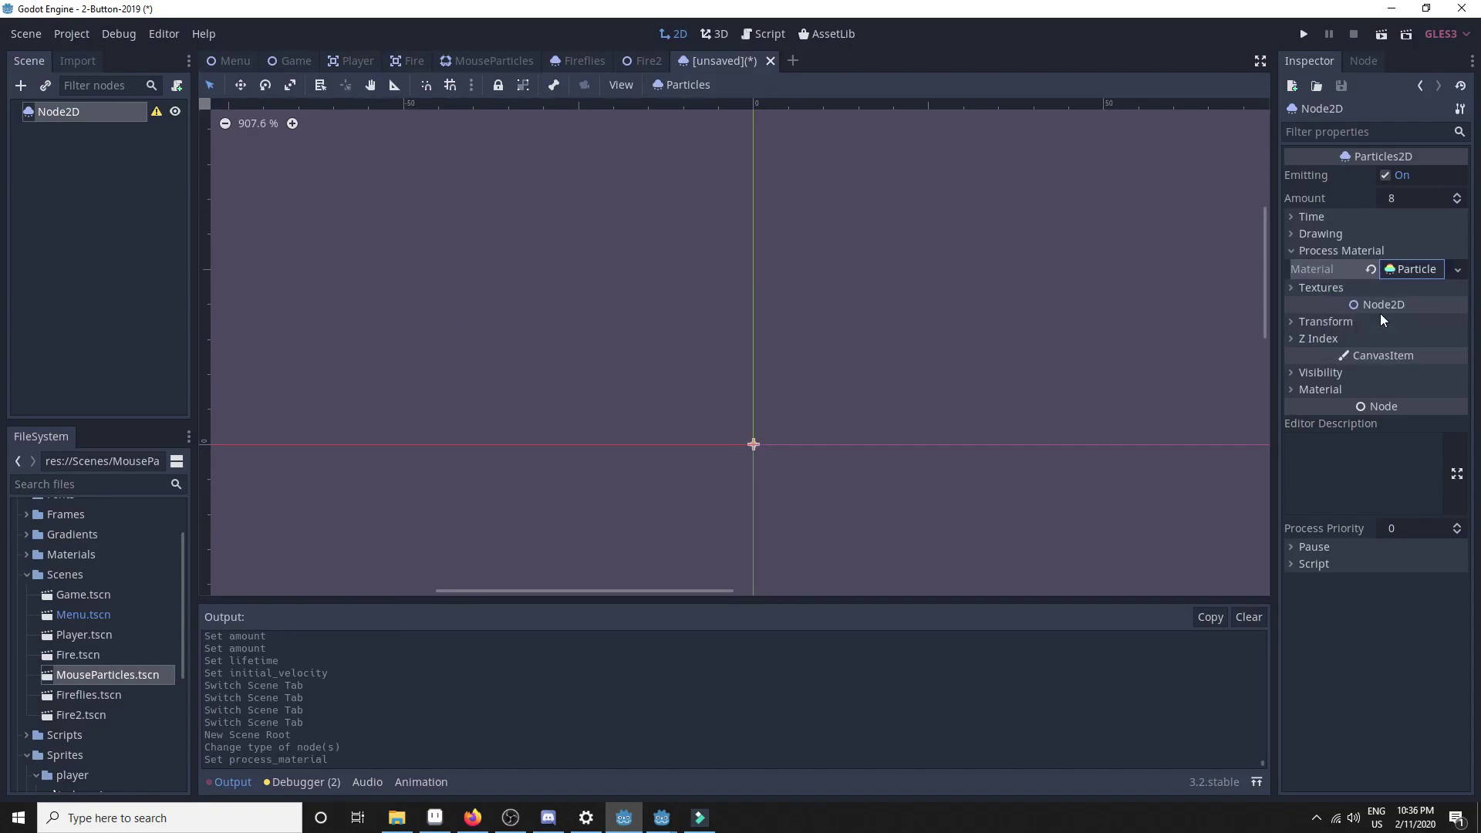
Step: Edit the particles material and set its gravity to 0 on the Y axis
left_click(1456, 270)
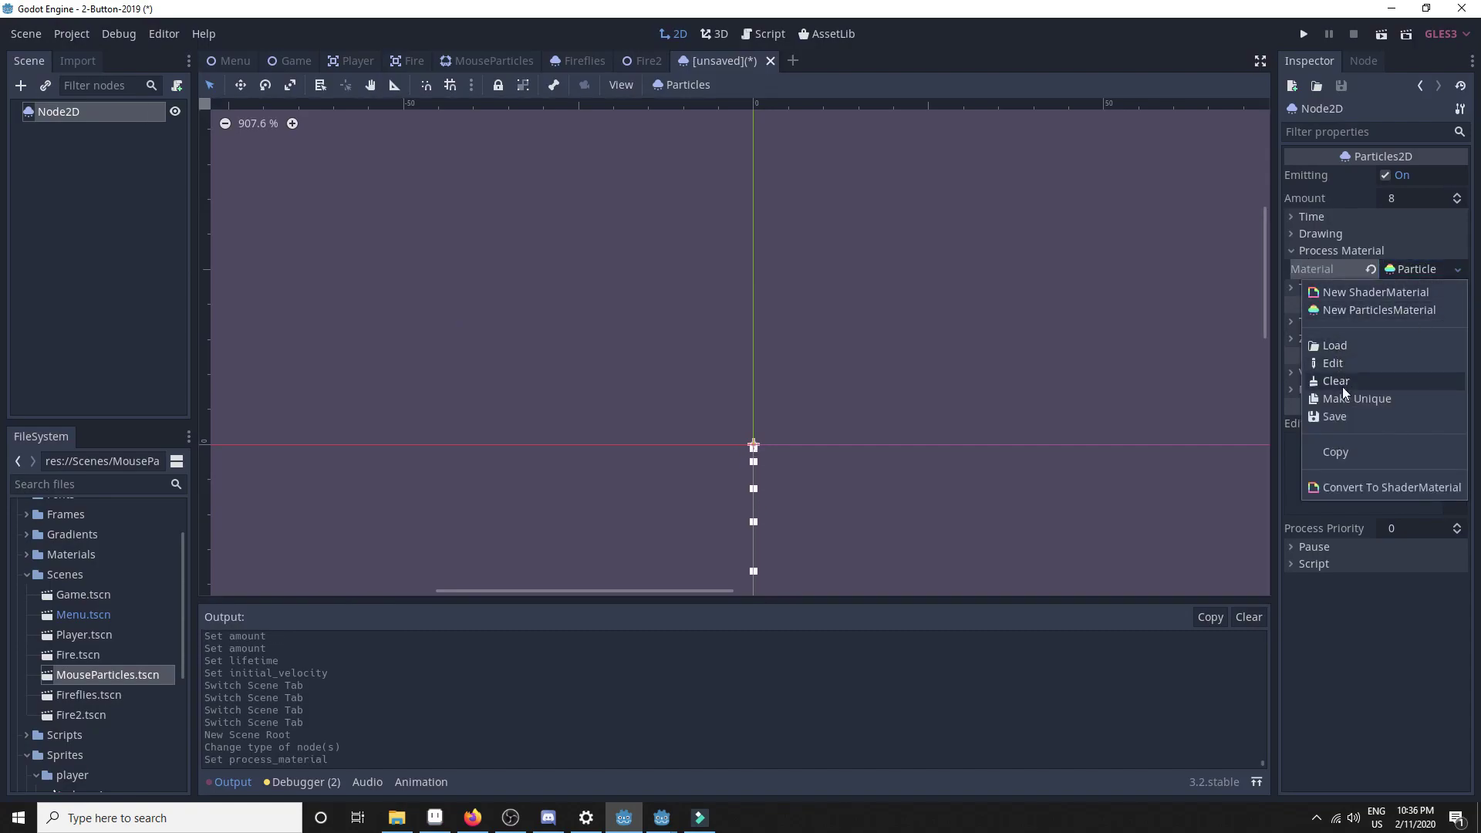
left_click(1331, 362)
left_click(1324, 419)
left_click(1380, 454)
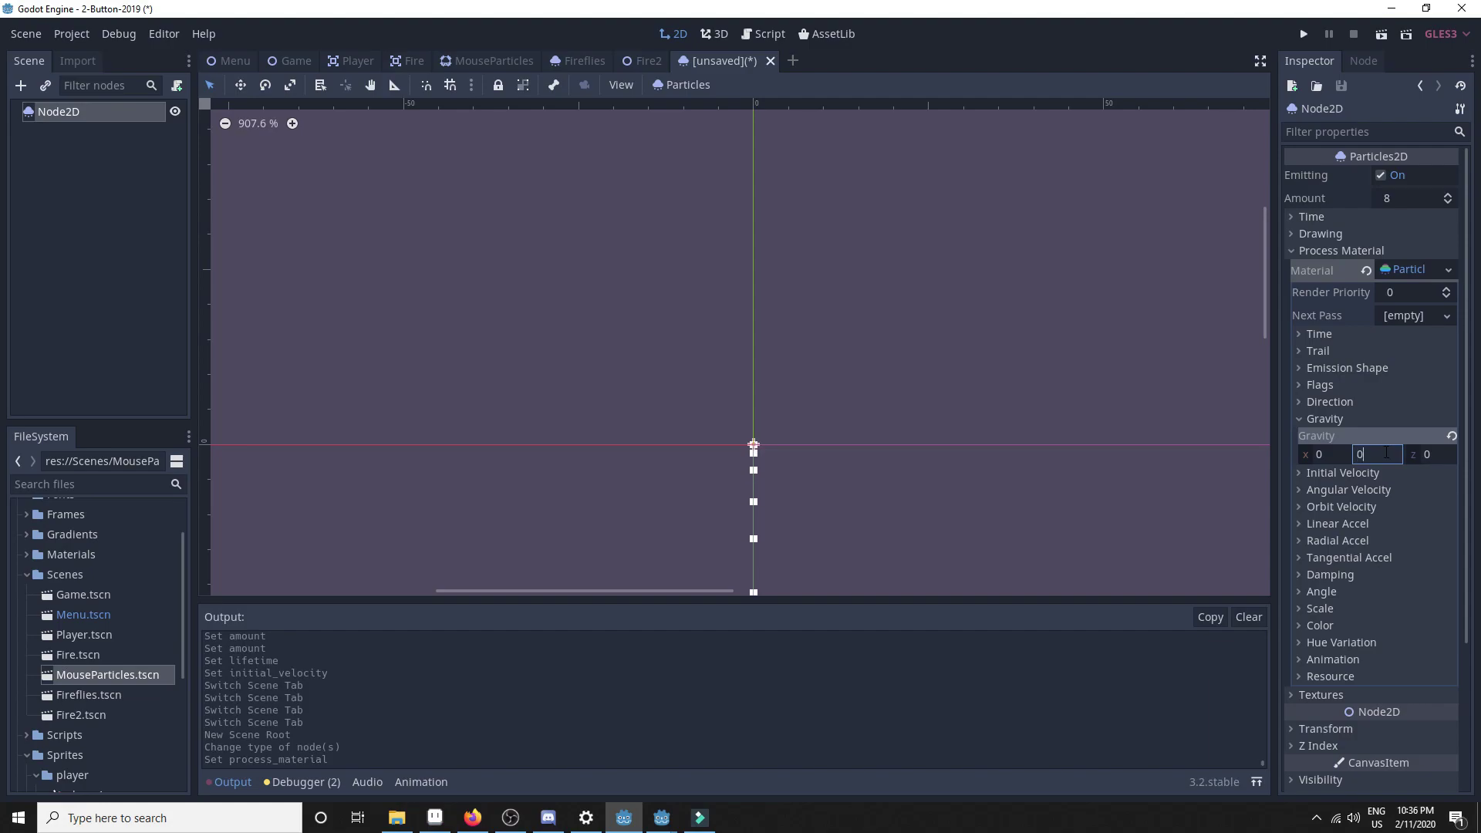
key("Return")
Step: Set the material's emission shape to Sphere with a sphere radius of 5
left_click(1304, 368)
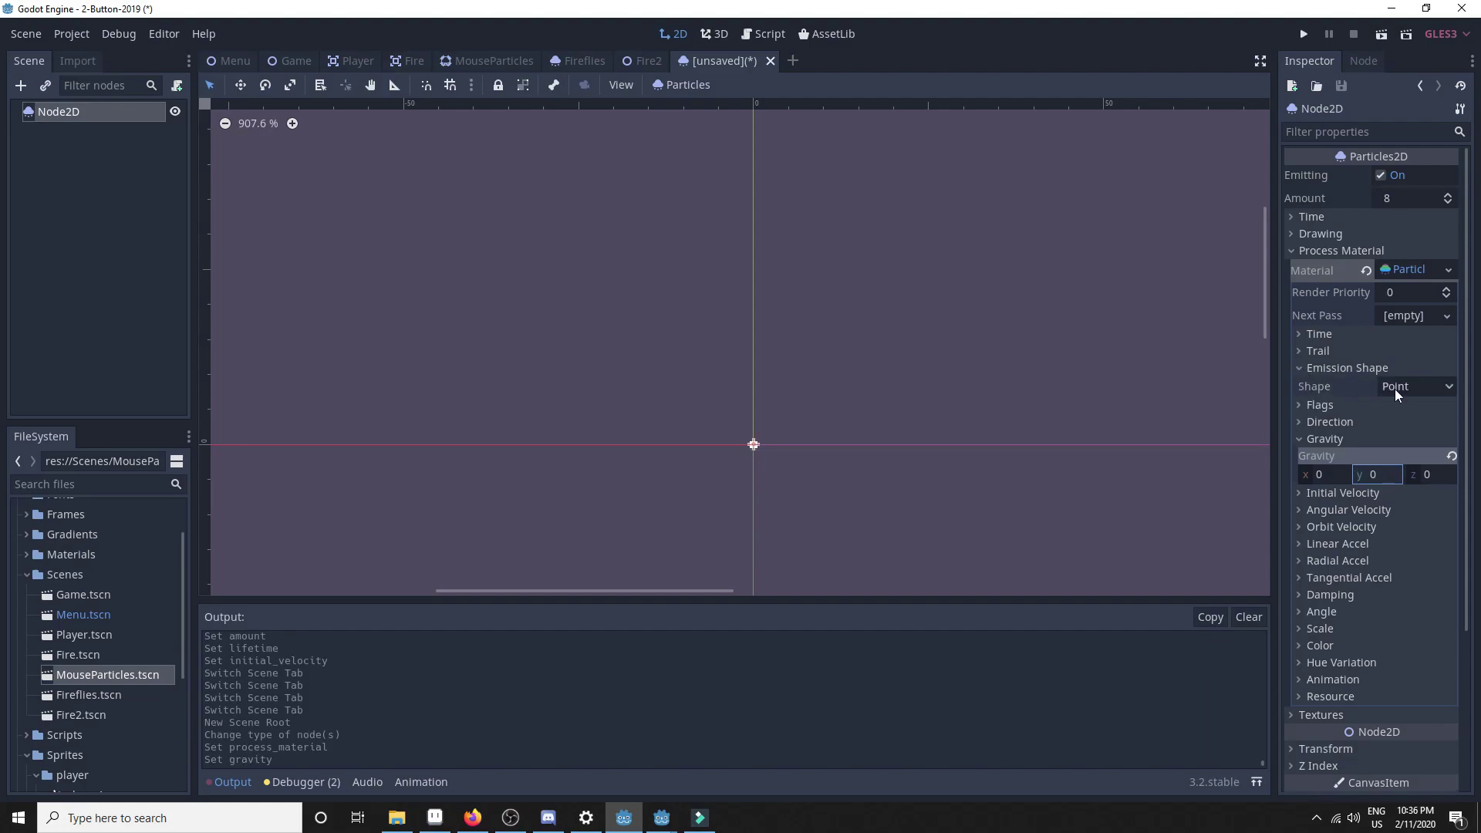
left_click(1394, 387)
left_click(1412, 428)
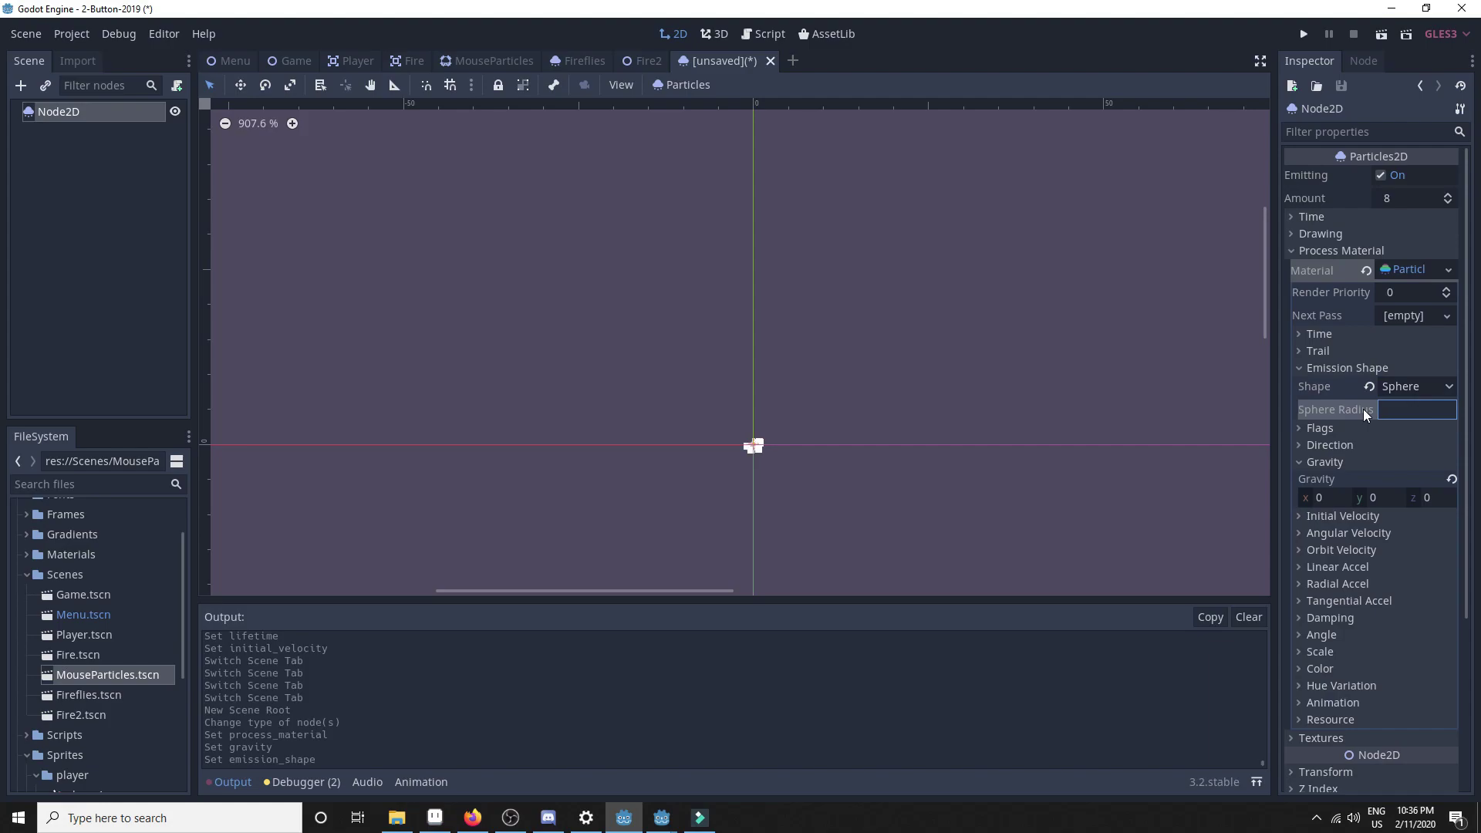
left_click(1073, 387)
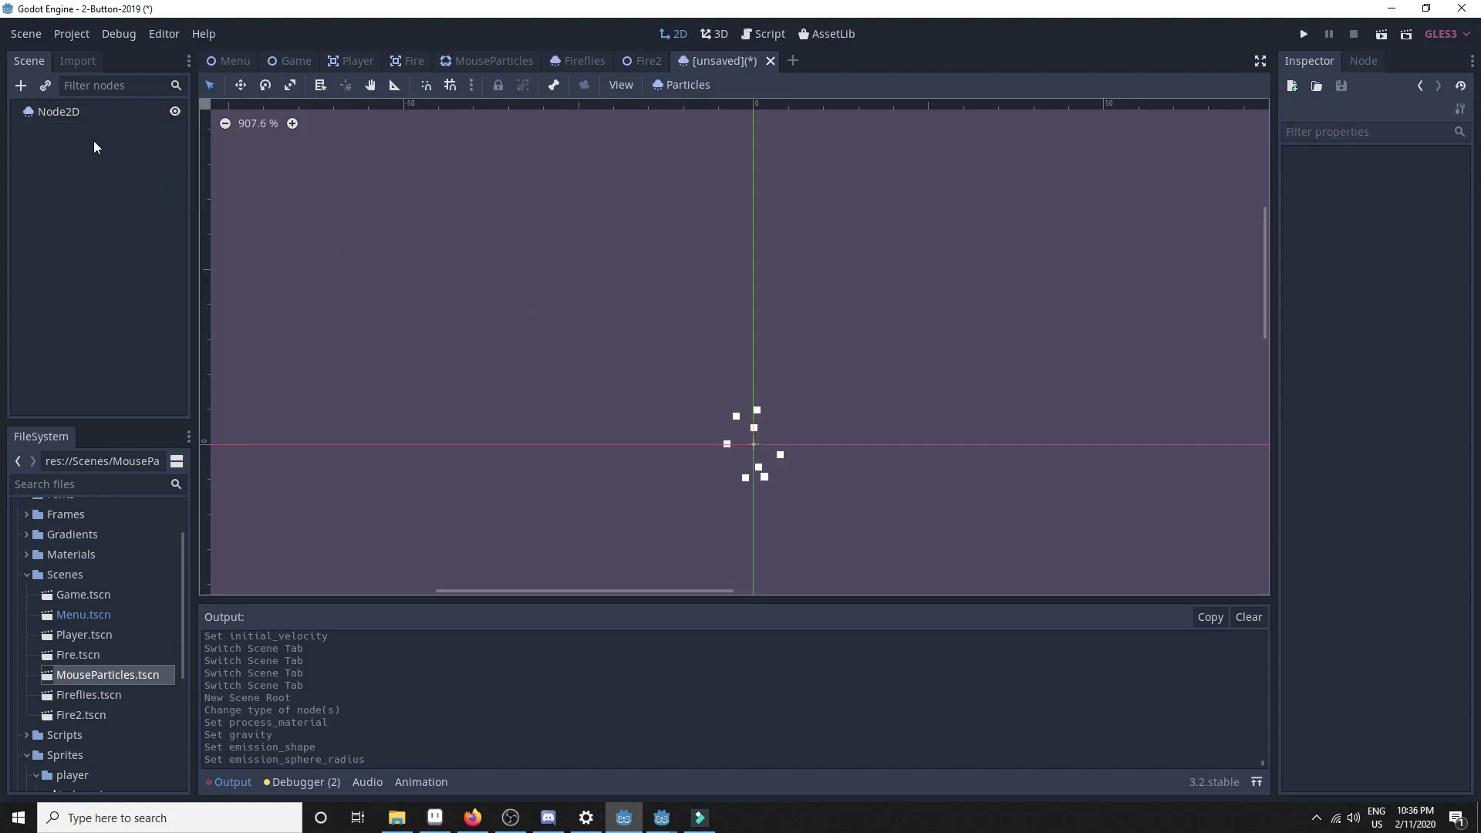
Step: Set the particle material's orbit velocity to 1
left_click(54, 113)
left_click(1313, 550)
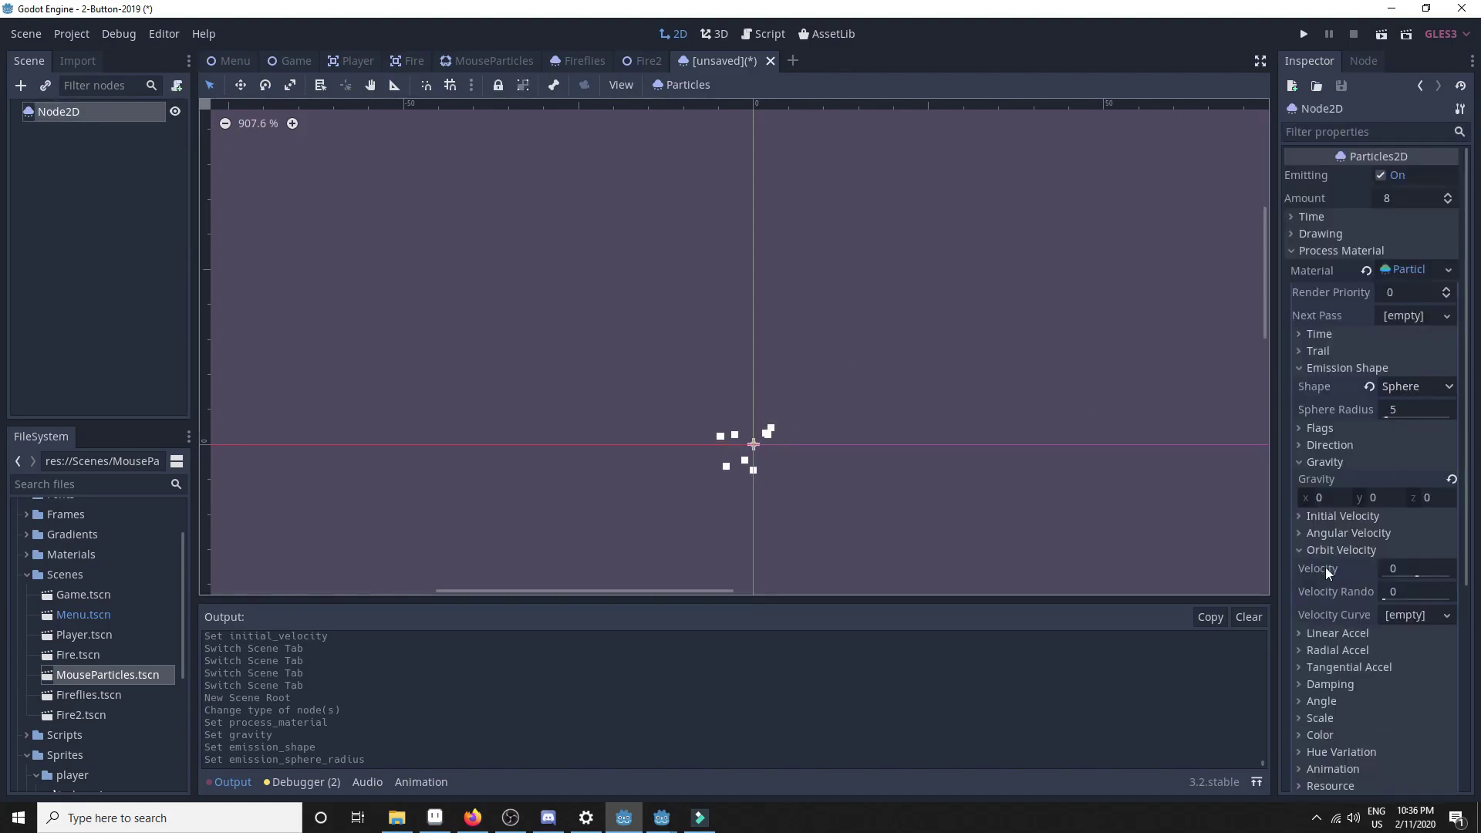
left_click(1408, 569)
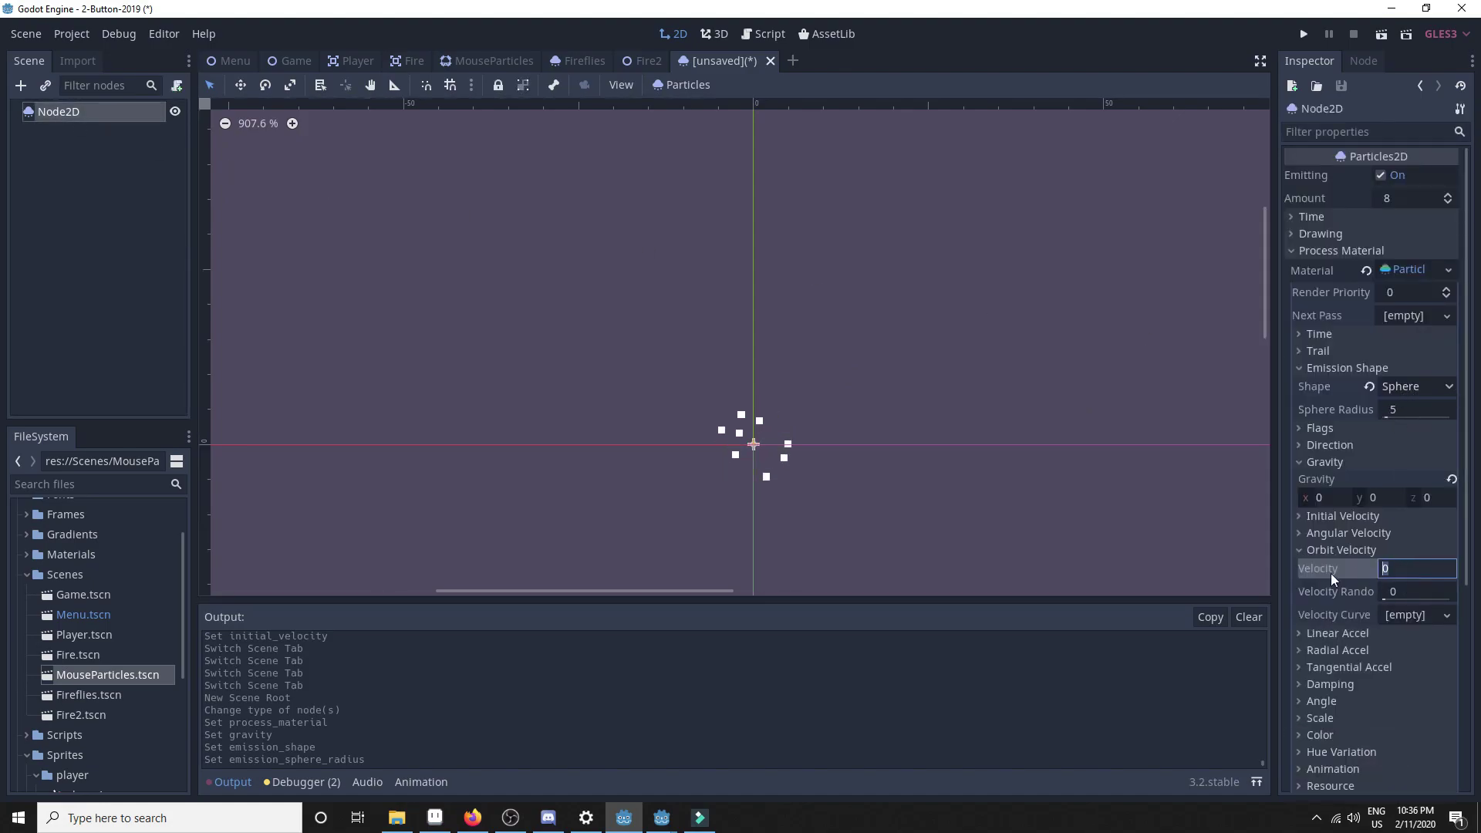
left_click(956, 454)
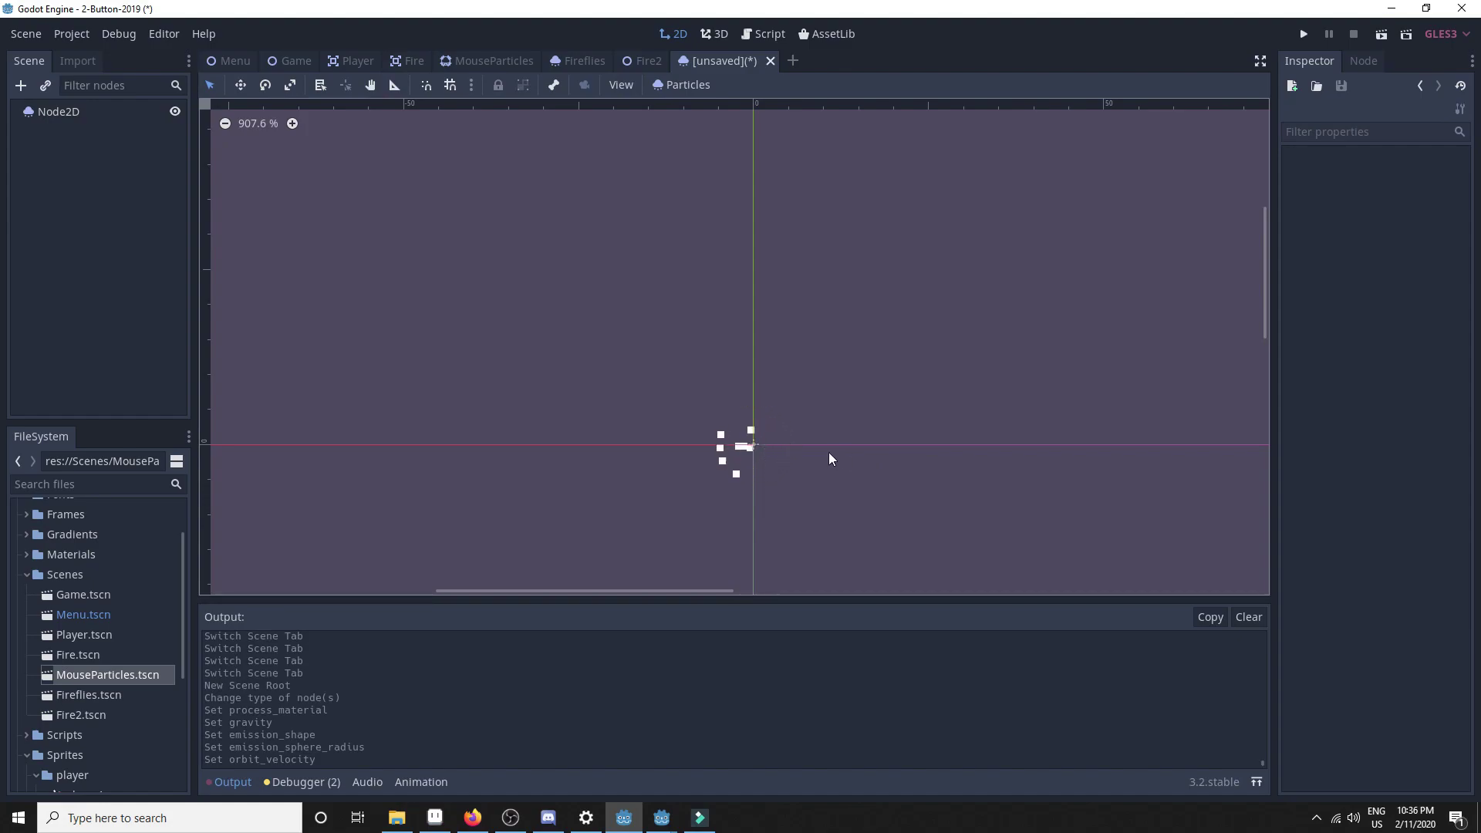
Step: Set the particle node's amount to 16
left_click(92, 111)
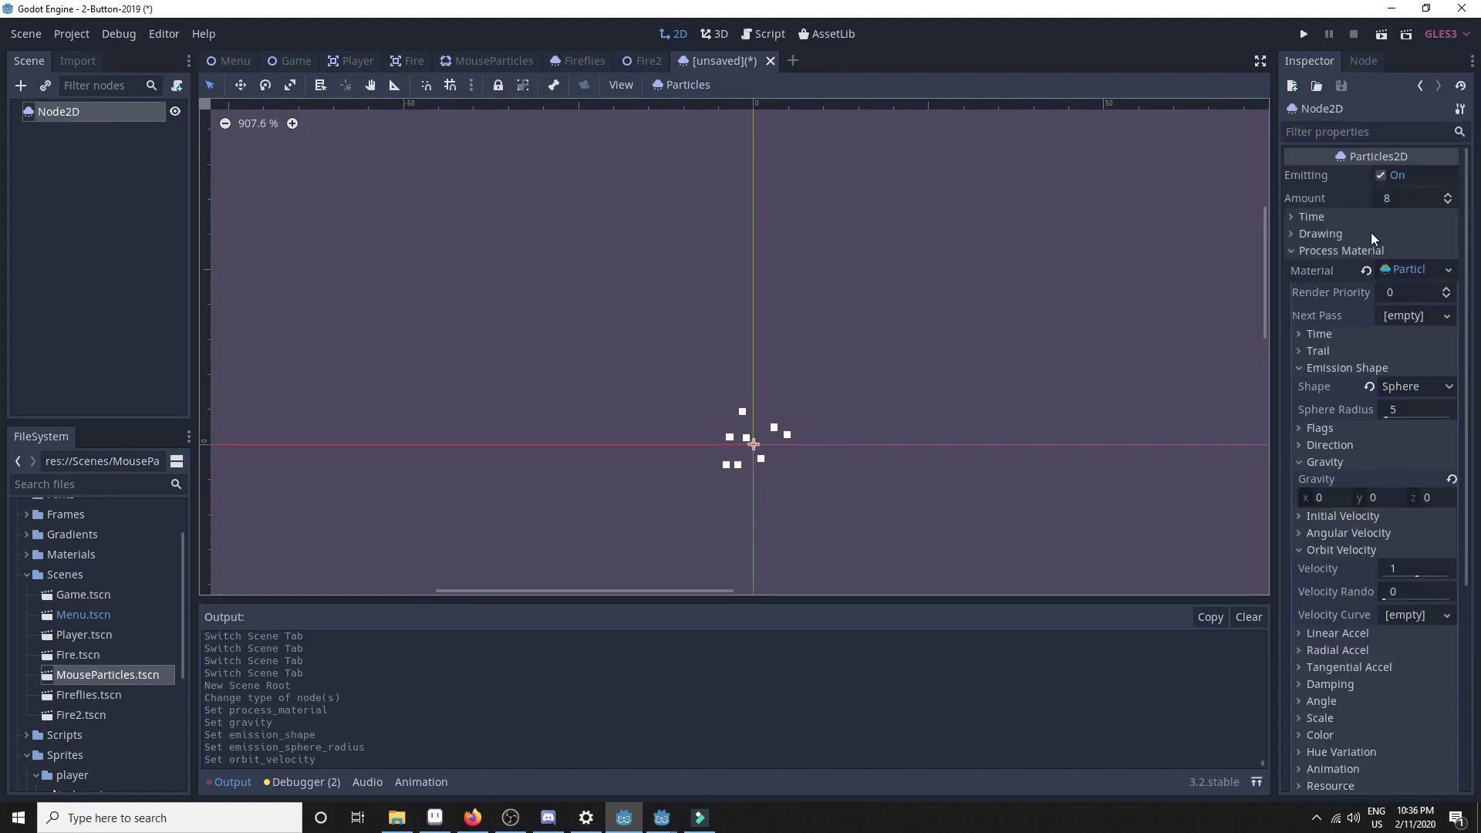
left_click(1396, 198)
type("16")
key("Return")
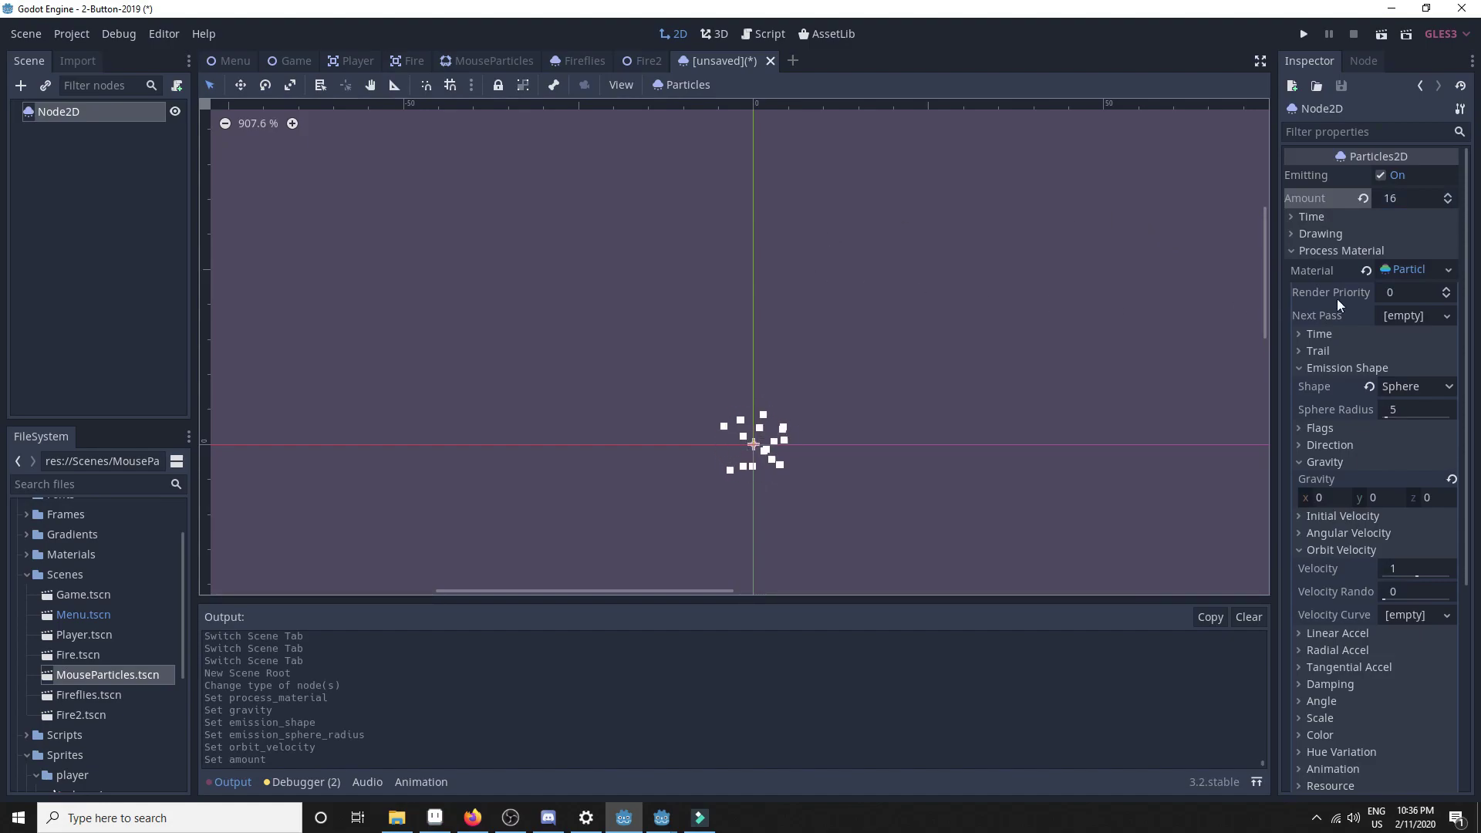
Step: Set the particle node's lifetime to 10
left_click(1291, 250)
left_click(1311, 216)
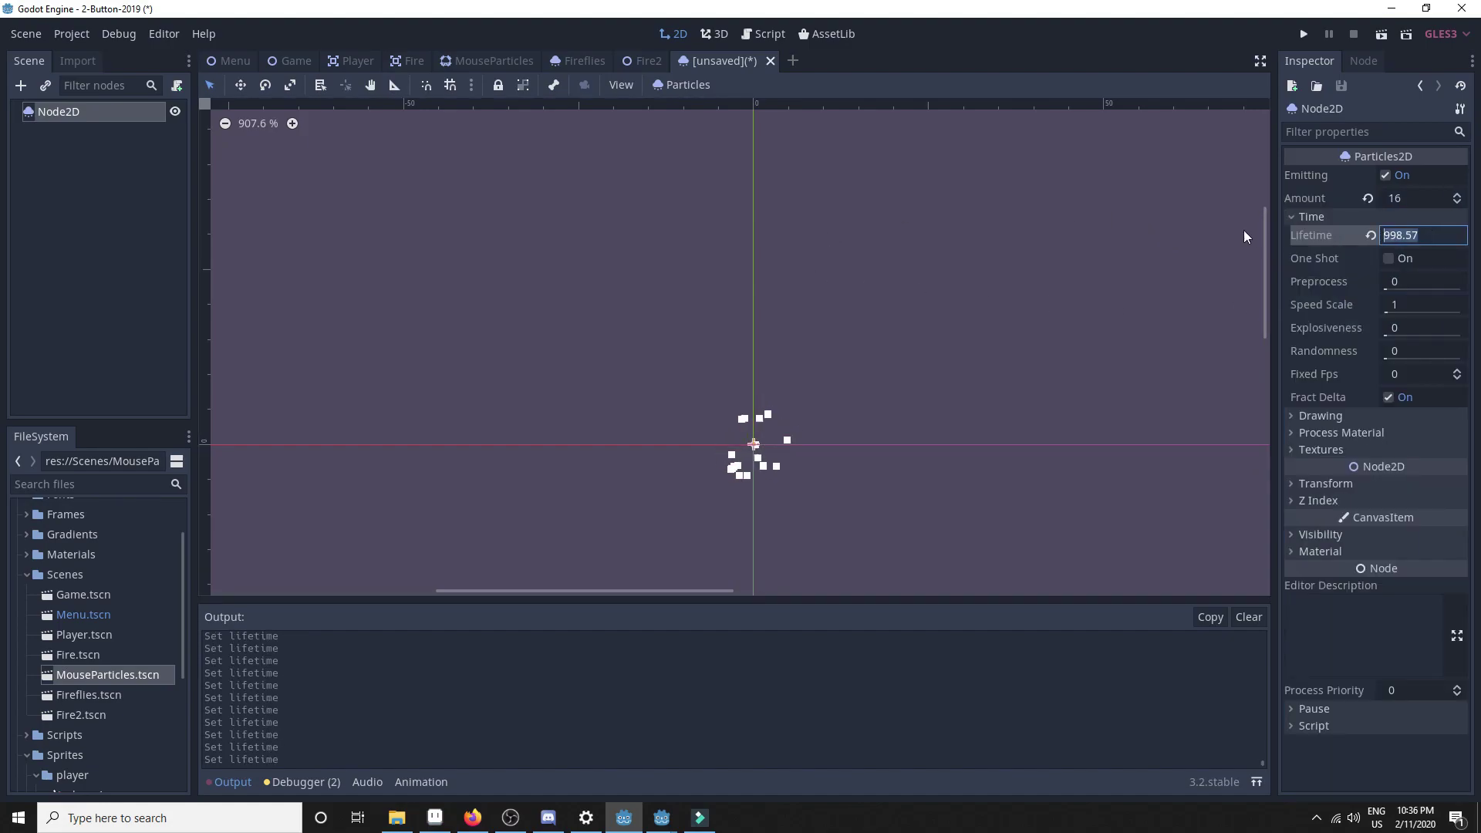
type("0")
key("Return")
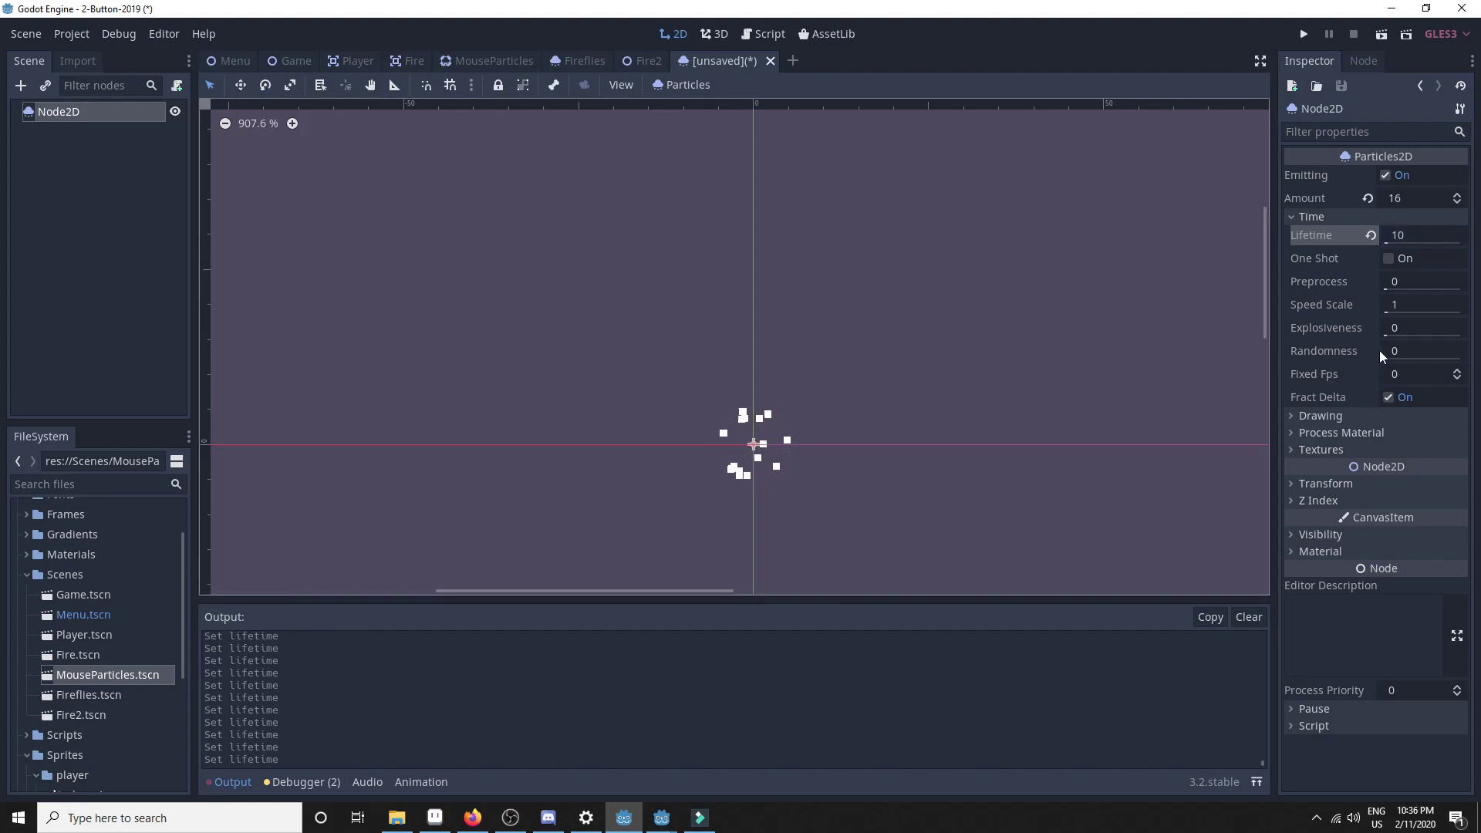
left_click(968, 348)
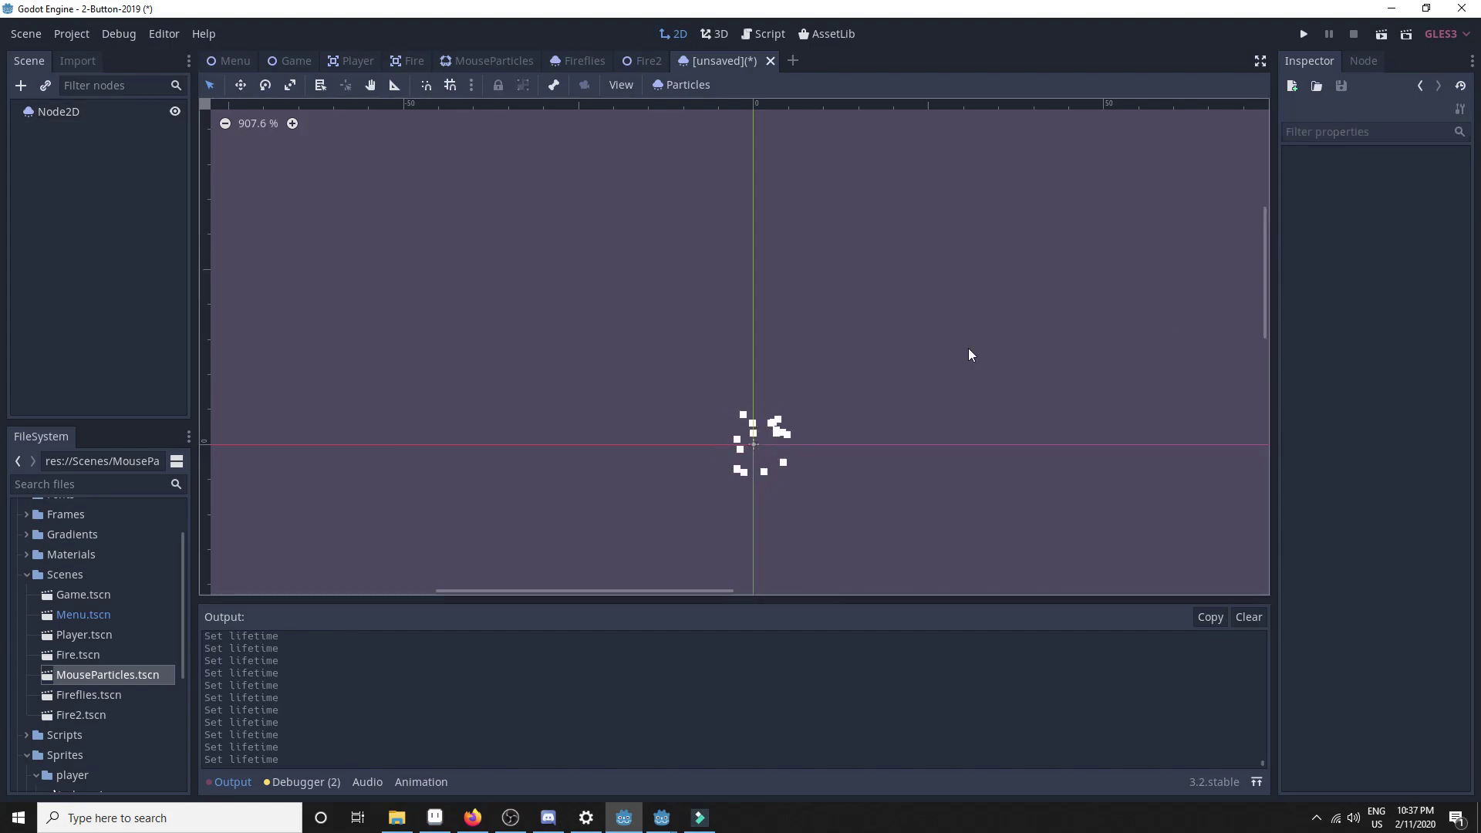